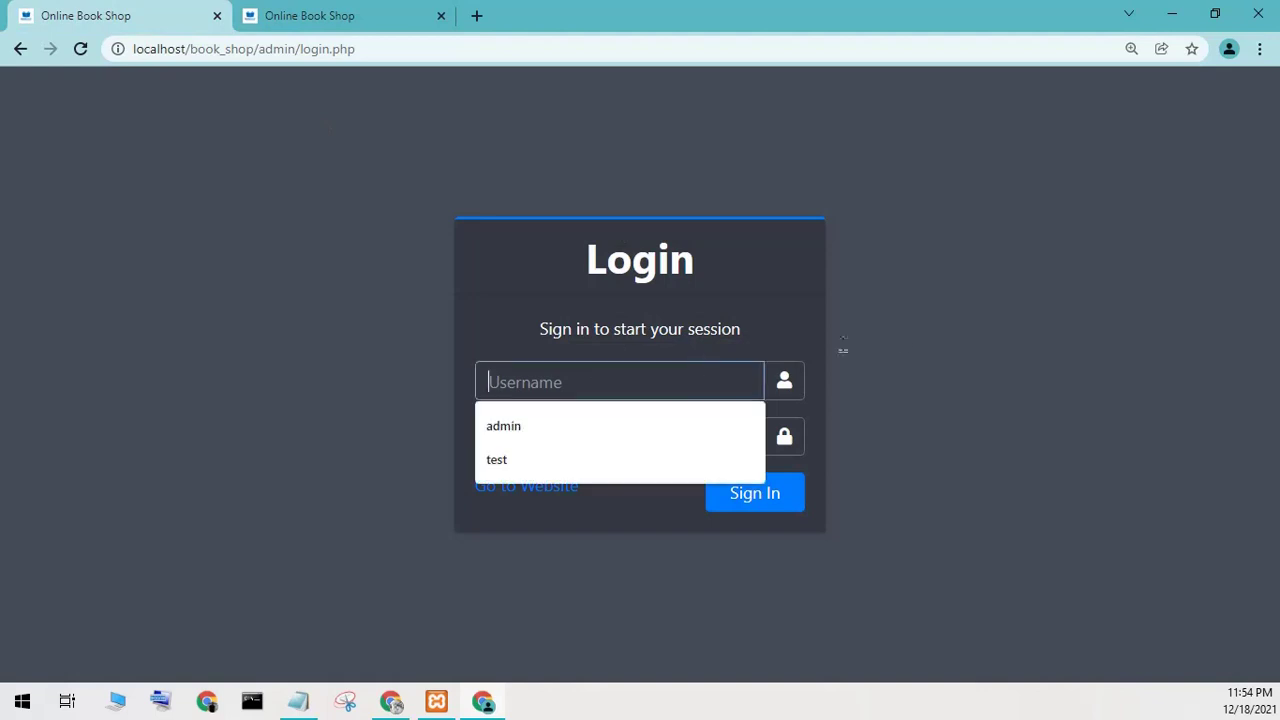
Sign in to the admin panel with the administrator username and password.
{"action": "type", "text": "admin"}
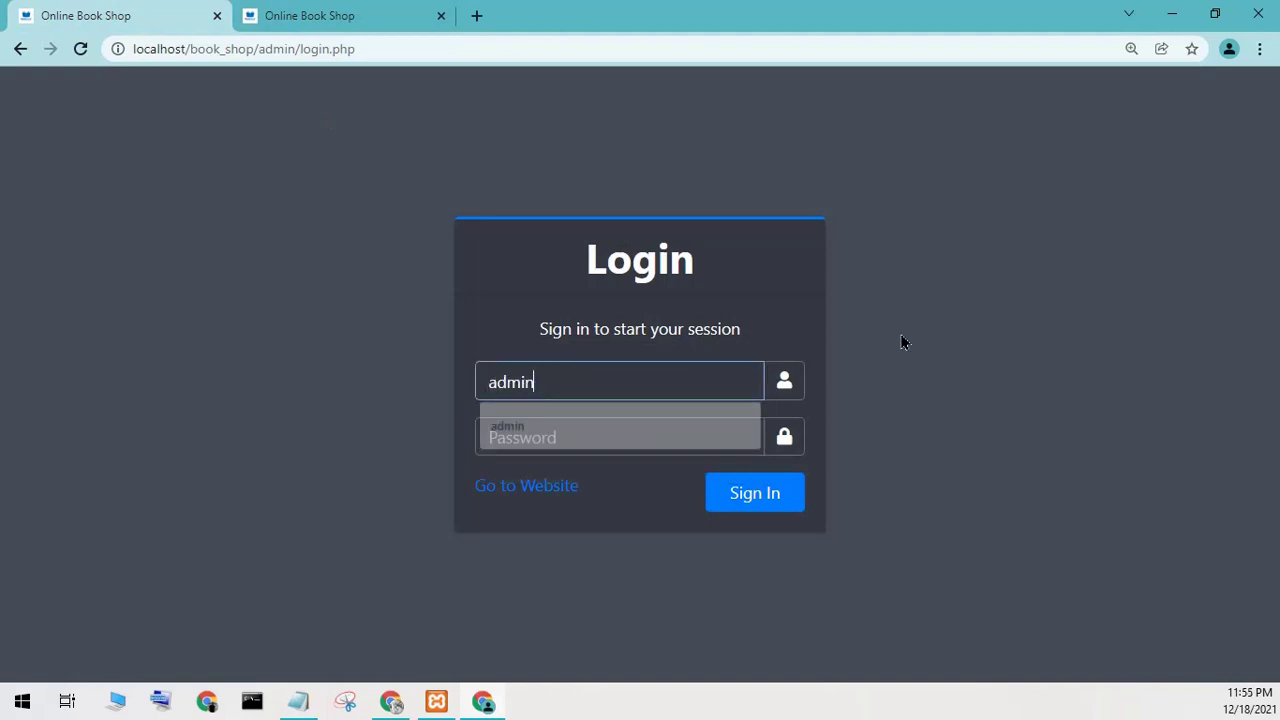
{"action": "key", "text": "Tab"}
{"action": "type", "text": "123"}
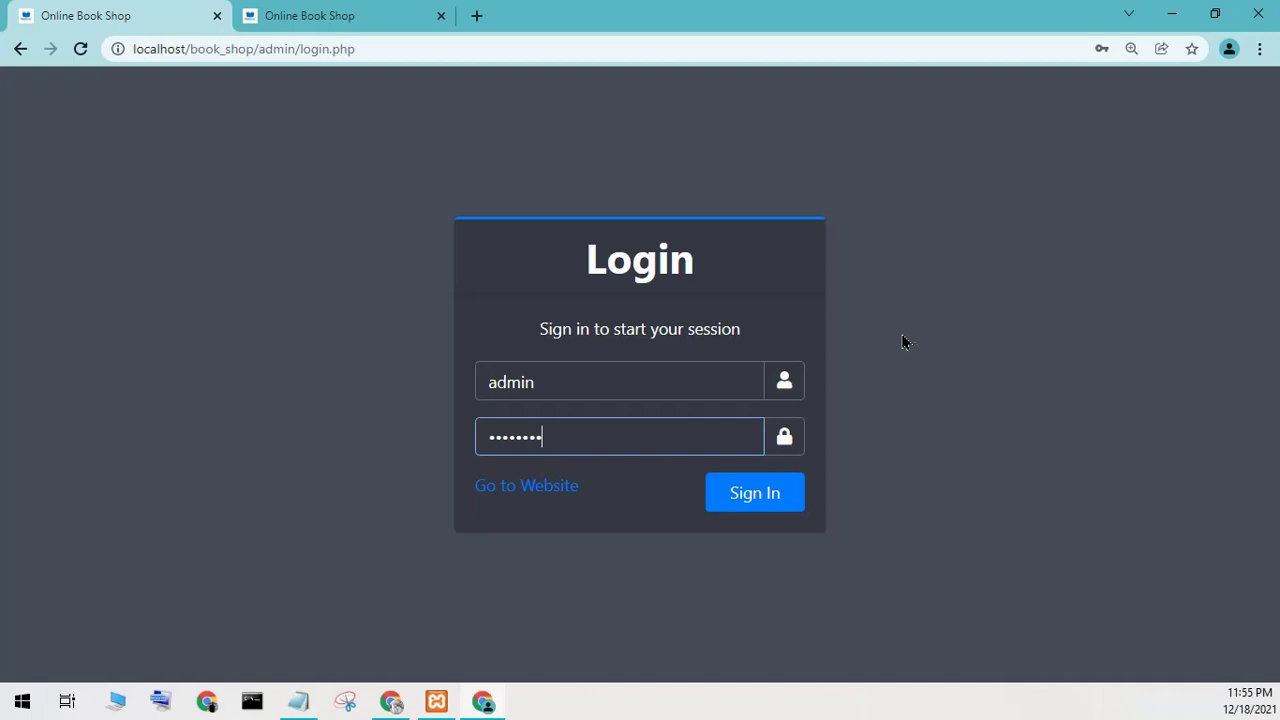
{"action": "left_click", "coordinate": [745, 514]}
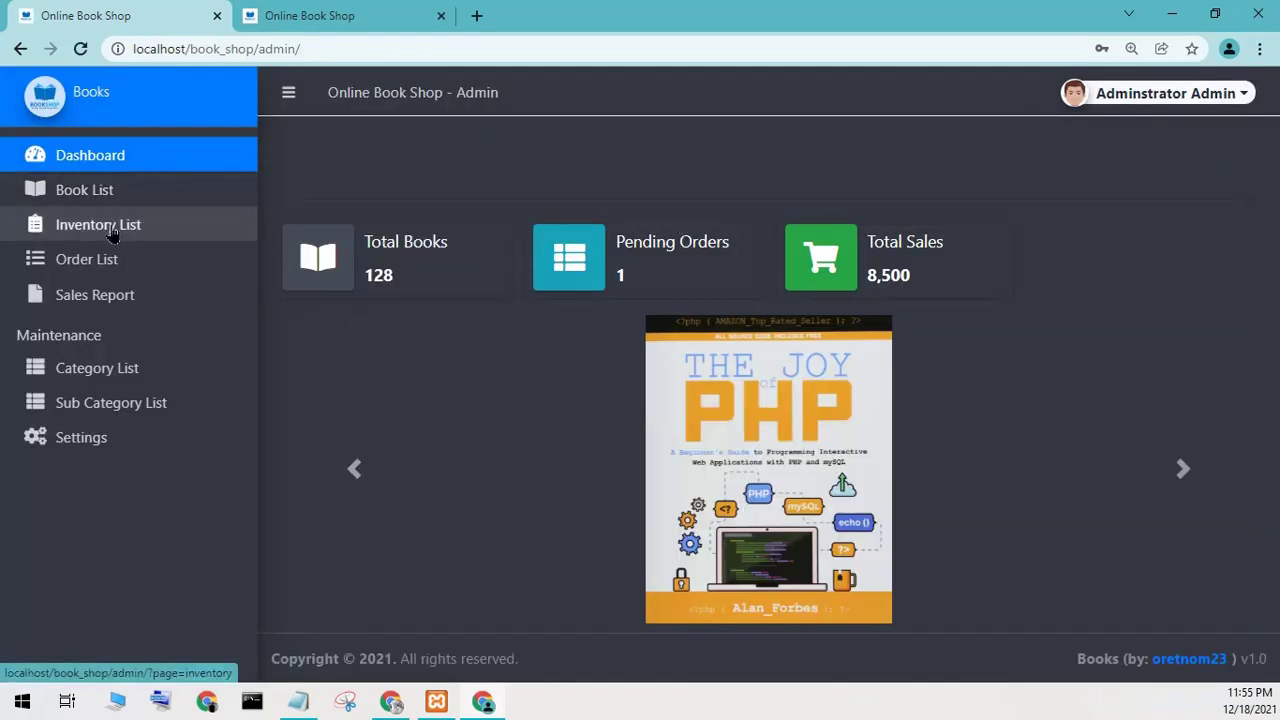
Browse the Book List, Inventory List, Order List and Sales Report admin pages.
{"action": "left_click", "coordinate": [127, 189]}
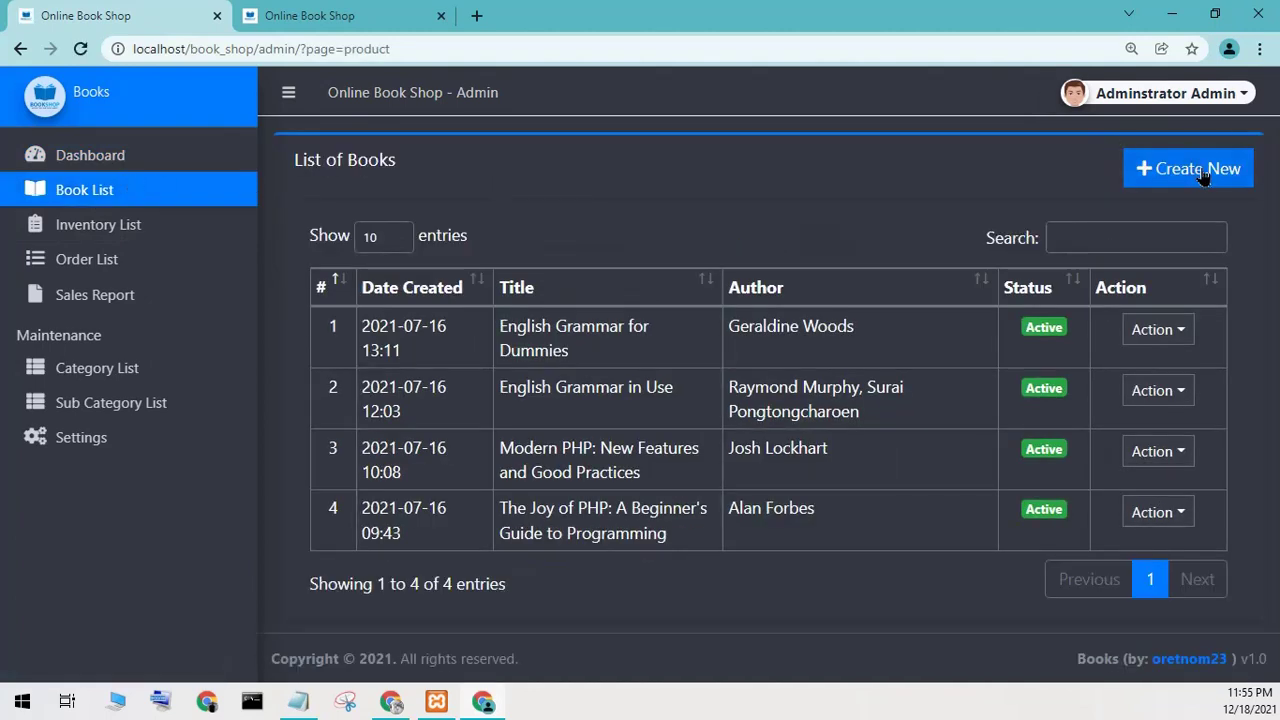
{"action": "left_click", "coordinate": [110, 224]}
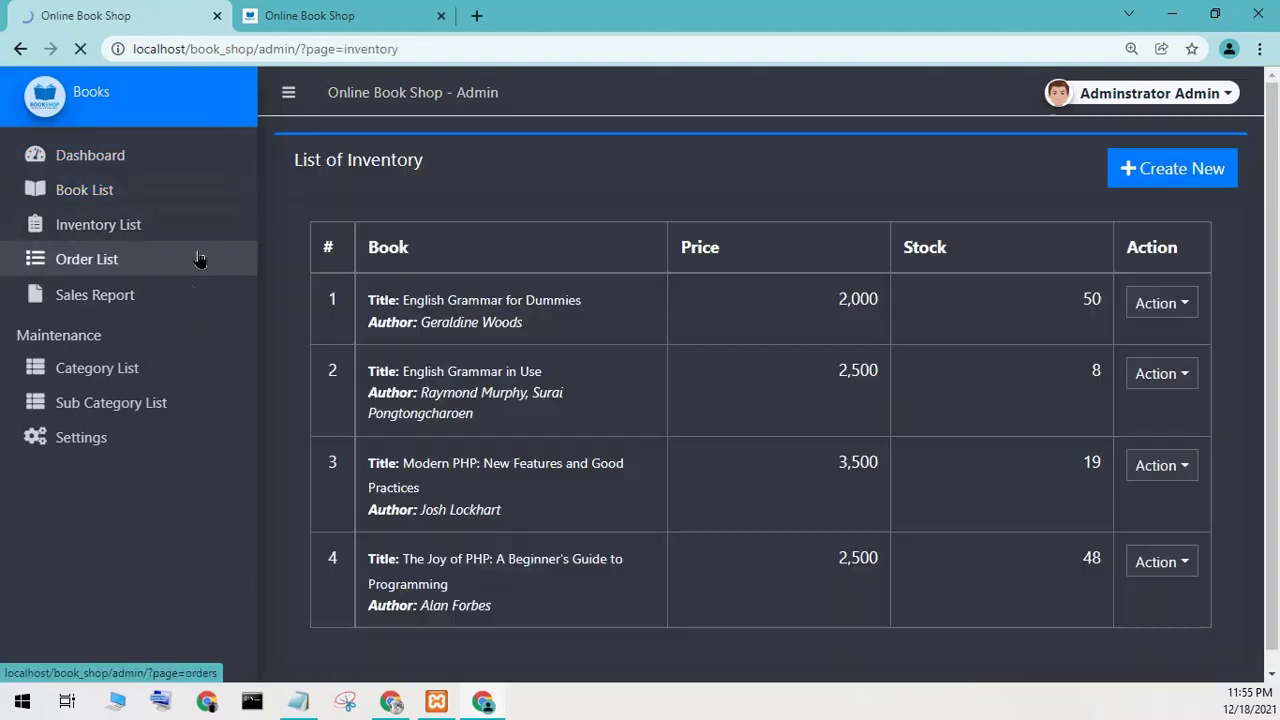
{"action": "left_click", "coordinate": [145, 272]}
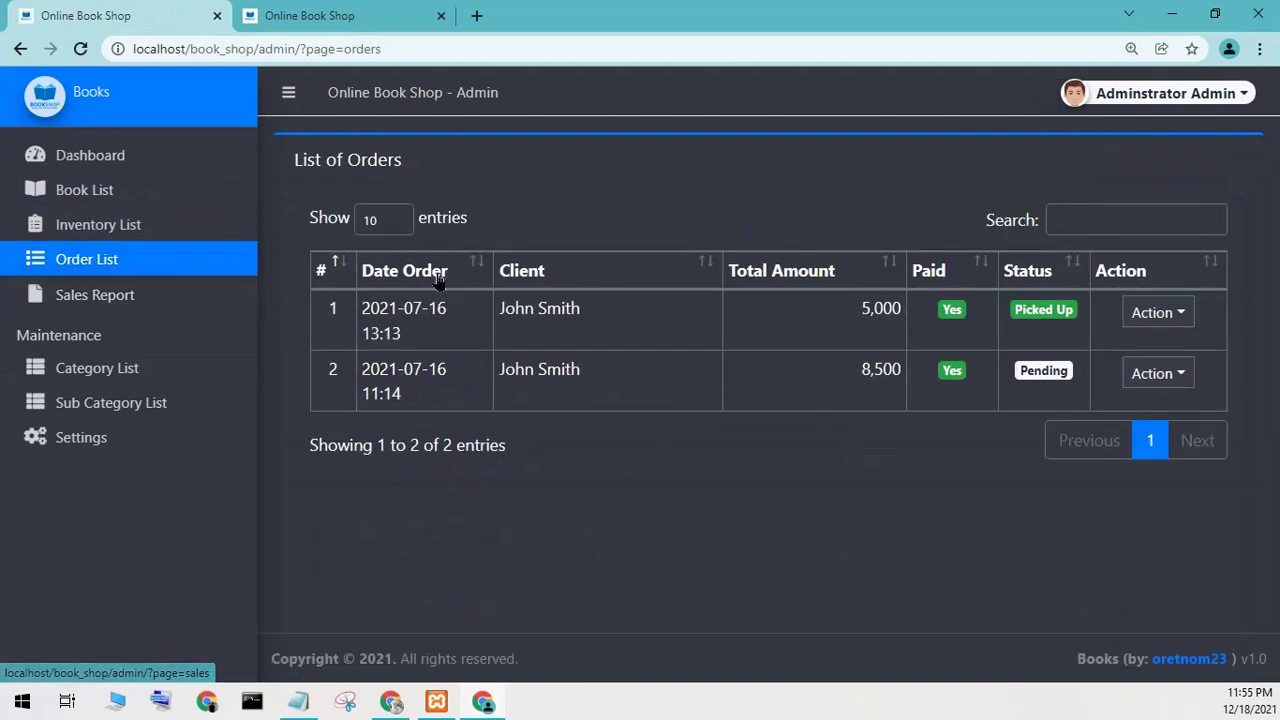
{"action": "left_click", "coordinate": [1073, 222]}
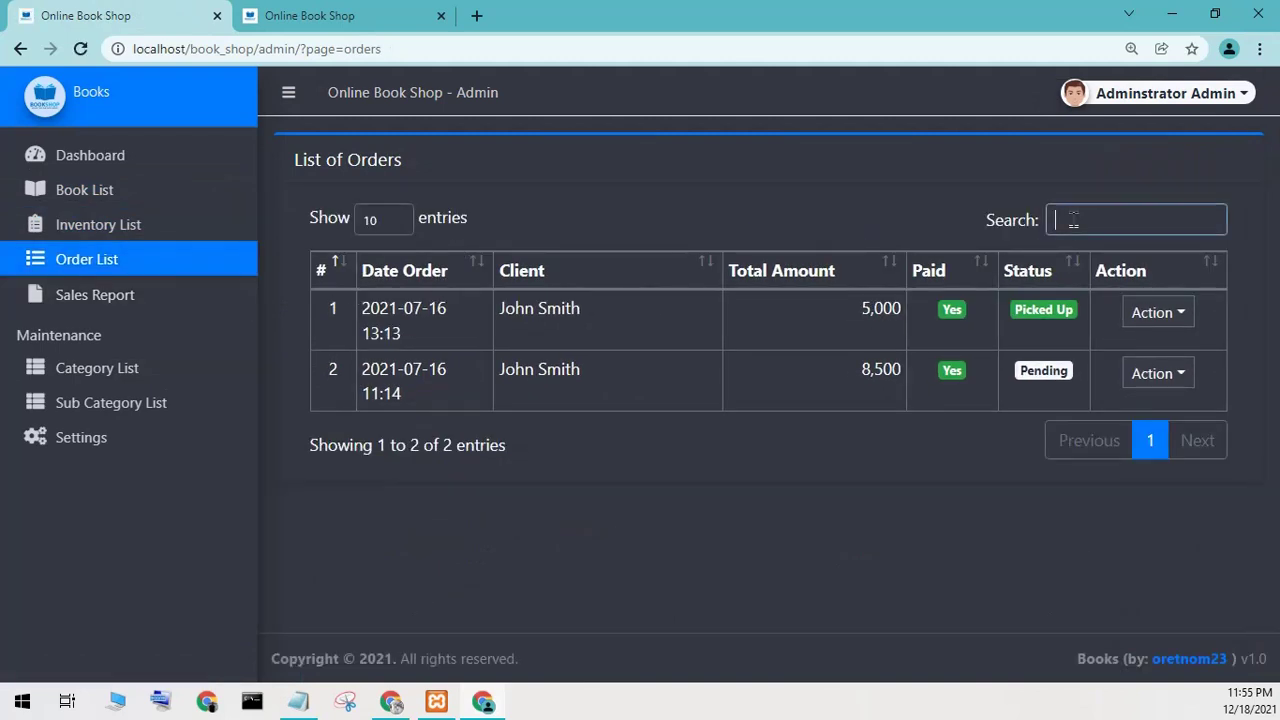
{"action": "left_click", "coordinate": [86, 306]}
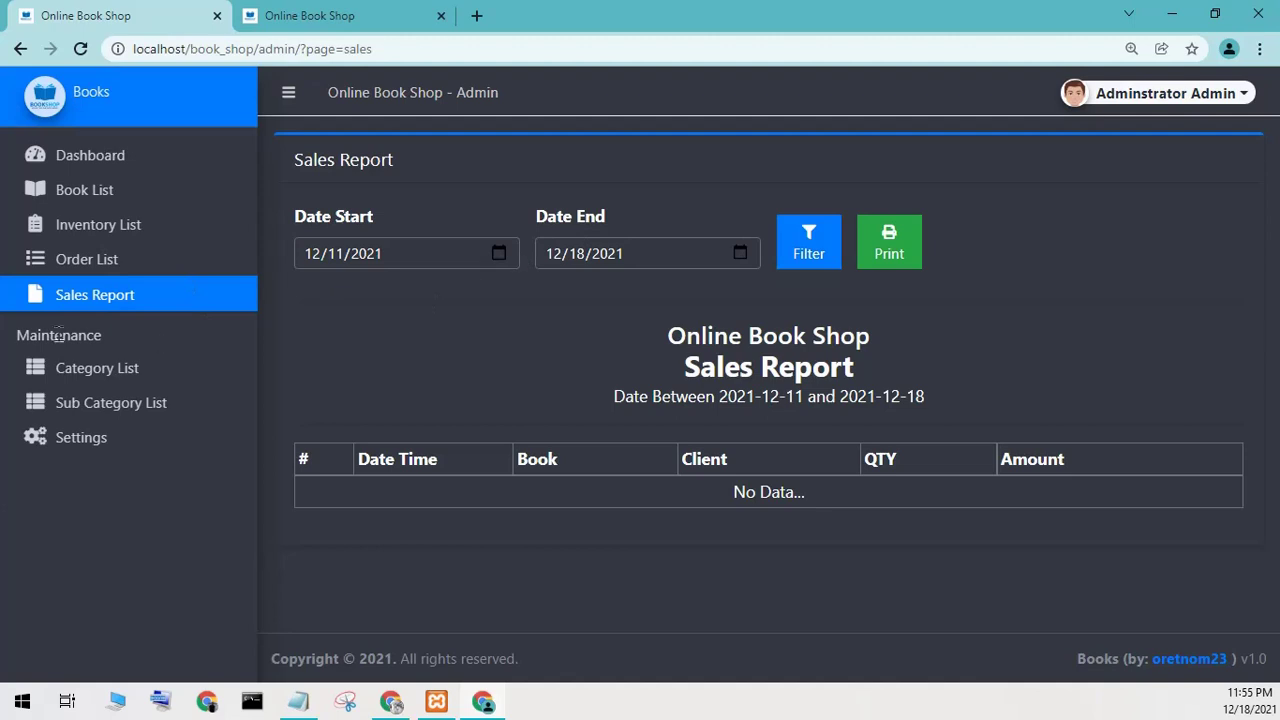
Visit Category List, Sub Category List, Settings and Dashboard, ending on the Book List.
{"action": "left_click", "coordinate": [80, 370]}
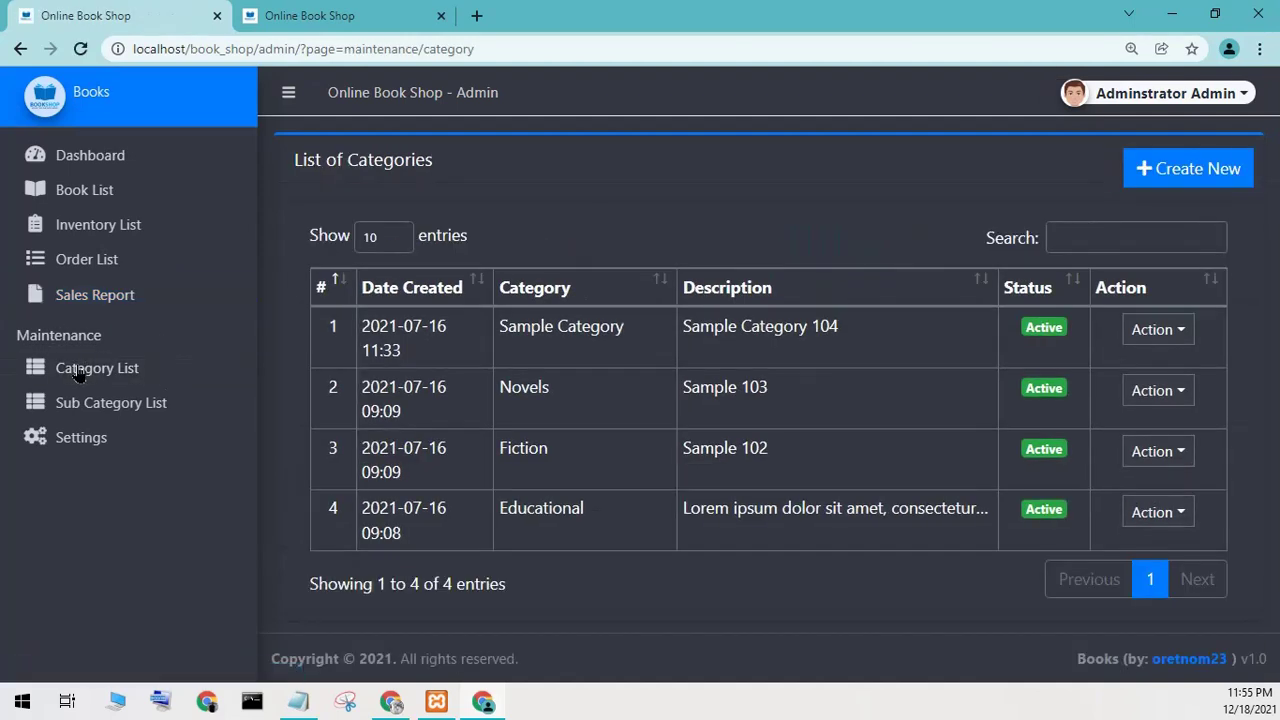
{"action": "left_click", "coordinate": [83, 403]}
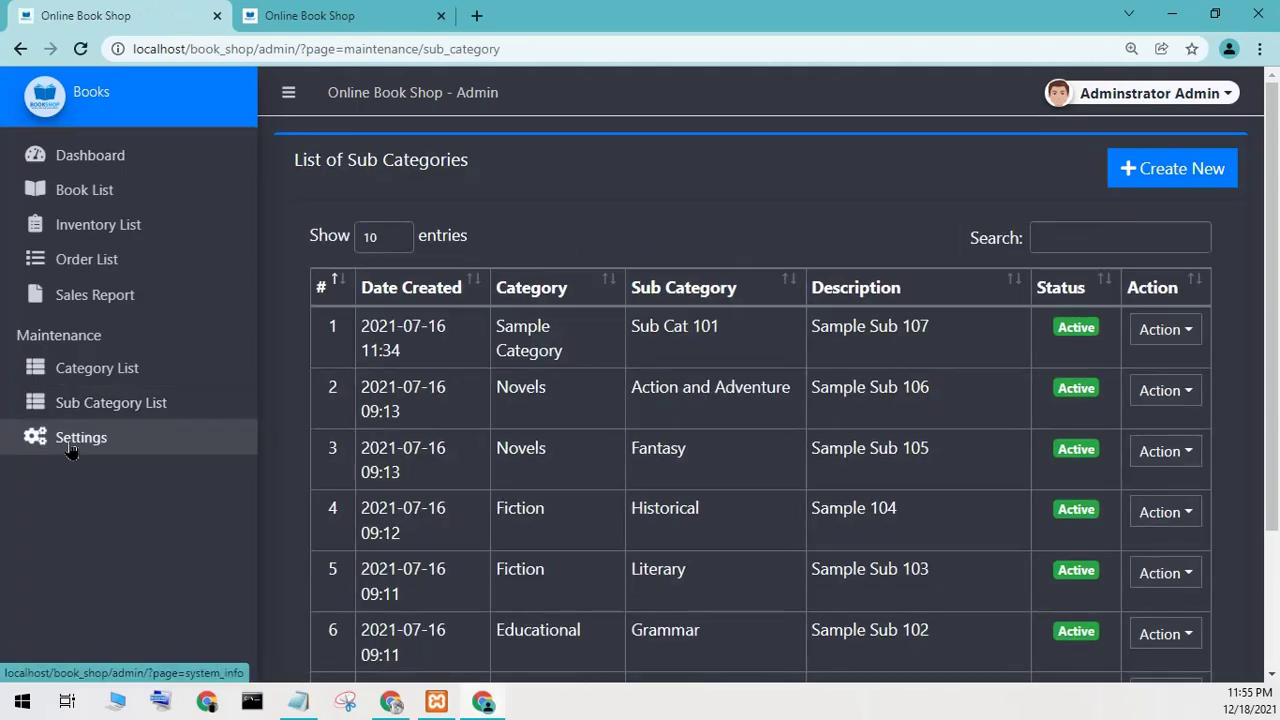
{"action": "left_click", "coordinate": [70, 440]}
{"action": "left_click", "coordinate": [131, 157]}
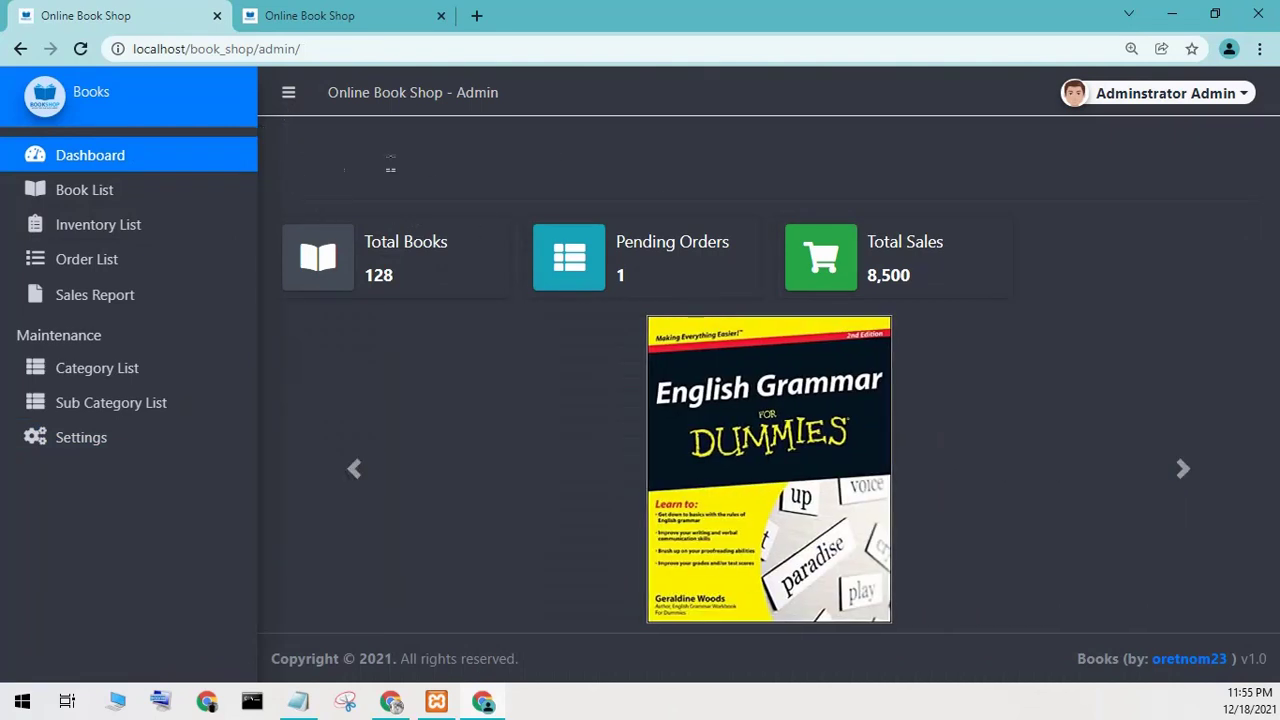
{"action": "left_click", "coordinate": [190, 190]}
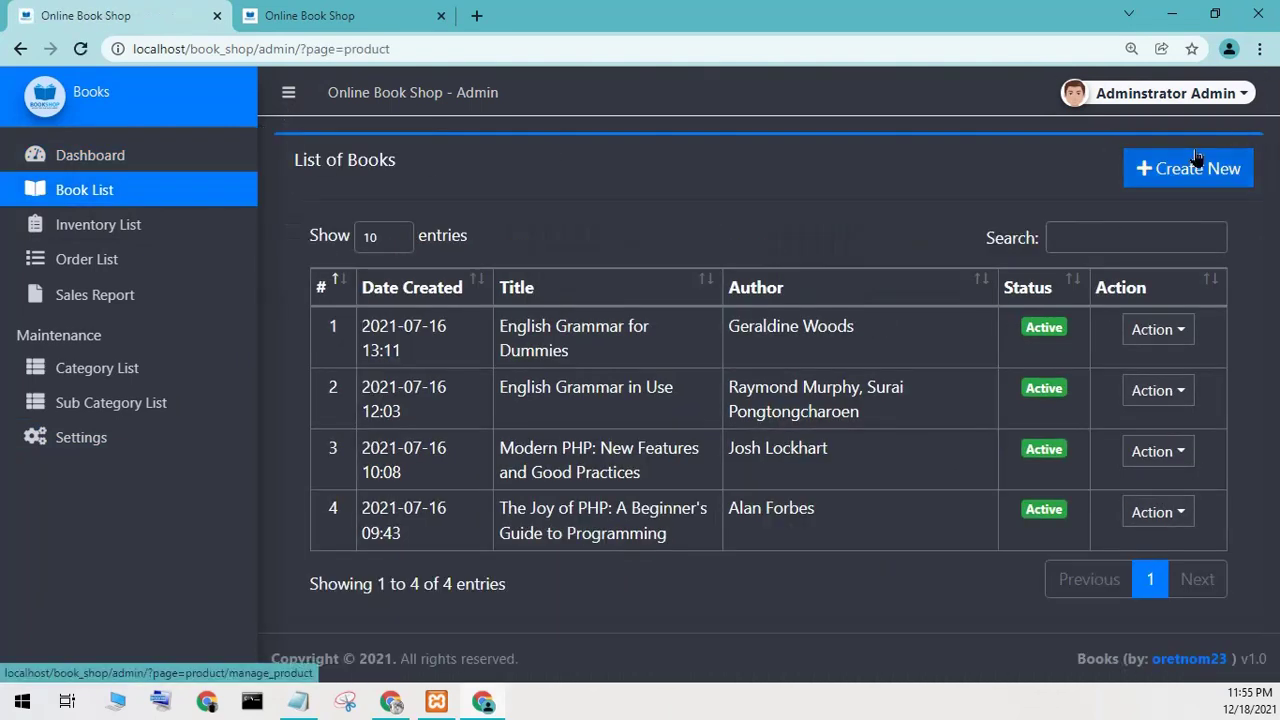
Start a new book with category Novels and sub category Fantasy.
{"action": "left_click", "coordinate": [1196, 160]}
{"action": "left_click", "coordinate": [452, 268]}
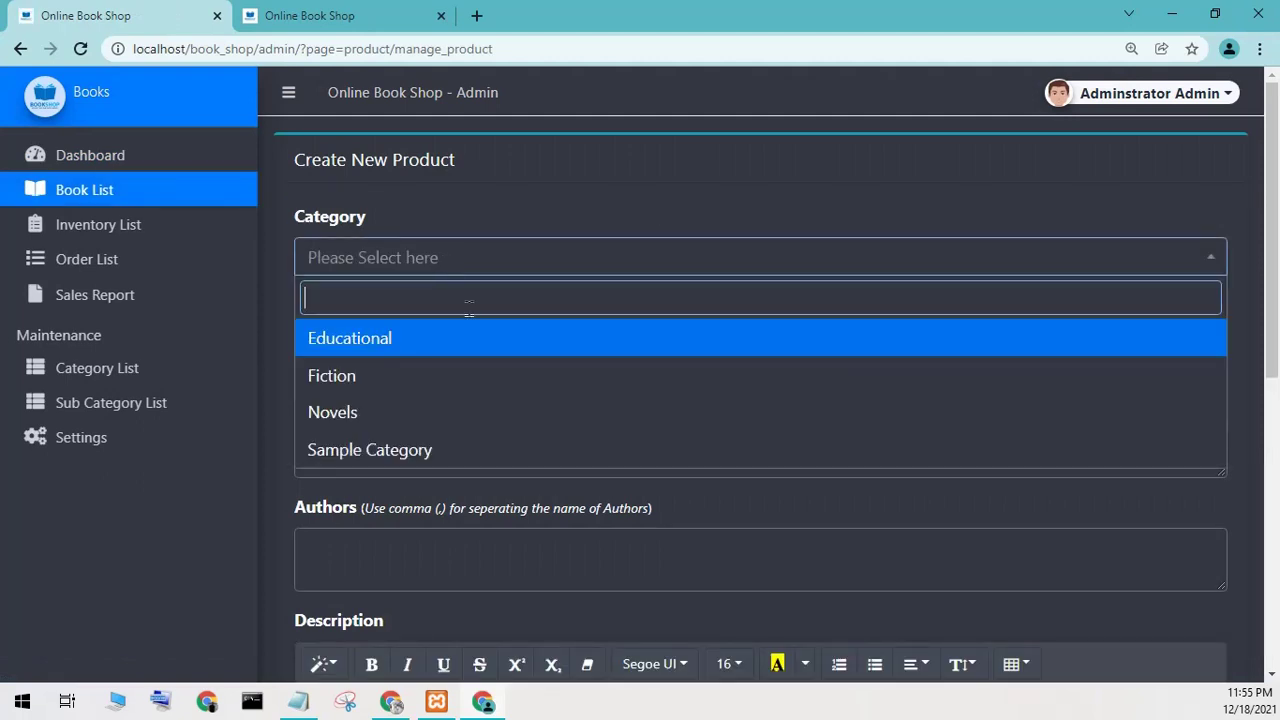
{"action": "left_click", "coordinate": [437, 409]}
{"action": "left_click", "coordinate": [407, 445]}
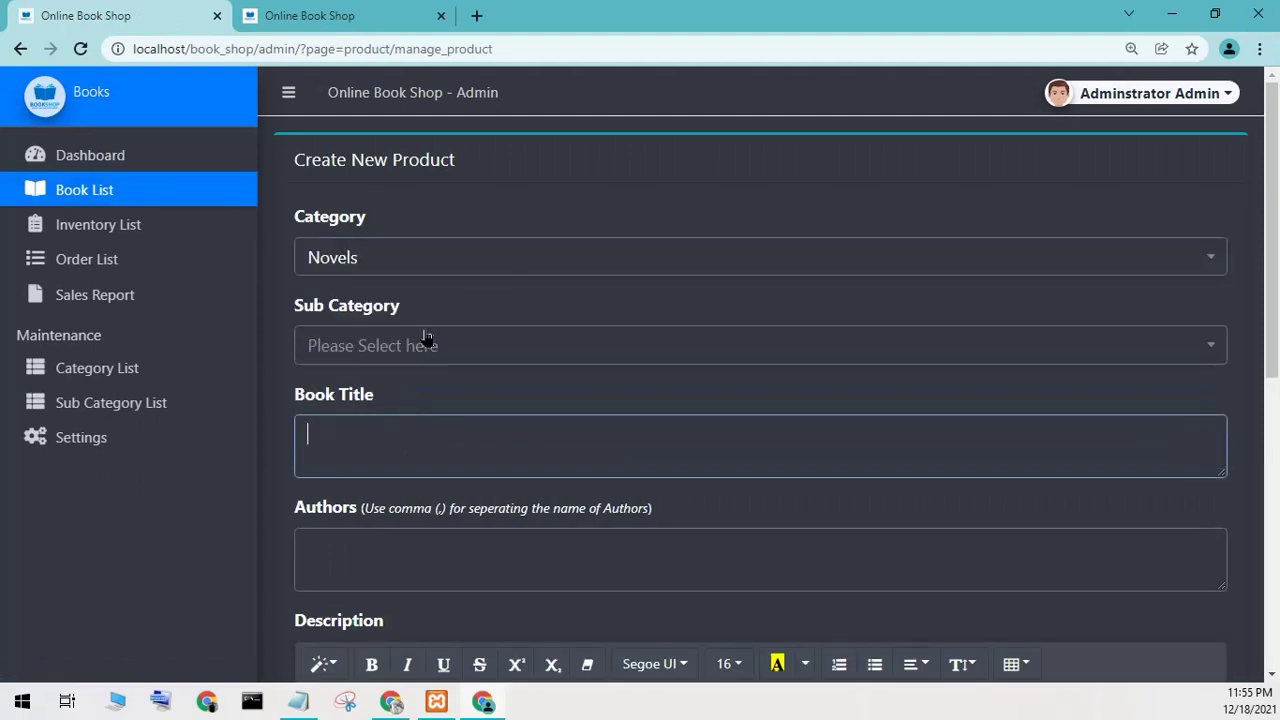
{"action": "left_click", "coordinate": [431, 344]}
{"action": "left_click", "coordinate": [355, 463]}
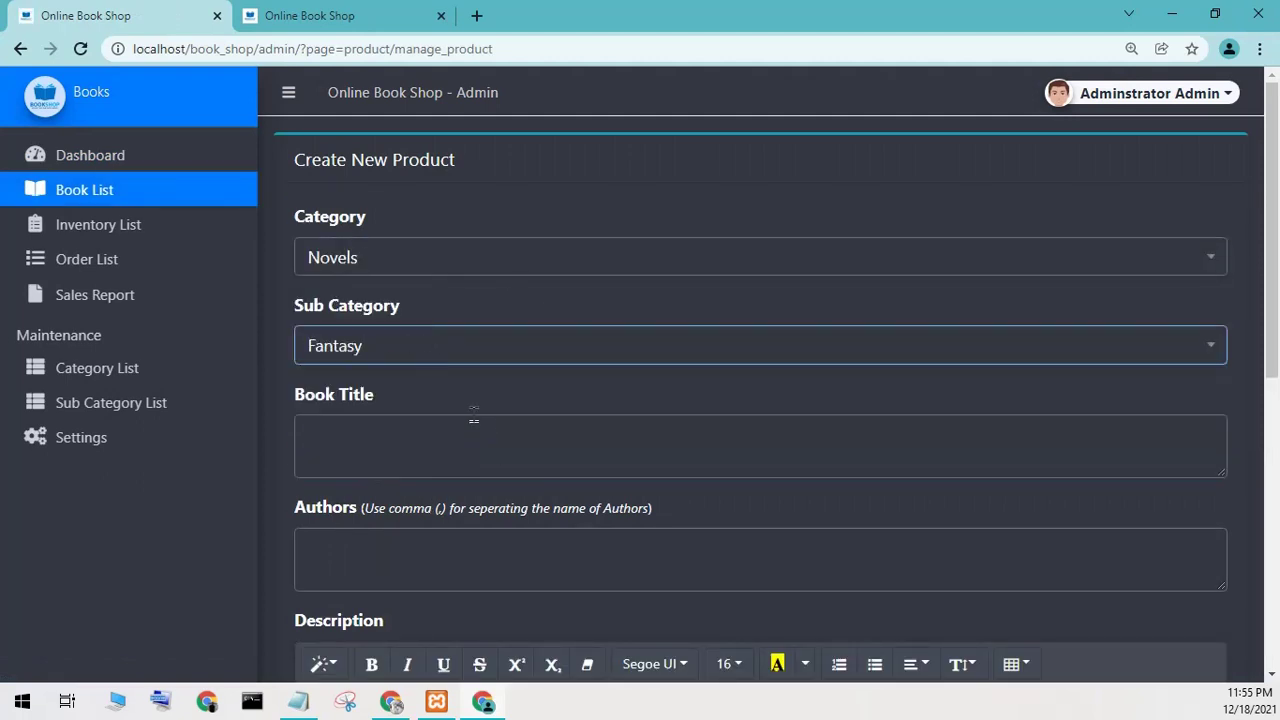
Fill in title, author 'test' and description 'test', keeping status Active.
{"action": "left_click", "coordinate": [377, 432]}
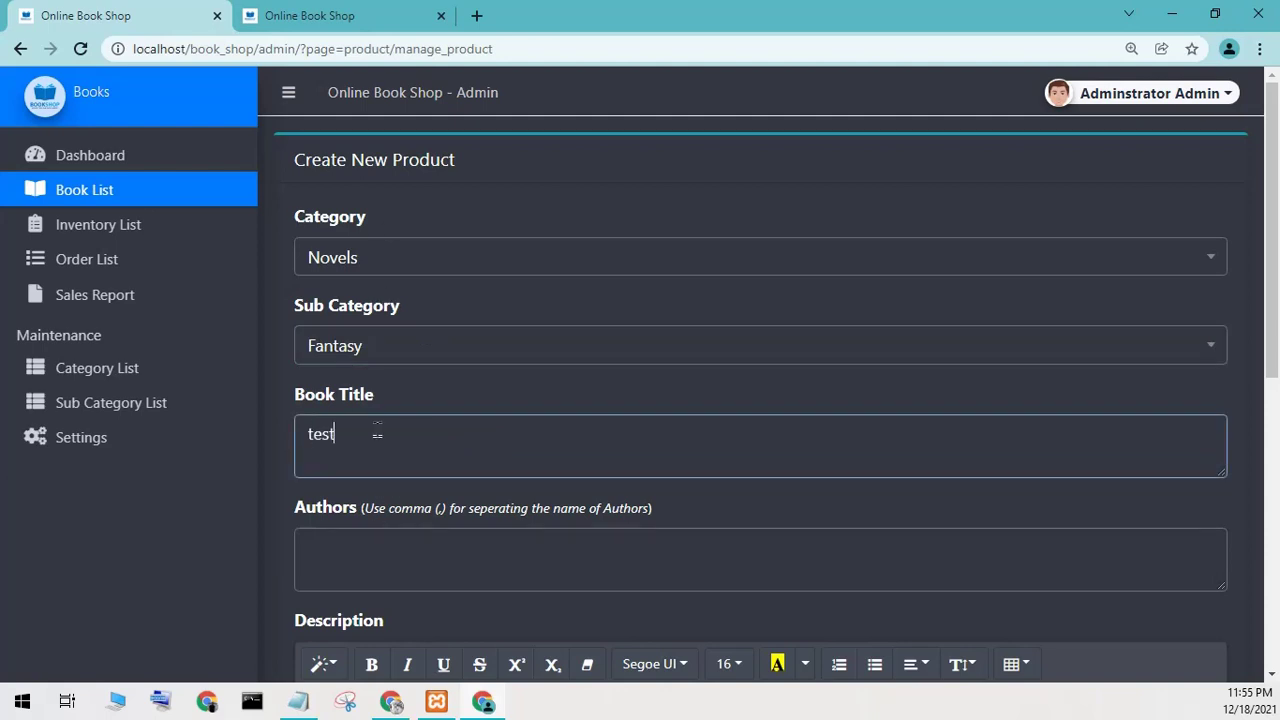
{"action": "left_click", "coordinate": [400, 553]}
{"action": "type", "text": "test"}
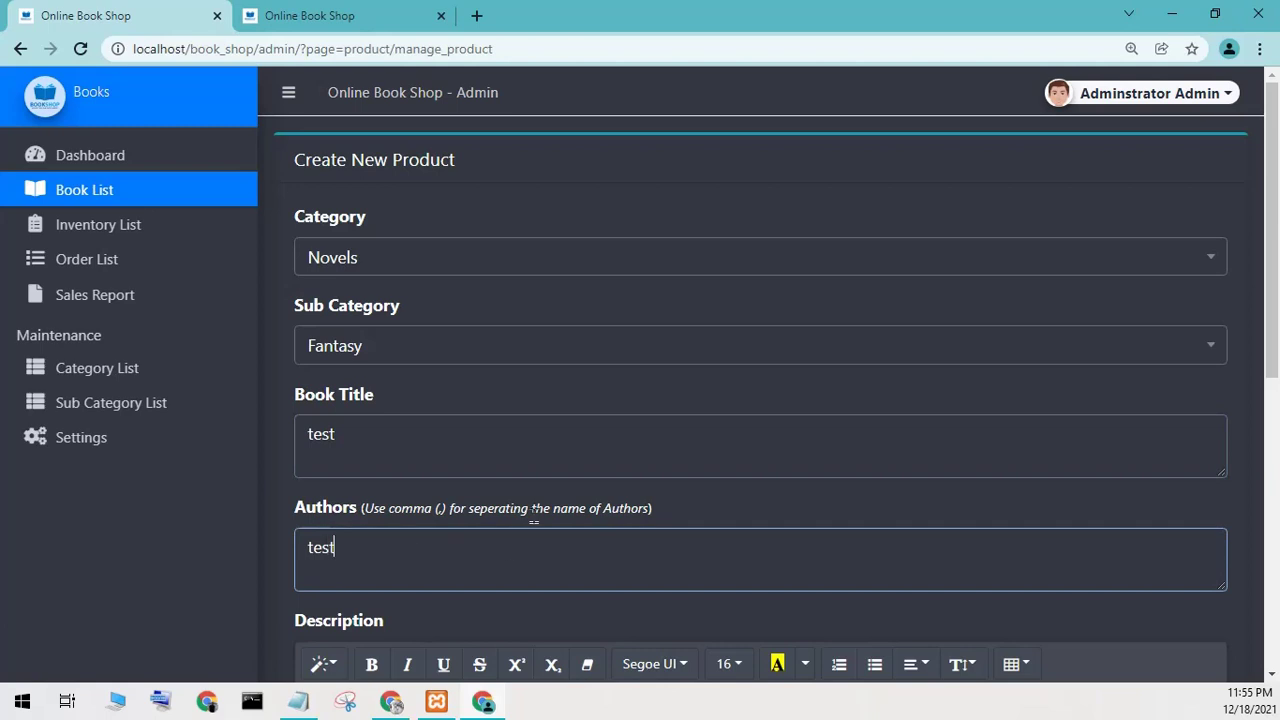
{"action": "scroll", "coordinate": [540, 520], "scroll_direction": "down", "scroll_amount": 4}
{"action": "left_click", "coordinate": [505, 435]}
{"action": "type", "text": "test"}
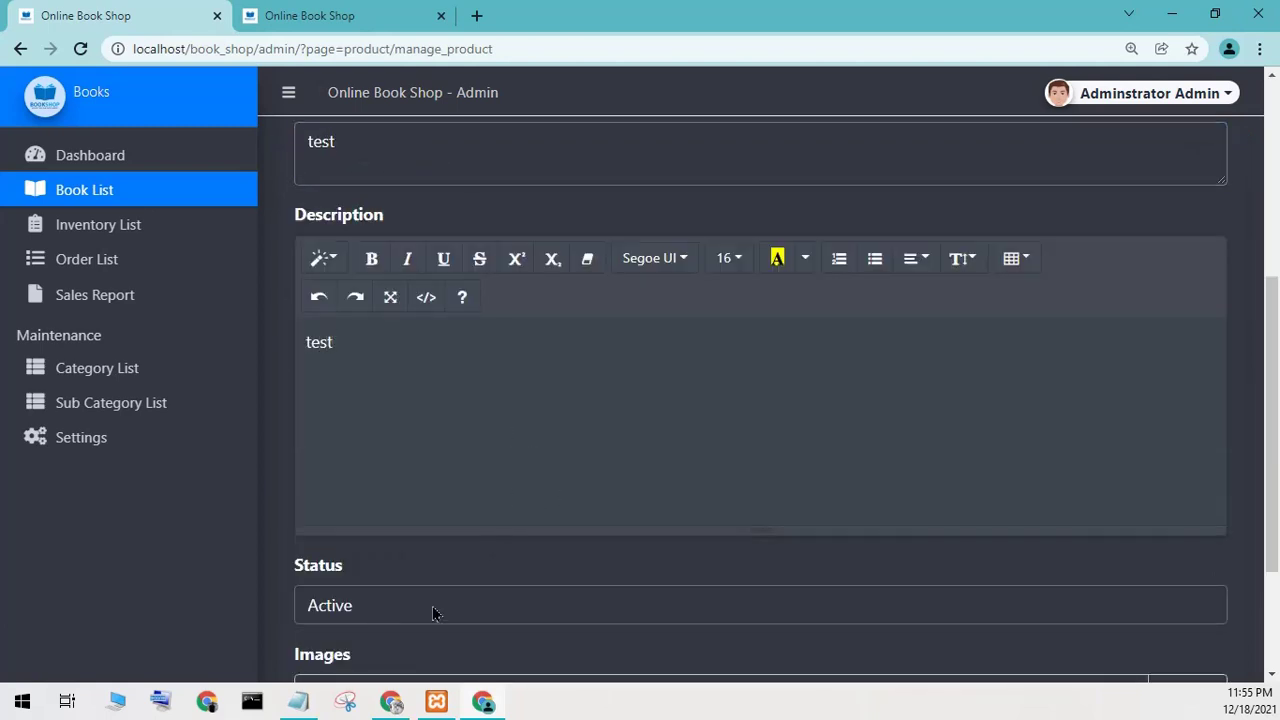
{"action": "left_click", "coordinate": [433, 607]}
{"action": "left_click", "coordinate": [408, 642]}
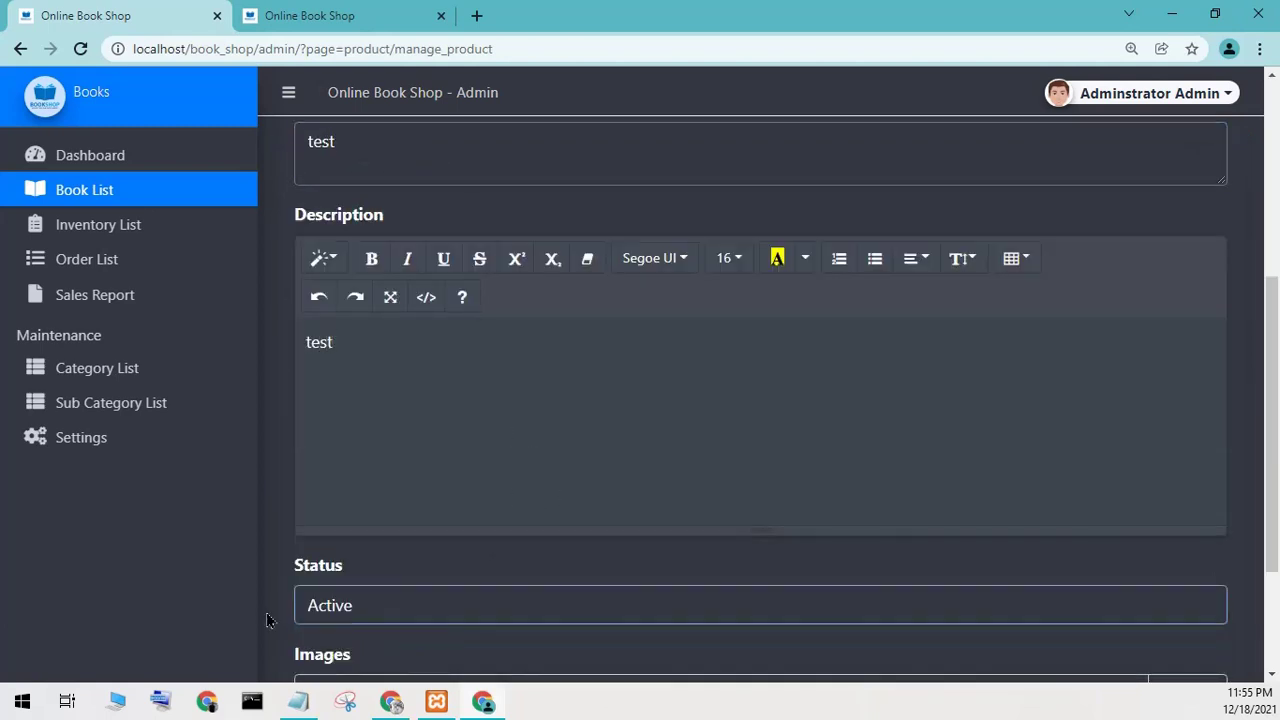
Attach the image s.PNG to the book and save it.
{"action": "scroll", "coordinate": [266, 620], "scroll_direction": "down", "scroll_amount": 3}
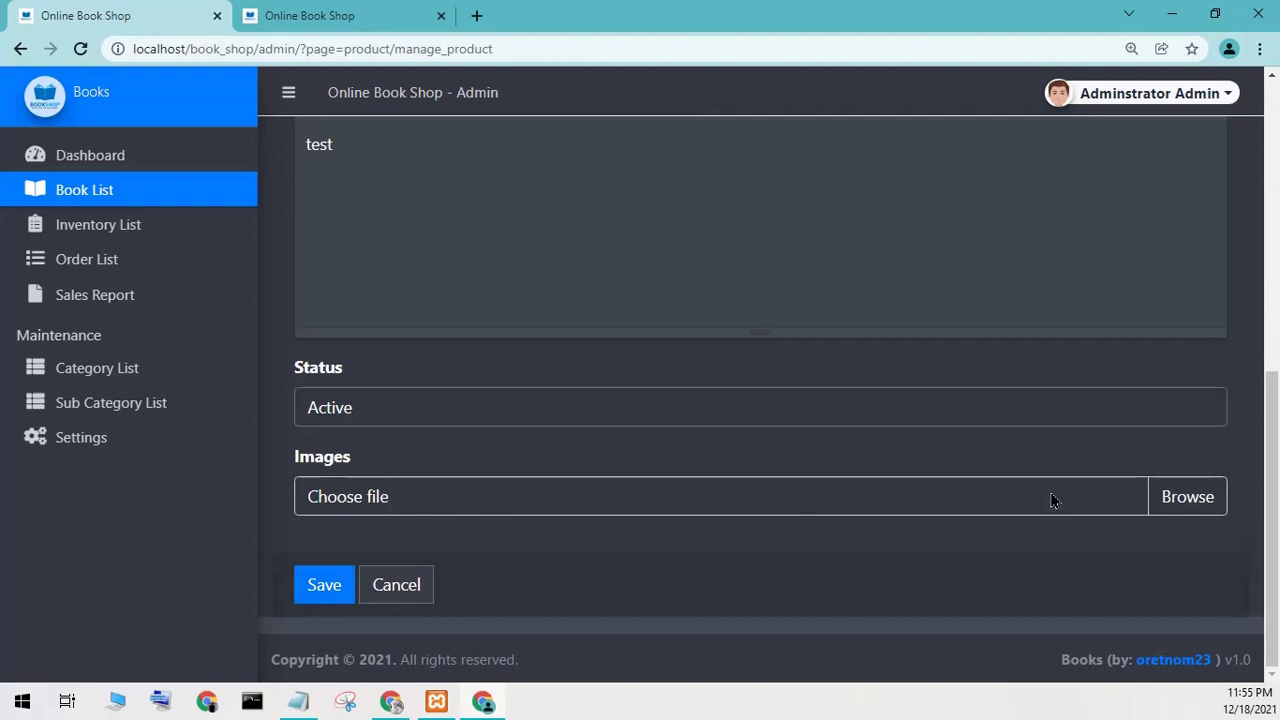
{"action": "left_click", "coordinate": [818, 498]}
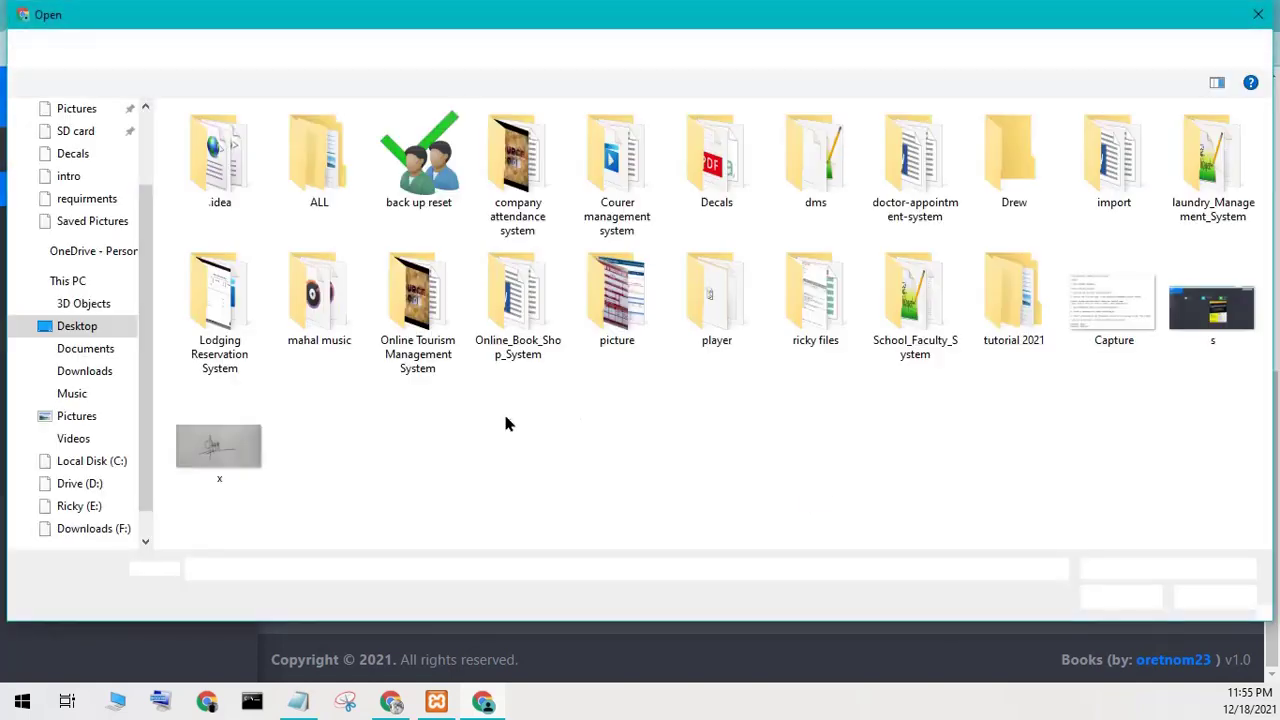
{"action": "left_click", "coordinate": [1152, 314]}
{"action": "left_click", "coordinate": [1186, 318]}
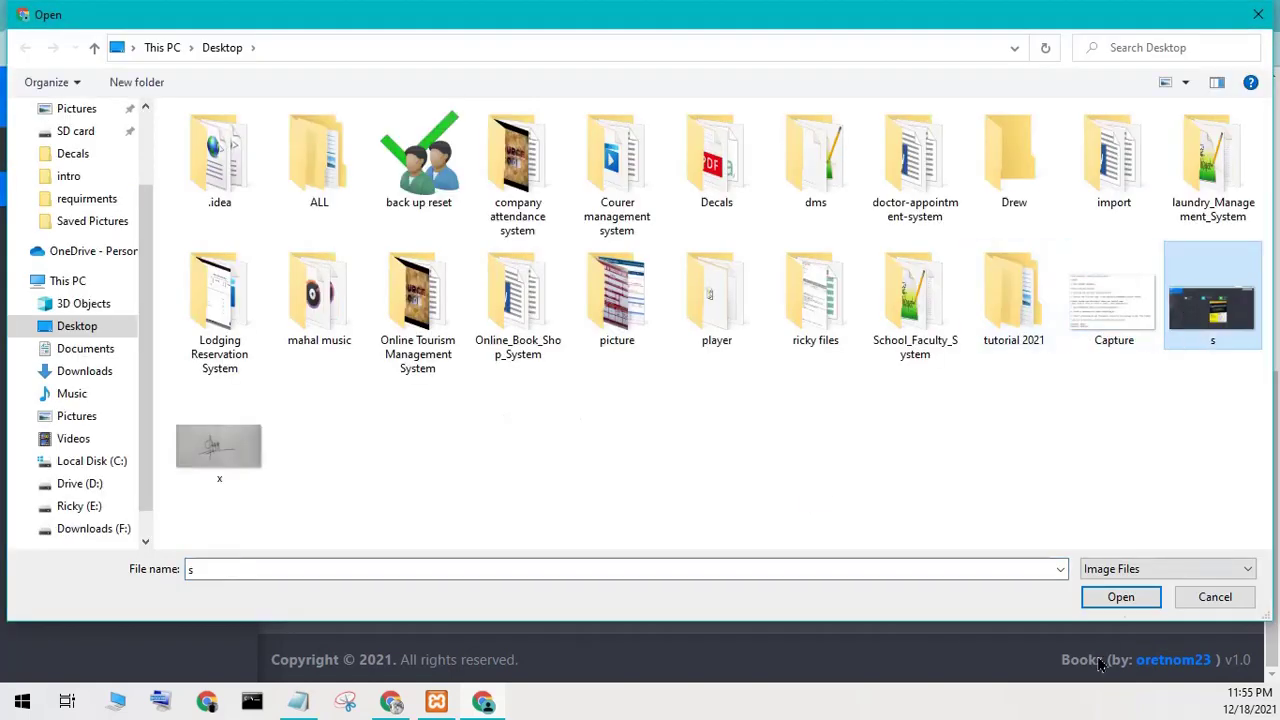
{"action": "left_click", "coordinate": [1104, 601]}
{"action": "left_click", "coordinate": [344, 592]}
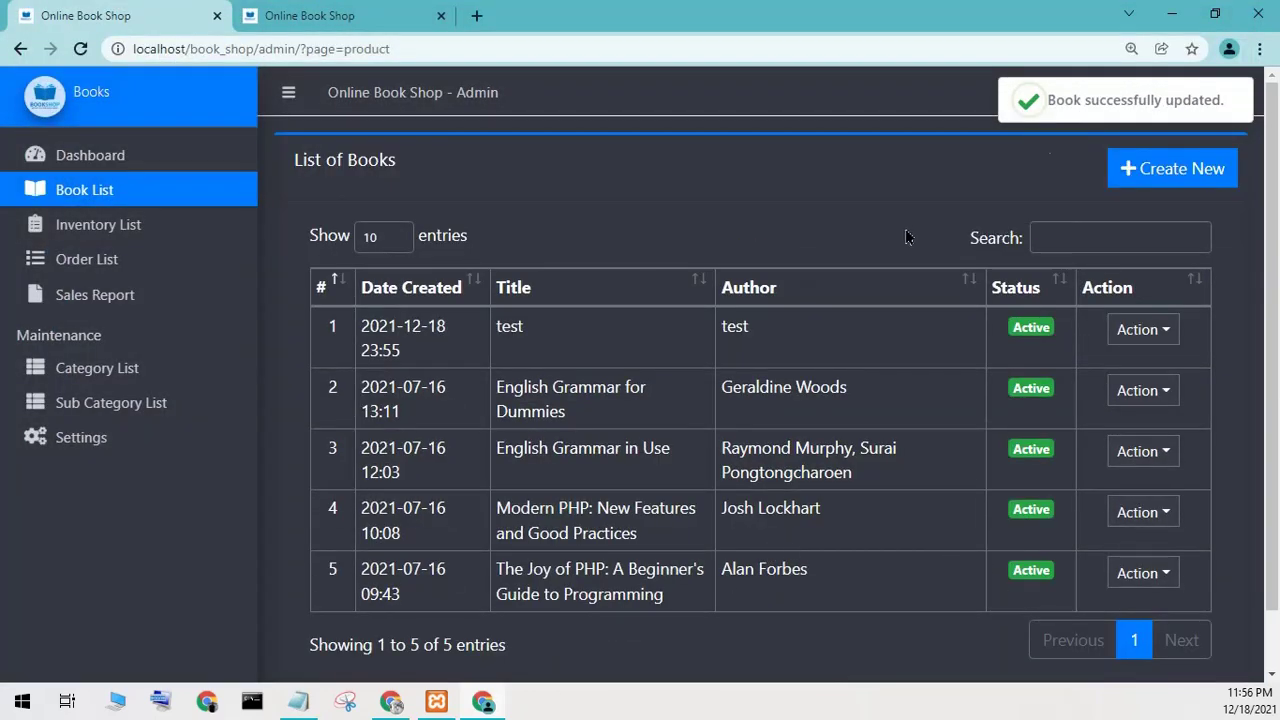
Inspect the new 'test' book's row and its Action menu in the Book List.
{"action": "double_click", "coordinate": [493, 345]}
{"action": "left_click_drag", "start_coordinate": [735, 335], "coordinate": [778, 348]}
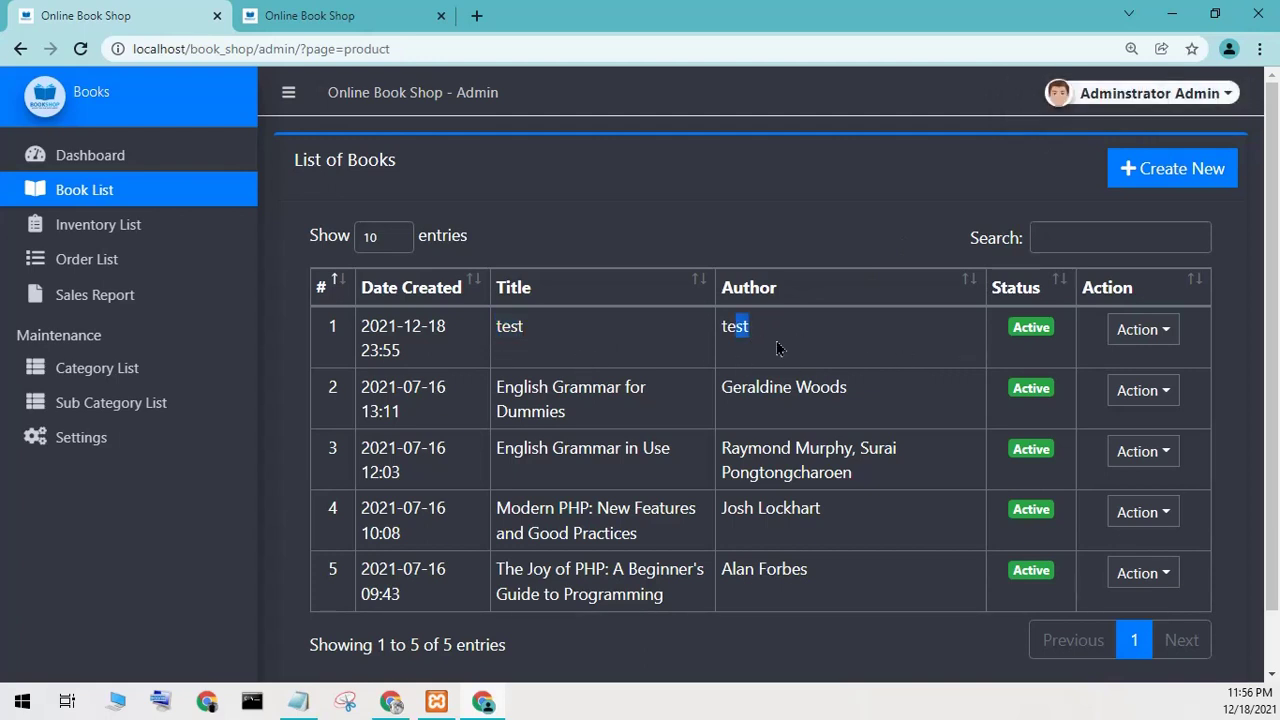
{"action": "left_click", "coordinate": [1168, 332]}
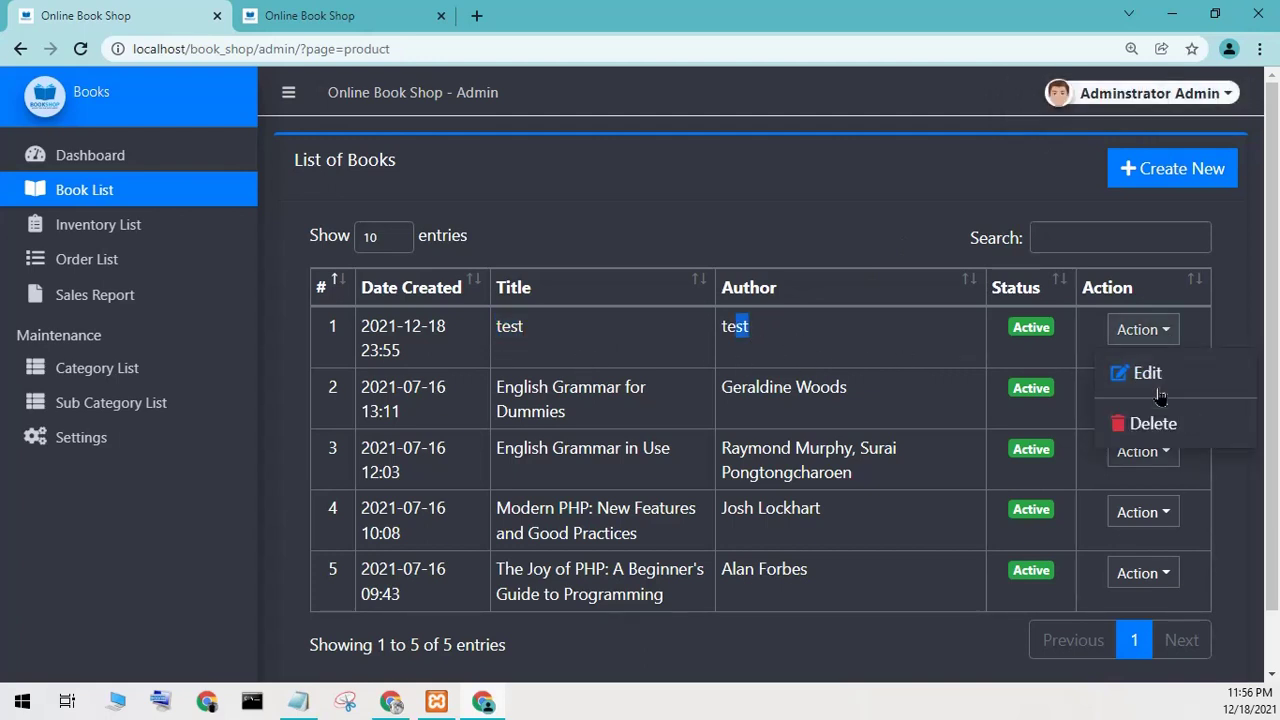
{"action": "left_click", "coordinate": [809, 354]}
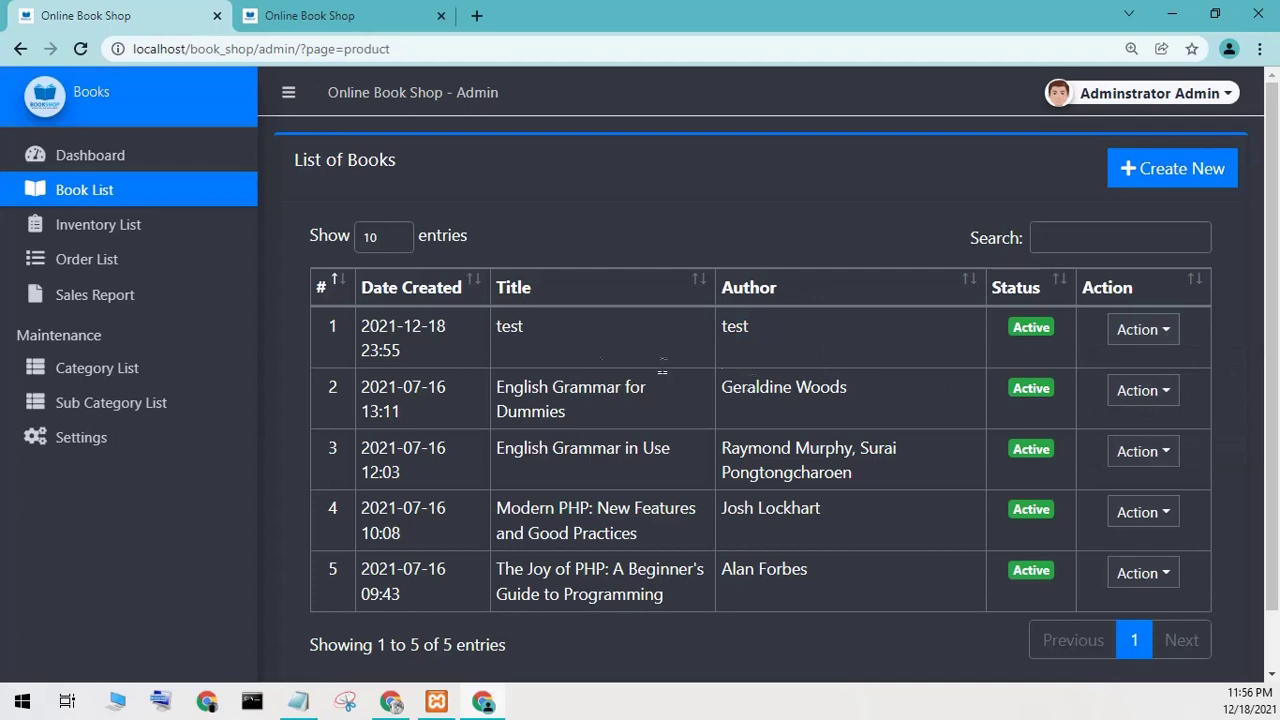
Glance at the shop homepage, then log out of the admin panel.
{"action": "left_click", "coordinate": [330, 16]}
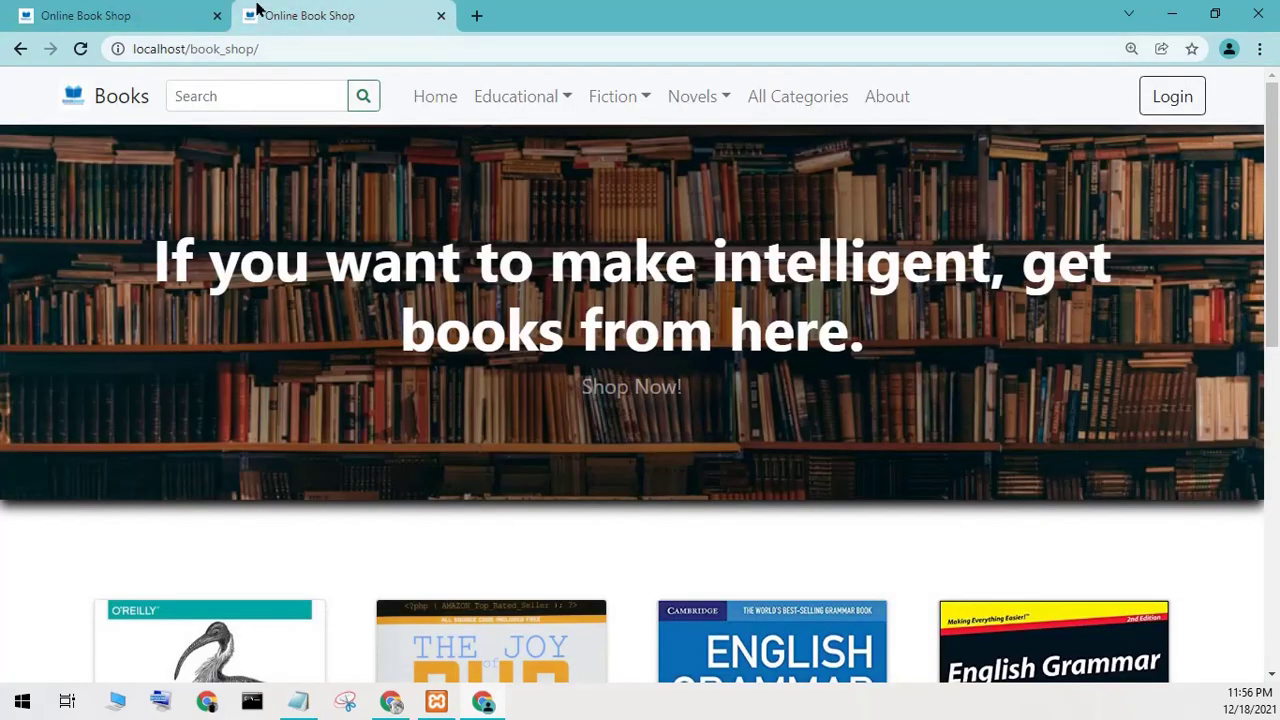
{"action": "left_click", "coordinate": [200, 16]}
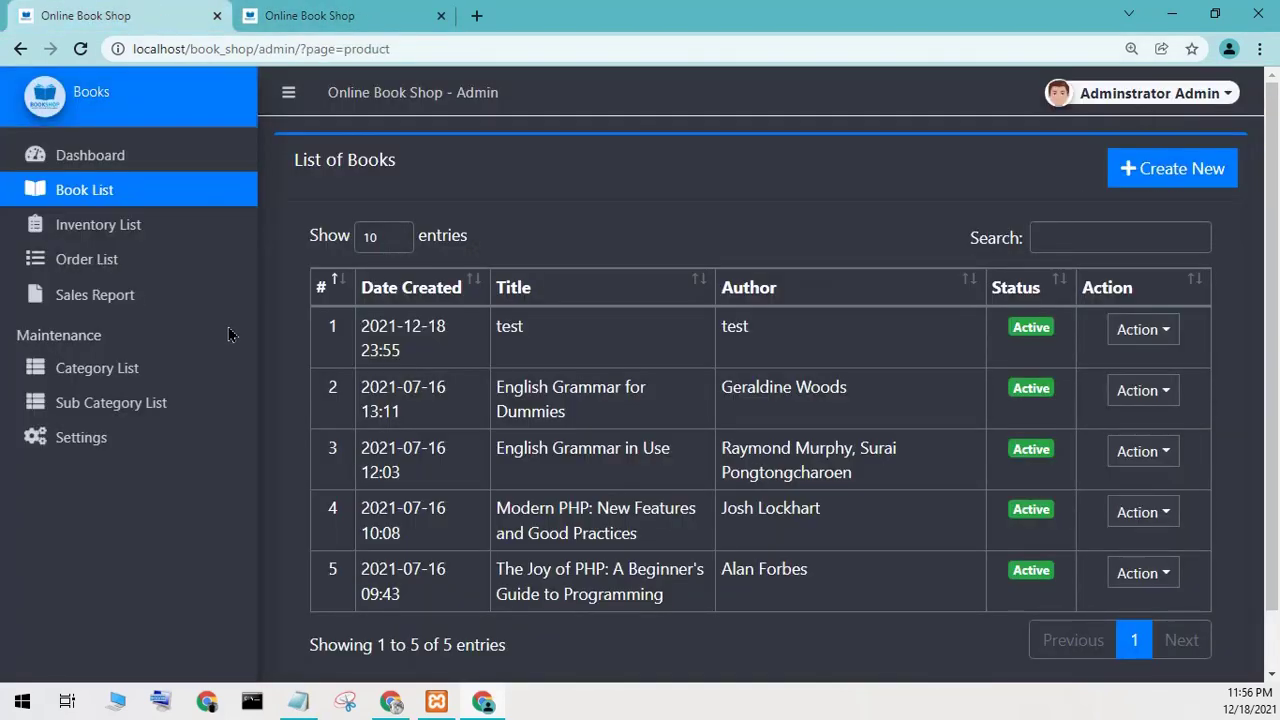
{"action": "left_click", "coordinate": [1182, 95]}
{"action": "left_click", "coordinate": [1137, 186]}
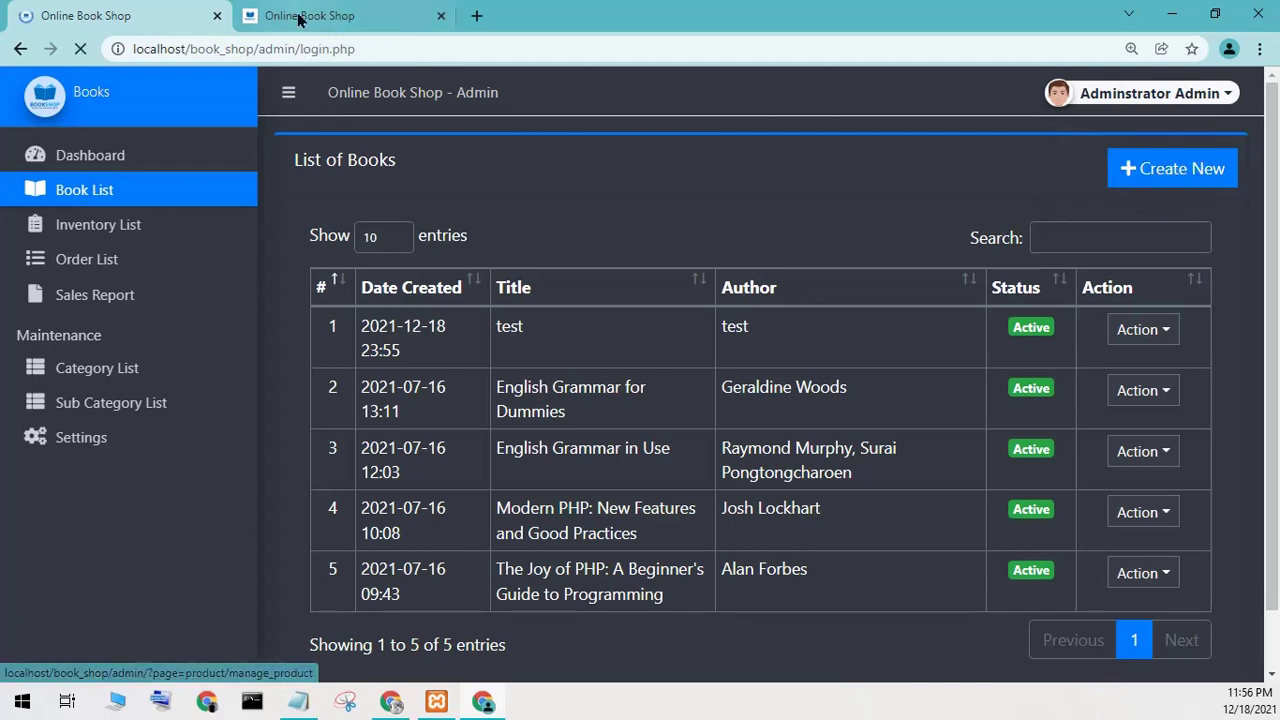
Open the 'test' book's page from the reloaded shop homepage and try Add to cart.
{"action": "left_click", "coordinate": [298, 16]}
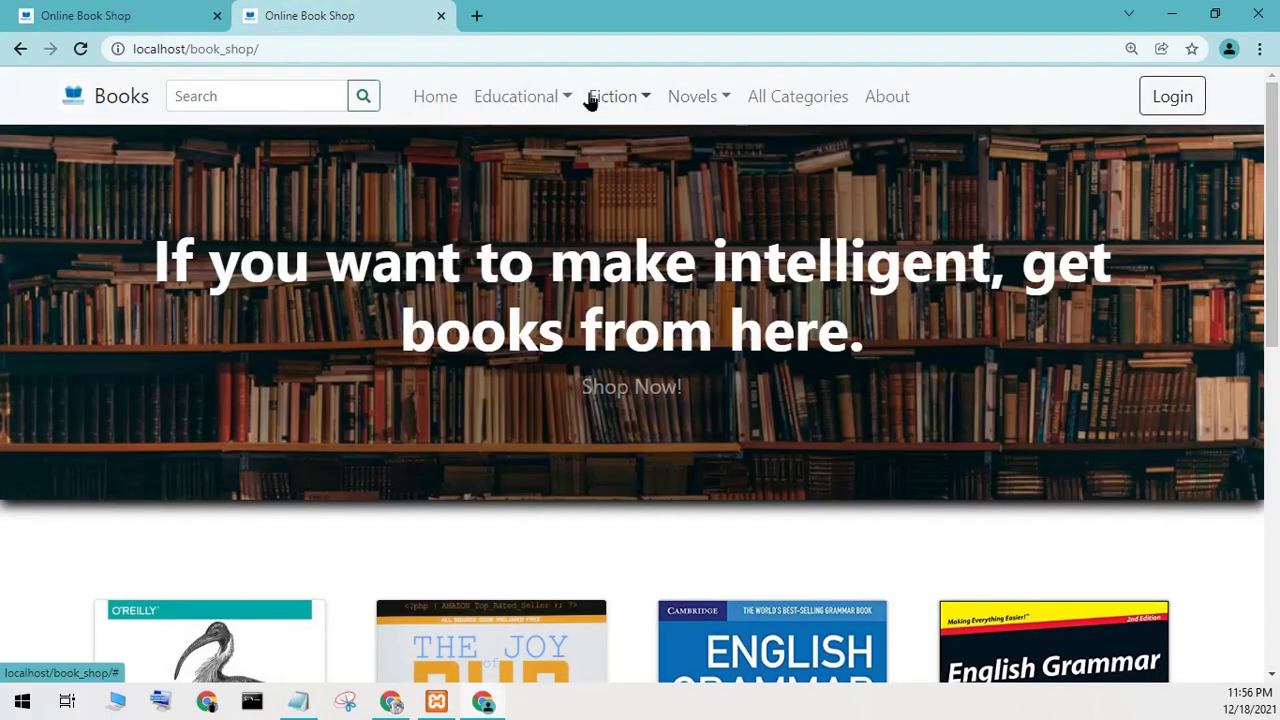
{"action": "left_click", "coordinate": [424, 97]}
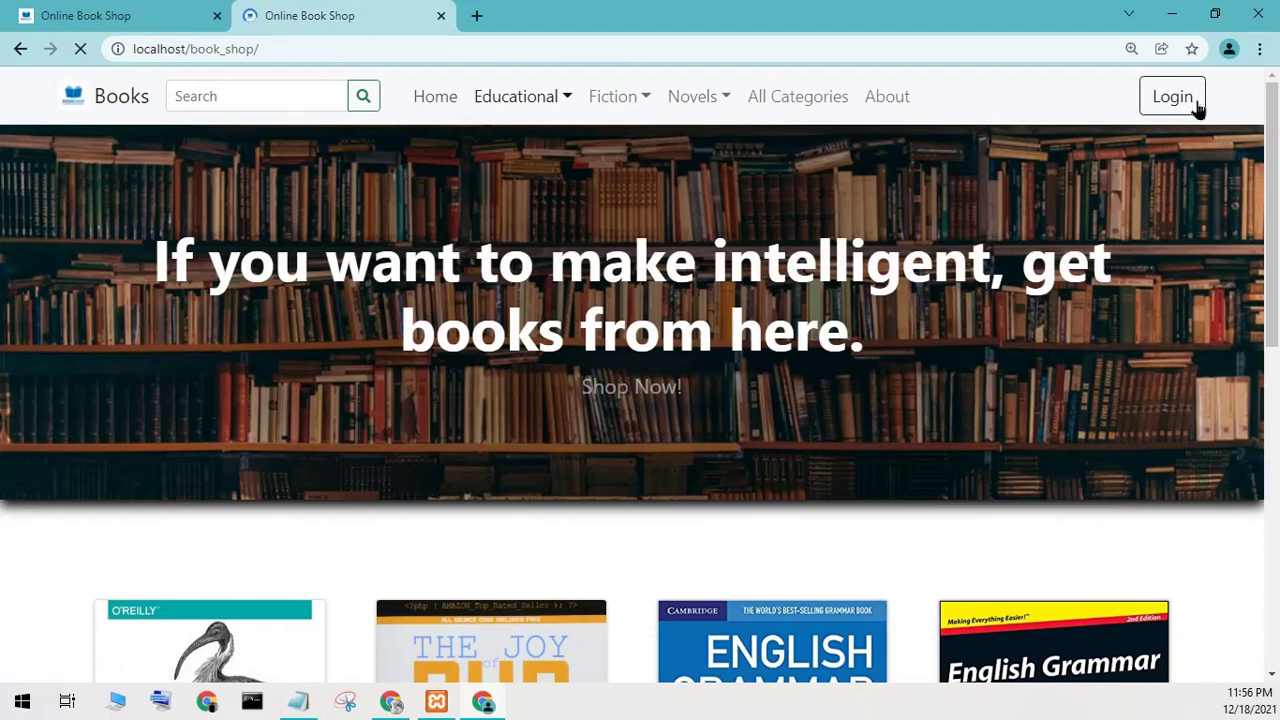
{"action": "scroll", "coordinate": [843, 364], "scroll_direction": "down", "scroll_amount": 2}
{"action": "scroll", "coordinate": [842, 363], "scroll_direction": "down", "scroll_amount": 10}
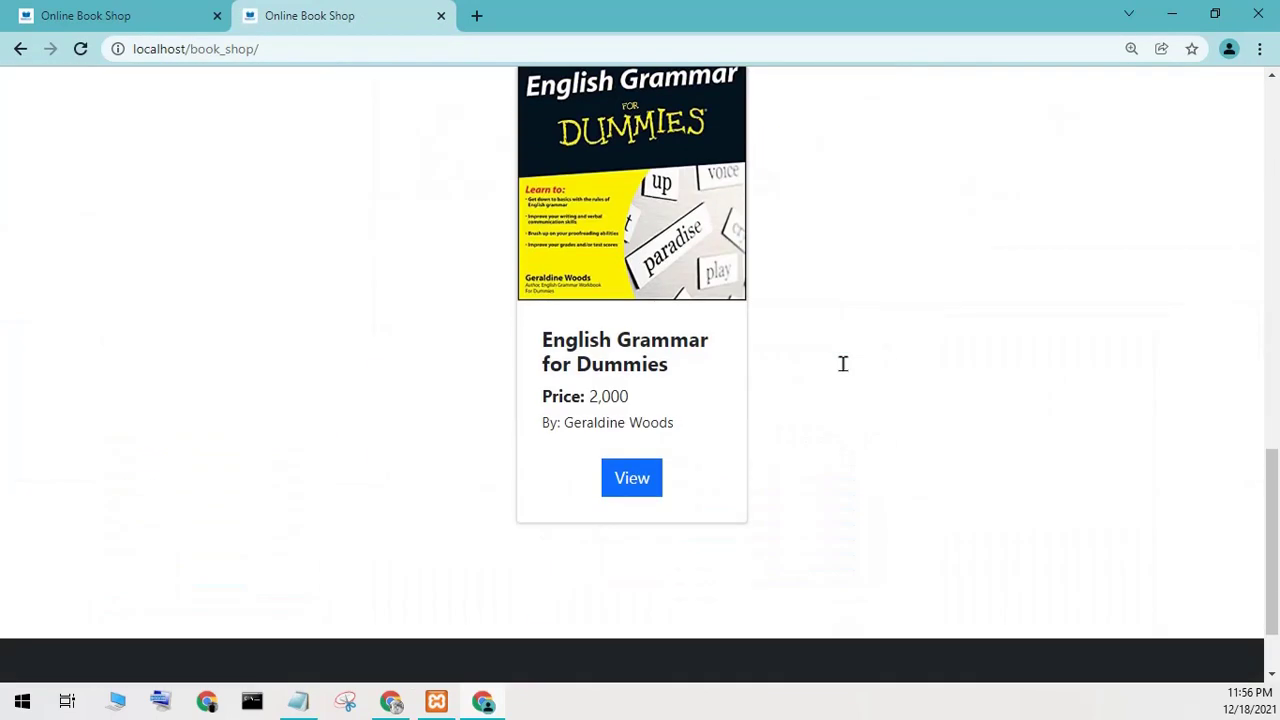
{"action": "scroll", "coordinate": [842, 363], "scroll_direction": "up", "scroll_amount": 8}
{"action": "scroll", "coordinate": [686, 397], "scroll_direction": "up", "scroll_amount": 5}
{"action": "scroll", "coordinate": [686, 397], "scroll_direction": "down", "scroll_amount": 4}
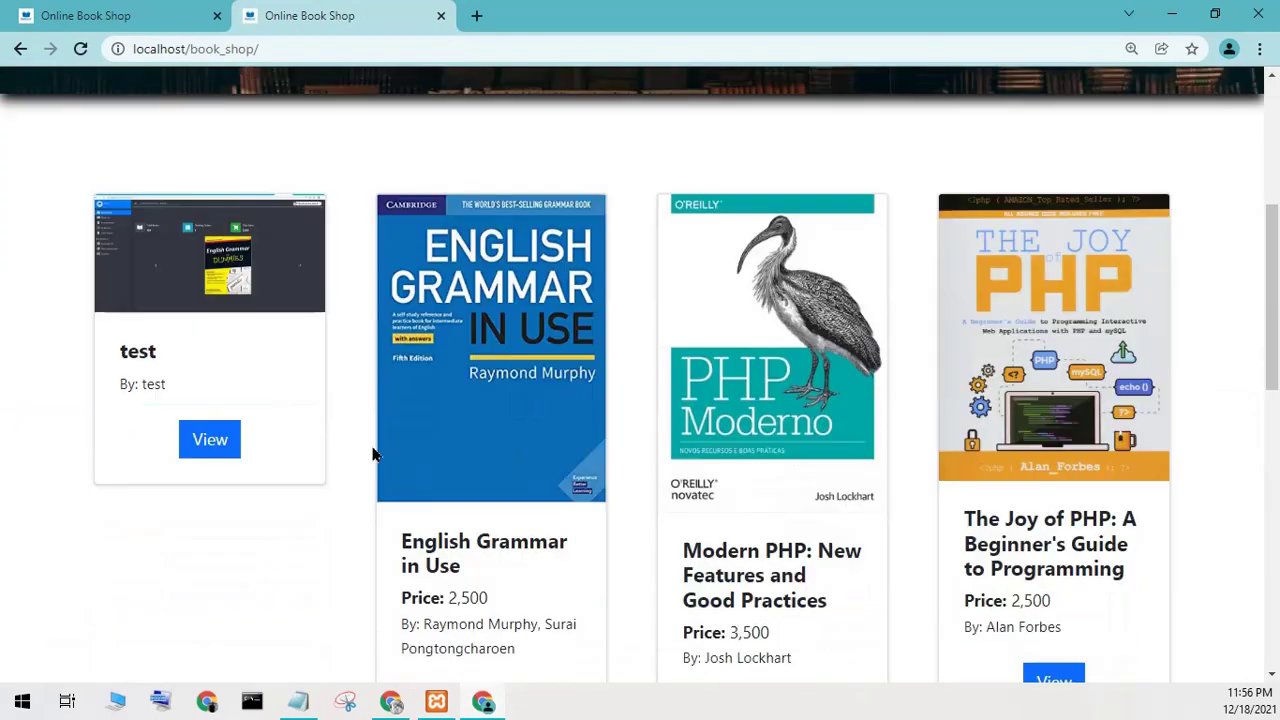
{"action": "left_click", "coordinate": [211, 450]}
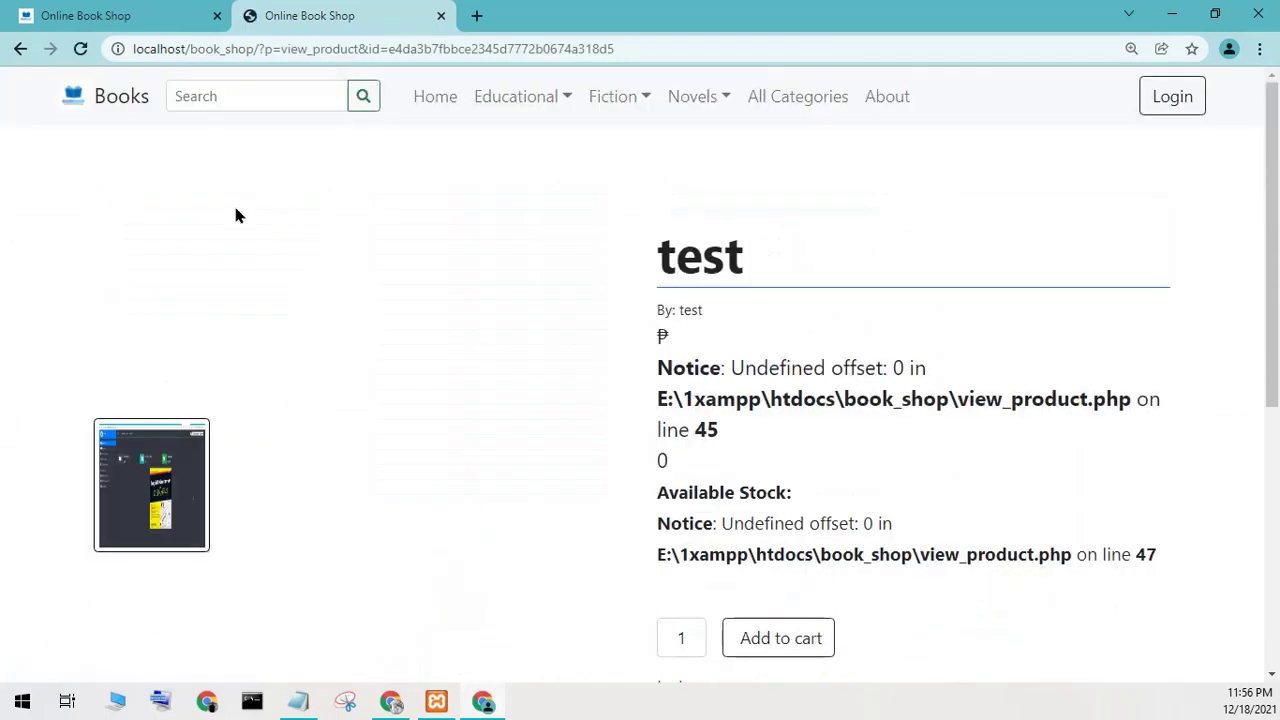
{"action": "scroll", "coordinate": [506, 451], "scroll_direction": "down", "scroll_amount": 4}
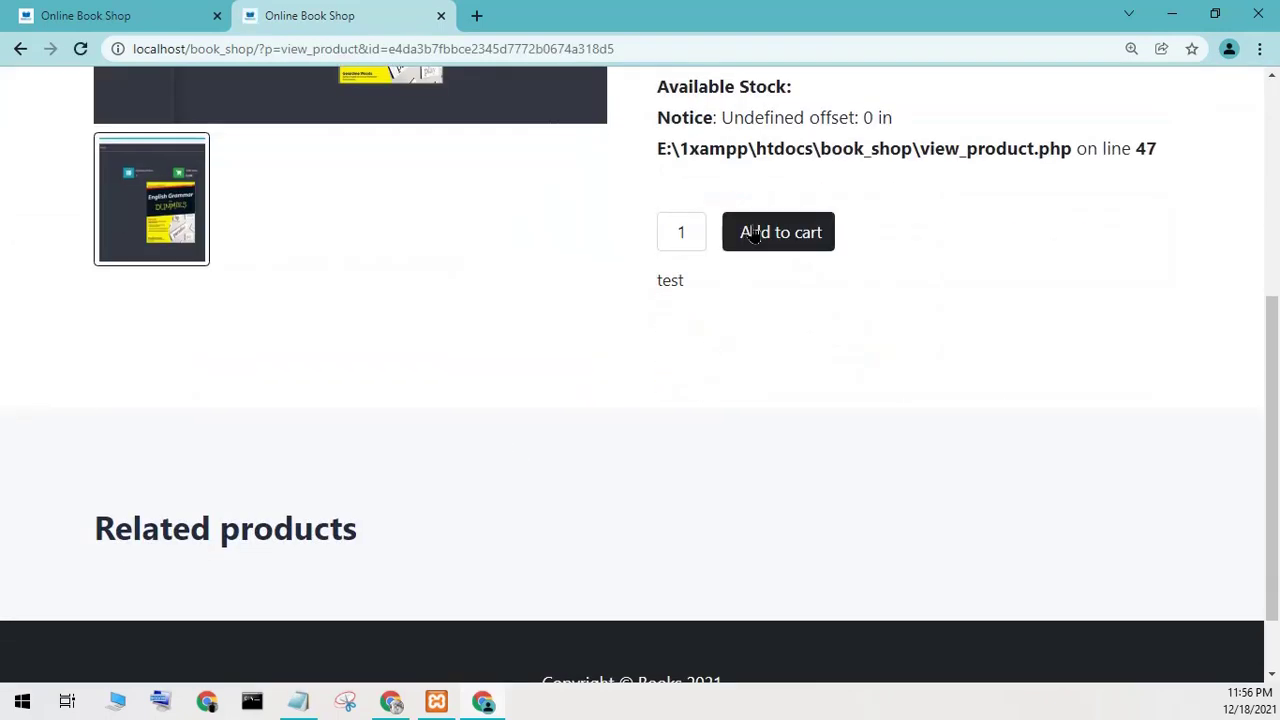
{"action": "left_click", "coordinate": [777, 232]}
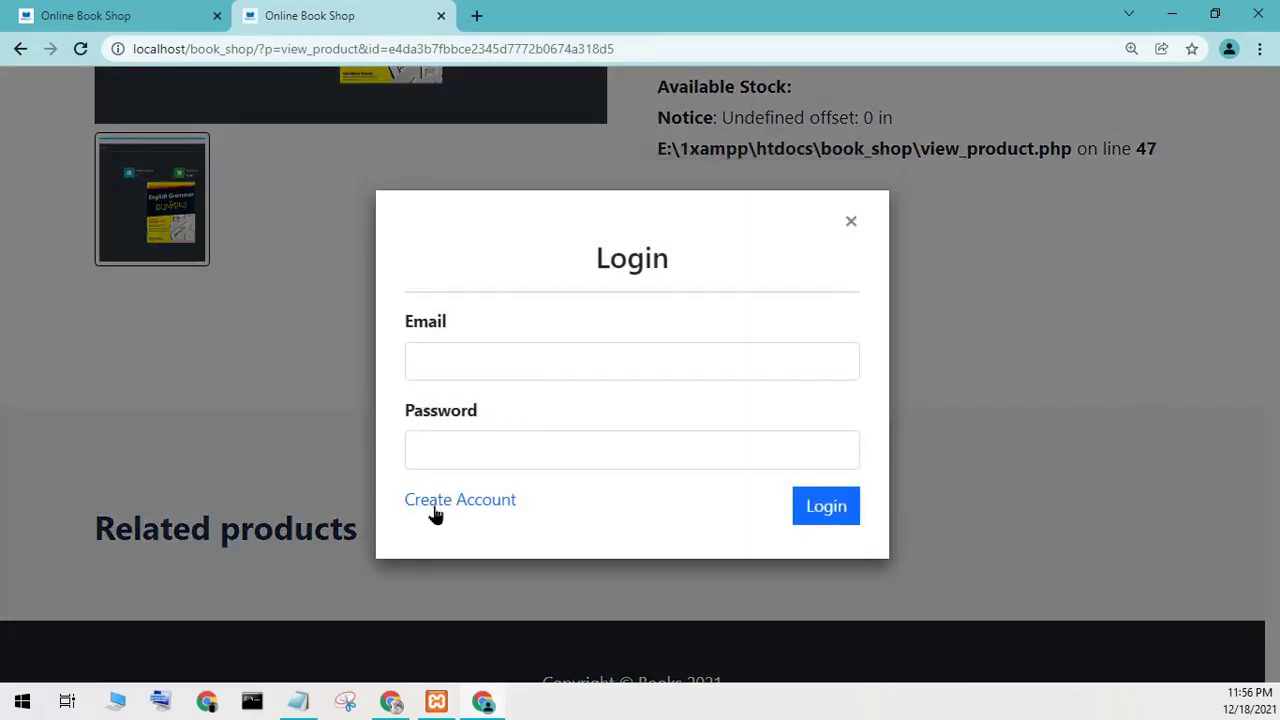
On the Create Account form, enter placeholder first and last names, contact and Male gender.
{"action": "left_click", "coordinate": [505, 508]}
{"action": "left_click", "coordinate": [434, 289]}
{"action": "type", "text": "test"}
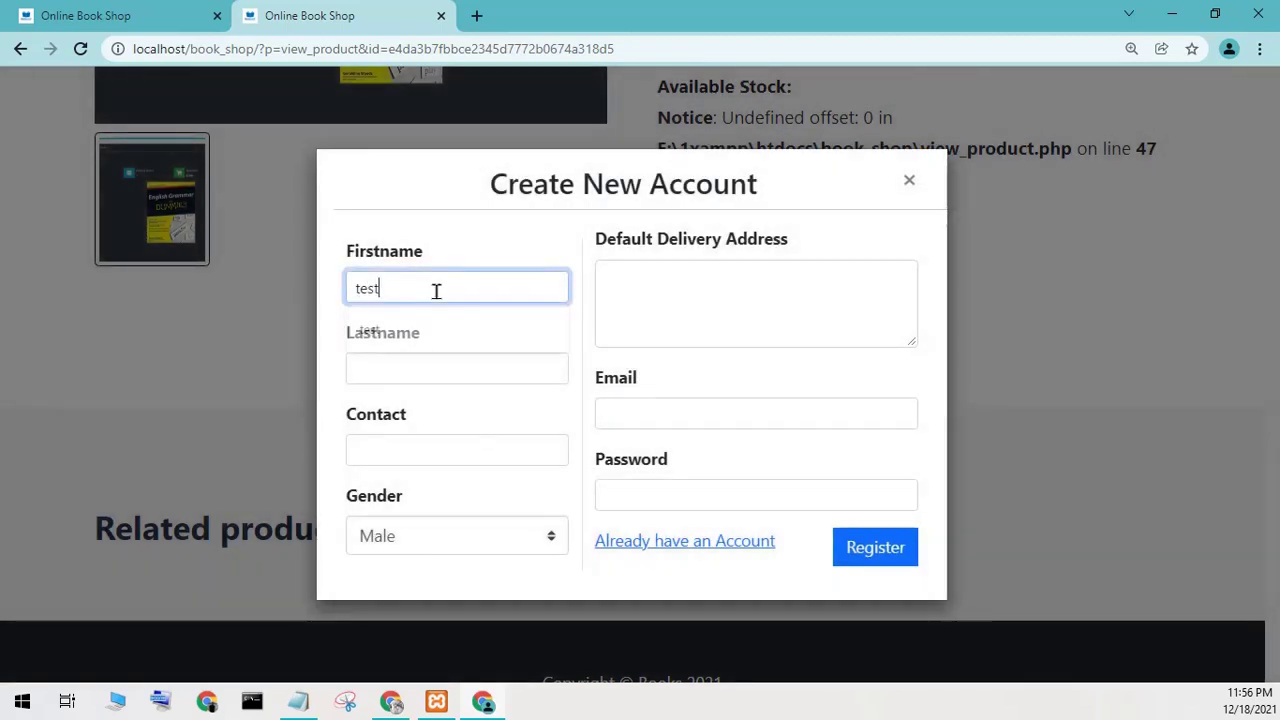
{"action": "left_click", "coordinate": [433, 358]}
{"action": "type", "text": "test"}
{"action": "left_click", "coordinate": [412, 443]}
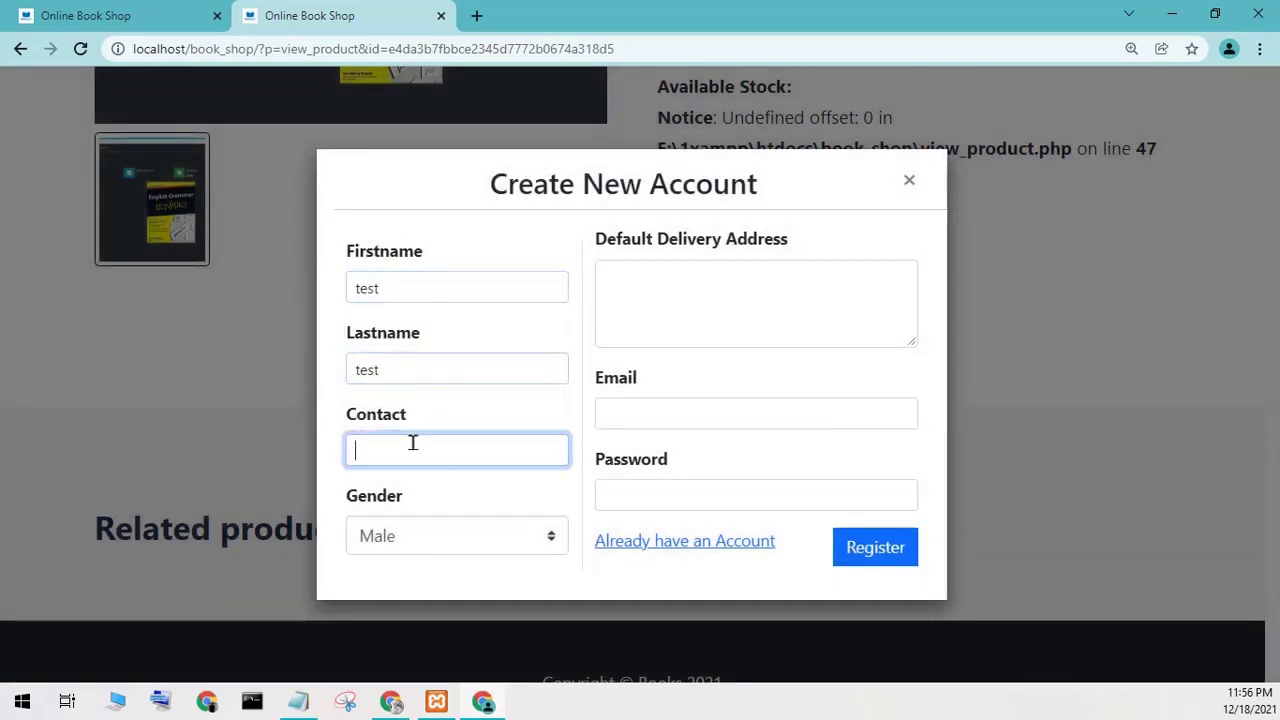
{"action": "left_click", "coordinate": [431, 535]}
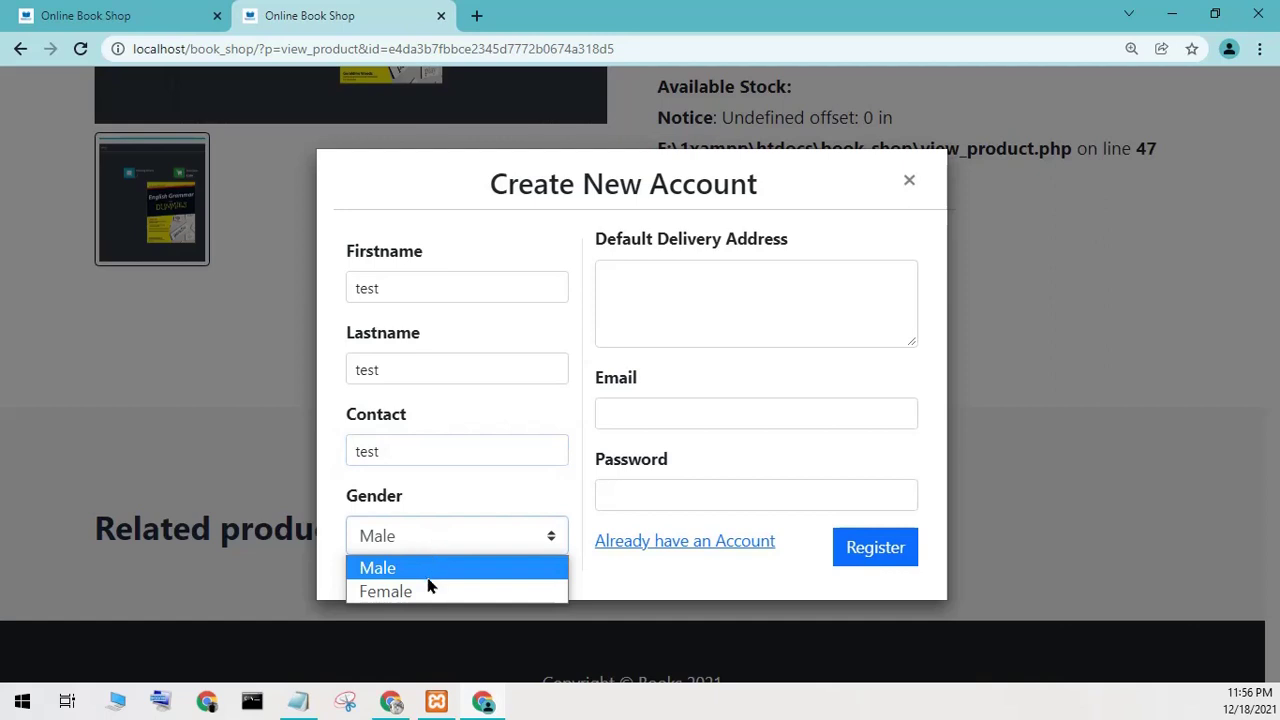
{"action": "left_click", "coordinate": [429, 568]}
Enter a placeholder delivery address, the e-mail and password, and register the account.
{"action": "left_click", "coordinate": [655, 300]}
{"action": "type", "text": "test"}
{"action": "left_click", "coordinate": [697, 399]}
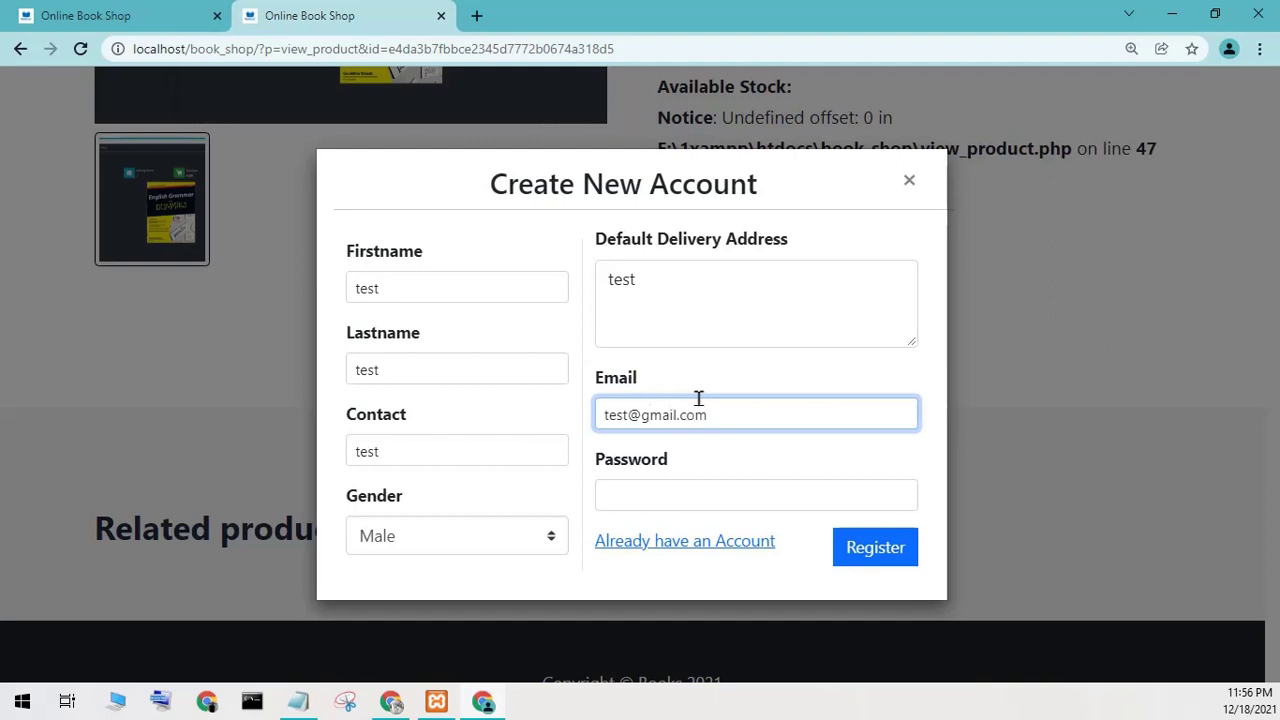
{"action": "left_click", "coordinate": [727, 507]}
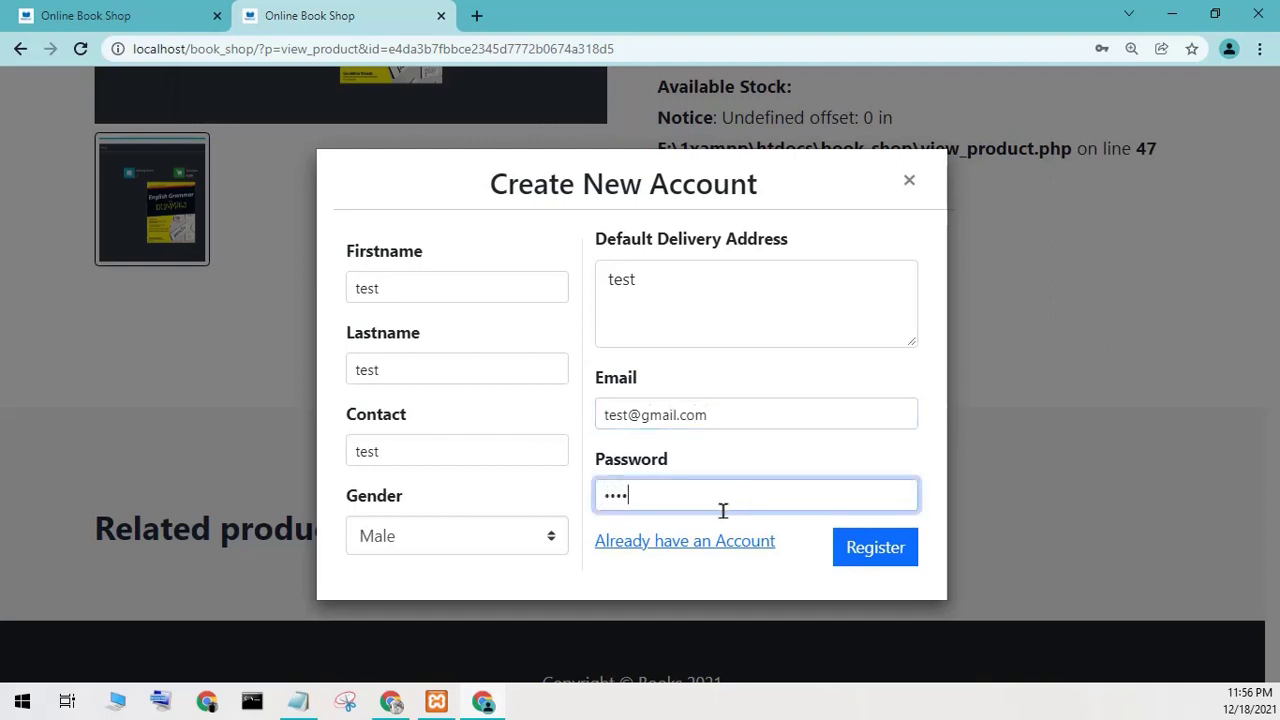
{"action": "left_click", "coordinate": [851, 557]}
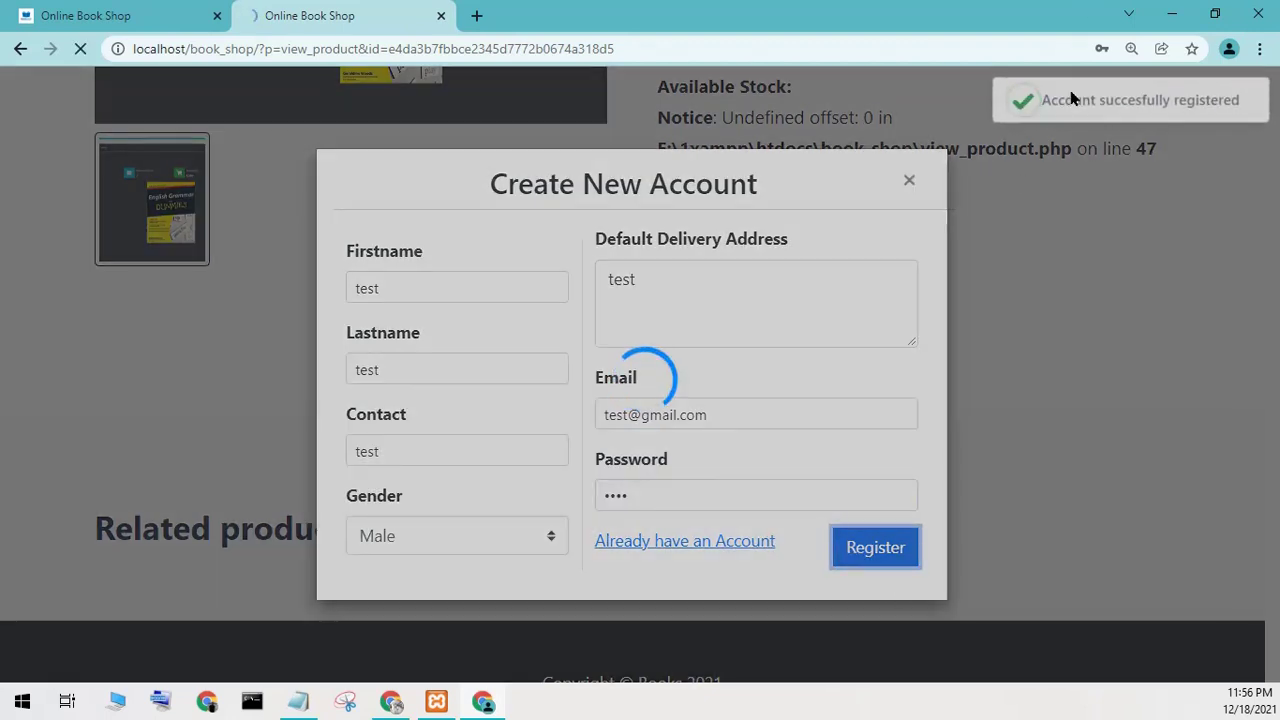
{"action": "scroll", "coordinate": [748, 300], "scroll_direction": "up", "scroll_amount": 5}
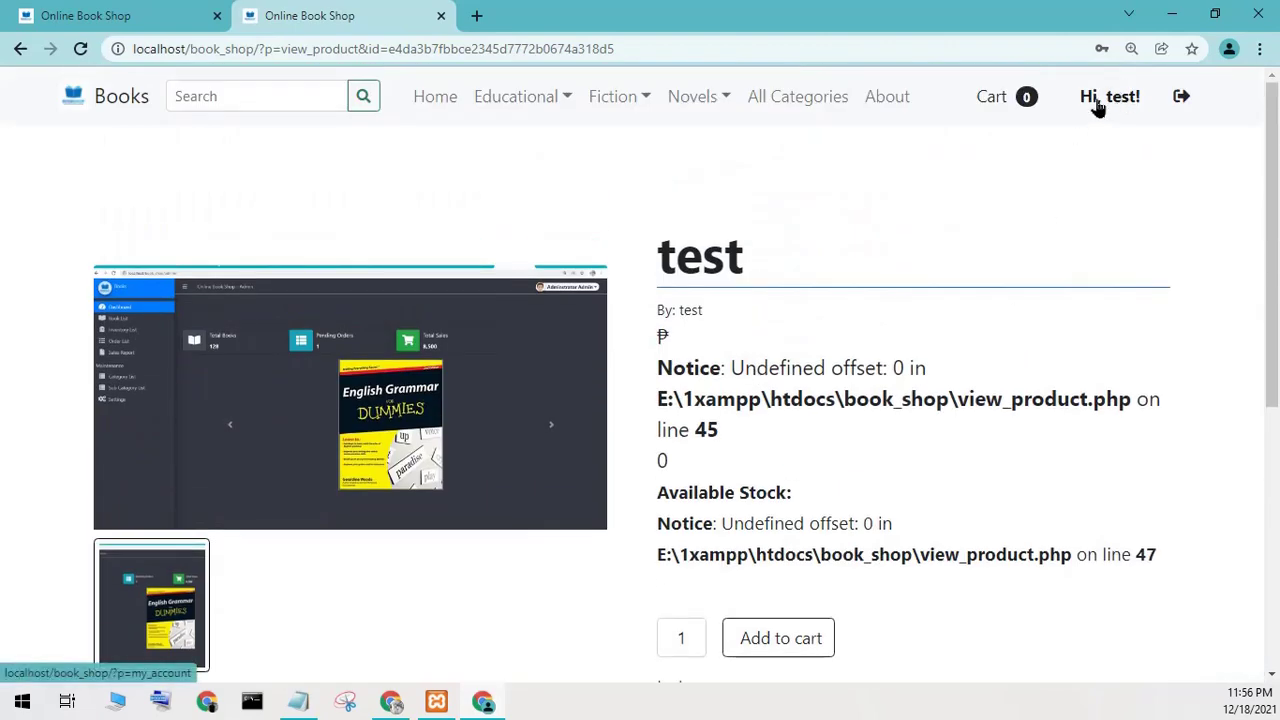
Check the account's orders page and cart, then revisit the 'test' book's page.
{"action": "left_click", "coordinate": [1096, 106]}
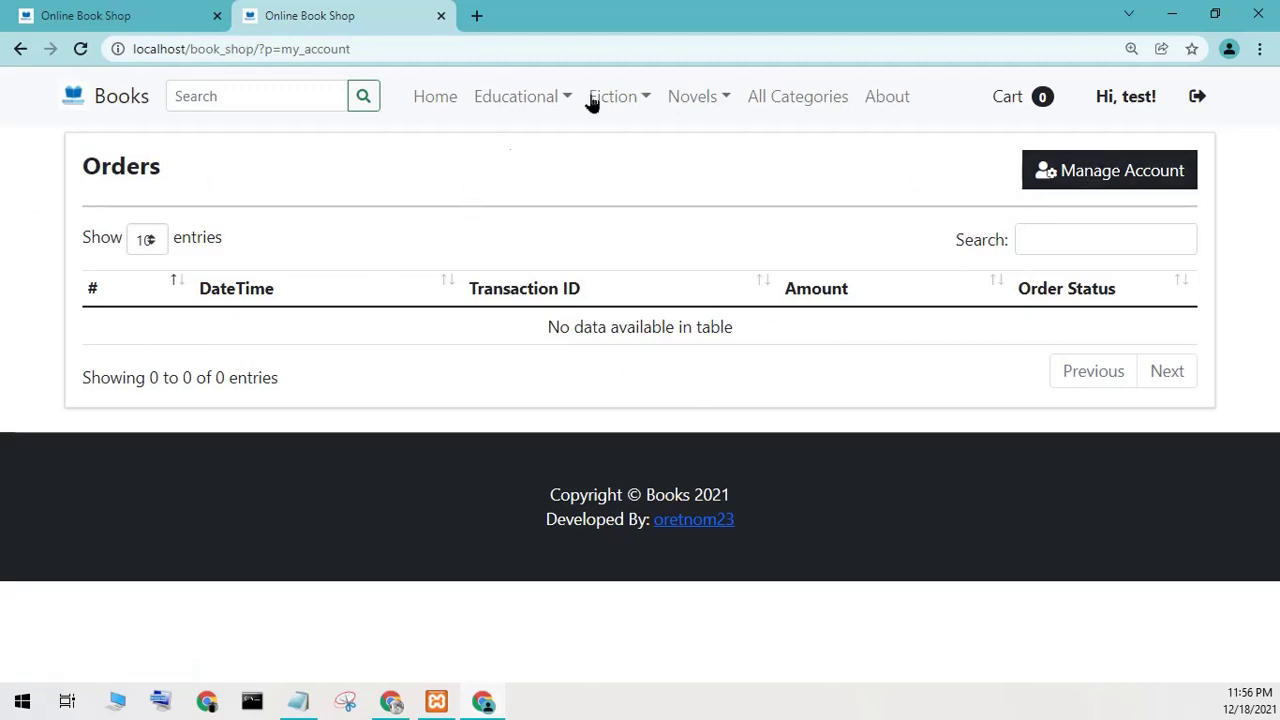
{"action": "left_click", "coordinate": [1018, 104]}
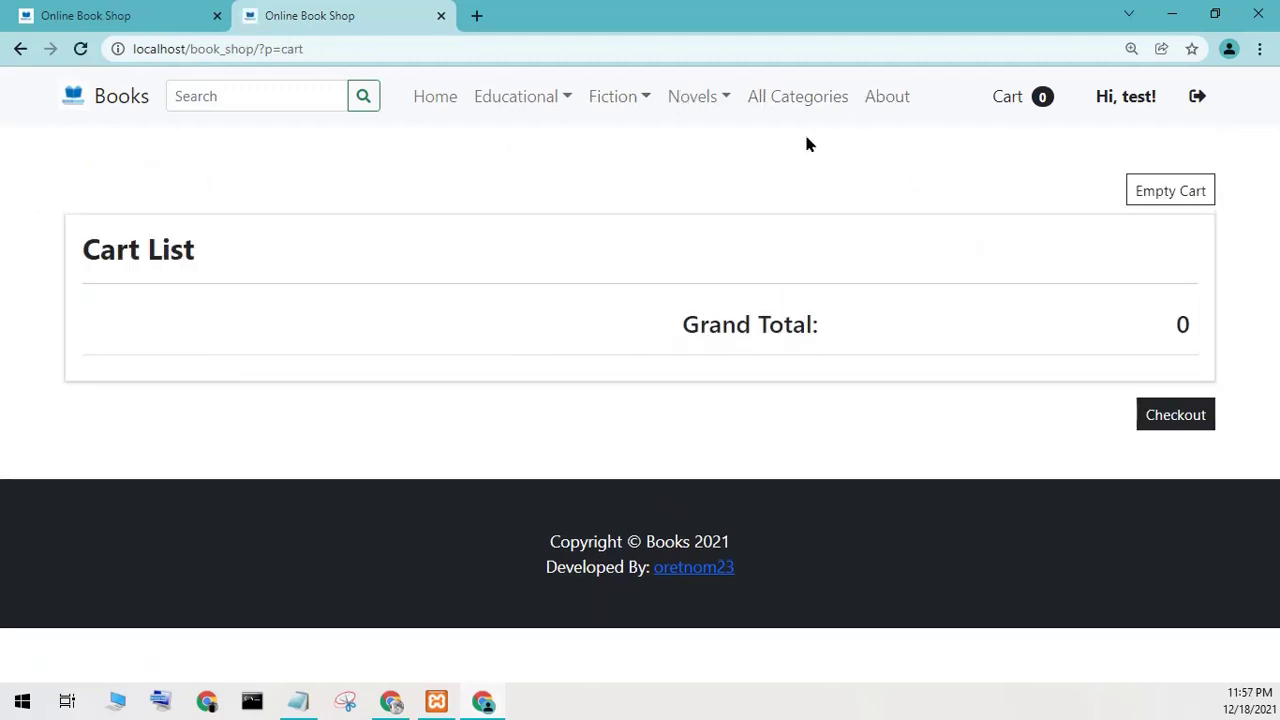
{"action": "left_click", "coordinate": [436, 97]}
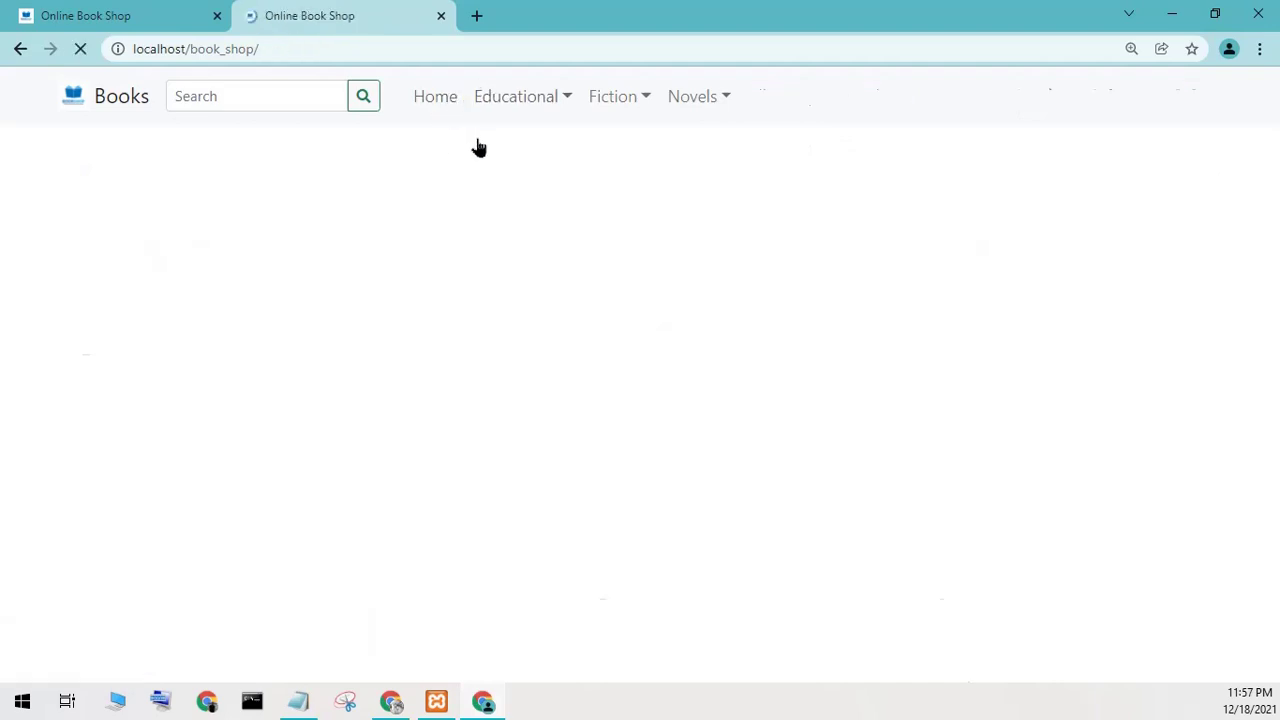
{"action": "scroll", "coordinate": [294, 437], "scroll_direction": "down", "scroll_amount": 4}
{"action": "left_click", "coordinate": [205, 443]}
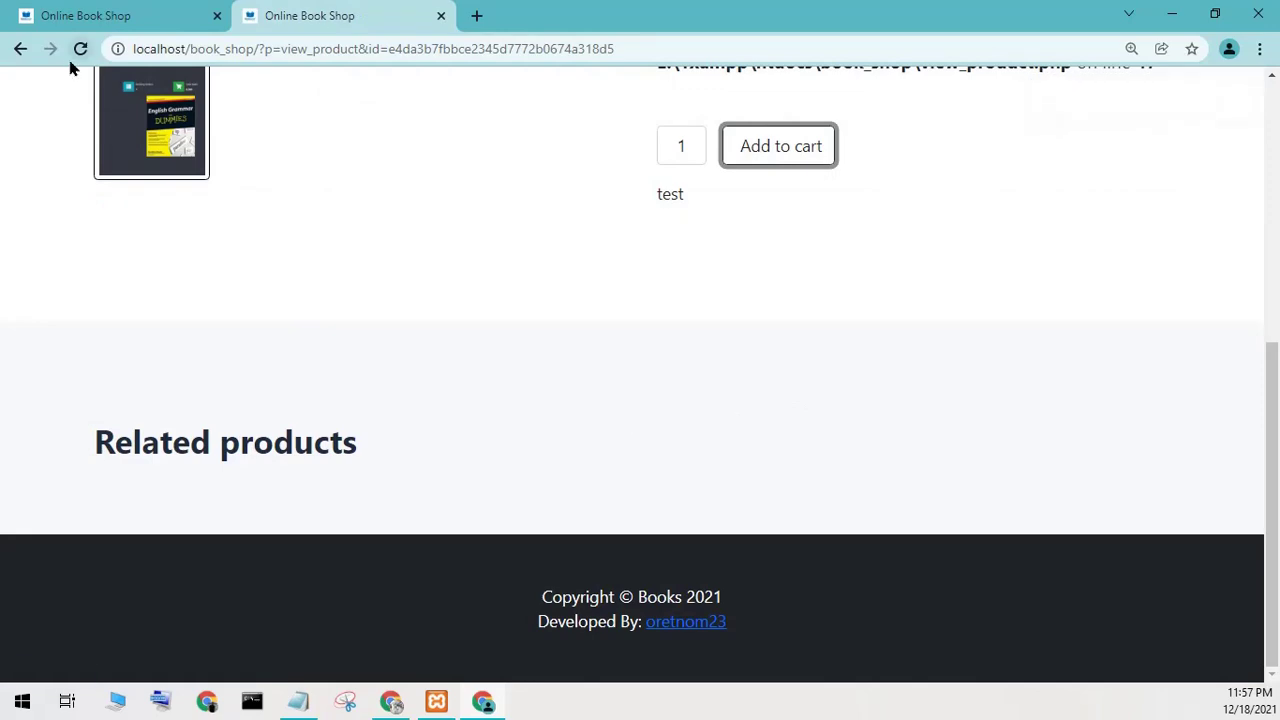
{"action": "left_click", "coordinate": [20, 50]}
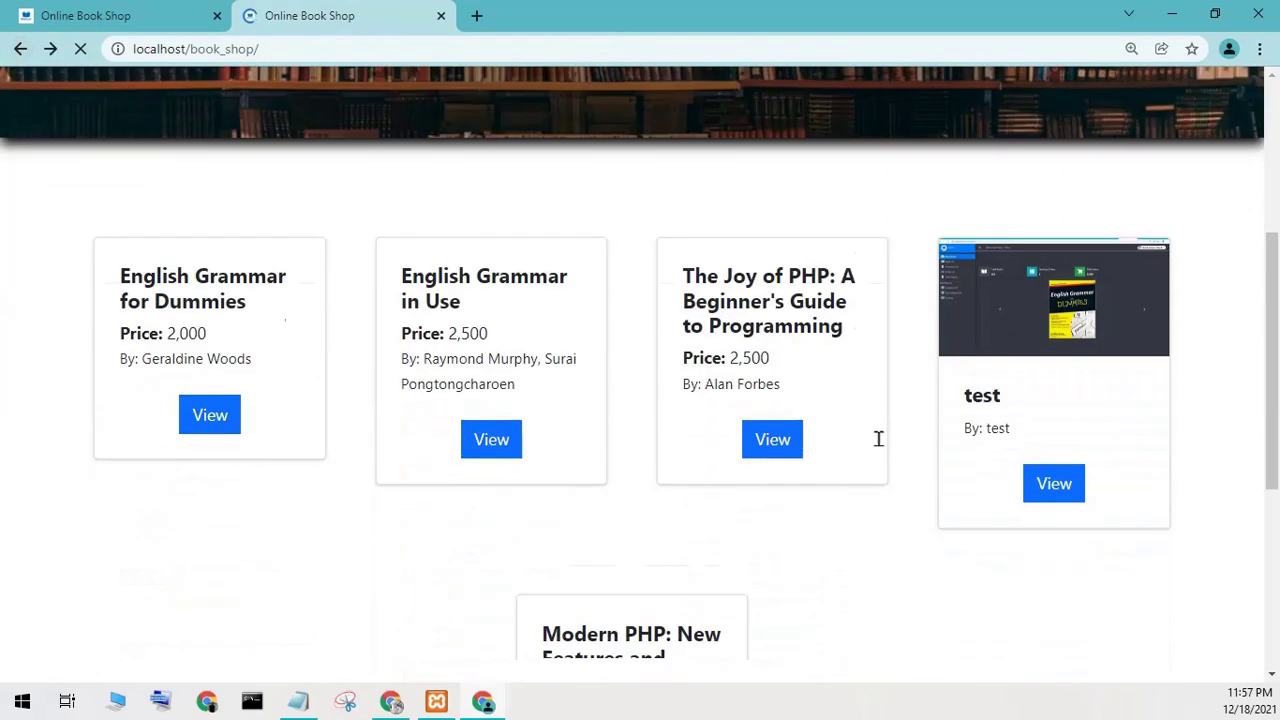
Add English Grammar in Use to the cart and check out with Cash on Delivery for 2,500.
{"action": "scroll", "coordinate": [760, 430], "scroll_direction": "down", "scroll_amount": 4}
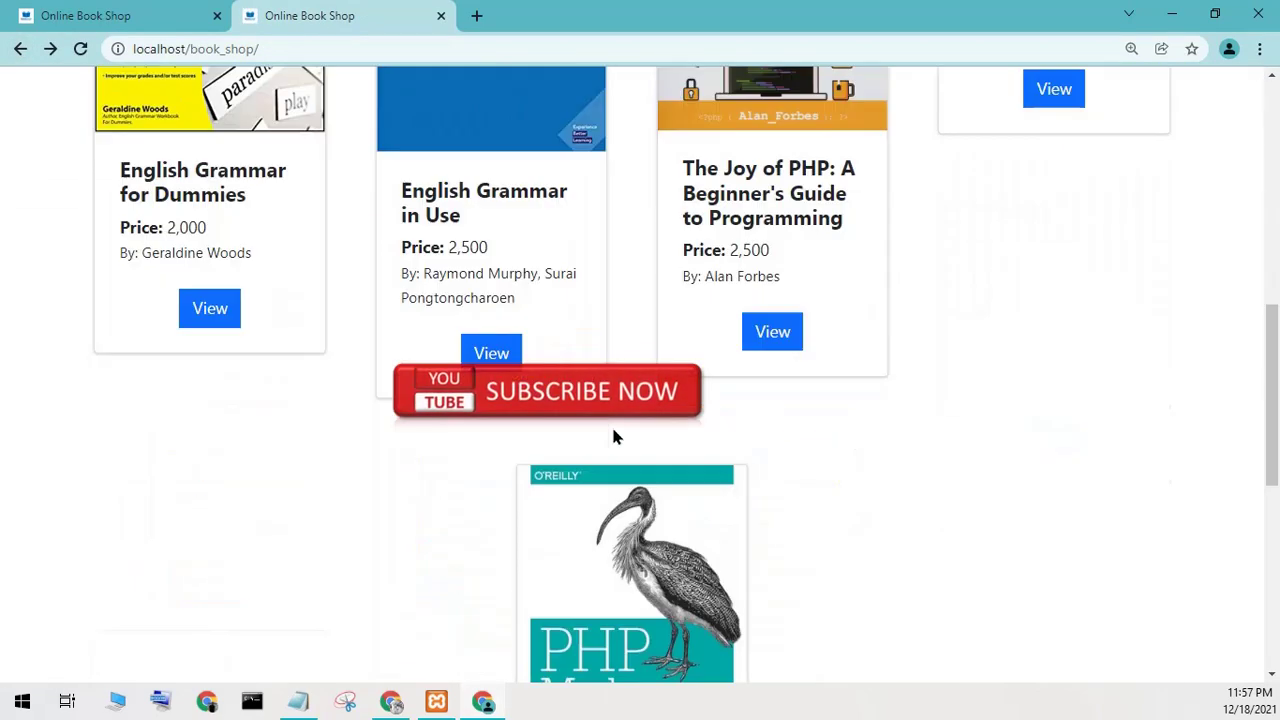
{"action": "left_click", "coordinate": [505, 350]}
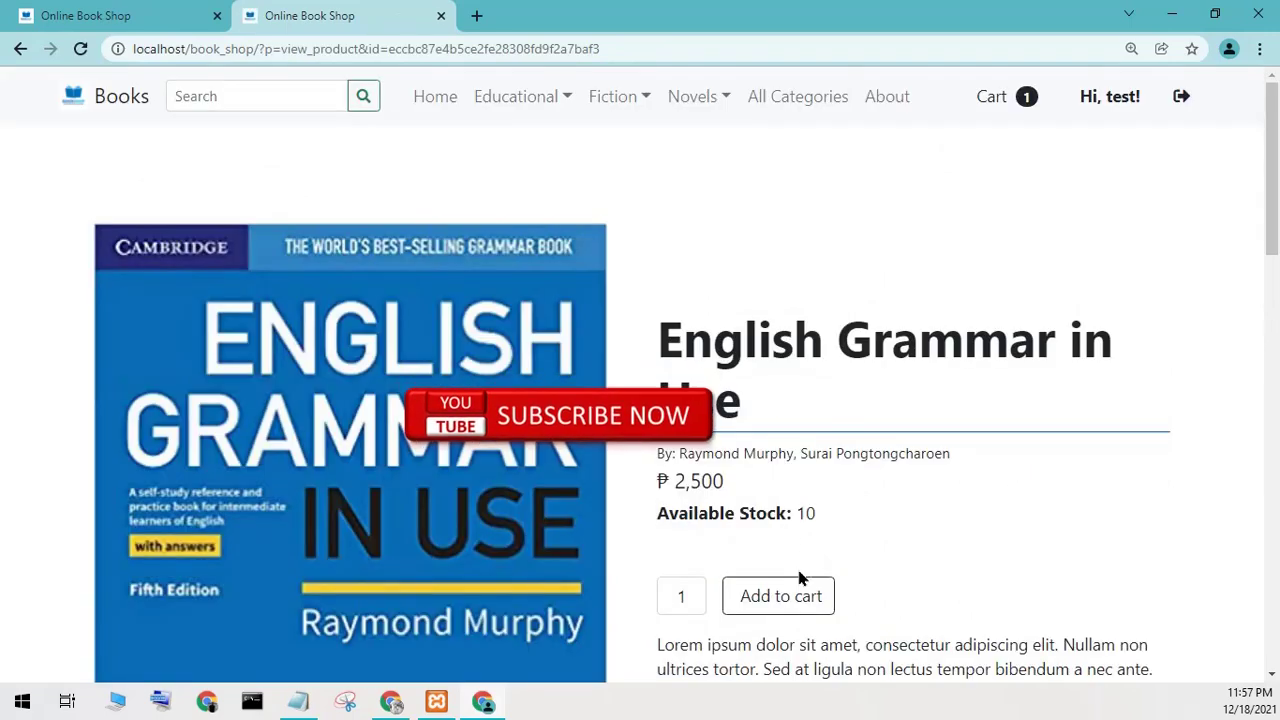
{"action": "left_click", "coordinate": [780, 597]}
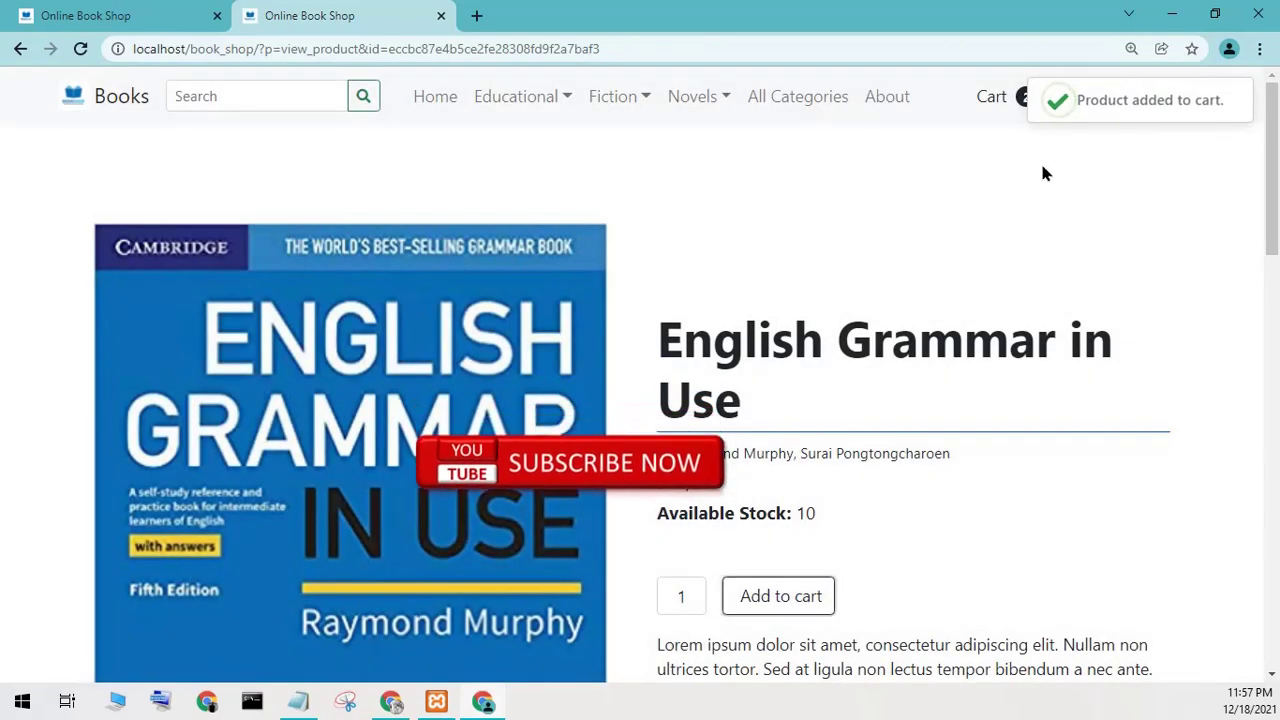
{"action": "left_click", "coordinate": [1006, 97]}
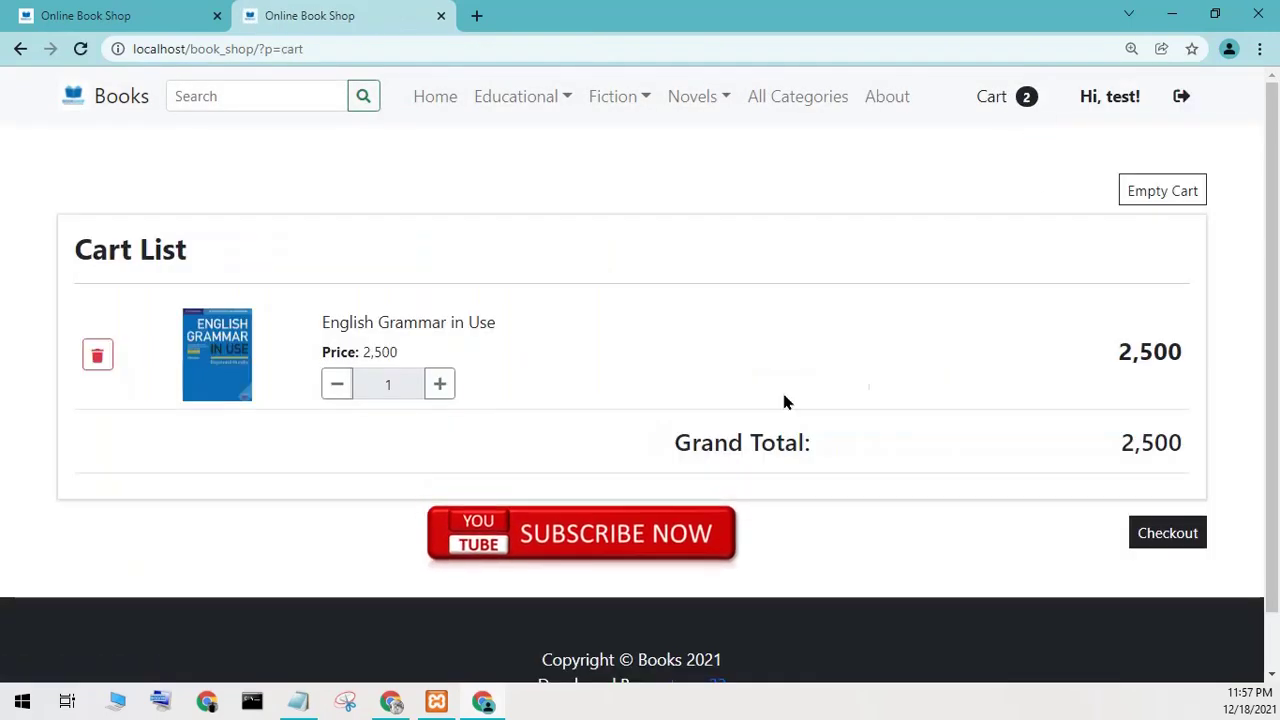
{"action": "scroll", "coordinate": [604, 432], "scroll_direction": "down", "scroll_amount": 1}
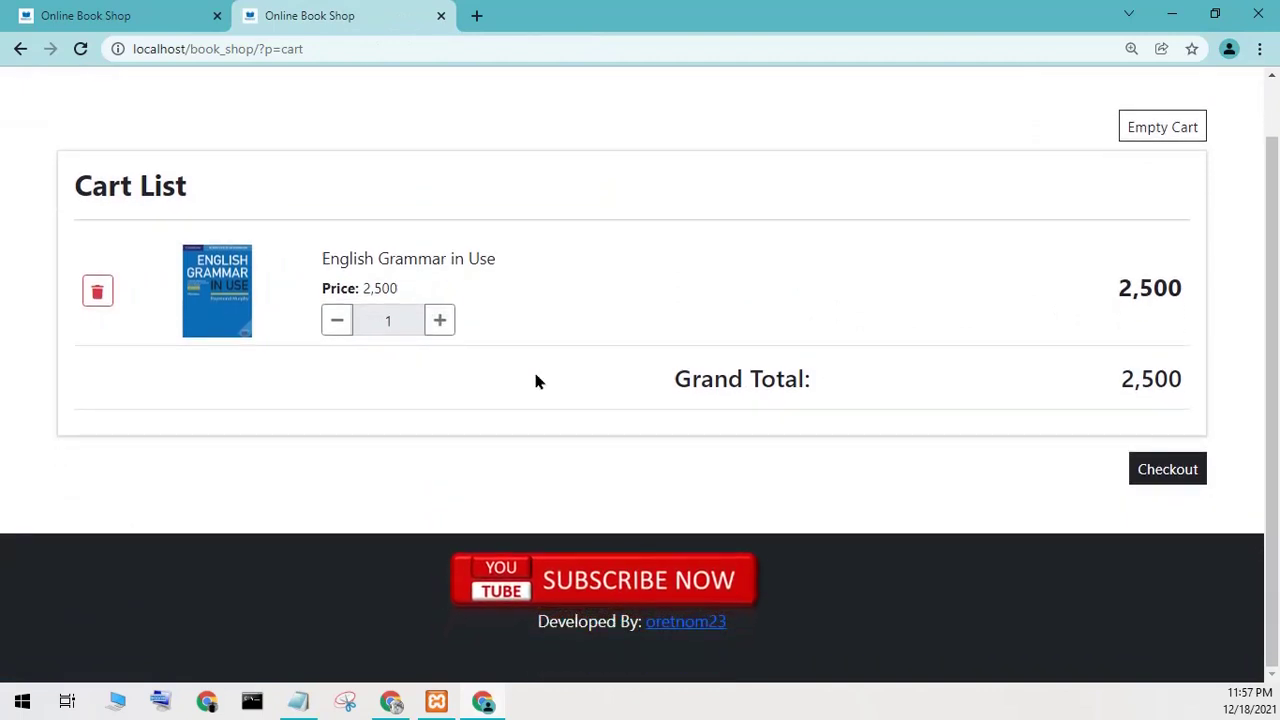
{"action": "scroll", "coordinate": [534, 377], "scroll_direction": "up", "scroll_amount": 1}
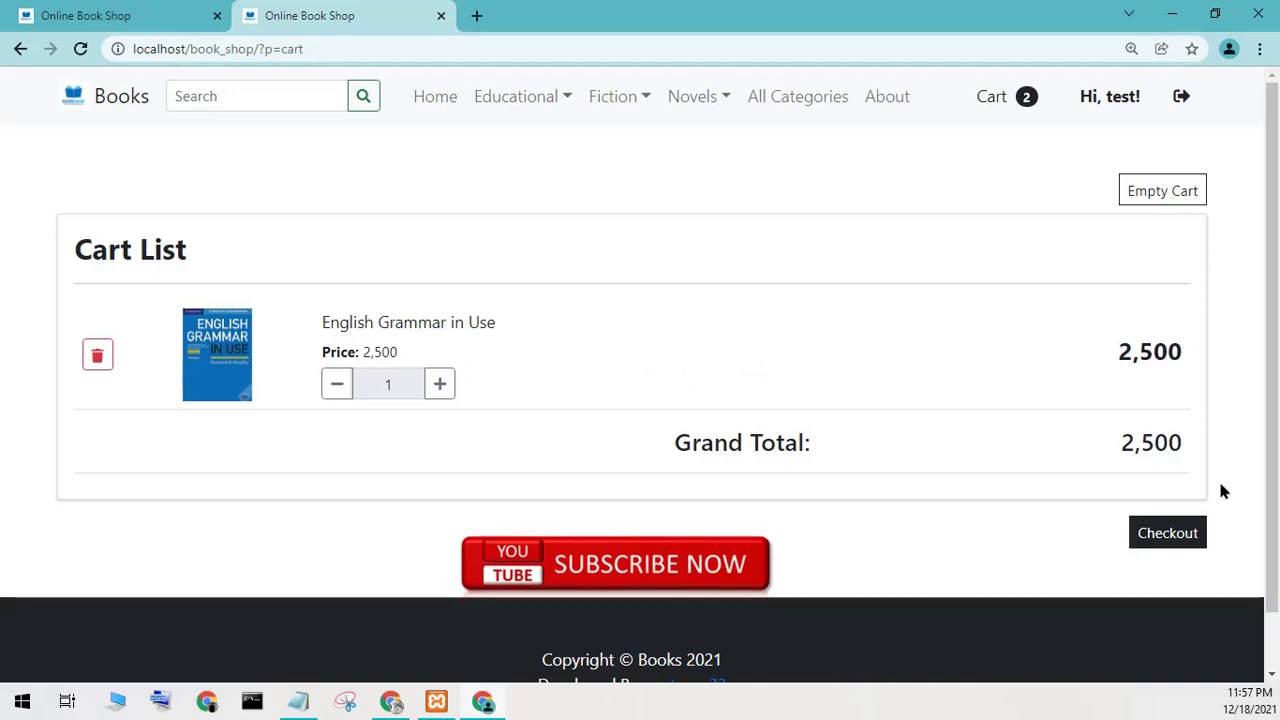
{"action": "left_click", "coordinate": [1150, 538]}
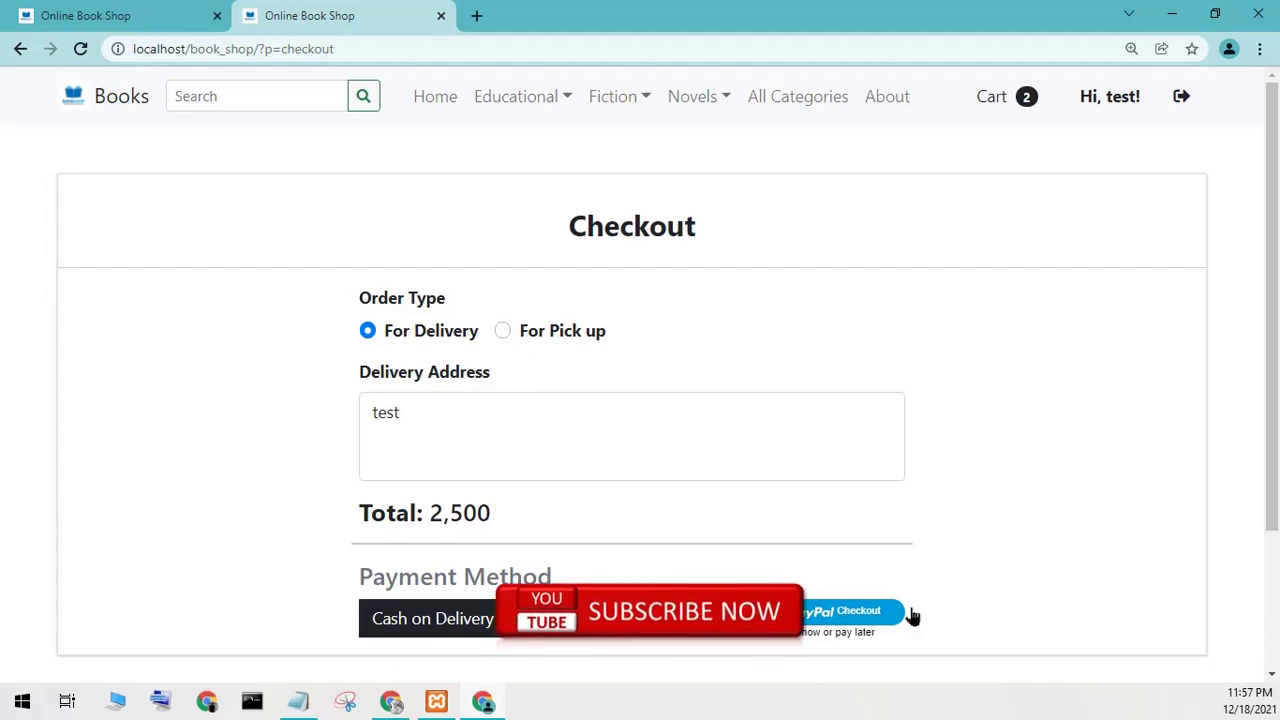
{"action": "scroll", "coordinate": [909, 614], "scroll_direction": "down", "scroll_amount": 2}
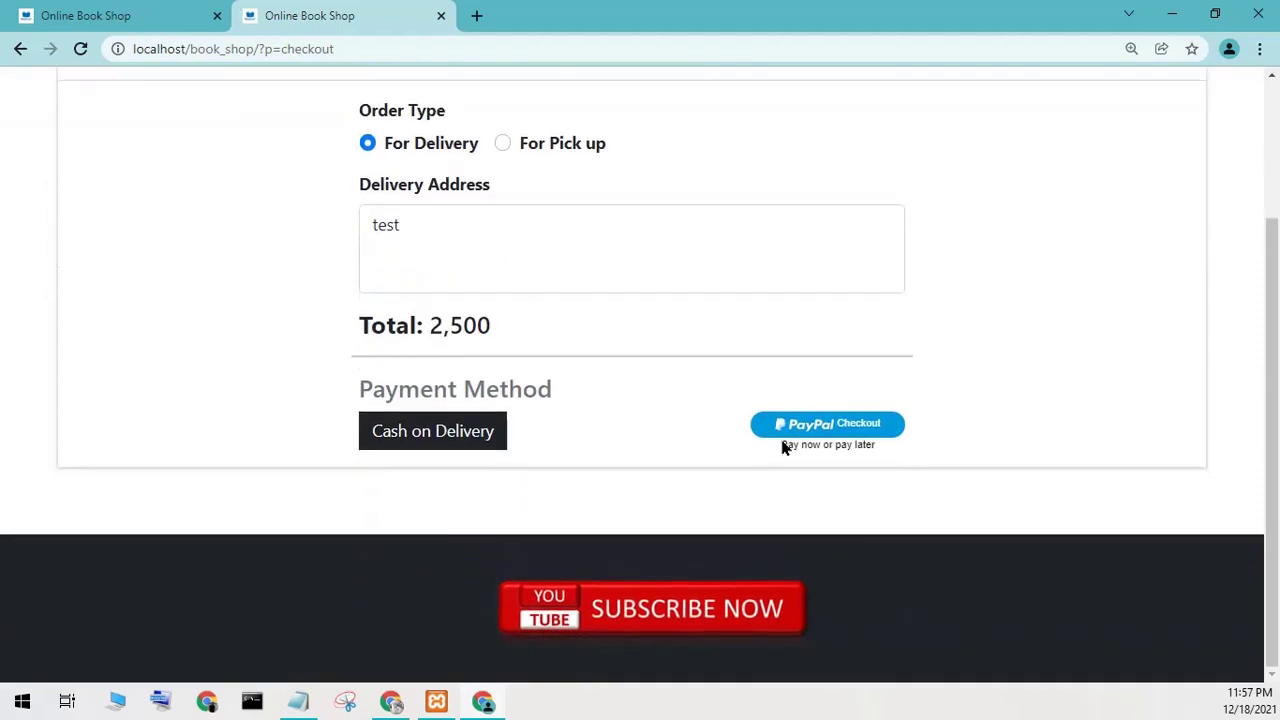
{"action": "left_click", "coordinate": [471, 449]}
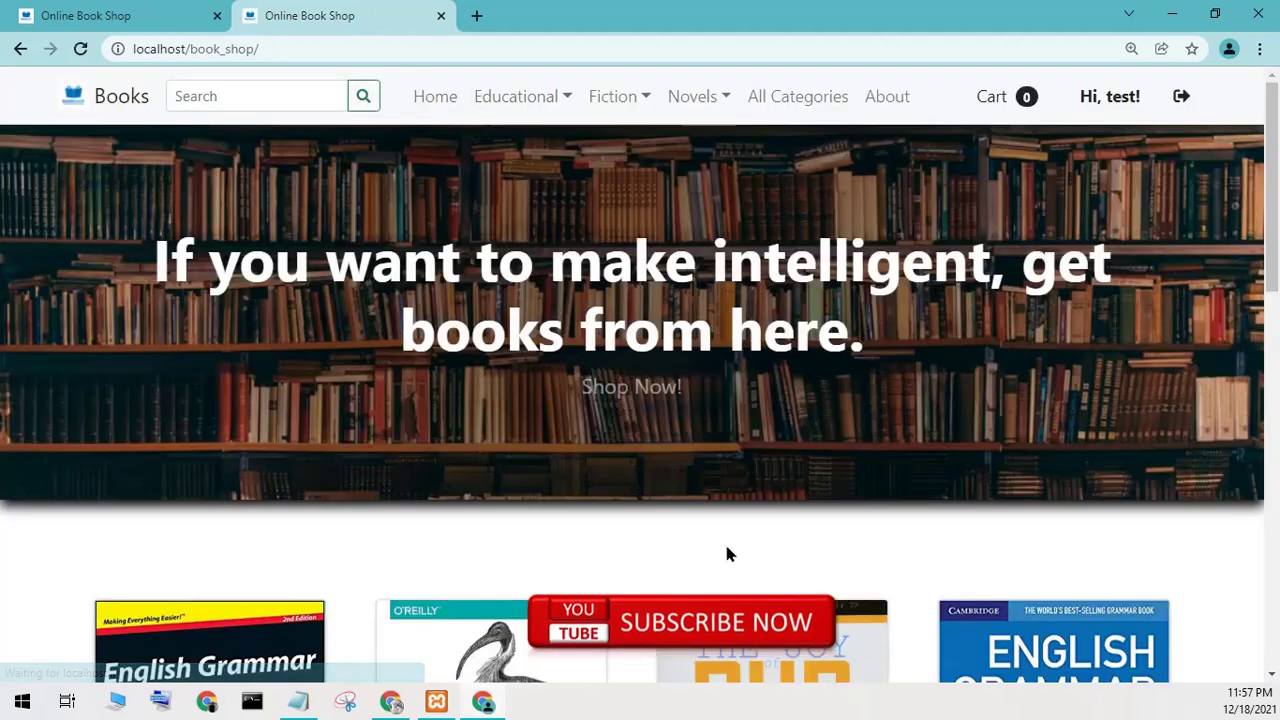
Review the new English Grammar in Use order's details, close them and sign the customer out.
{"action": "left_click", "coordinate": [1090, 96]}
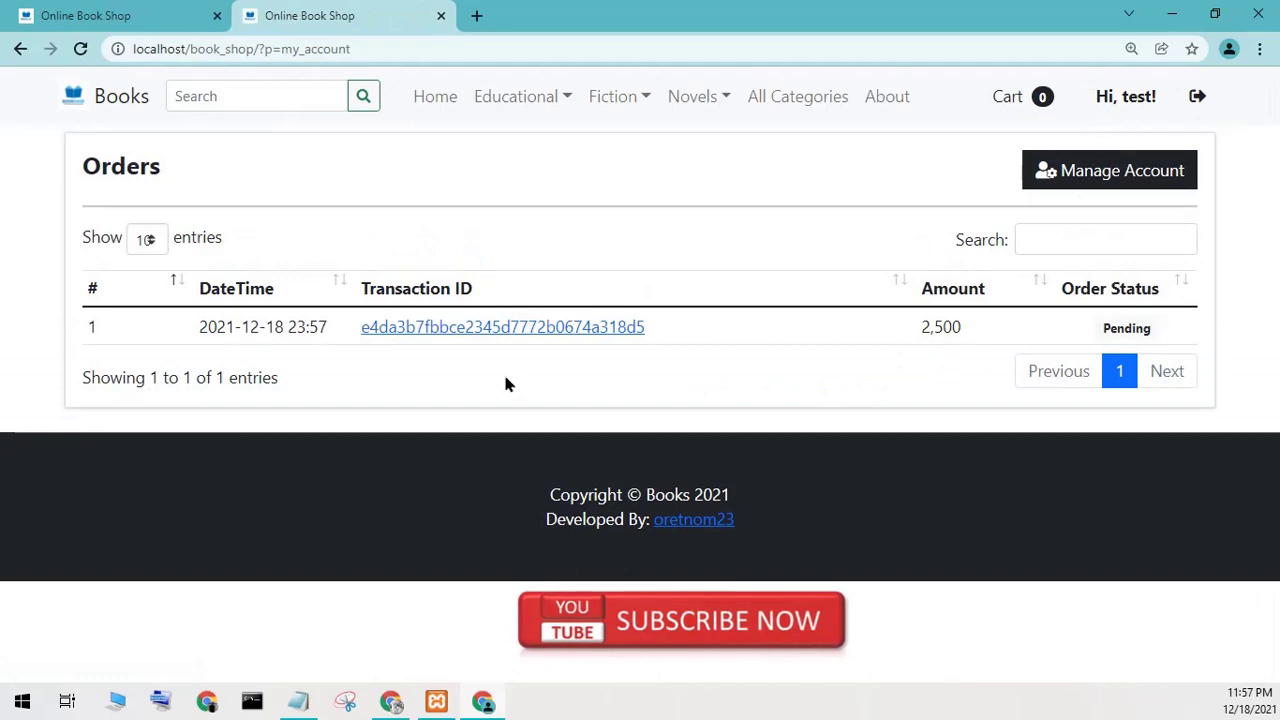
{"action": "left_click", "coordinate": [483, 327]}
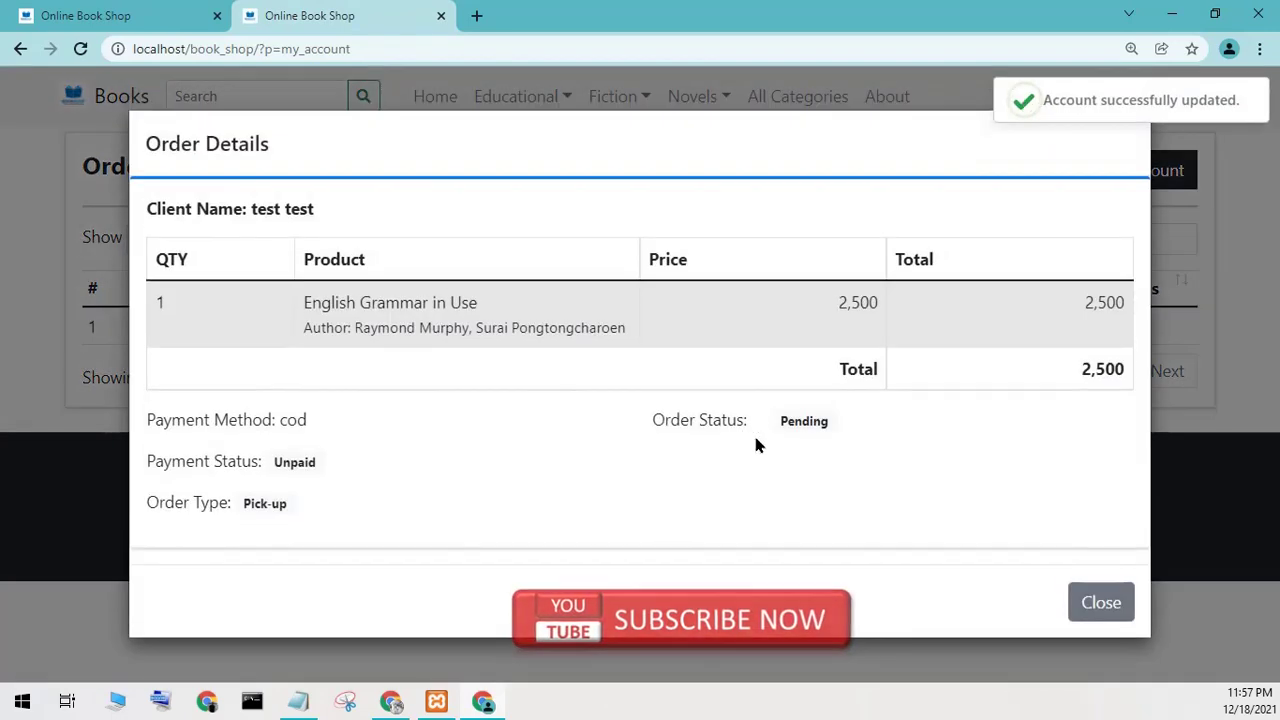
{"action": "left_click_drag", "start_coordinate": [317, 308], "coordinate": [766, 371]}
{"action": "left_click", "coordinate": [729, 373]}
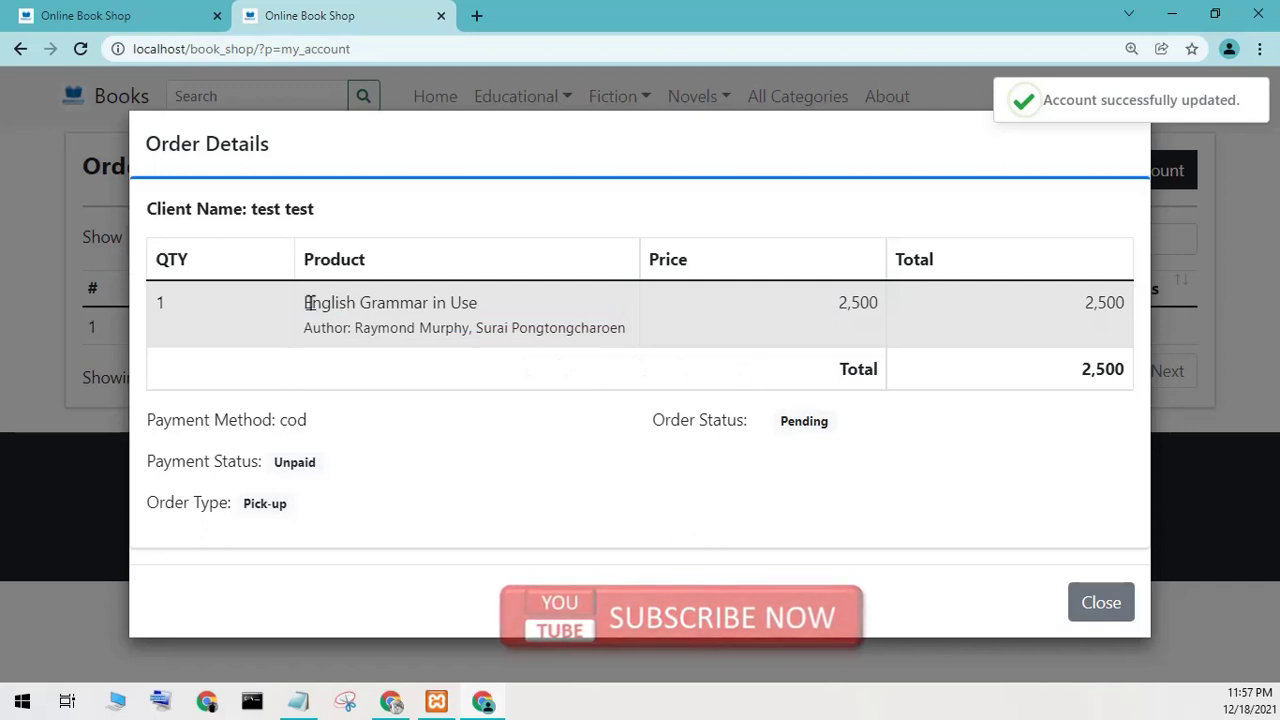
{"action": "left_click_drag", "start_coordinate": [310, 302], "coordinate": [709, 331]}
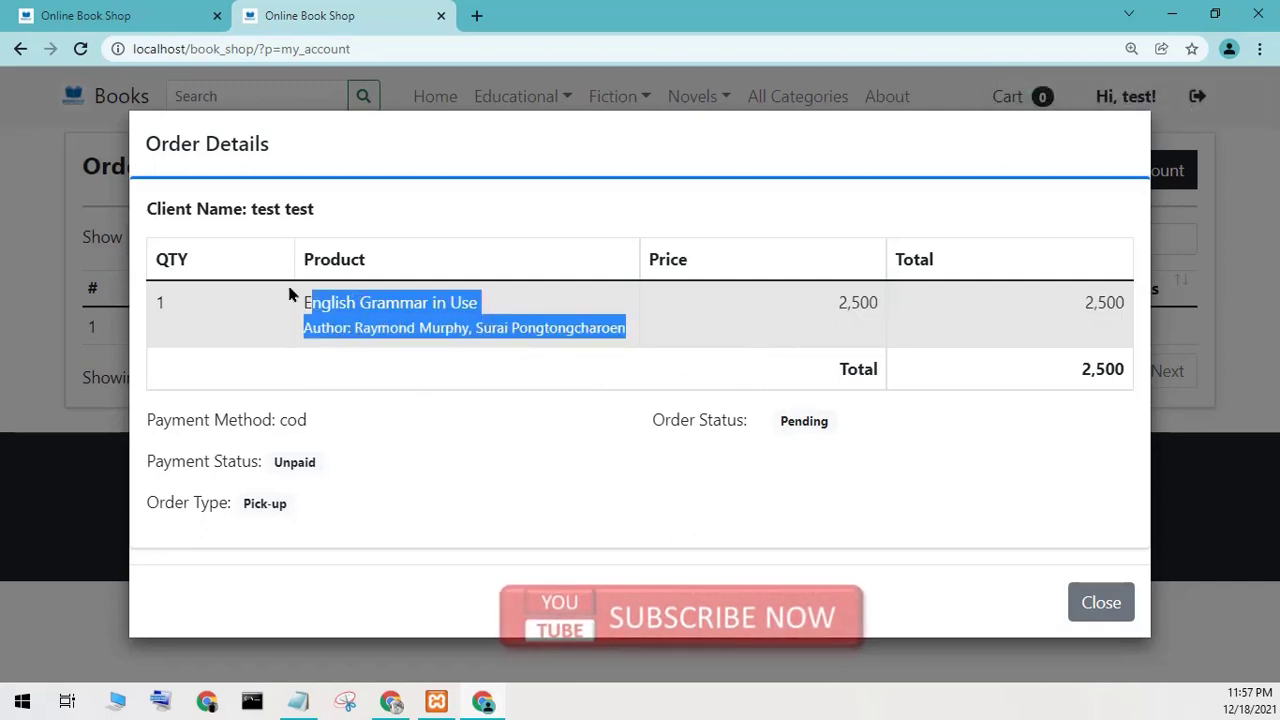
{"action": "left_click_drag", "start_coordinate": [295, 305], "coordinate": [1129, 291]}
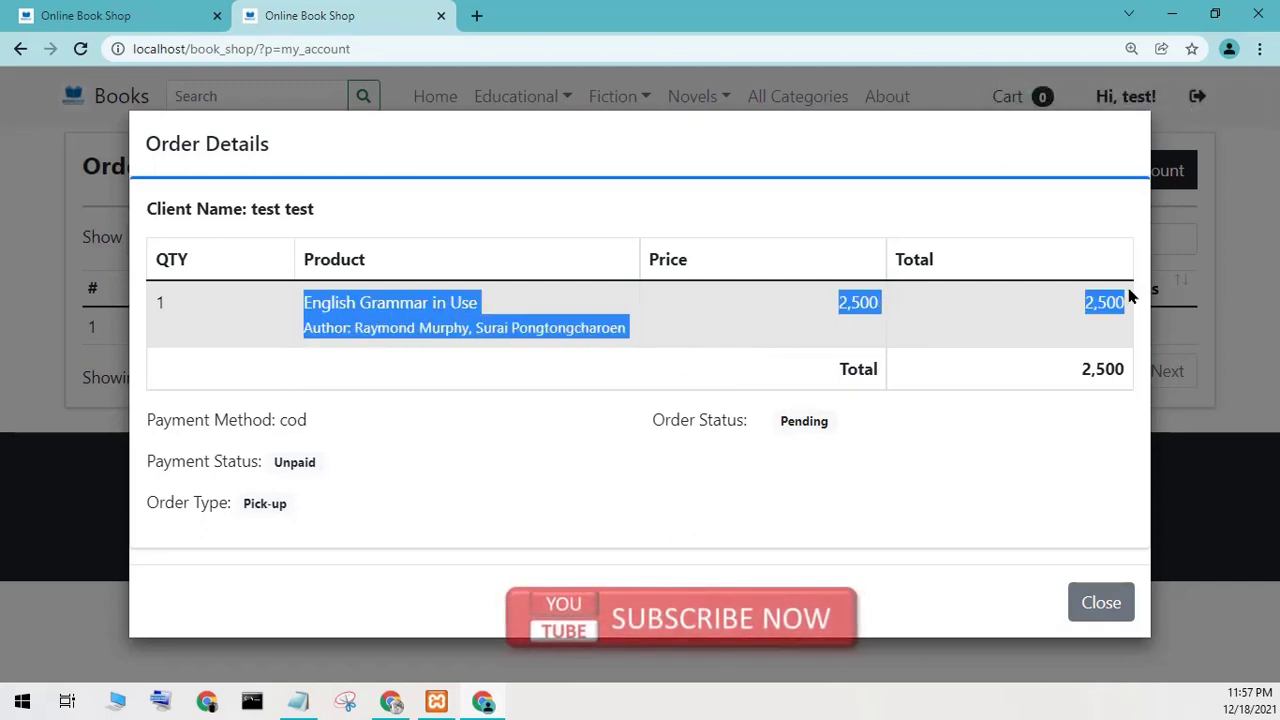
{"action": "left_click", "coordinate": [911, 394]}
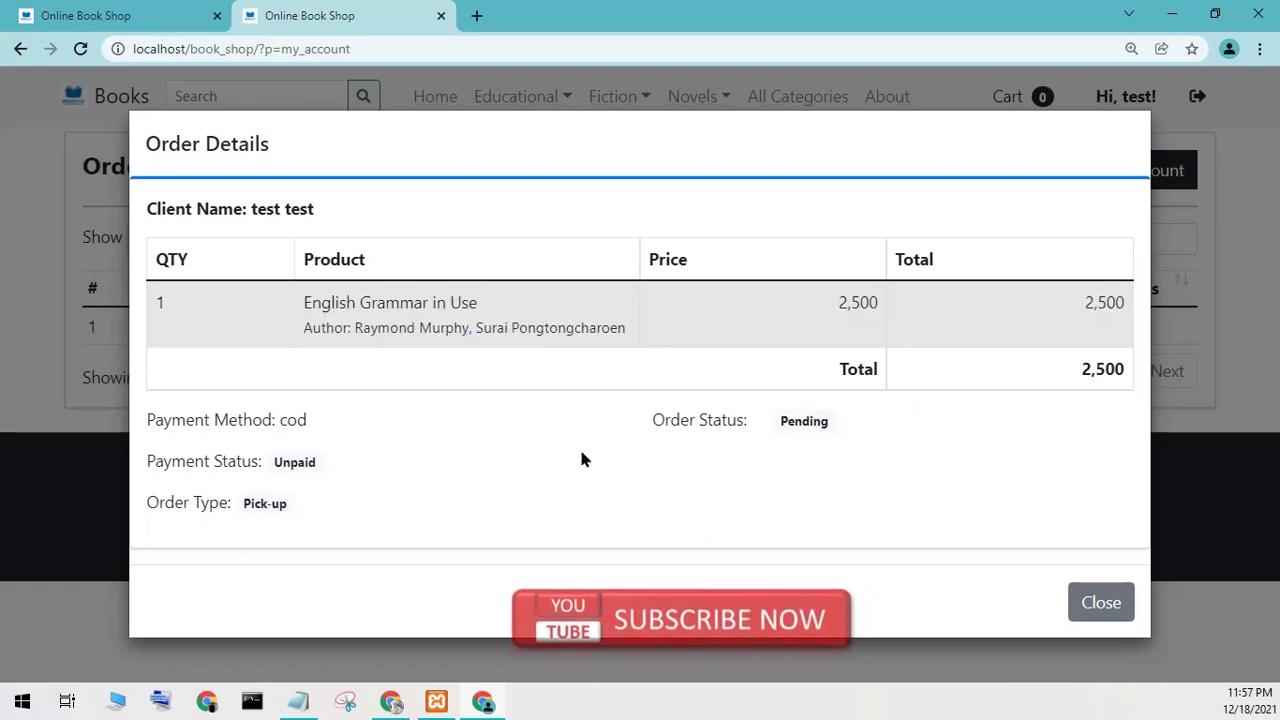
{"action": "left_click", "coordinate": [1099, 600]}
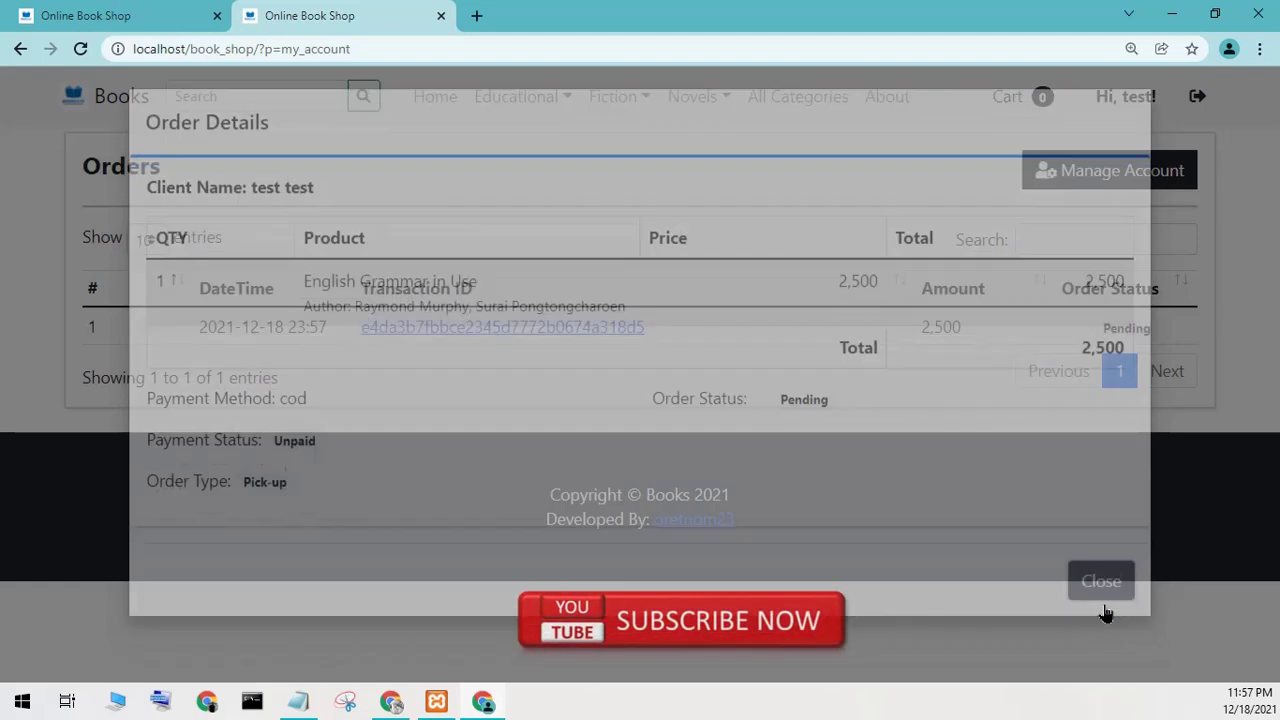
{"action": "left_click", "coordinate": [1196, 94]}
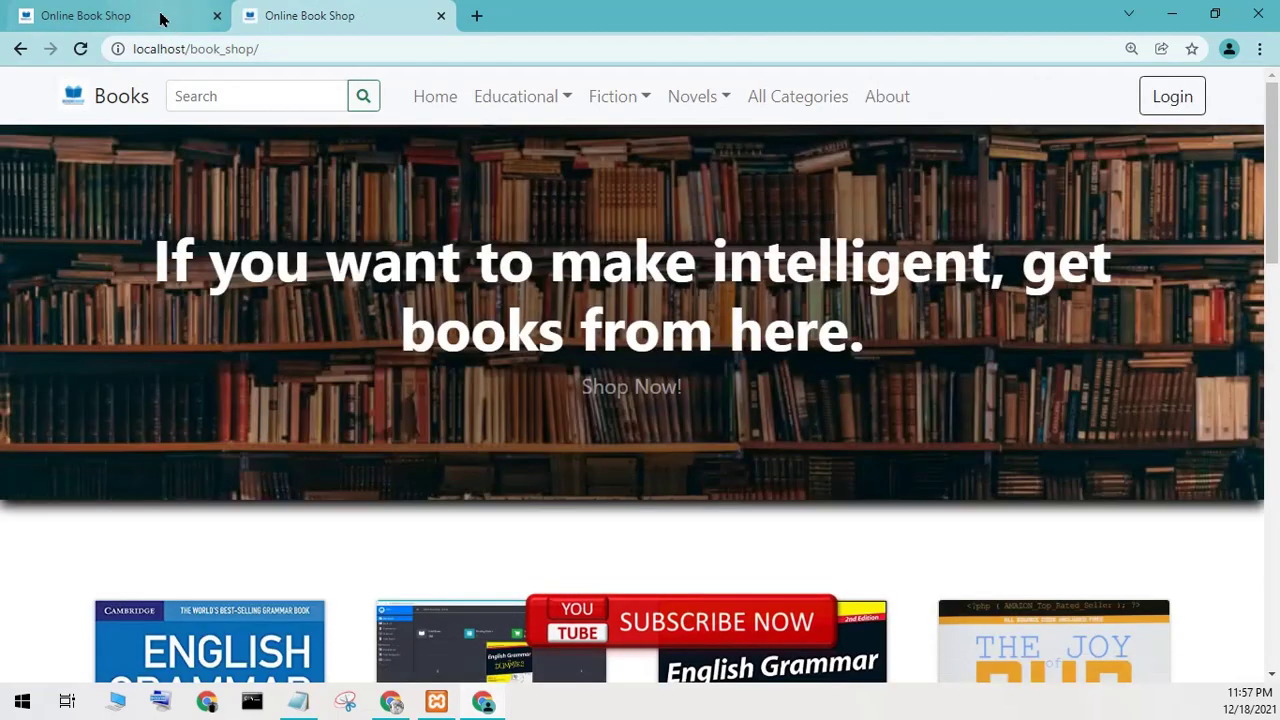
Sign back in to the admin panel with the administrator username and password.
{"action": "left_click", "coordinate": [163, 17]}
{"action": "left_click", "coordinate": [641, 381]}
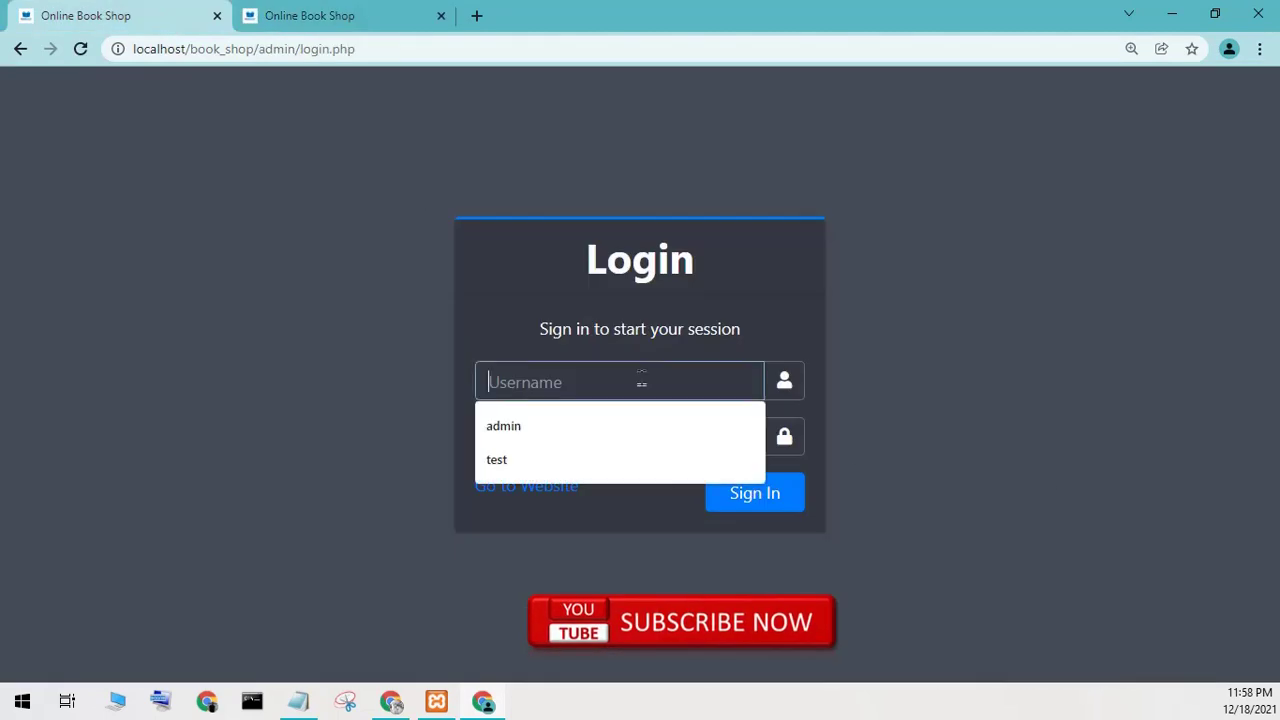
{"action": "type", "text": "admin"}
{"action": "key", "text": "Tab"}
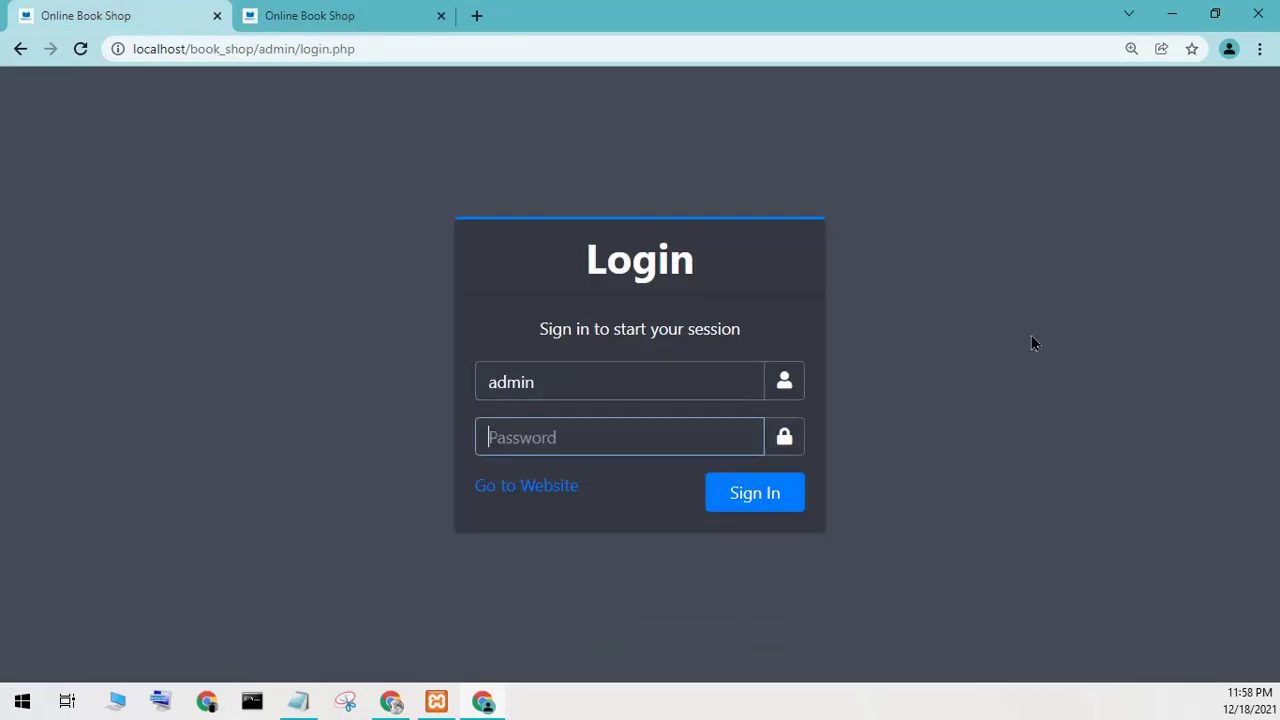
{"action": "type", "text": "1234"}
{"action": "left_click", "coordinate": [773, 492]}
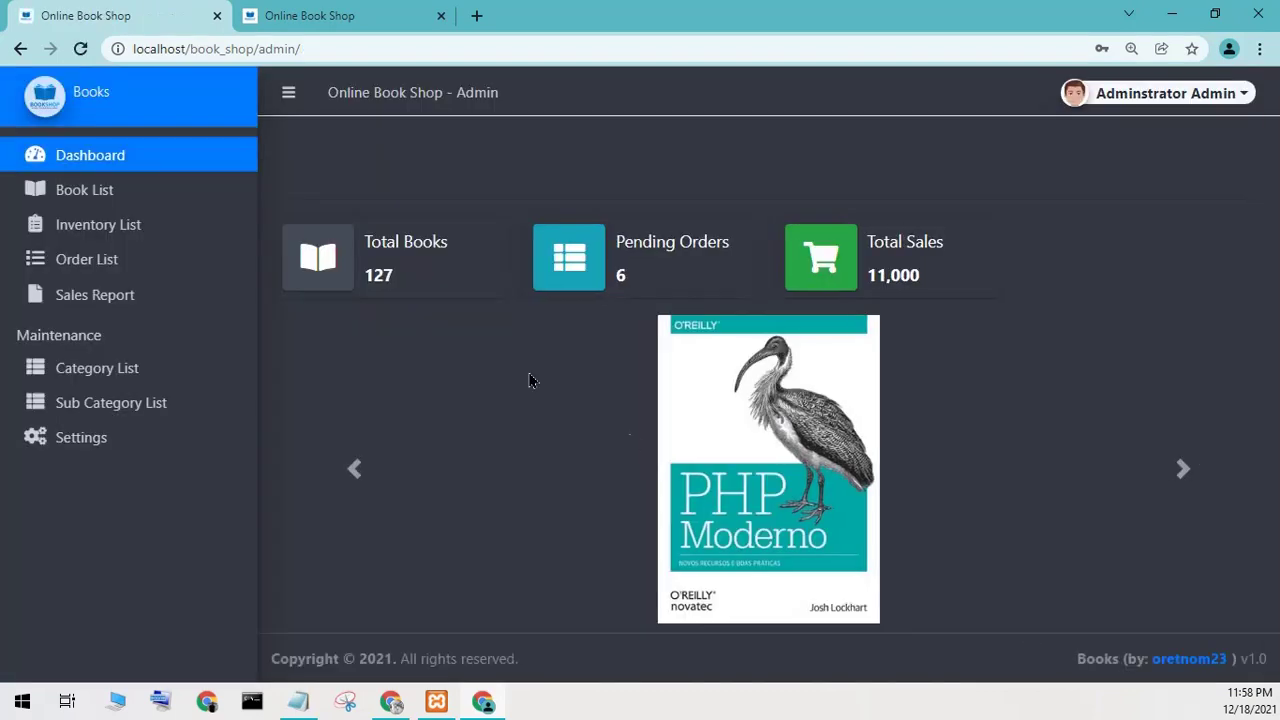
Browse books and inventory, then view the newest order in the Order List.
{"action": "left_click", "coordinate": [94, 196]}
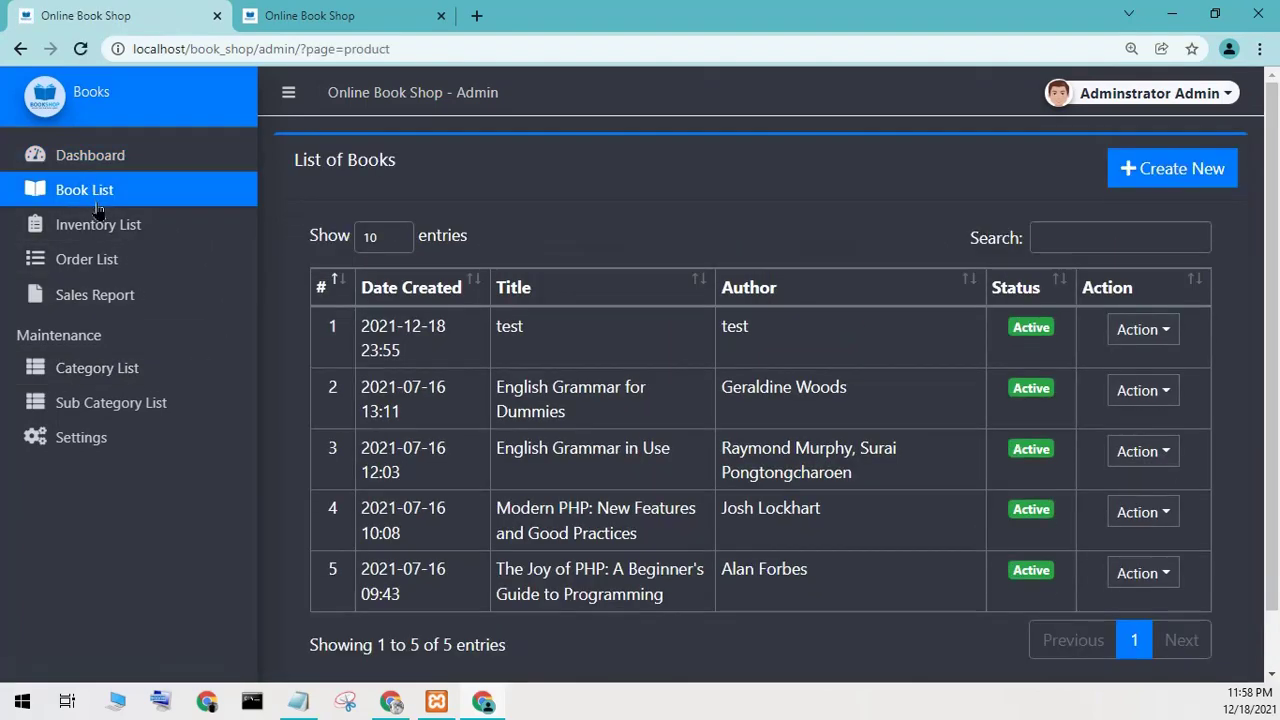
{"action": "left_click", "coordinate": [98, 226]}
{"action": "left_click", "coordinate": [95, 262]}
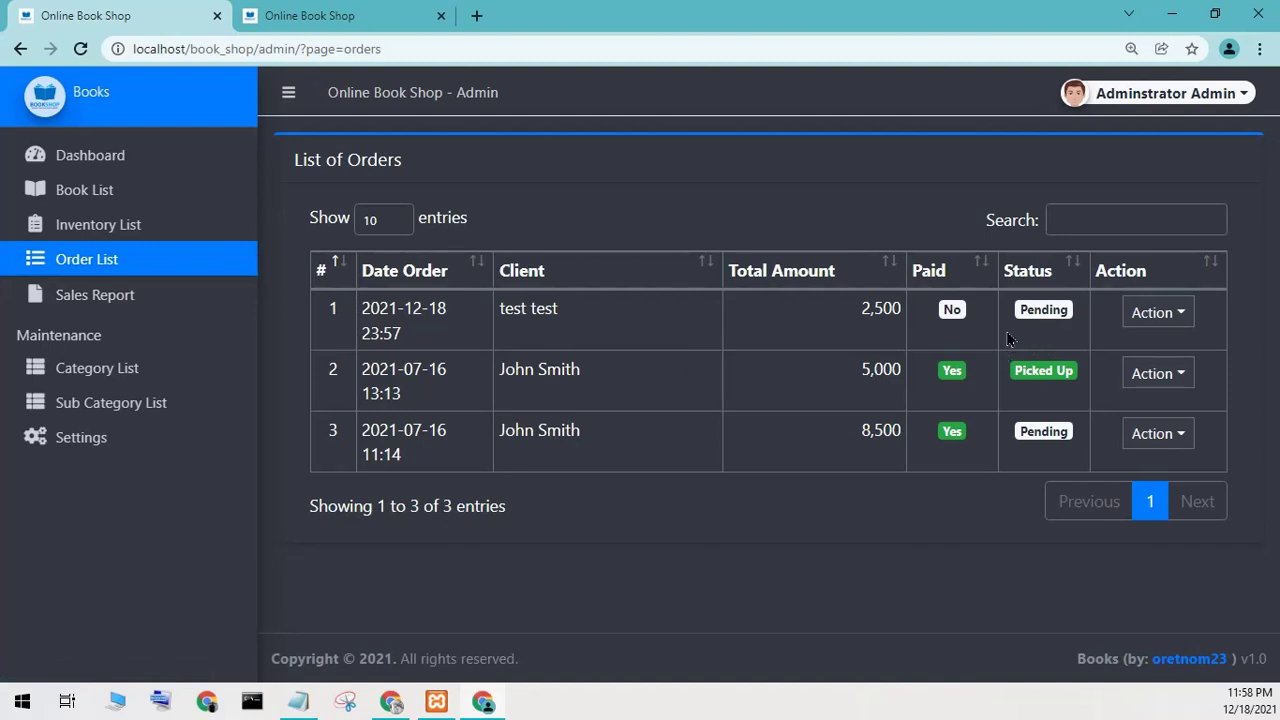
{"action": "left_click_drag", "start_coordinate": [388, 311], "coordinate": [477, 330]}
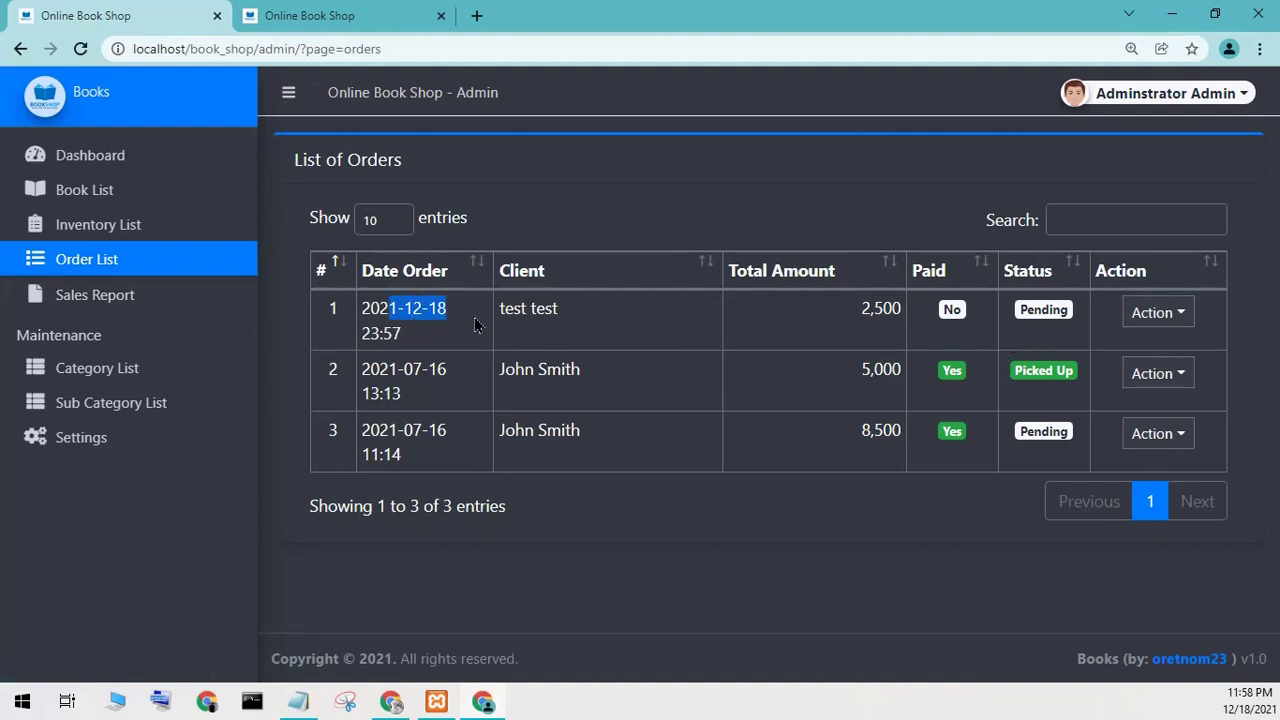
{"action": "left_click", "coordinate": [480, 325]}
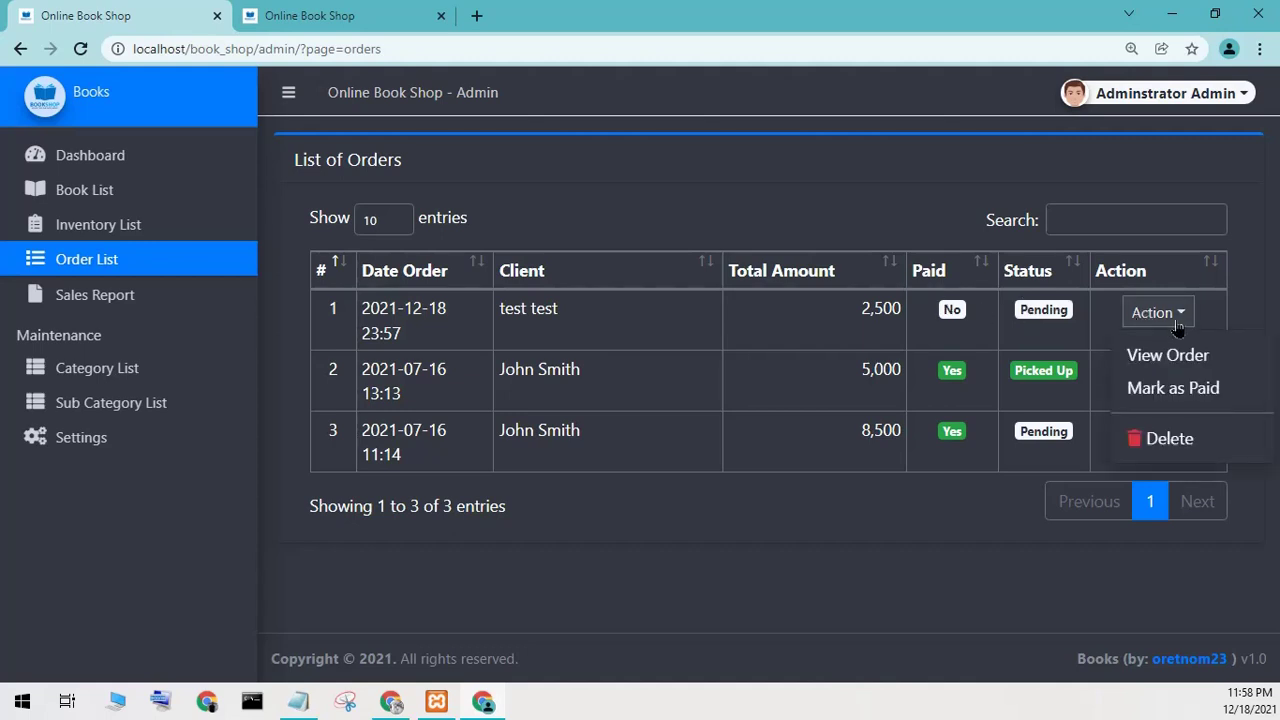
{"action": "left_click", "coordinate": [1205, 362]}
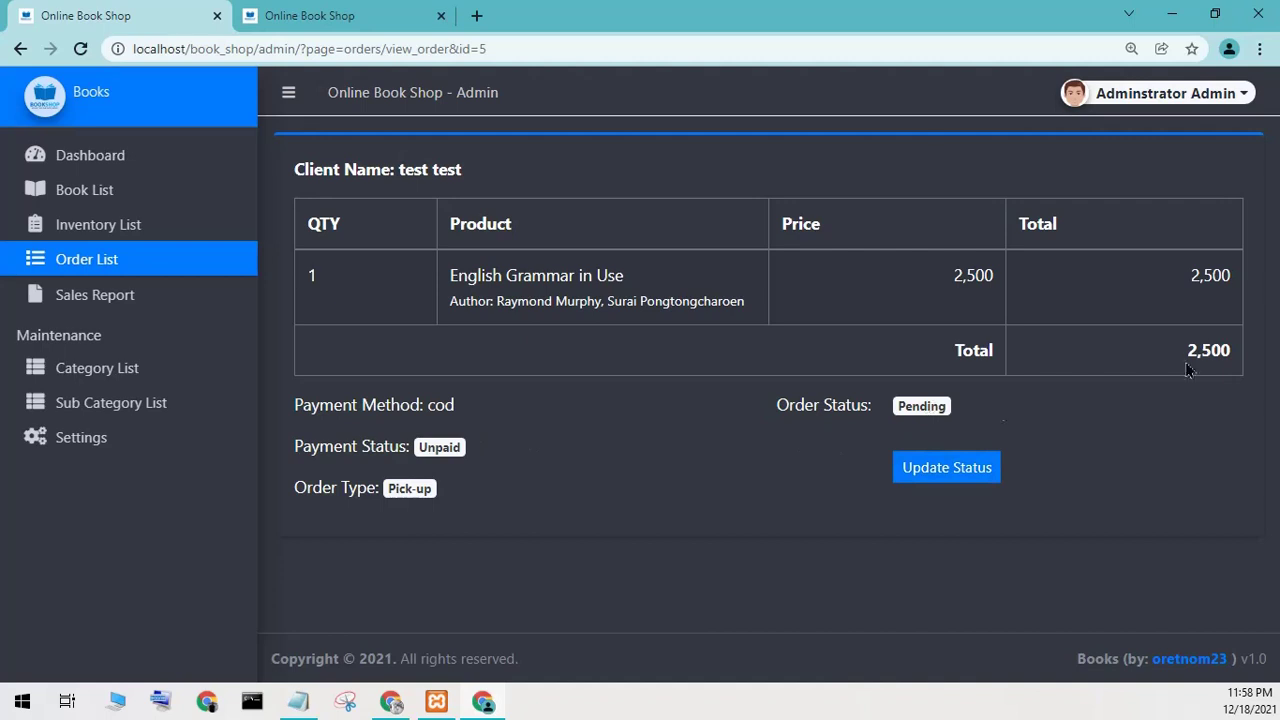
Change the order's status to Out for Delivery and save it.
{"action": "left_click", "coordinate": [976, 472]}
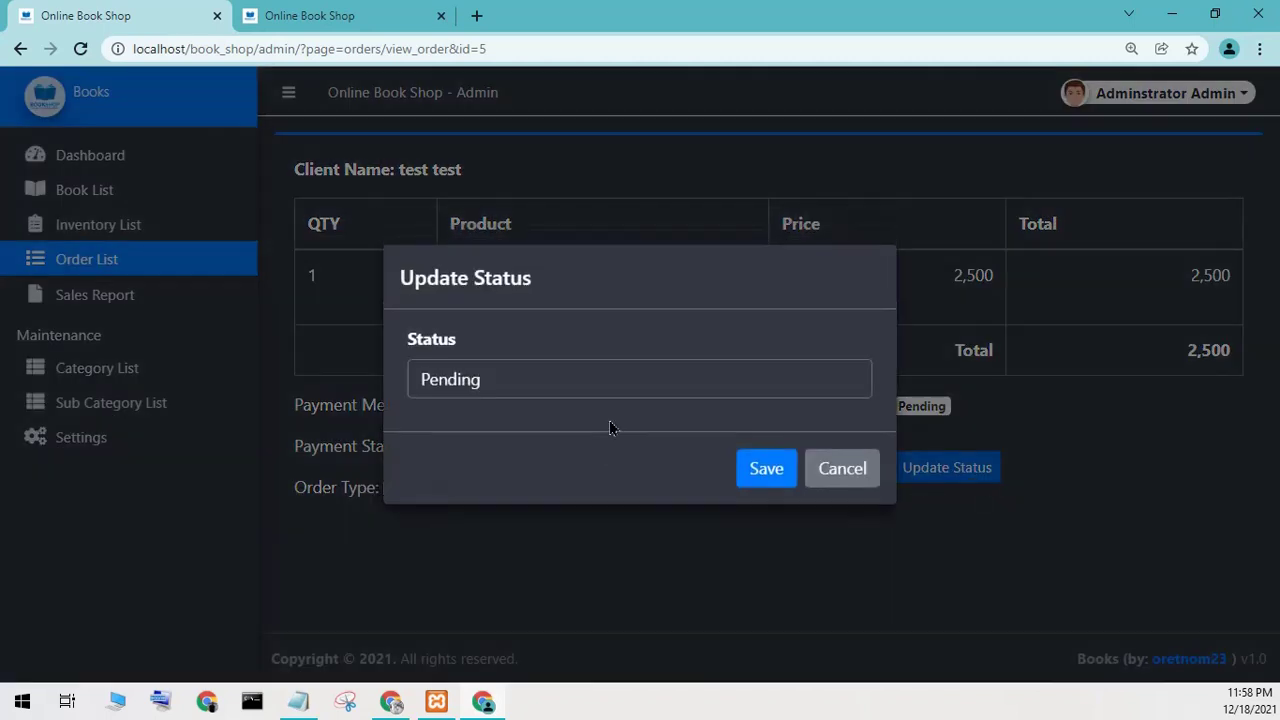
{"action": "left_click", "coordinate": [619, 390]}
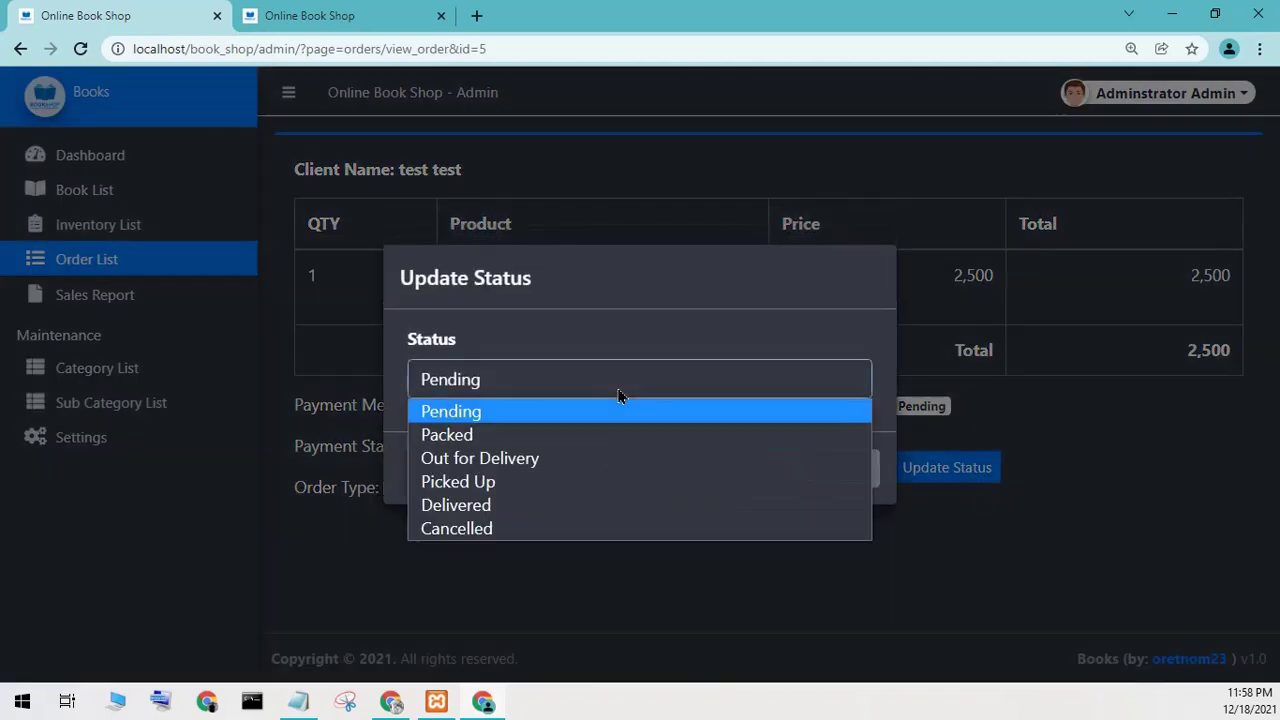
{"action": "left_click", "coordinate": [545, 458]}
{"action": "left_click", "coordinate": [770, 474]}
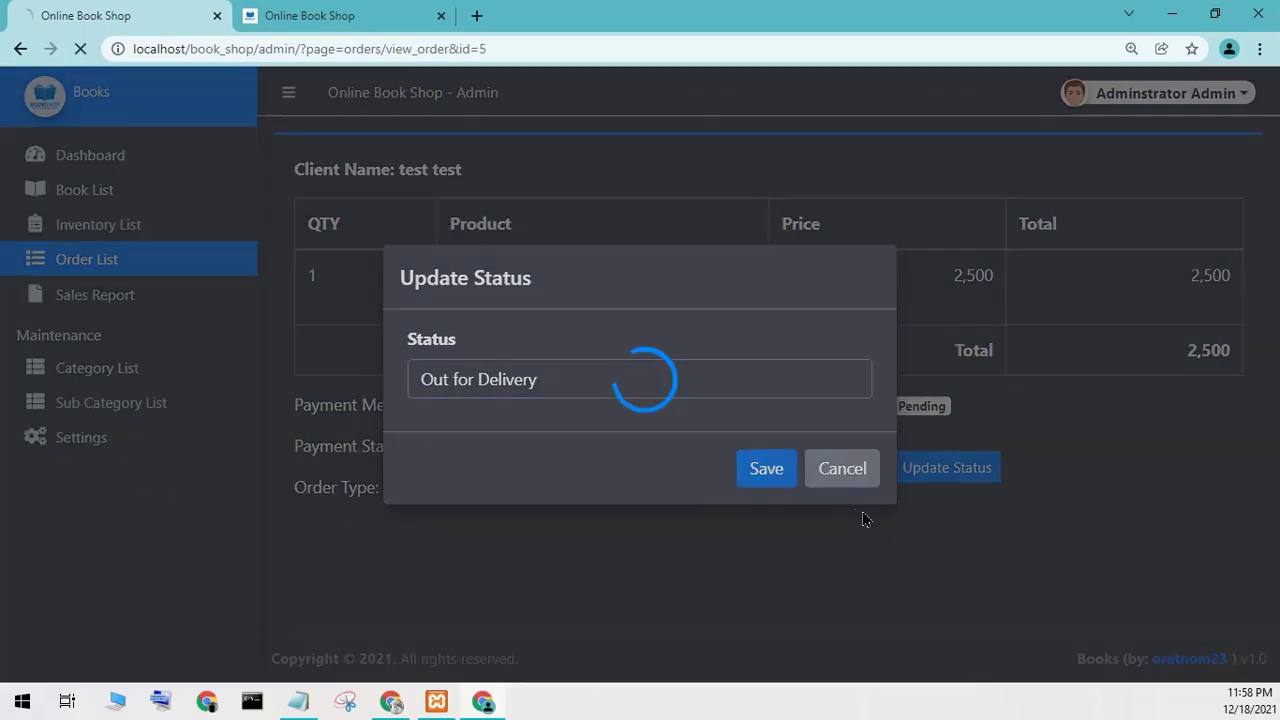
Log out of the admin panel and return to the shop homepage.
{"action": "left_click", "coordinate": [300, 12]}
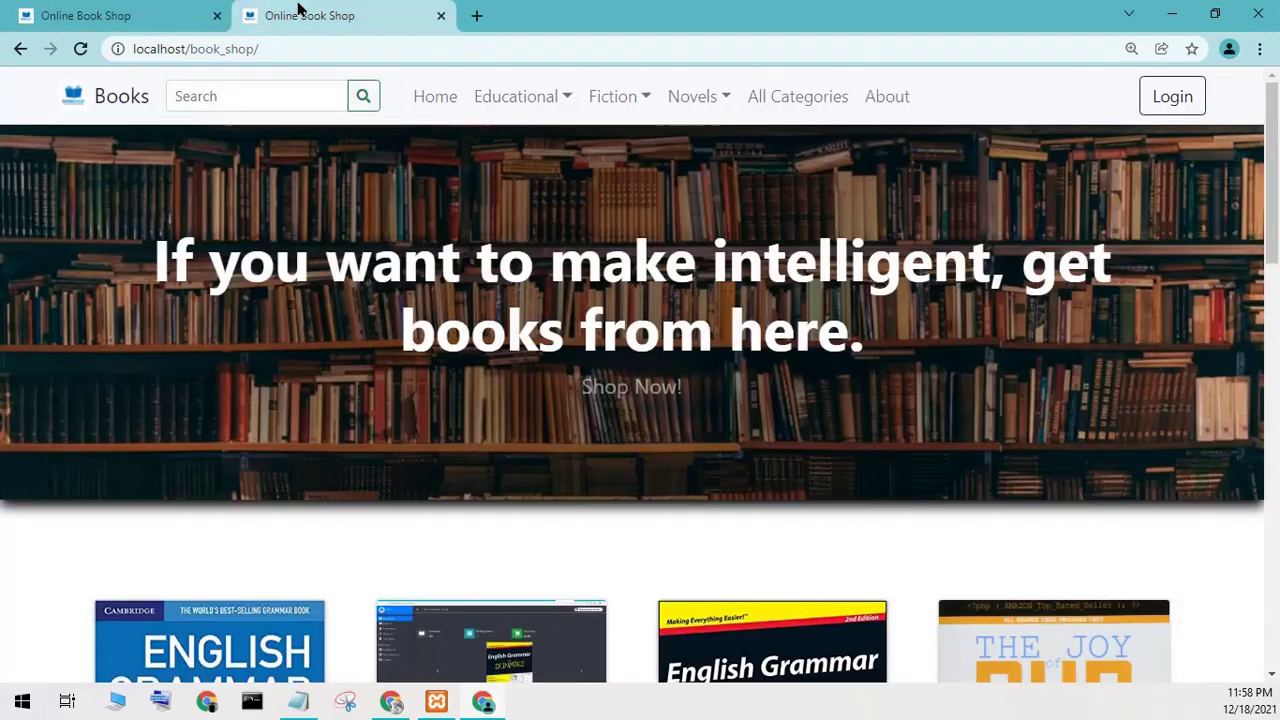
{"action": "left_click", "coordinate": [20, 12]}
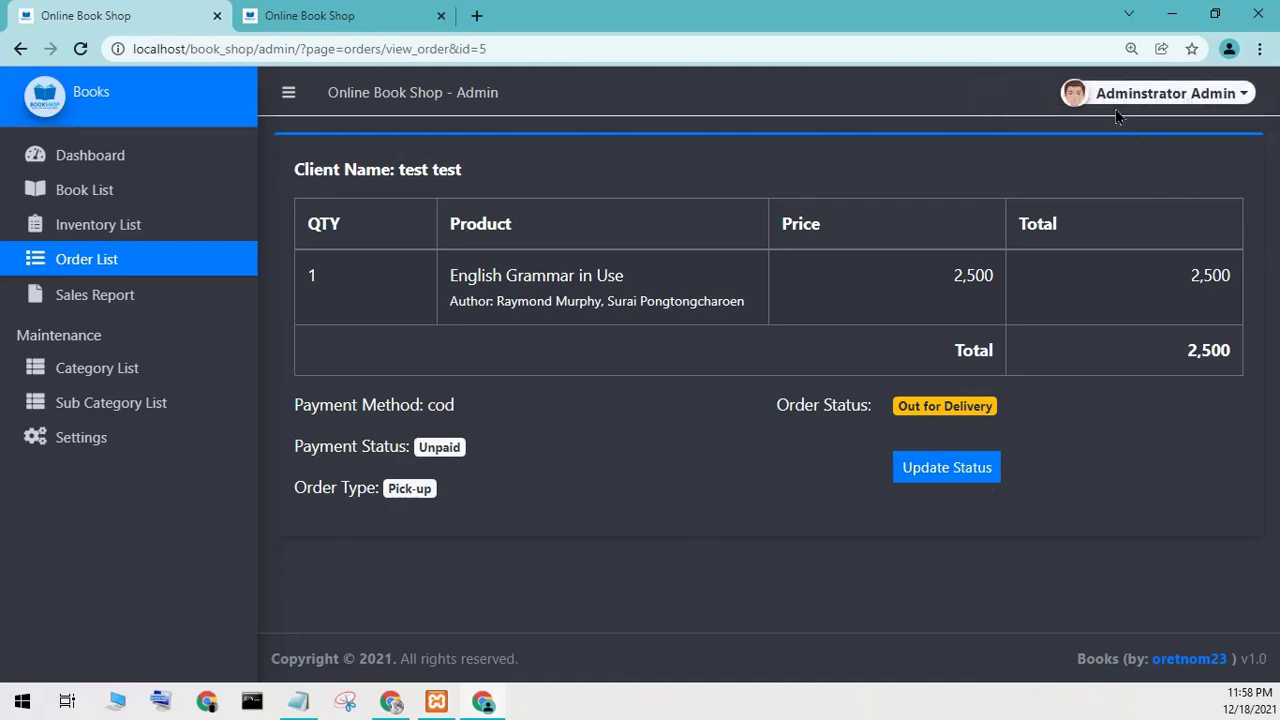
{"action": "left_click", "coordinate": [1118, 95]}
{"action": "left_click", "coordinate": [1103, 177]}
{"action": "left_click", "coordinate": [305, 12]}
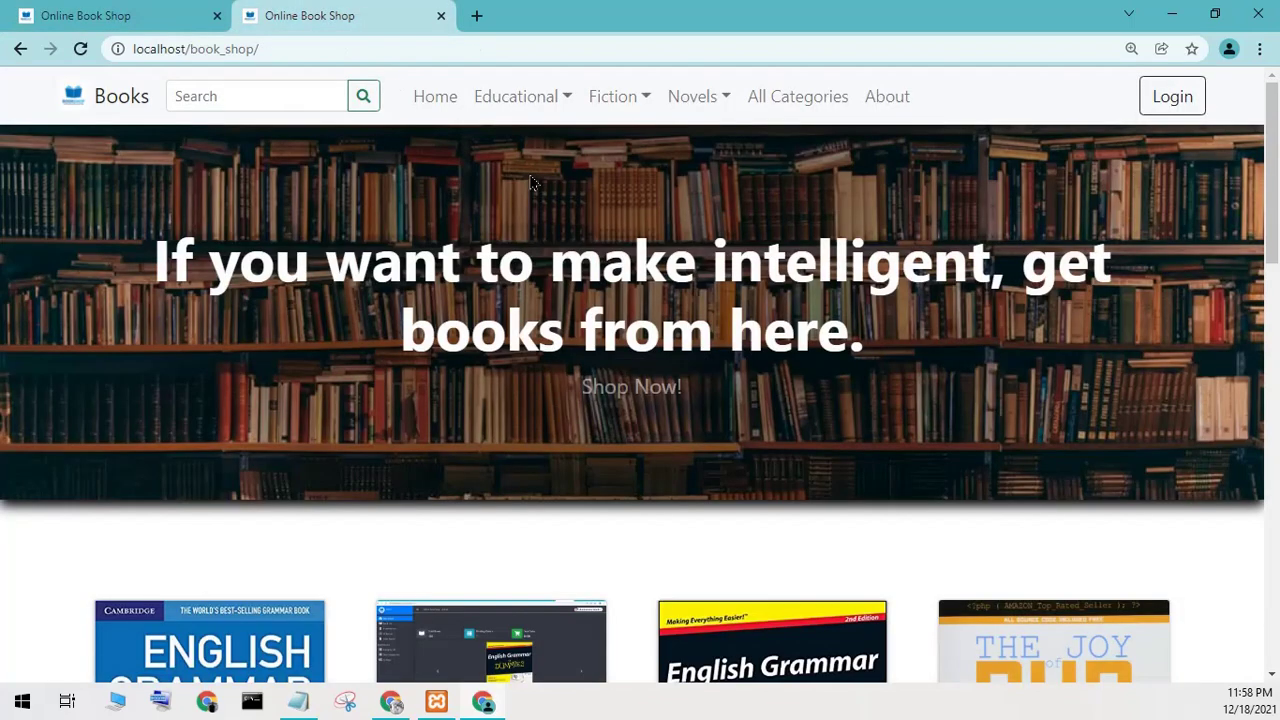
Log back in as the customer with the saved e-mail and password, then open My Account orders.
{"action": "left_click", "coordinate": [1172, 96]}
{"action": "left_click", "coordinate": [612, 346]}
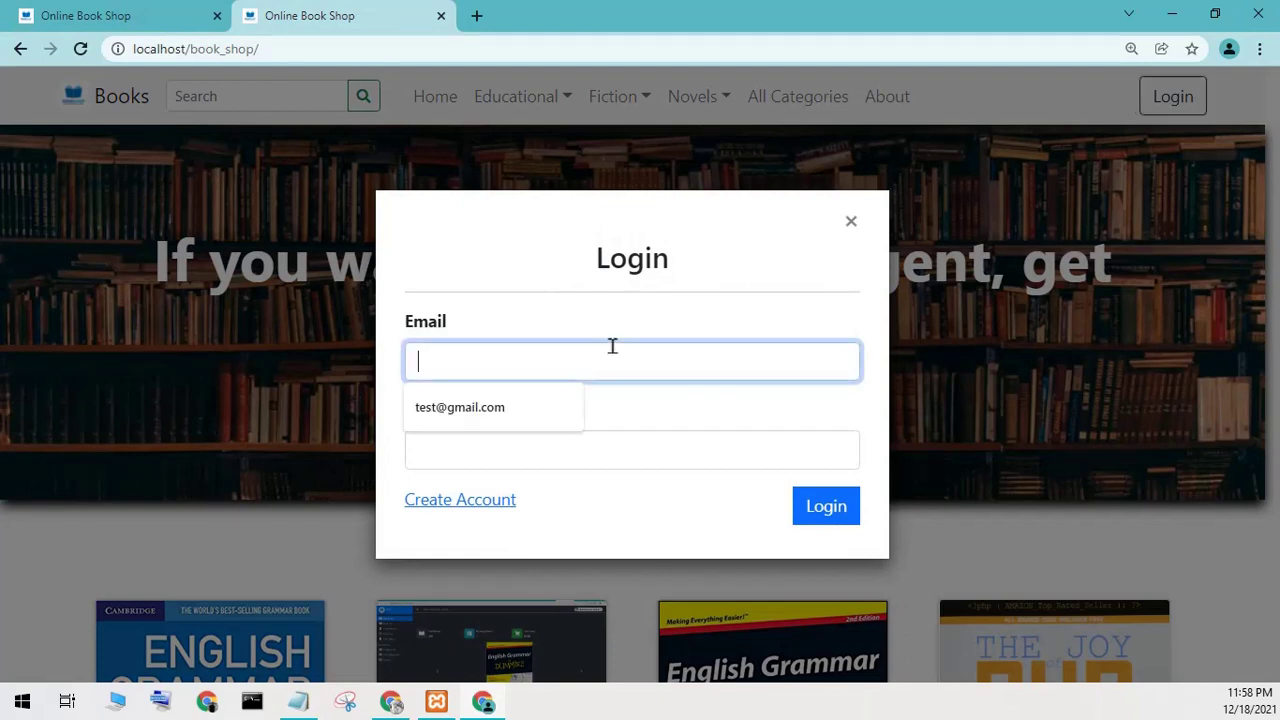
{"action": "left_click", "coordinate": [545, 411]}
{"action": "left_click", "coordinate": [537, 432]}
{"action": "type", "text": "1"}
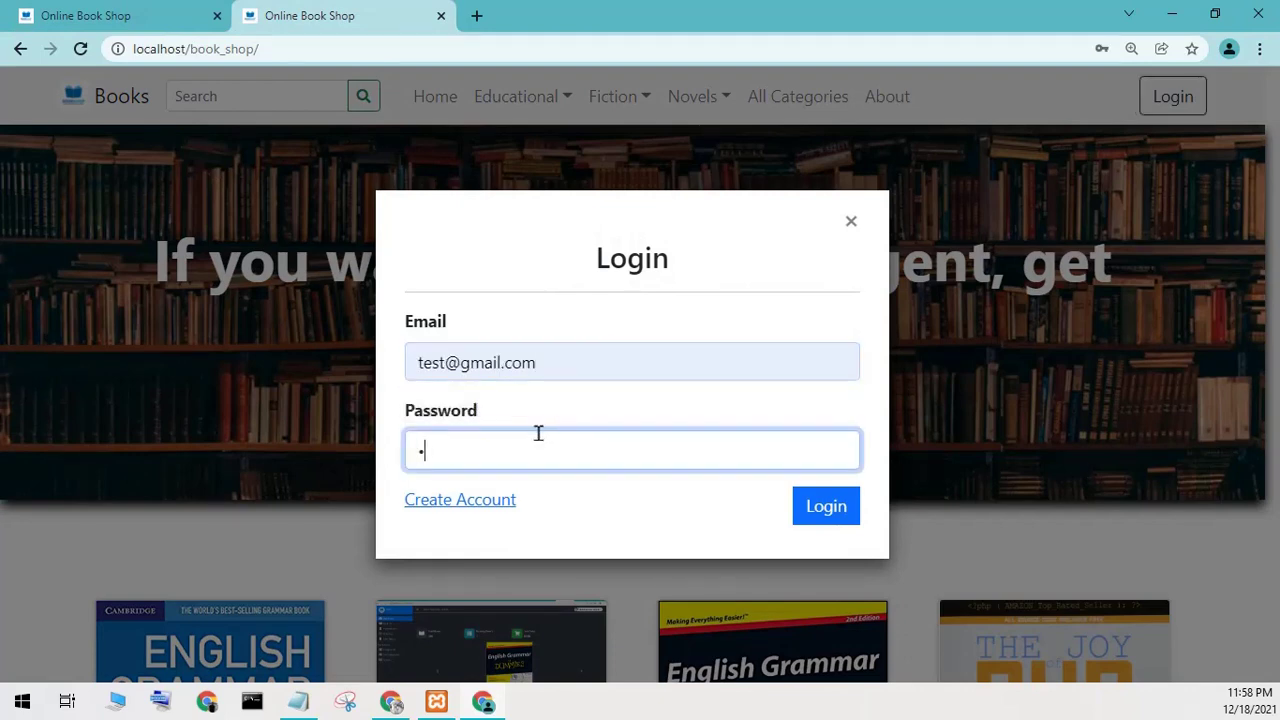
{"action": "type", "text": "234"}
{"action": "left_click", "coordinate": [834, 509]}
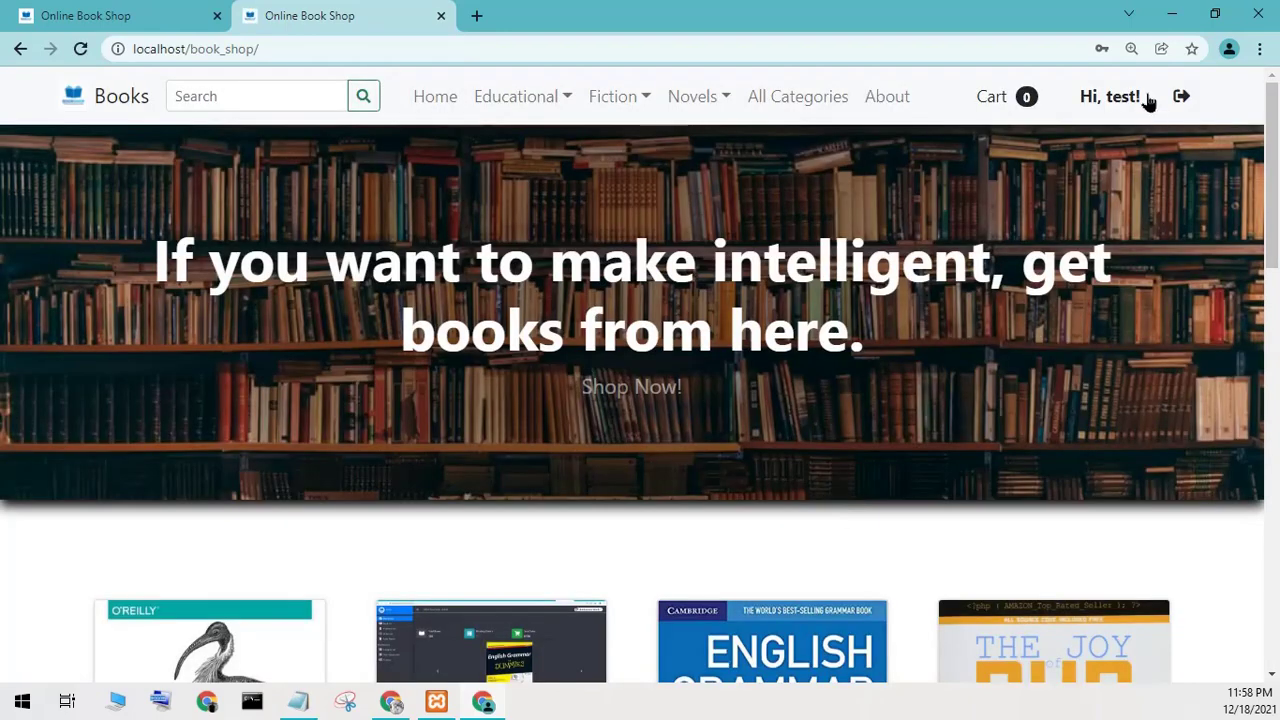
{"action": "left_click", "coordinate": [1108, 100]}
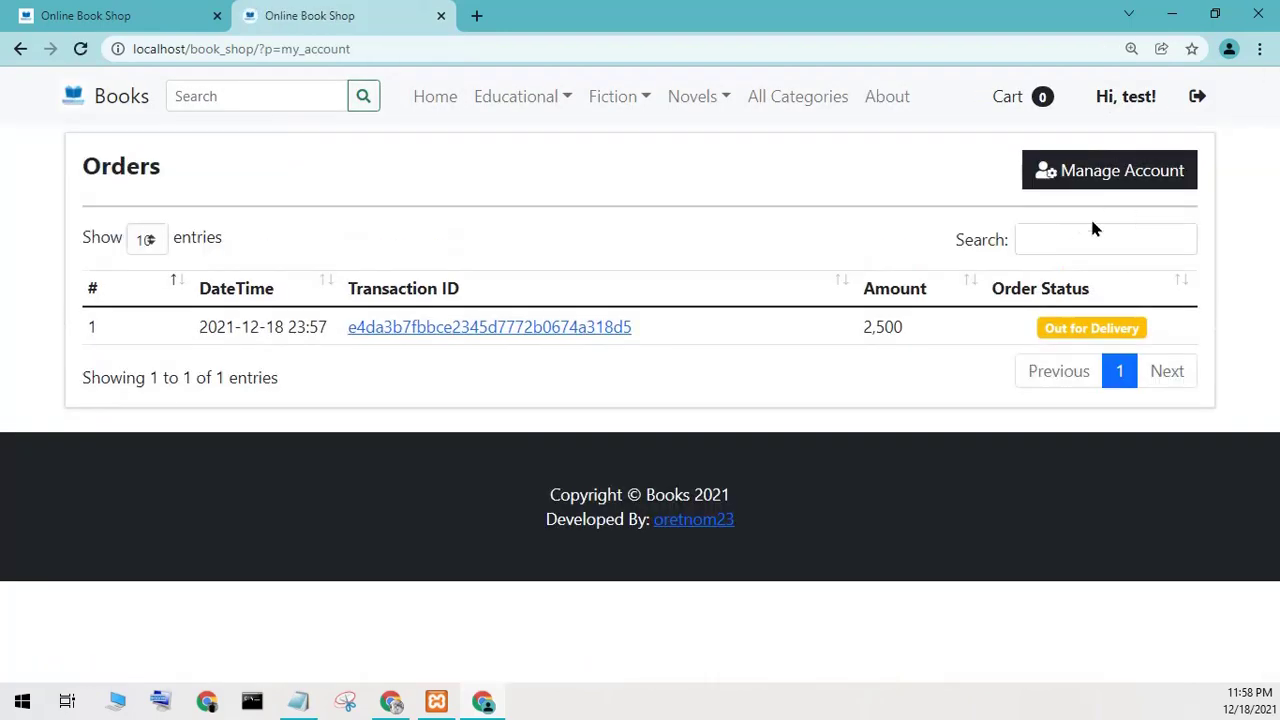
{"action": "left_click_drag", "start_coordinate": [1034, 331], "coordinate": [1122, 327]}
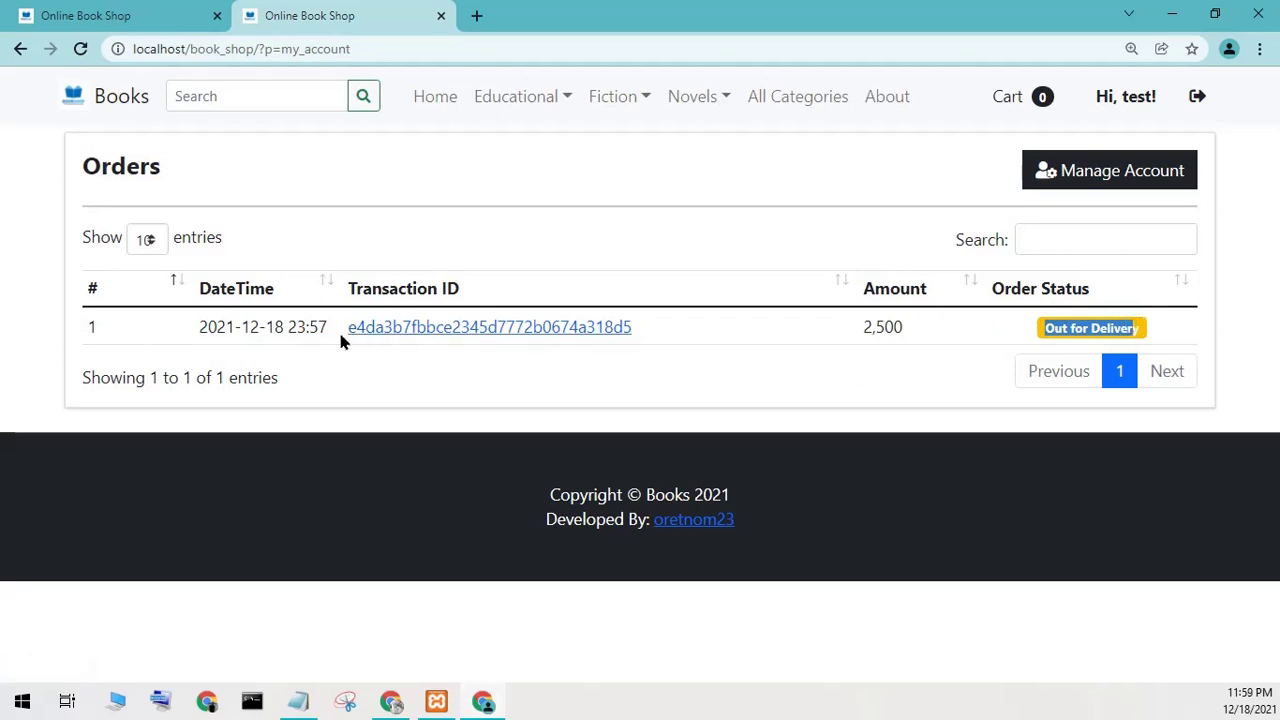
{"action": "left_click", "coordinate": [429, 328]}
{"action": "left_click_drag", "start_coordinate": [420, 328], "coordinate": [588, 343]}
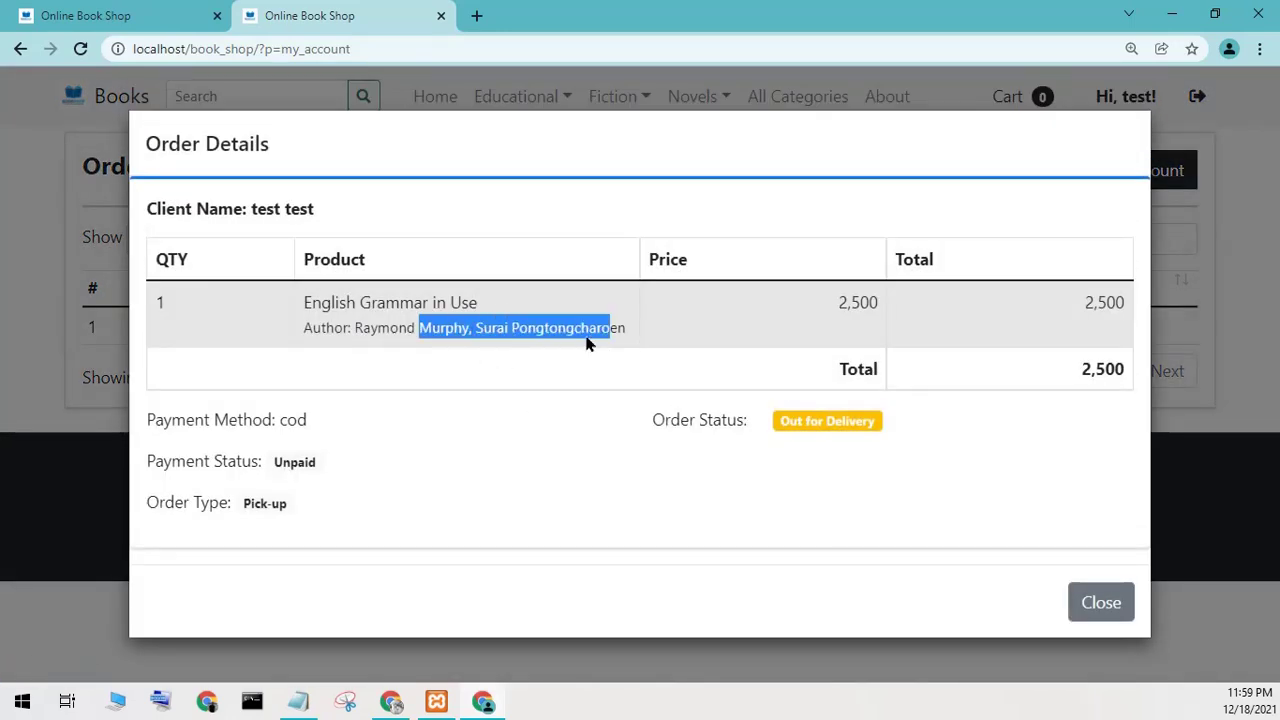
{"action": "left_click_drag", "start_coordinate": [320, 292], "coordinate": [431, 372]}
{"action": "left_click", "coordinate": [780, 422]}
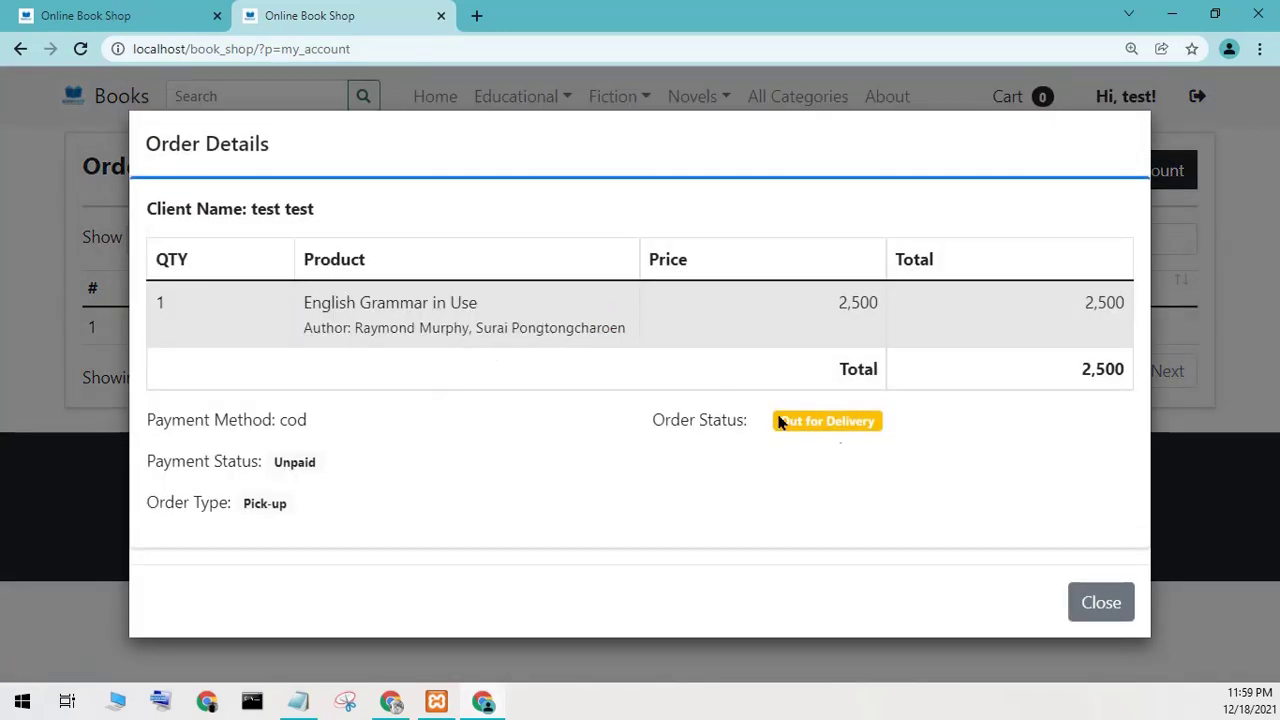
{"action": "left_click", "coordinate": [1112, 603]}
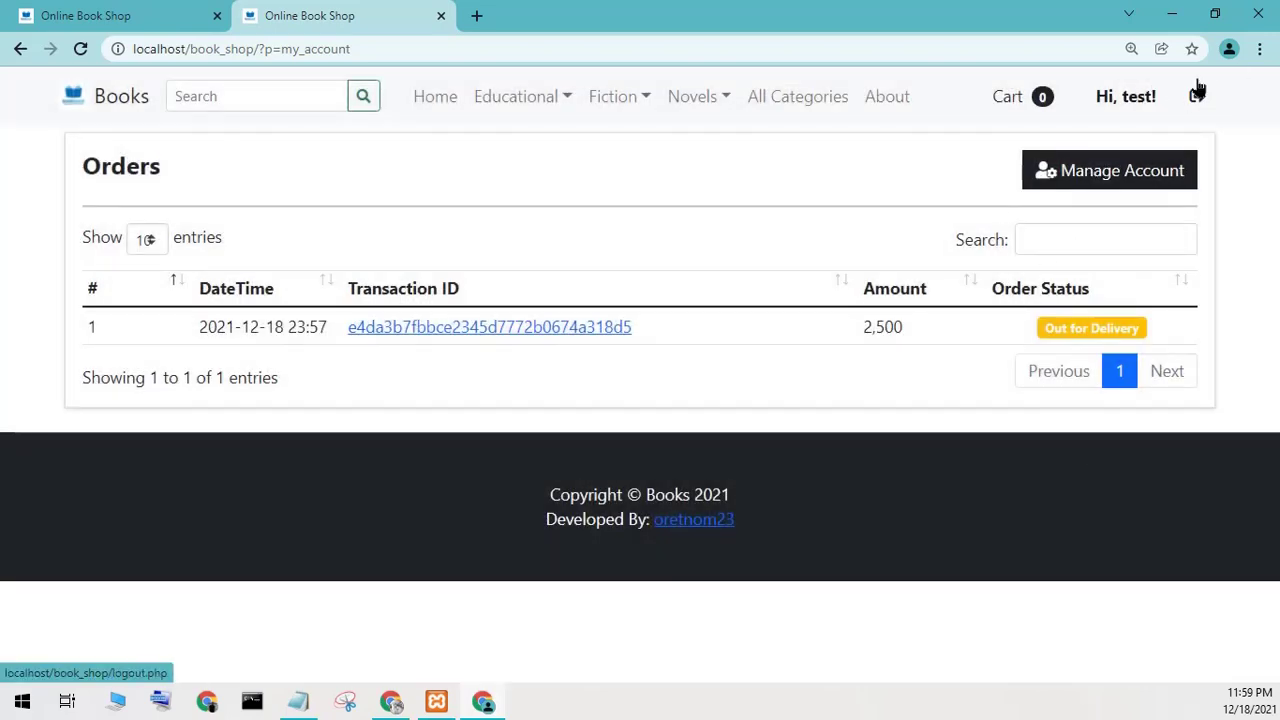
{"action": "left_click", "coordinate": [1197, 92]}
Sign in to the admin panel with the saved admin username and the account password.
{"action": "left_click", "coordinate": [209, 22]}
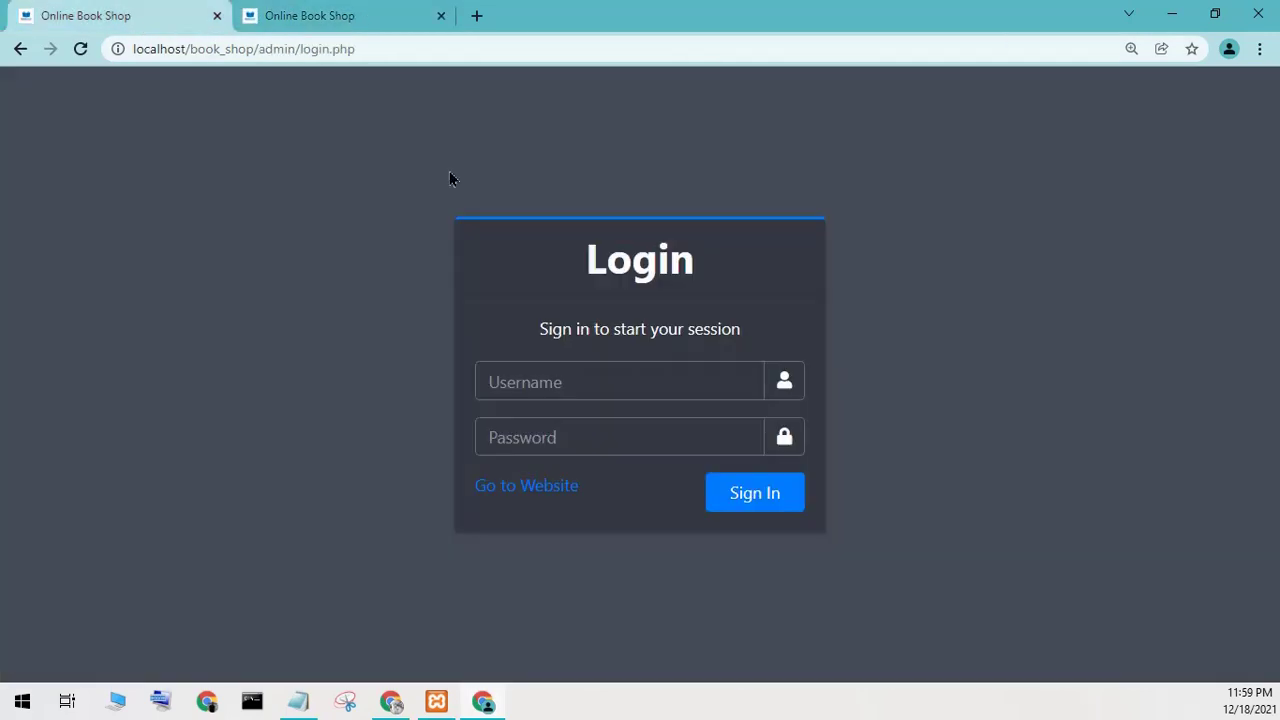
{"action": "left_click", "coordinate": [628, 385]}
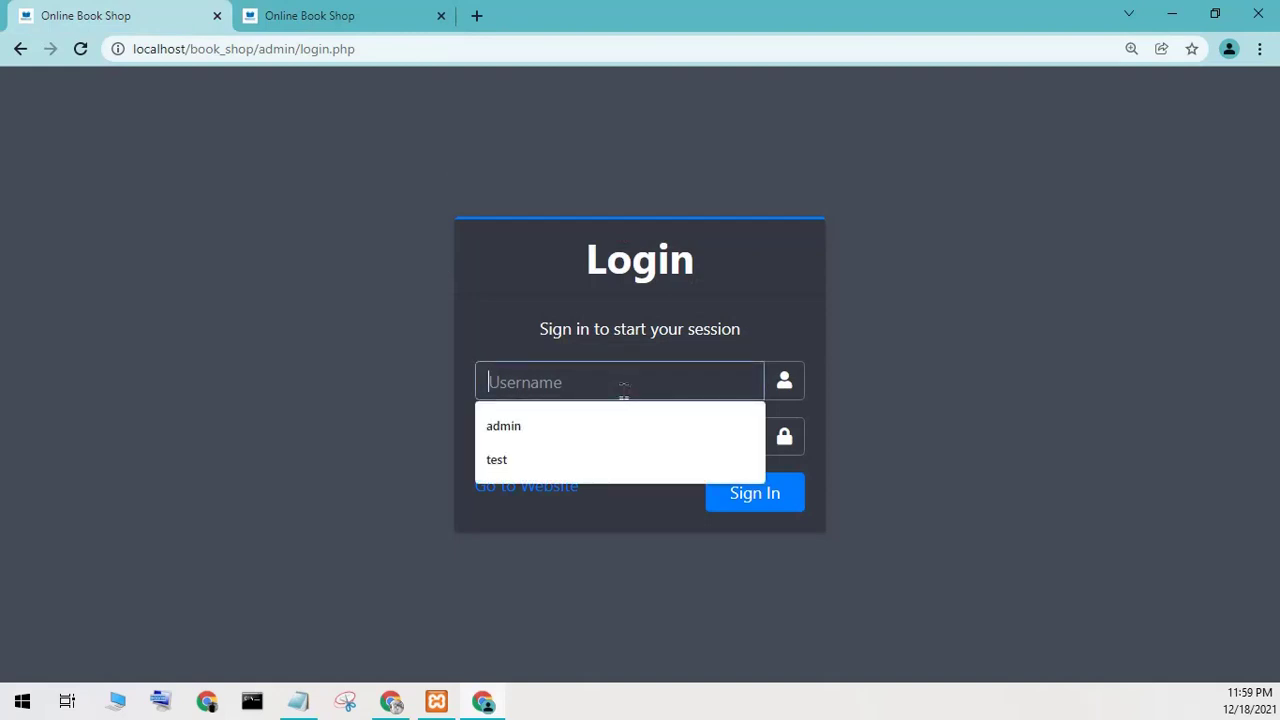
{"action": "left_click", "coordinate": [560, 426]}
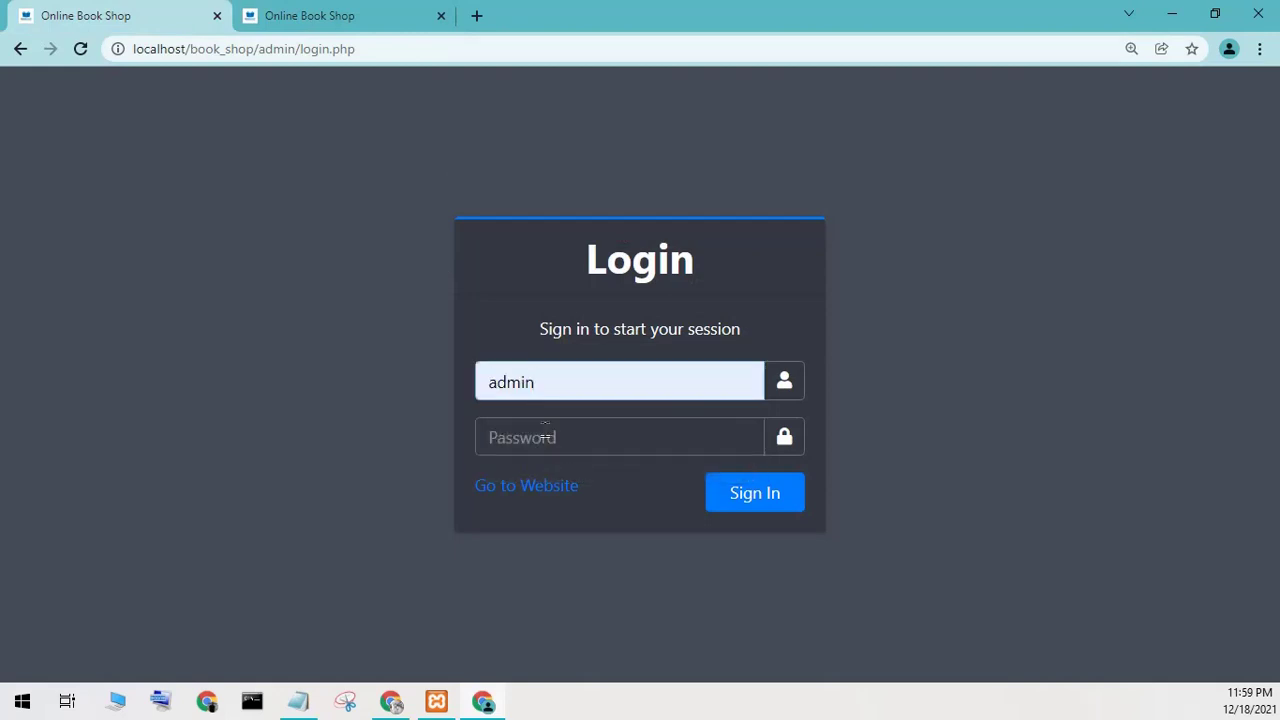
{"action": "left_click", "coordinate": [545, 424]}
{"action": "type", "text": "1234"}
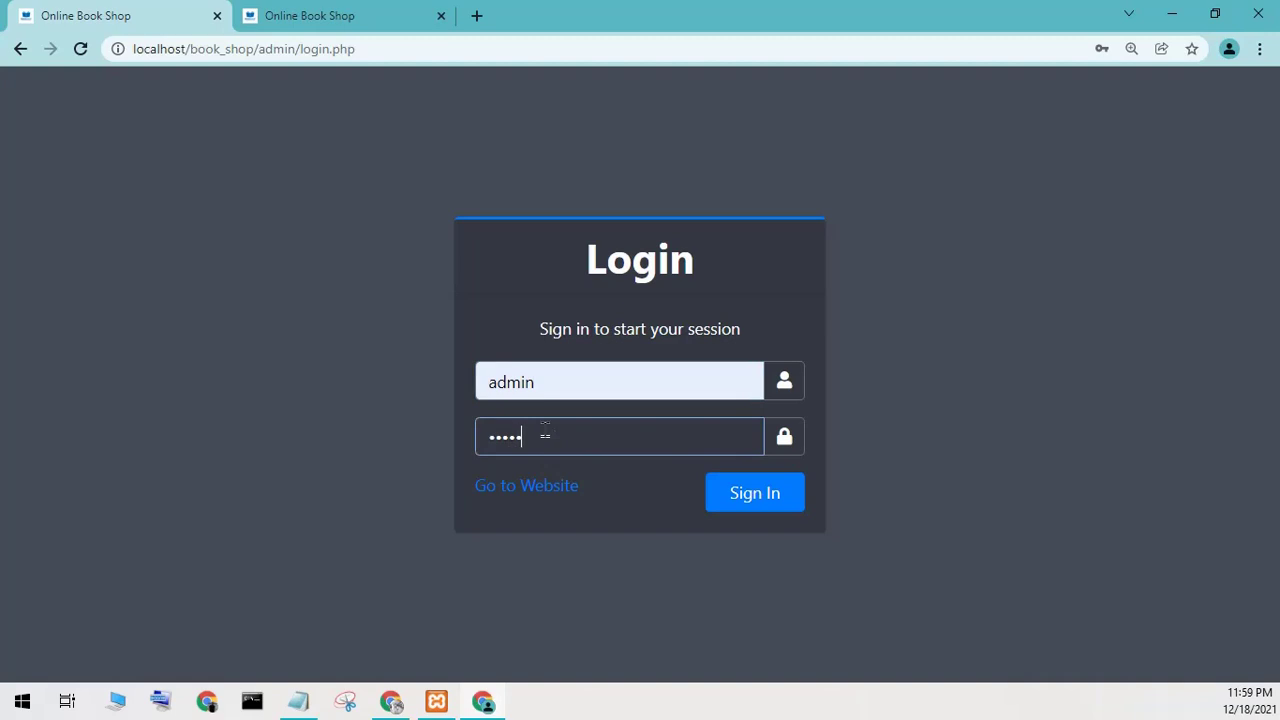
{"action": "key", "text": "Return"}
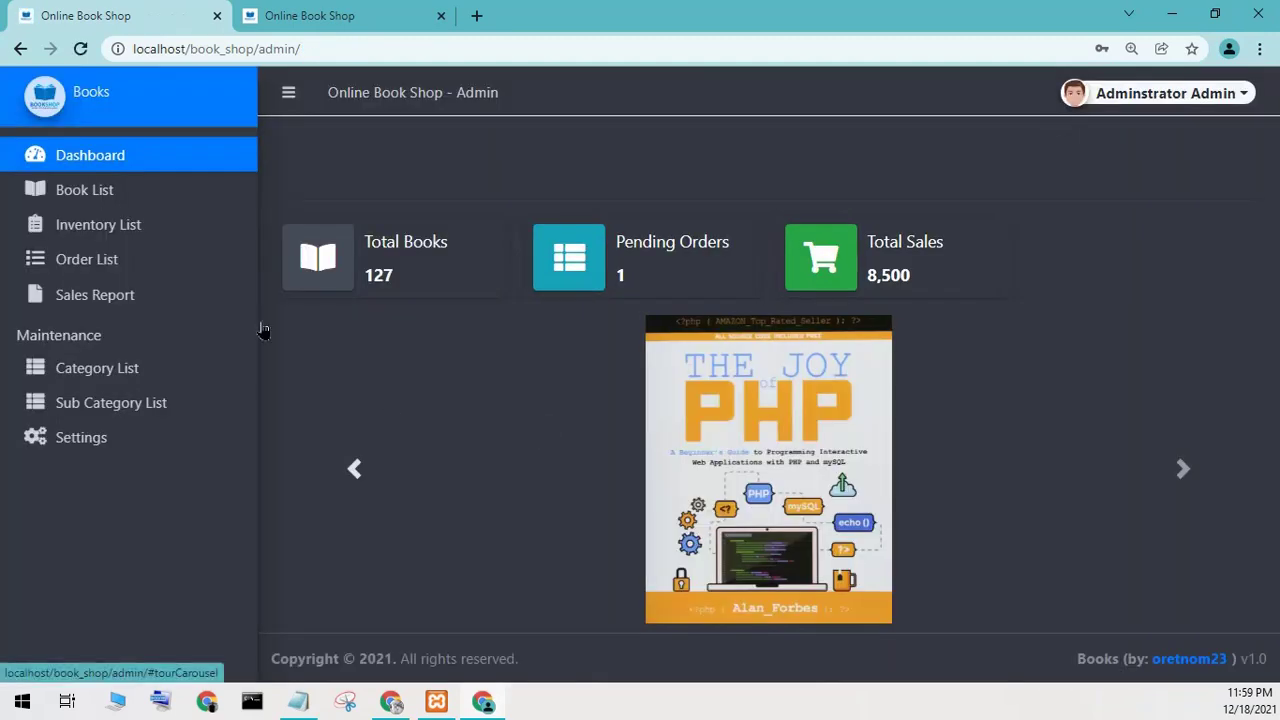
Filter the Sales Report to 2021-12-11 through 2021-12-18, previewing and cancelling its printout.
{"action": "left_click", "coordinate": [78, 244]}
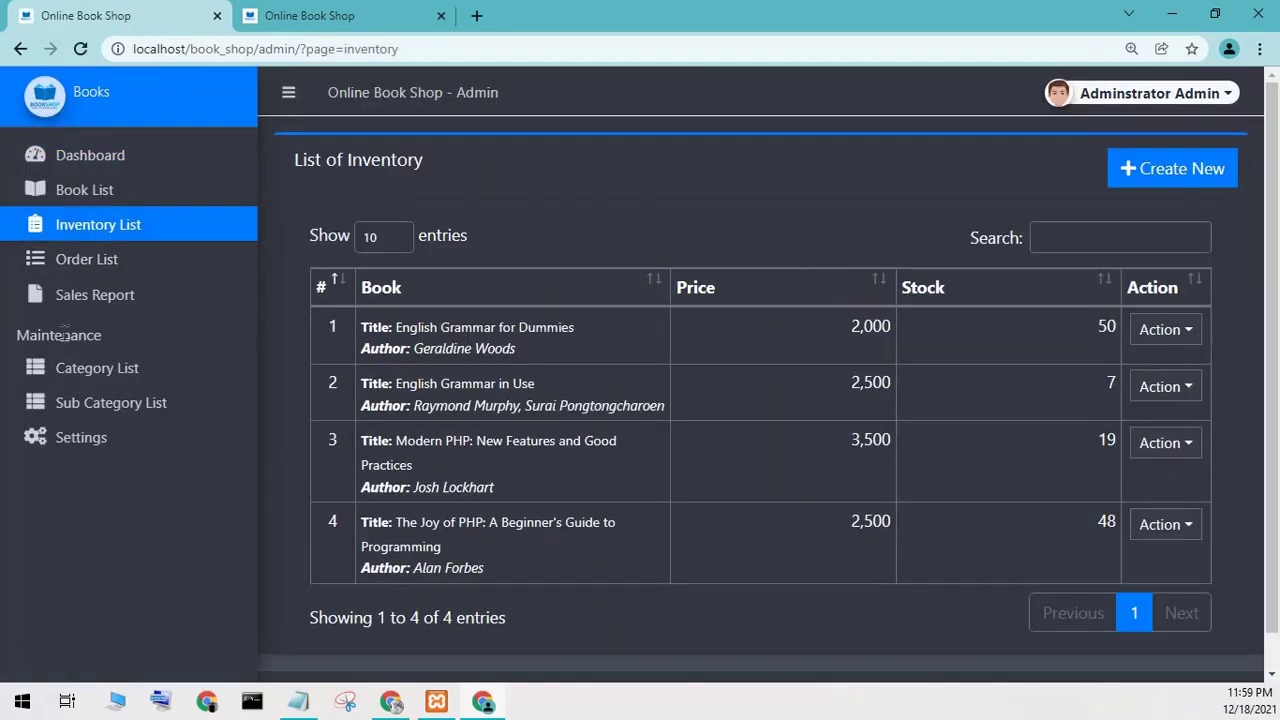
{"action": "left_click", "coordinate": [95, 295]}
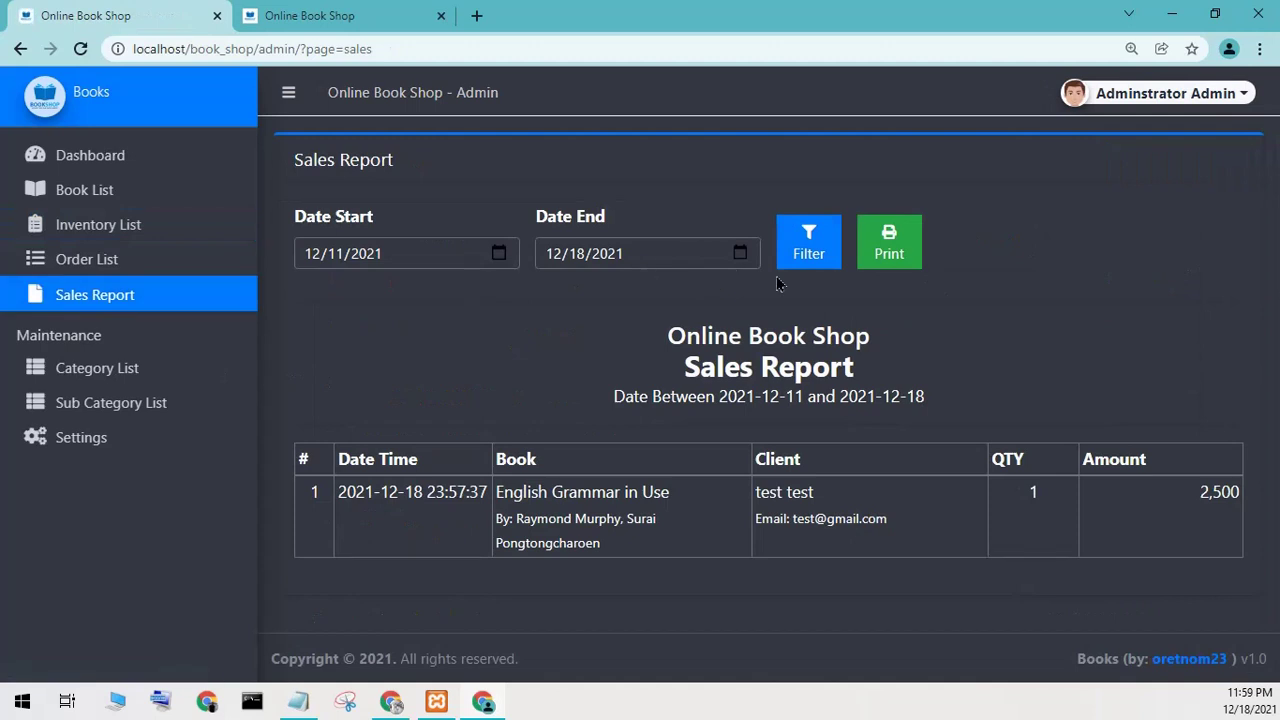
{"action": "left_click", "coordinate": [835, 265]}
{"action": "left_click", "coordinate": [870, 258]}
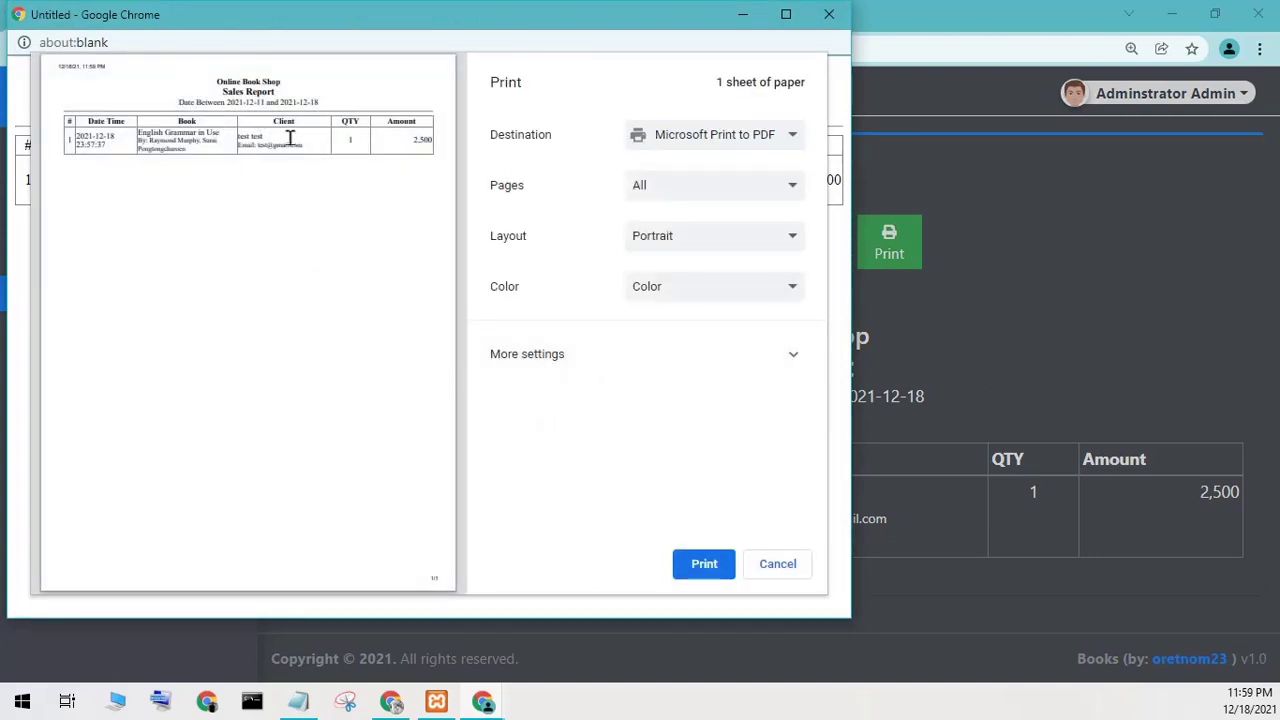
{"action": "left_click", "coordinate": [770, 564]}
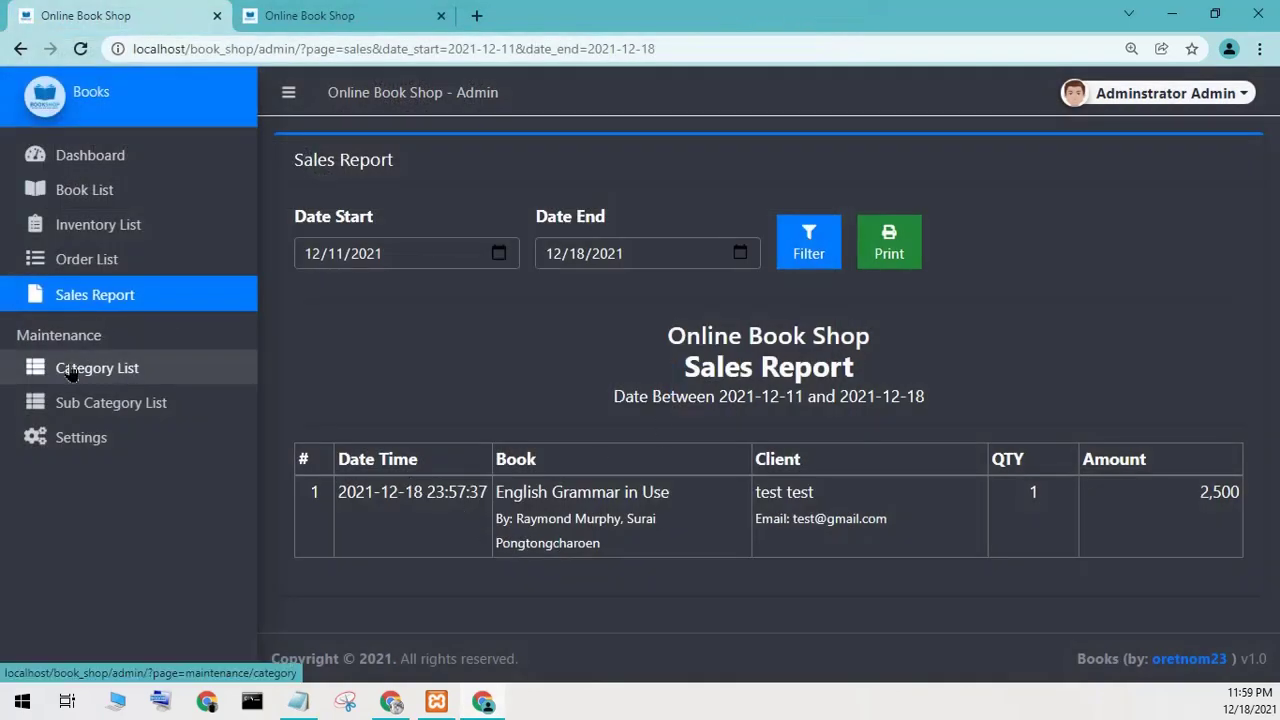
Browse the admin Category List, Sub Category List, Settings and Order List pages.
{"action": "left_click", "coordinate": [68, 369]}
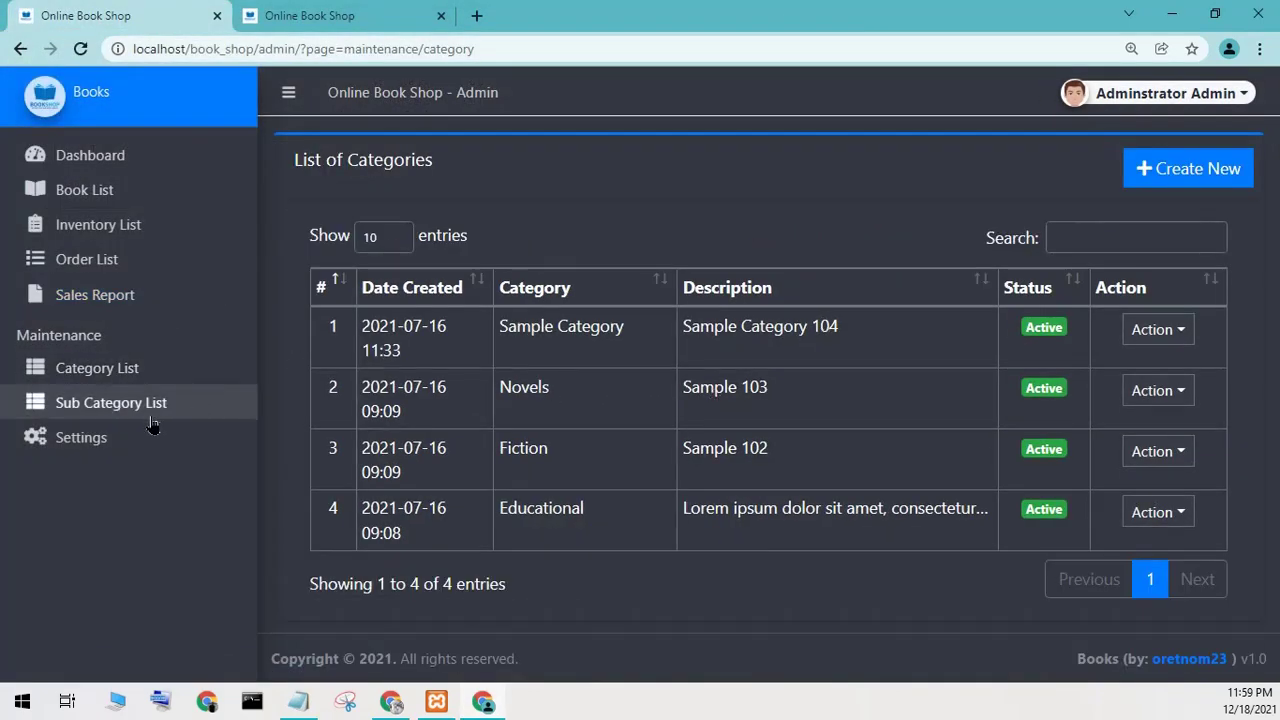
{"action": "left_click", "coordinate": [105, 408]}
{"action": "scroll", "coordinate": [930, 390], "scroll_direction": "down", "scroll_amount": 2}
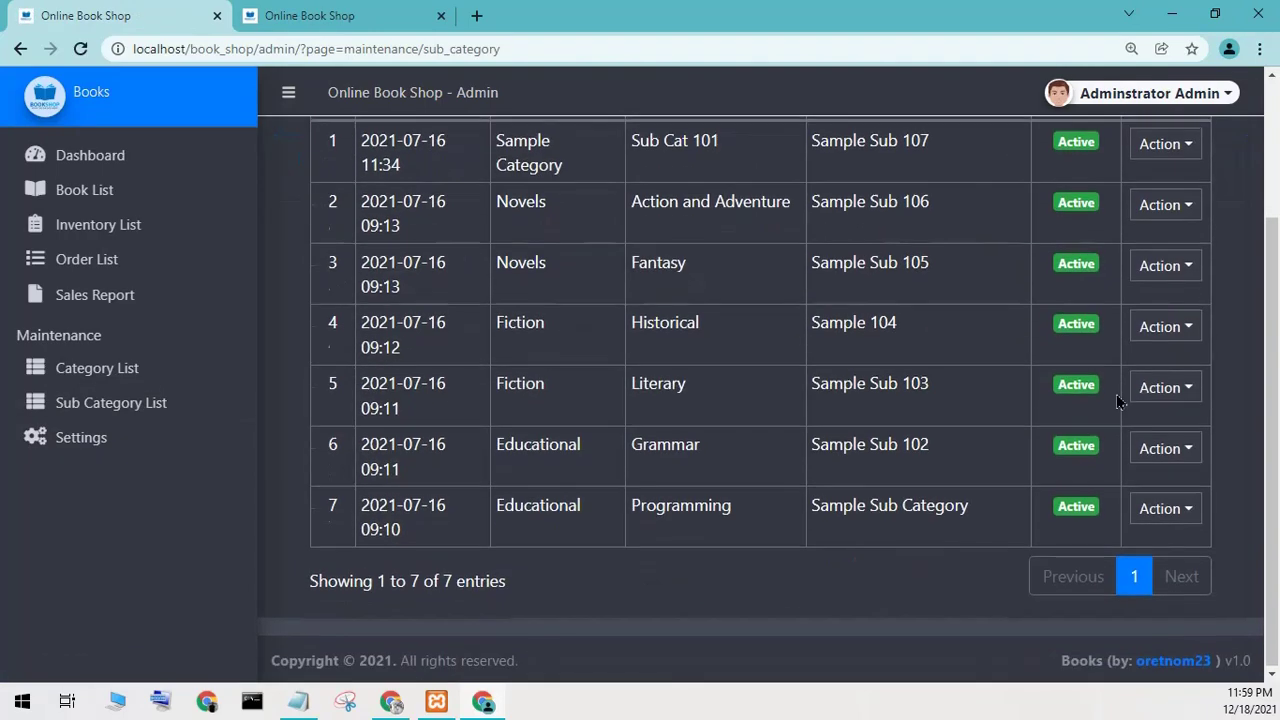
{"action": "scroll", "coordinate": [1110, 400], "scroll_direction": "up", "scroll_amount": 2}
{"action": "left_click", "coordinate": [135, 440]}
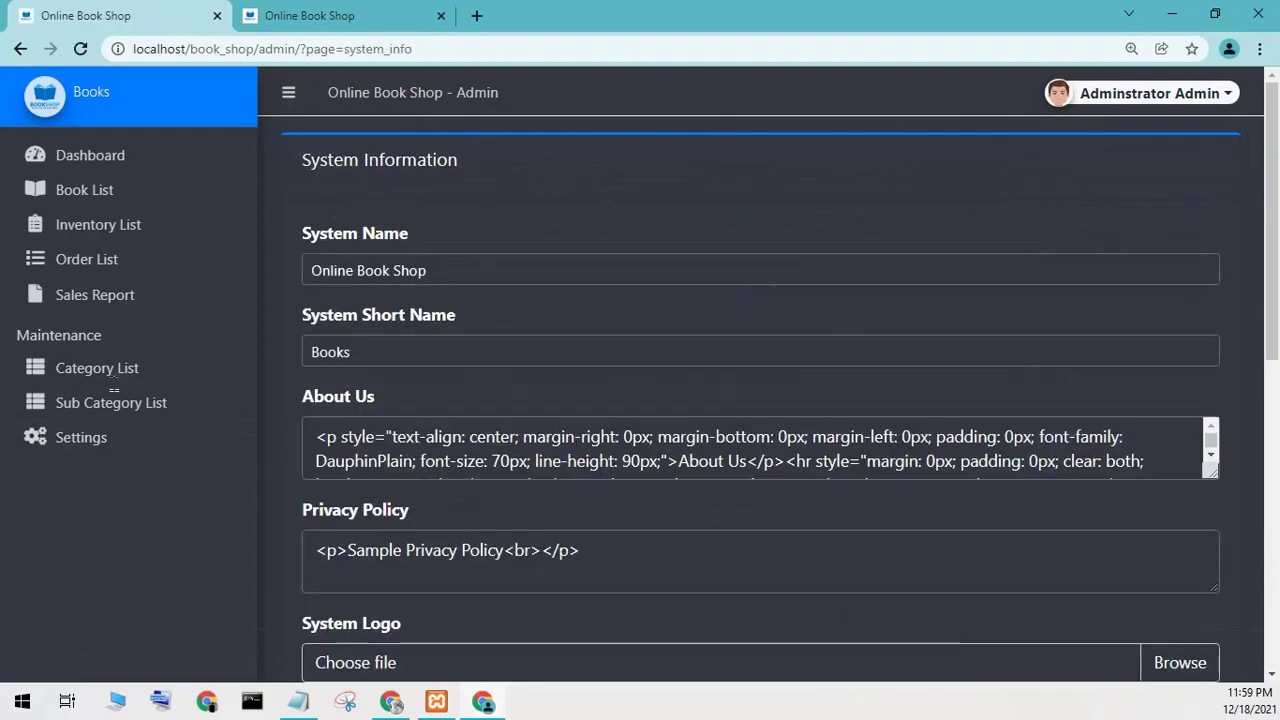
{"action": "scroll", "coordinate": [208, 355], "scroll_direction": "down", "scroll_amount": 2}
{"action": "scroll", "coordinate": [208, 355], "scroll_direction": "down", "scroll_amount": 10}
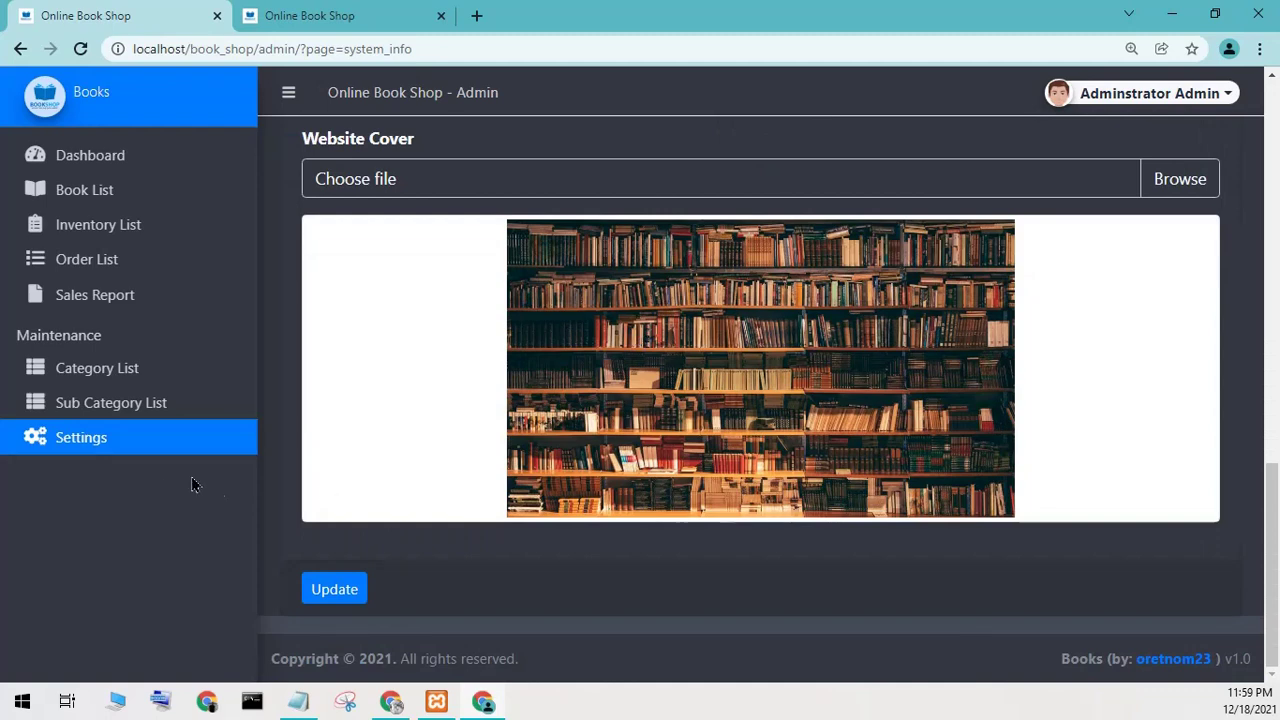
{"action": "left_click", "coordinate": [85, 260]}
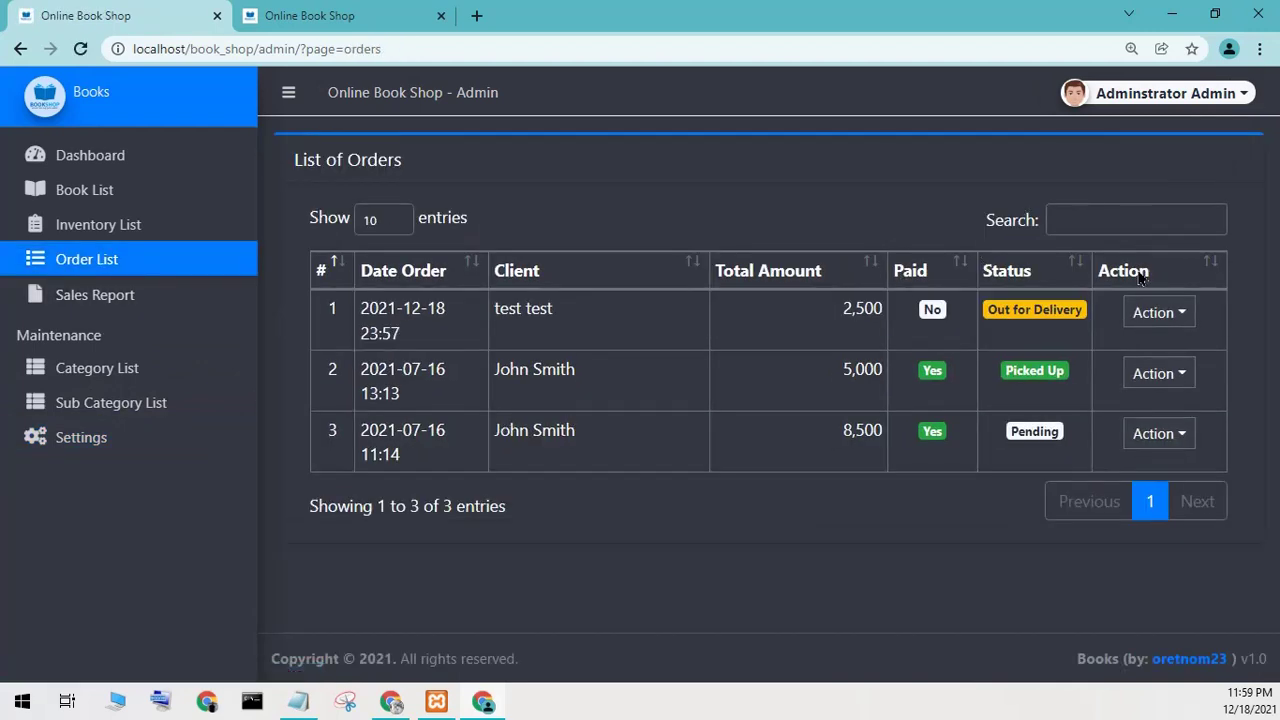
Log out of the admin panel and minimize Chrome.
{"action": "left_click", "coordinate": [1108, 100]}
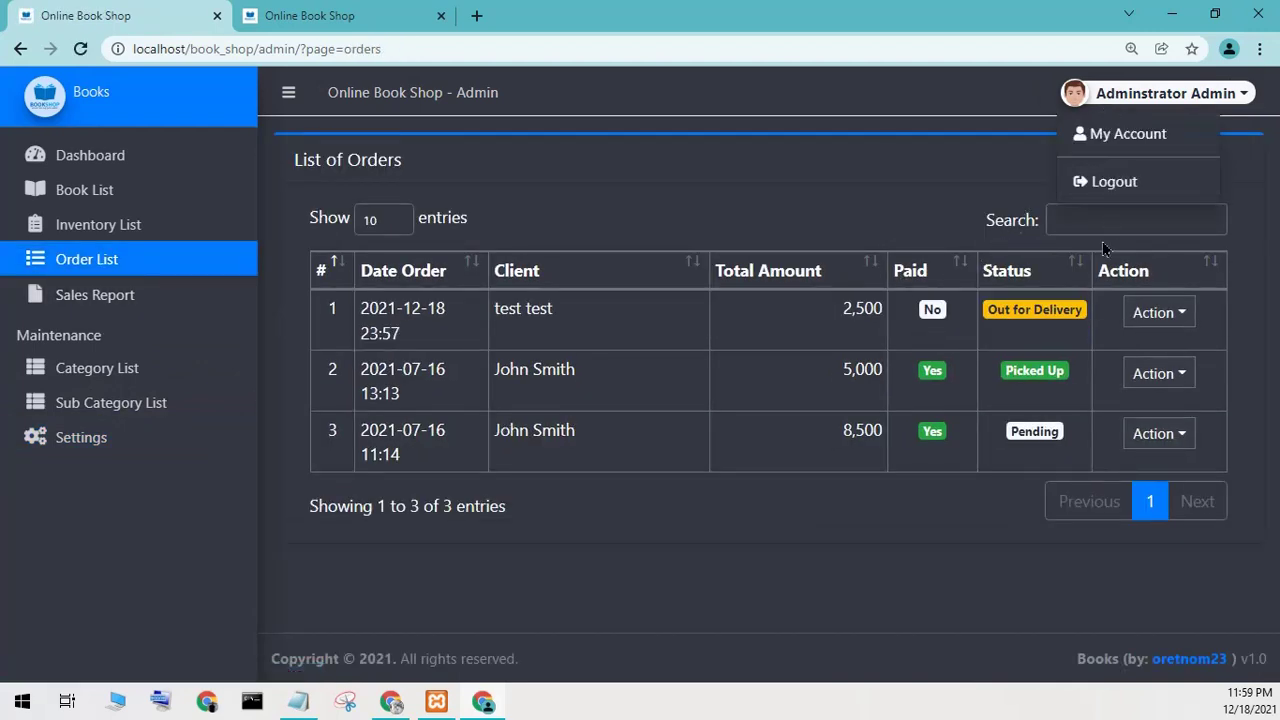
{"action": "left_click", "coordinate": [1090, 190]}
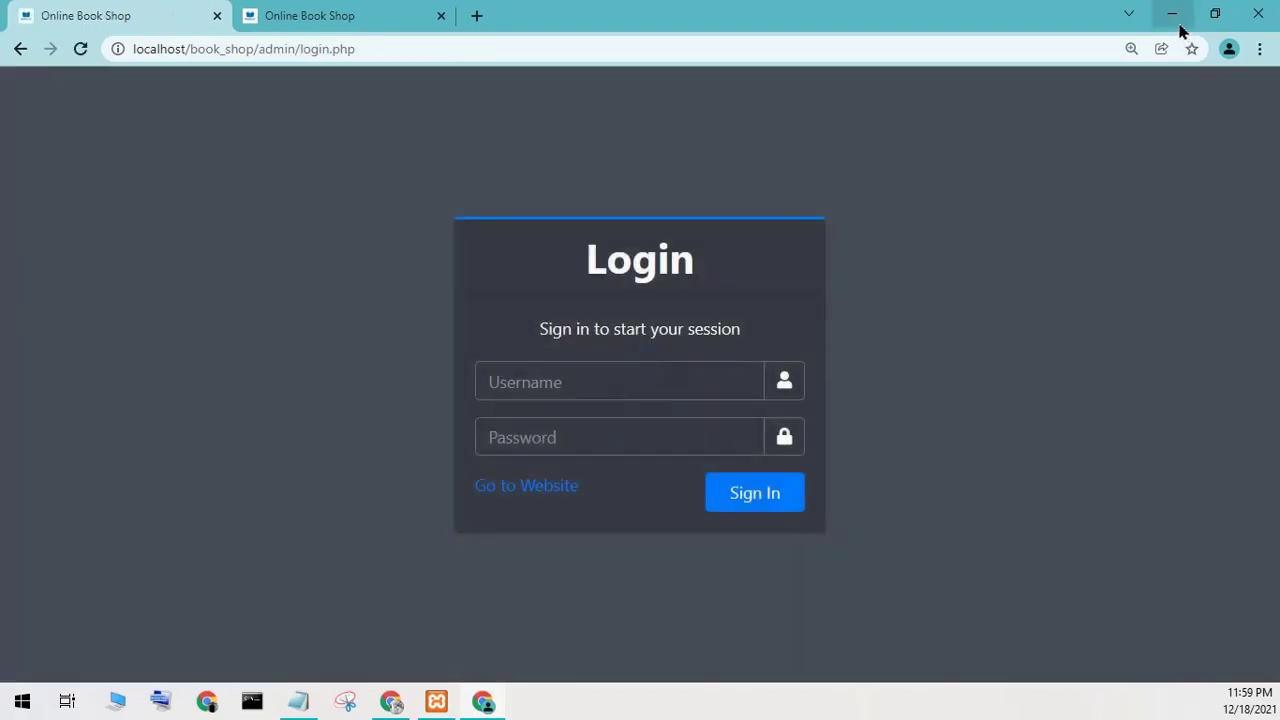
{"action": "left_click", "coordinate": [1178, 26]}
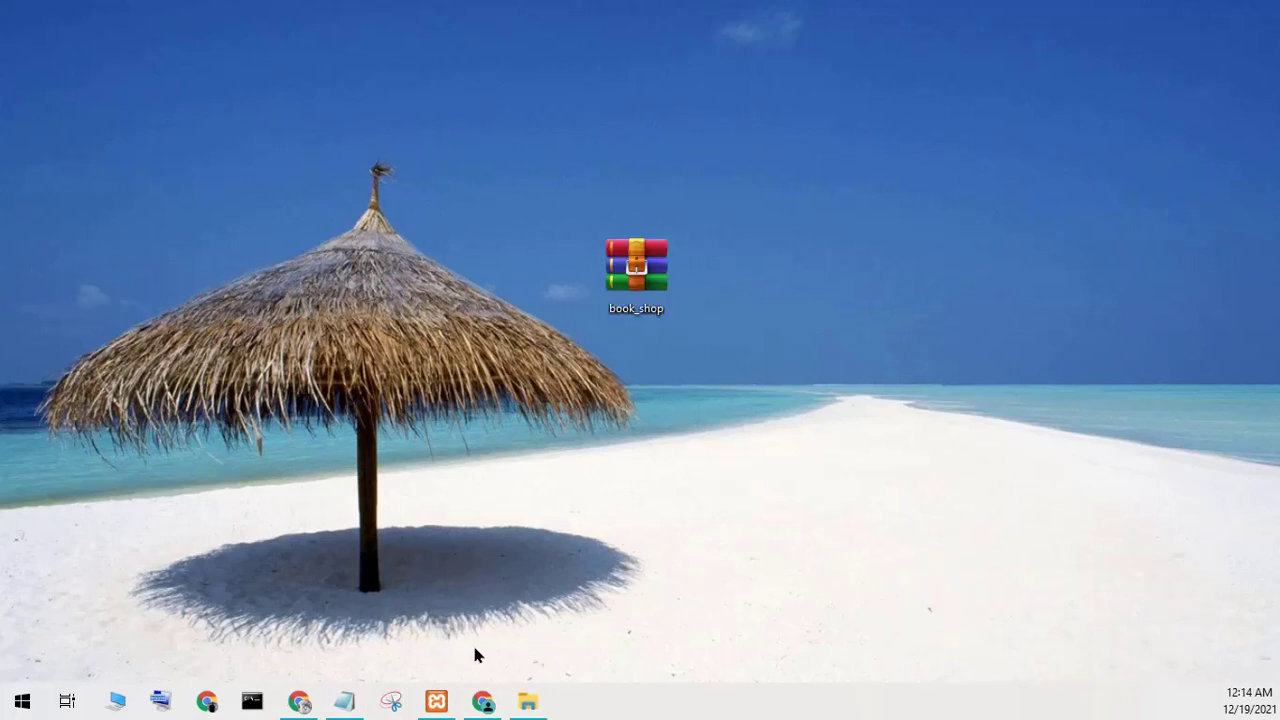
Select the 'How to run Online Book Shop System' line in Notepad, minimize it, and restore XAMPP.
{"action": "left_click", "coordinate": [344, 702]}
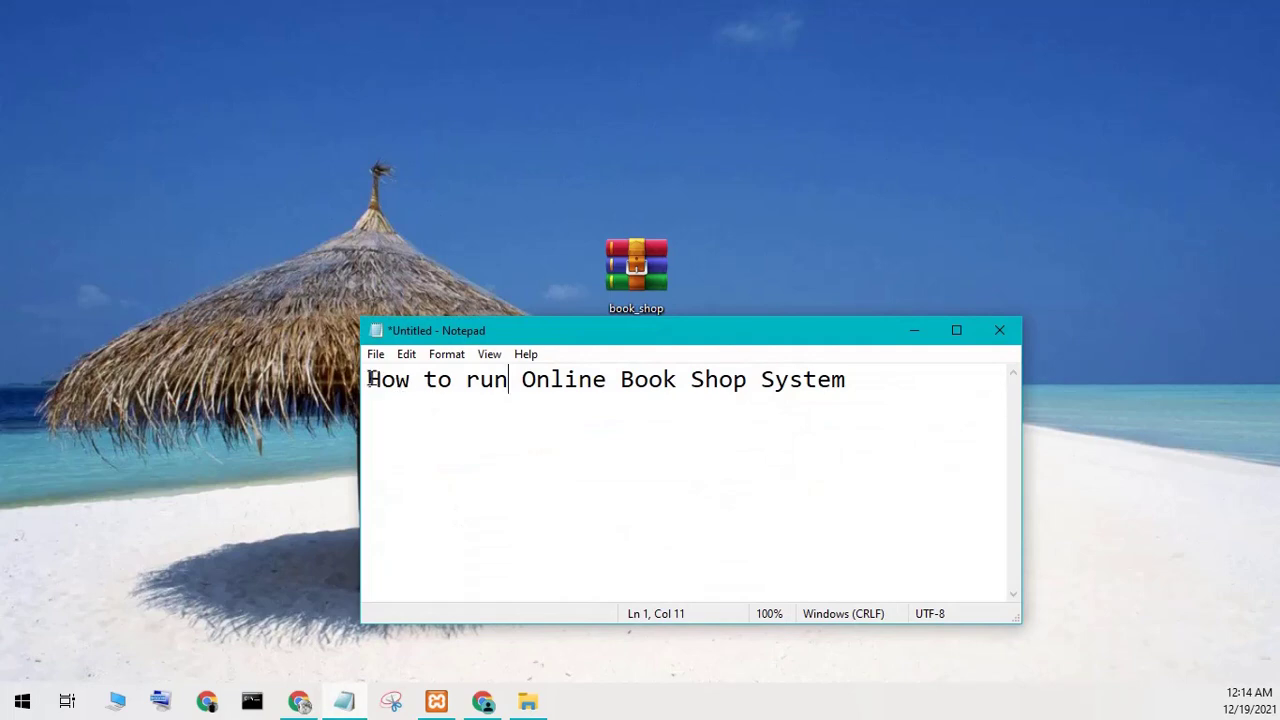
{"action": "left_click_drag", "start_coordinate": [370, 379], "coordinate": [855, 401]}
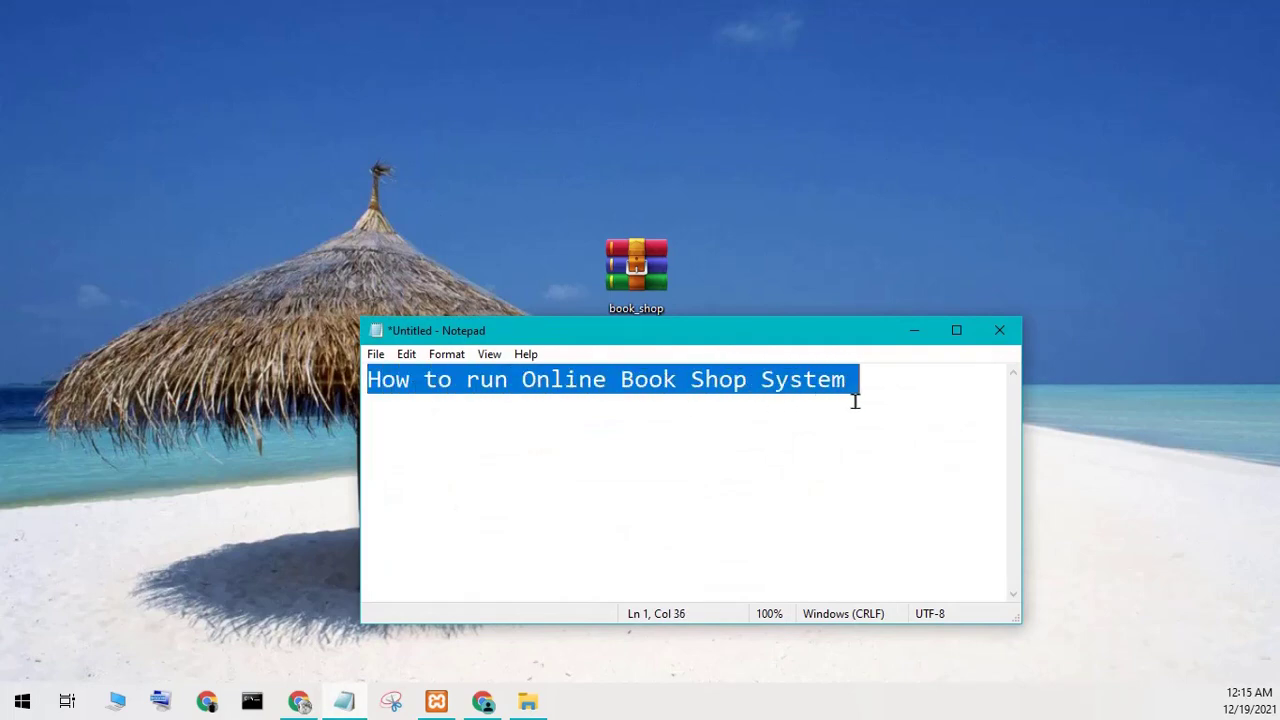
{"action": "left_click", "coordinate": [907, 325]}
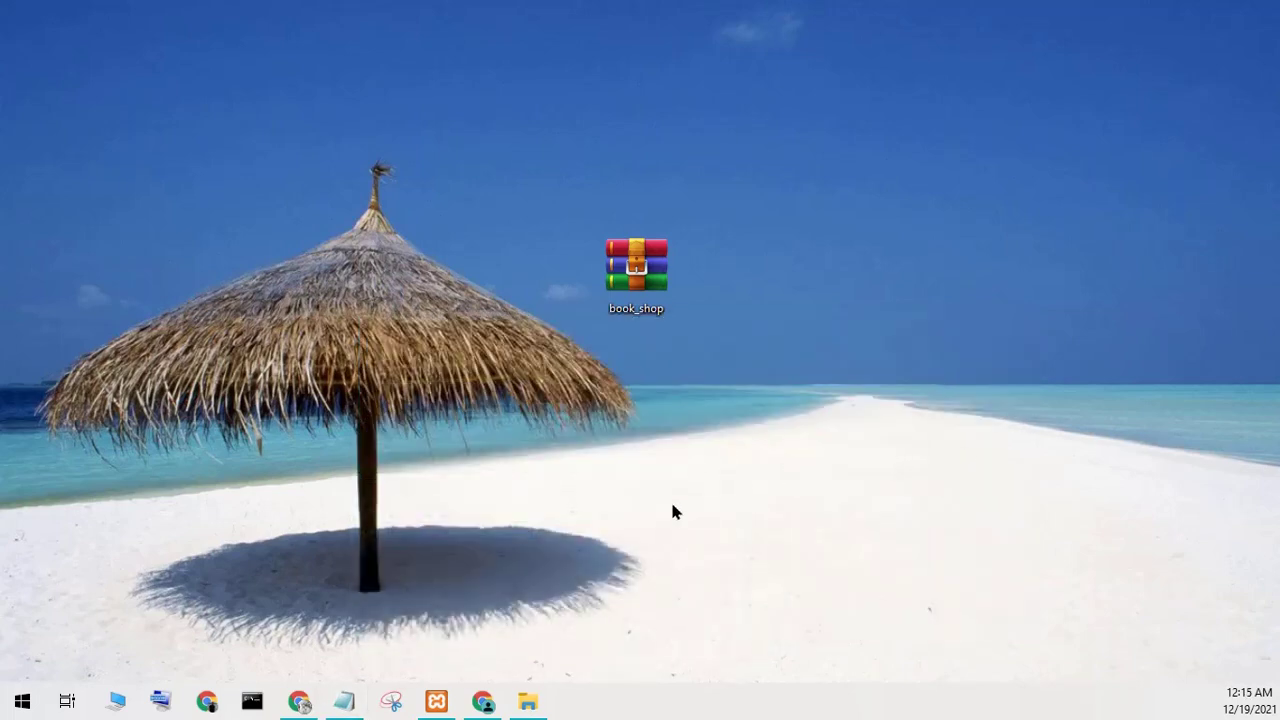
{"action": "left_click", "coordinate": [446, 692]}
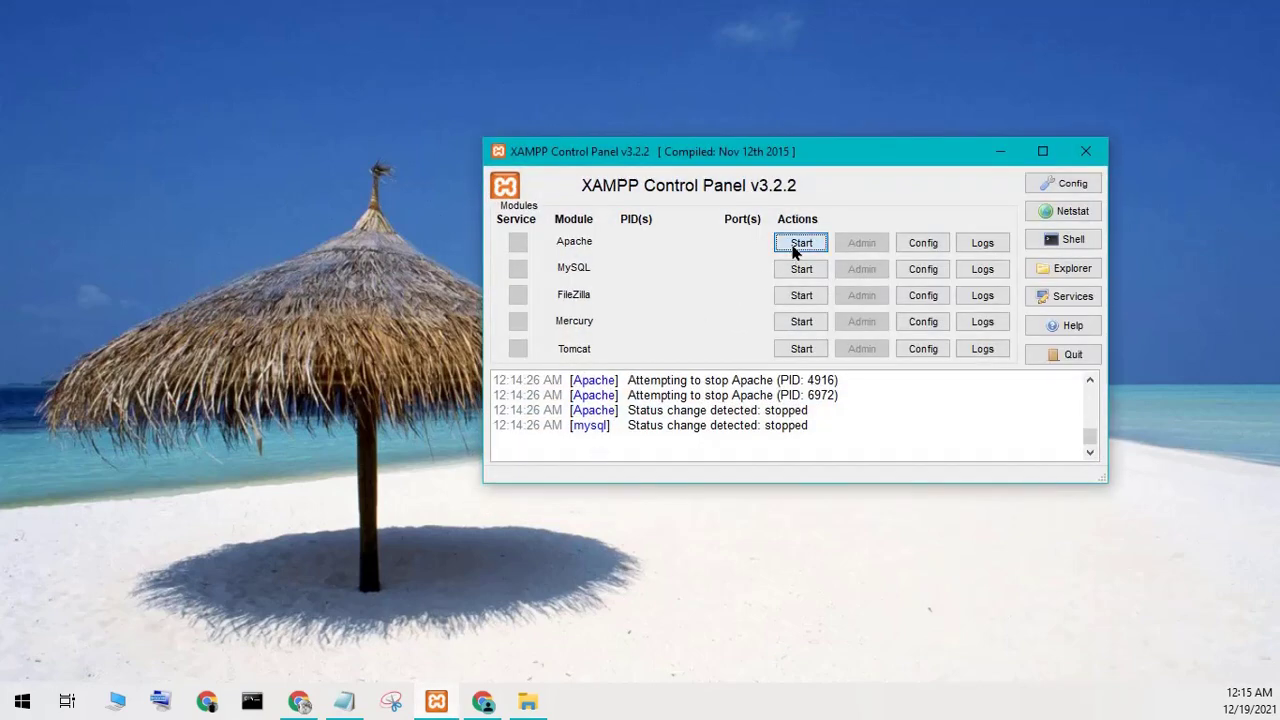
Start Apache and MySQL, then rearrange the control panel and book_shop archive on the desktop.
{"action": "left_click", "coordinate": [798, 244]}
{"action": "left_click", "coordinate": [800, 270]}
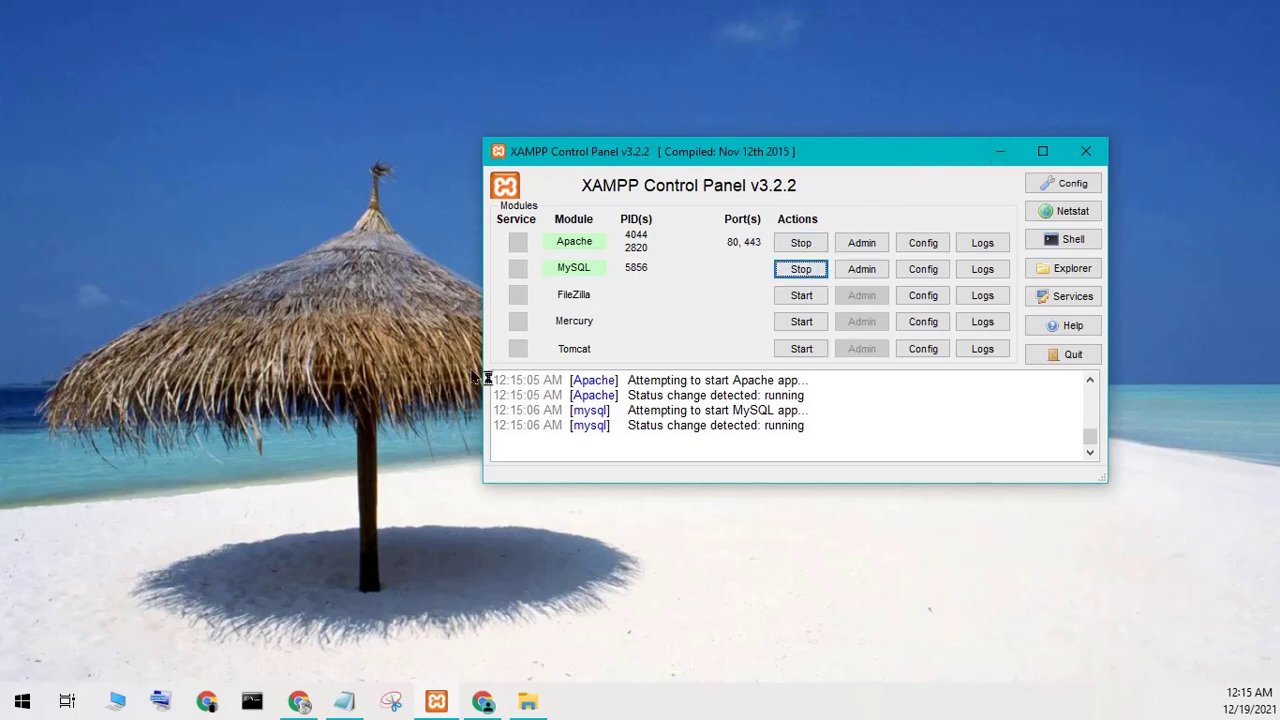
{"action": "left_click_drag", "start_coordinate": [775, 163], "coordinate": [914, 320]}
{"action": "left_click_drag", "start_coordinate": [640, 272], "coordinate": [418, 280]}
{"action": "left_click_drag", "start_coordinate": [748, 316], "coordinate": [665, 229]}
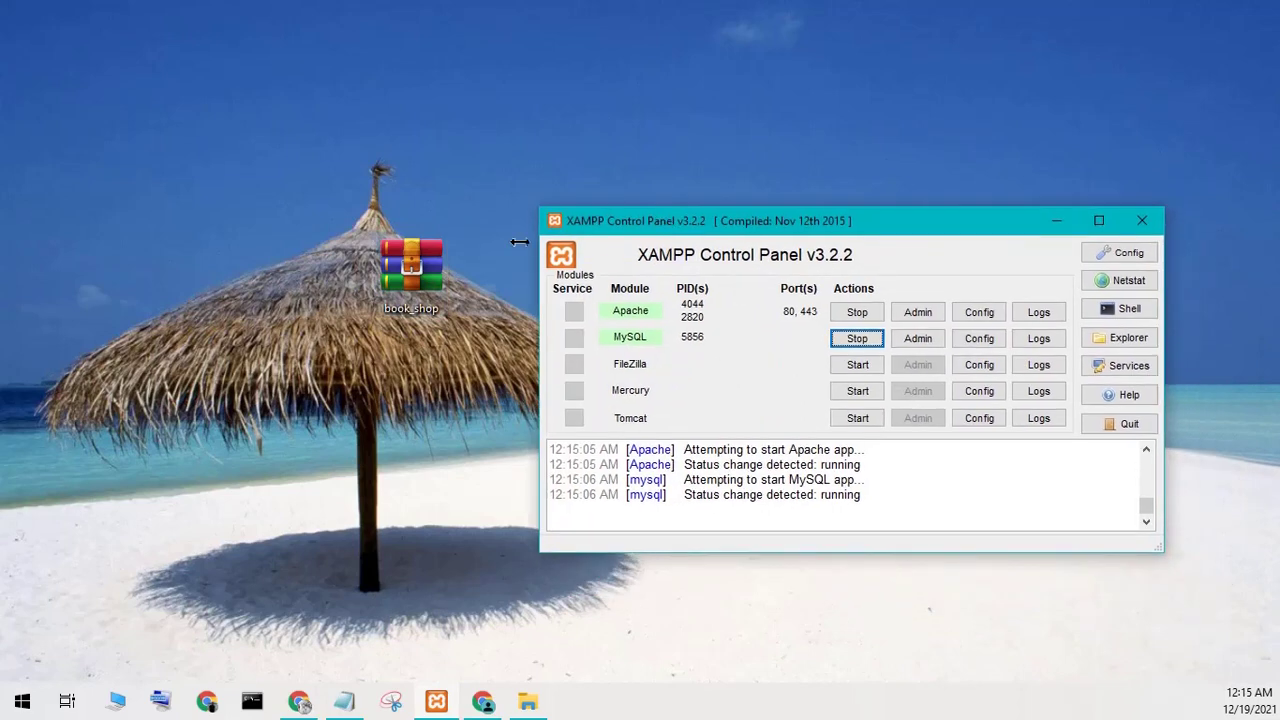
Extract the book_shop archive onto the desktop with WinRAR's Extract Here.
{"action": "right_click", "coordinate": [424, 285]}
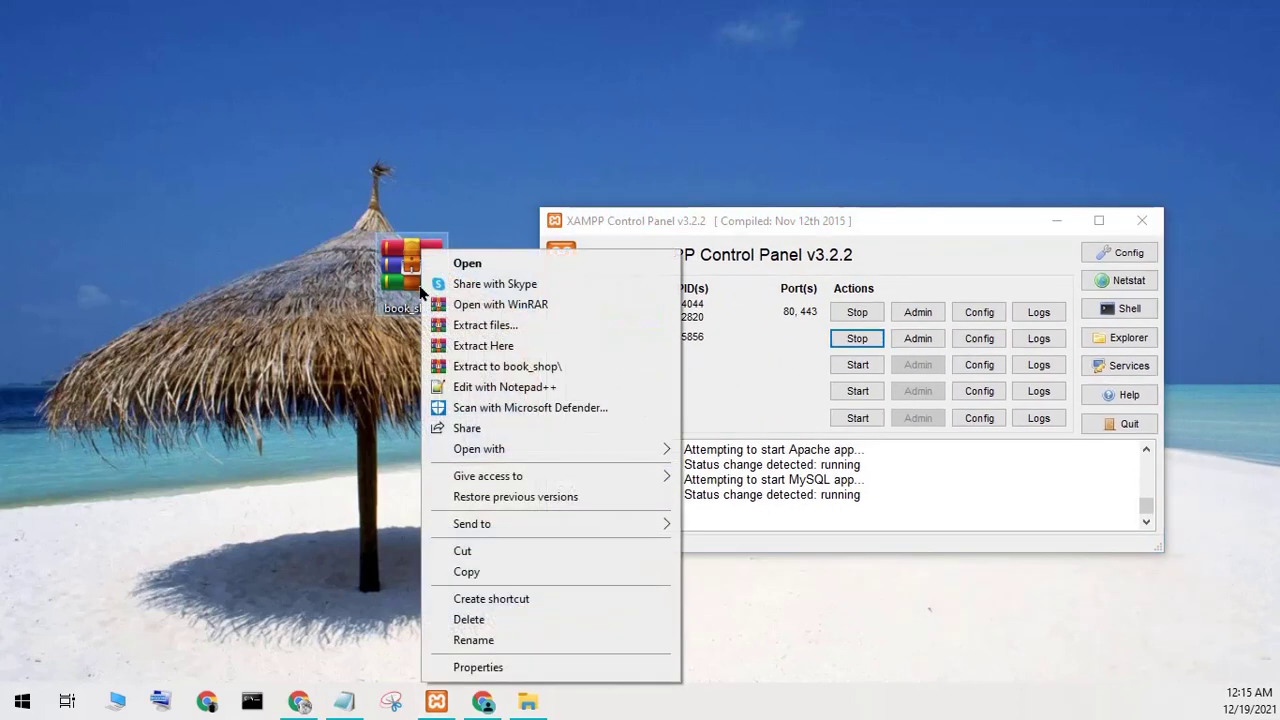
{"action": "left_click", "coordinate": [466, 350]}
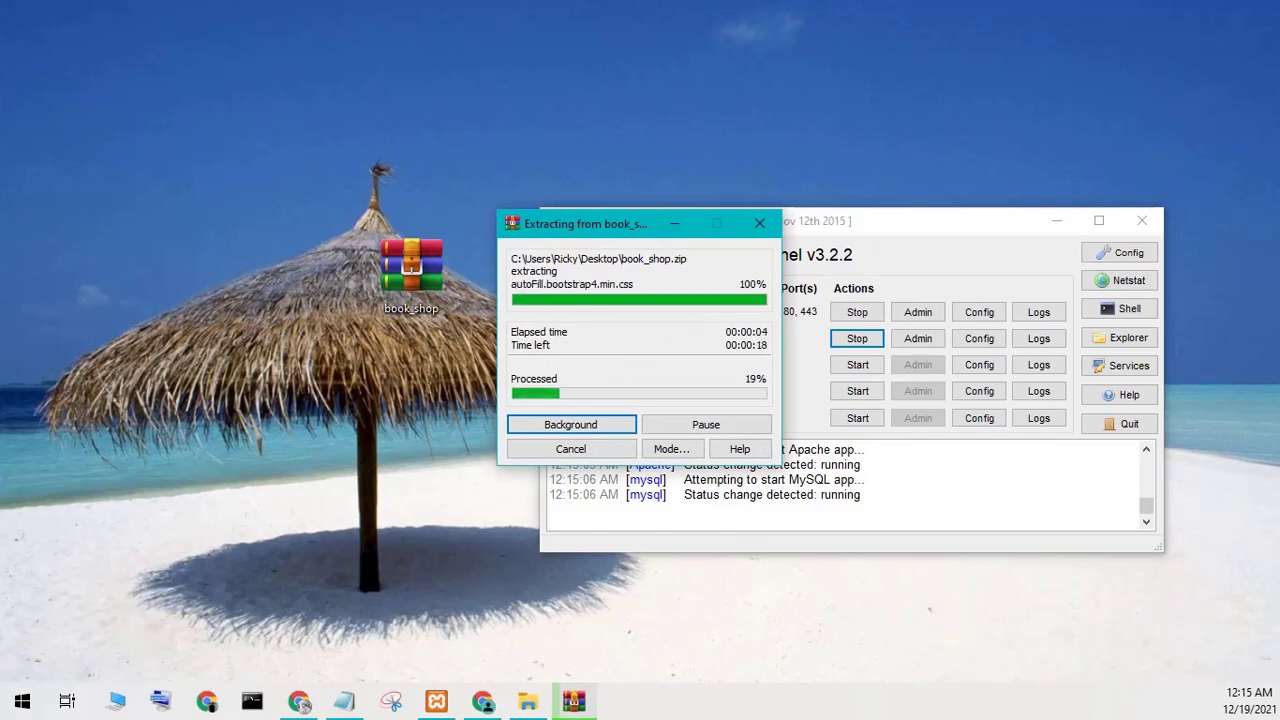
{"action": "left_click", "coordinate": [314, 459]}
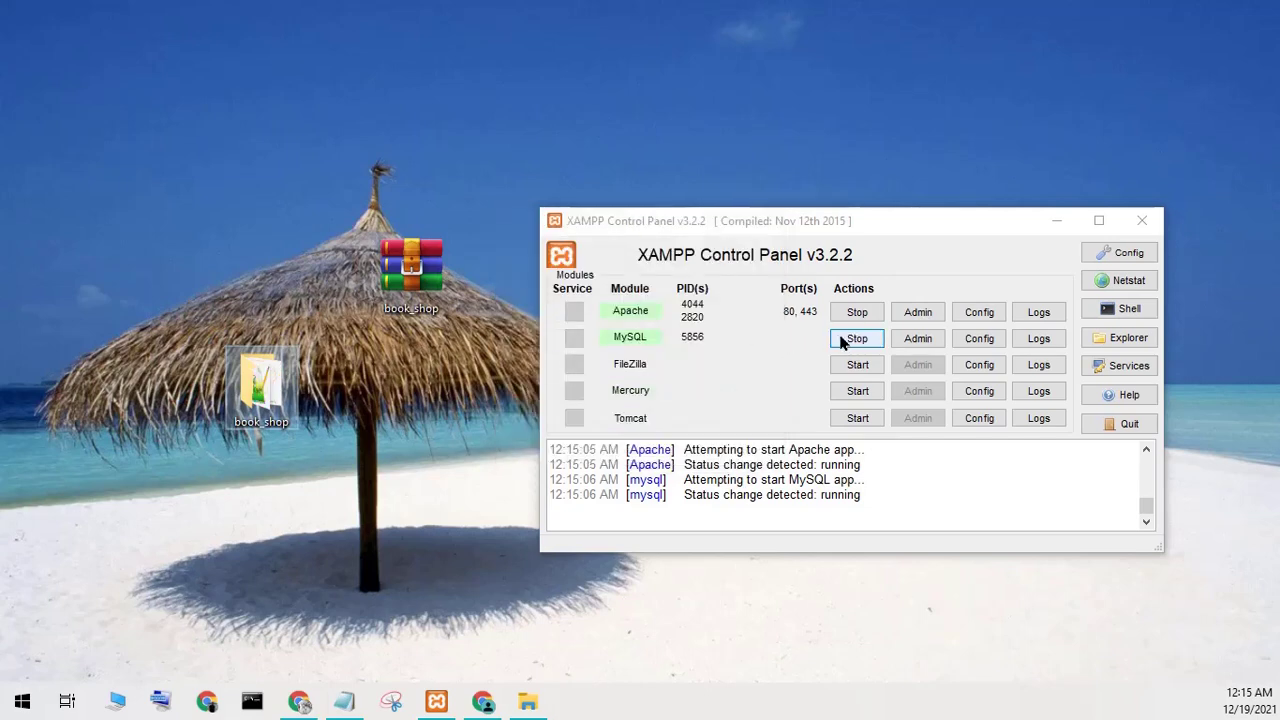
Drag the extracted book_shop folder beside its archive and minimize the XAMPP Control Panel.
{"action": "left_click", "coordinate": [490, 708]}
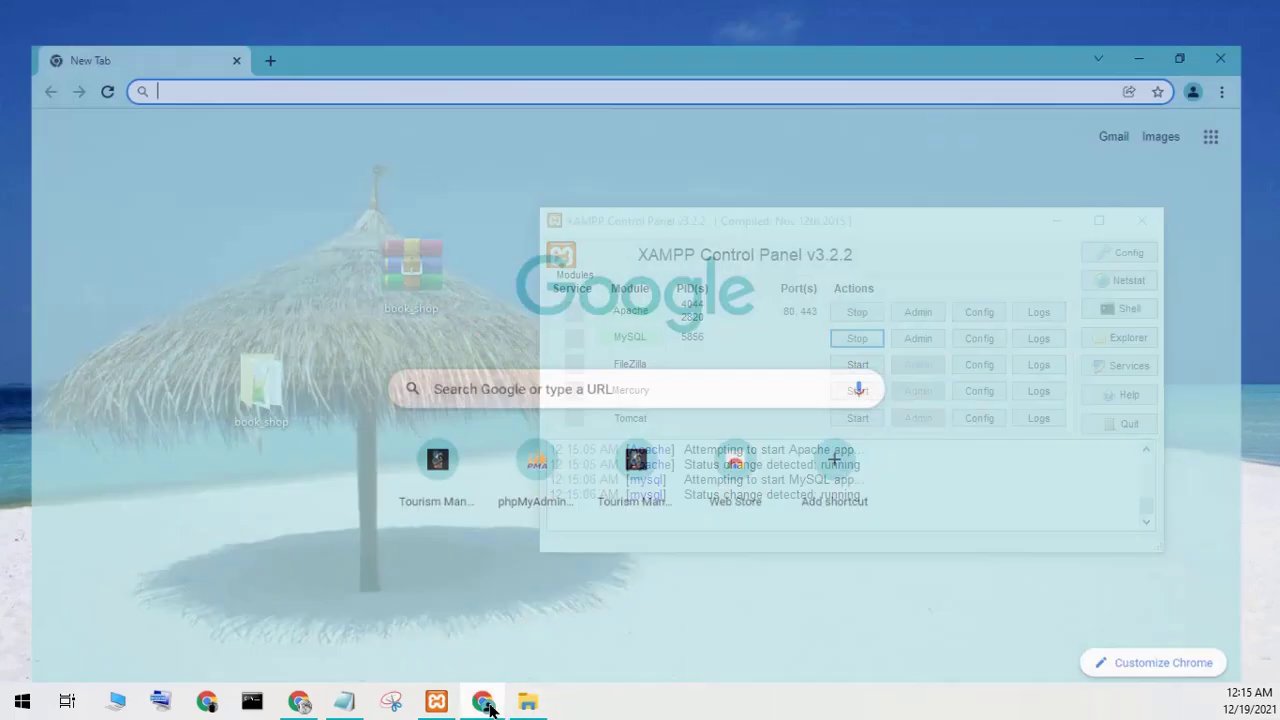
{"action": "left_click", "coordinate": [486, 704]}
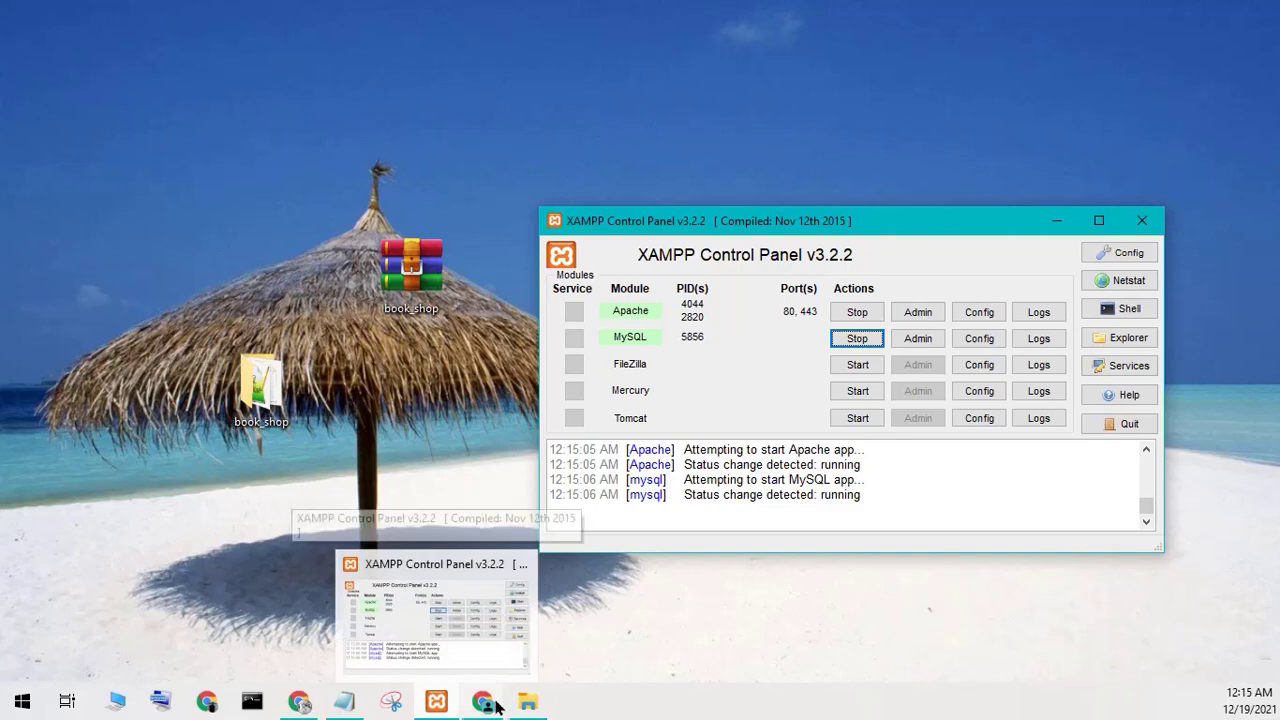
{"action": "left_click", "coordinate": [762, 591]}
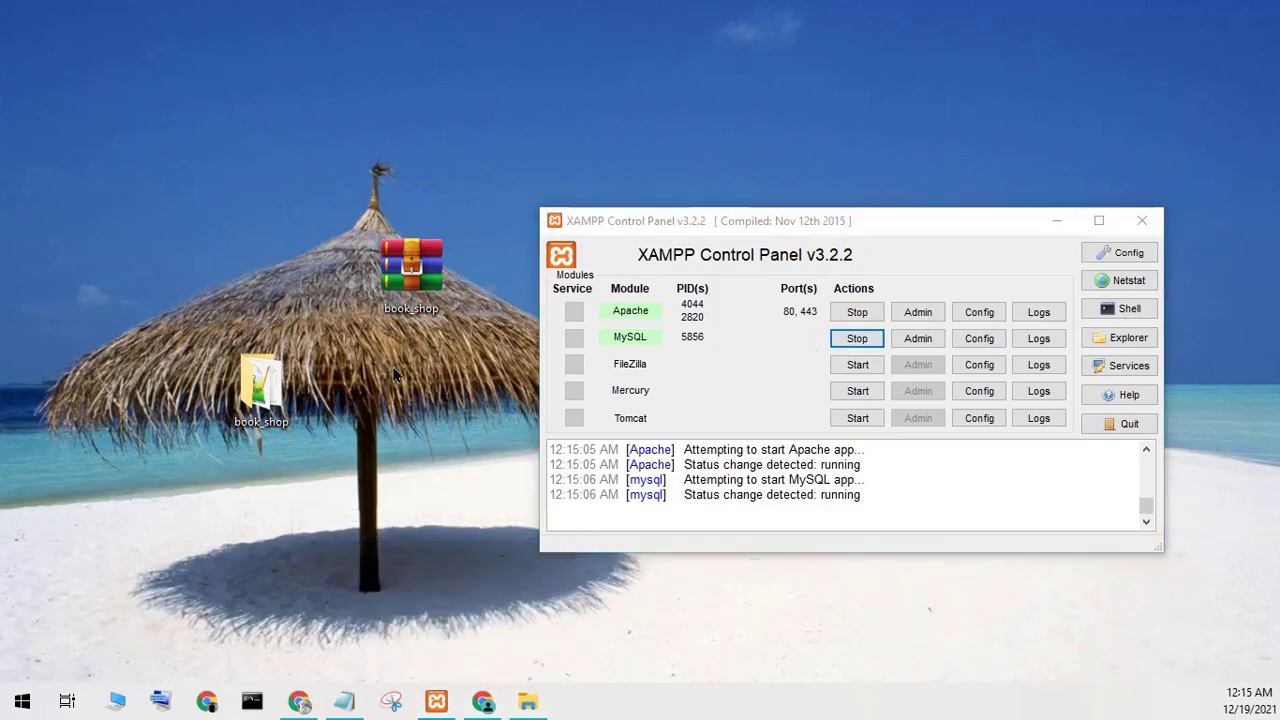
{"action": "left_click_drag", "start_coordinate": [260, 385], "coordinate": [336, 272]}
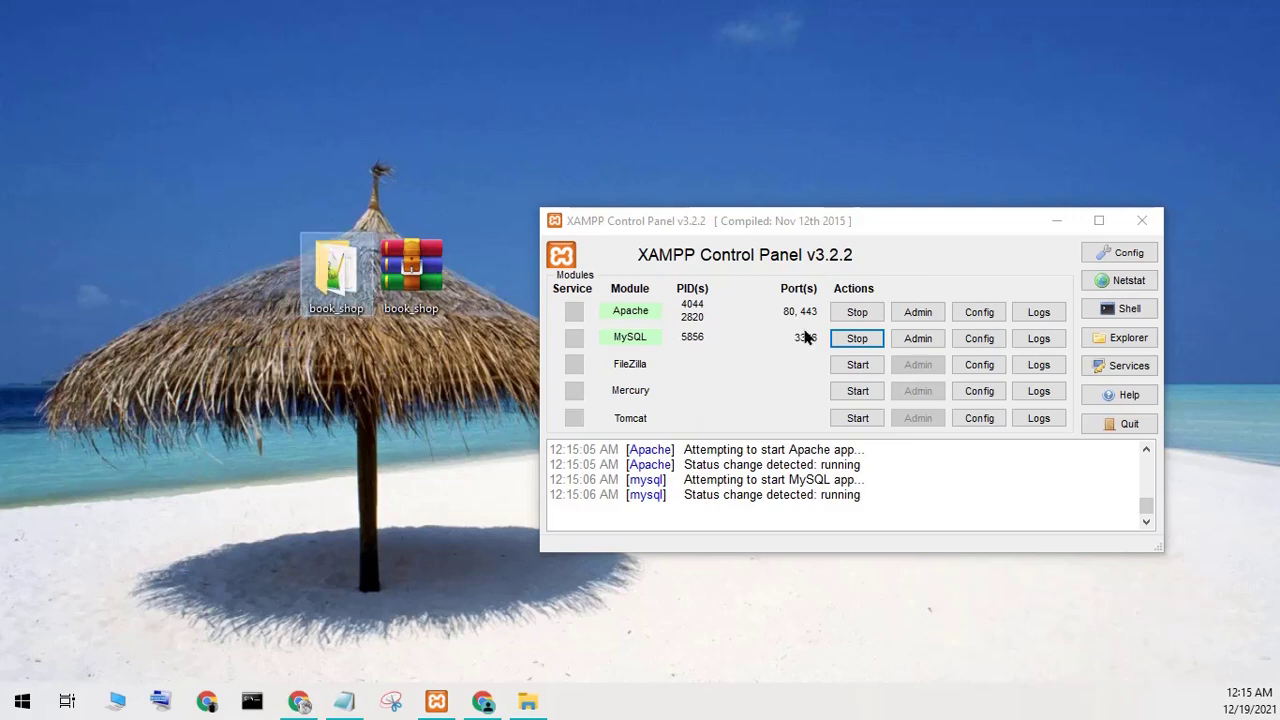
{"action": "left_click", "coordinate": [1040, 220]}
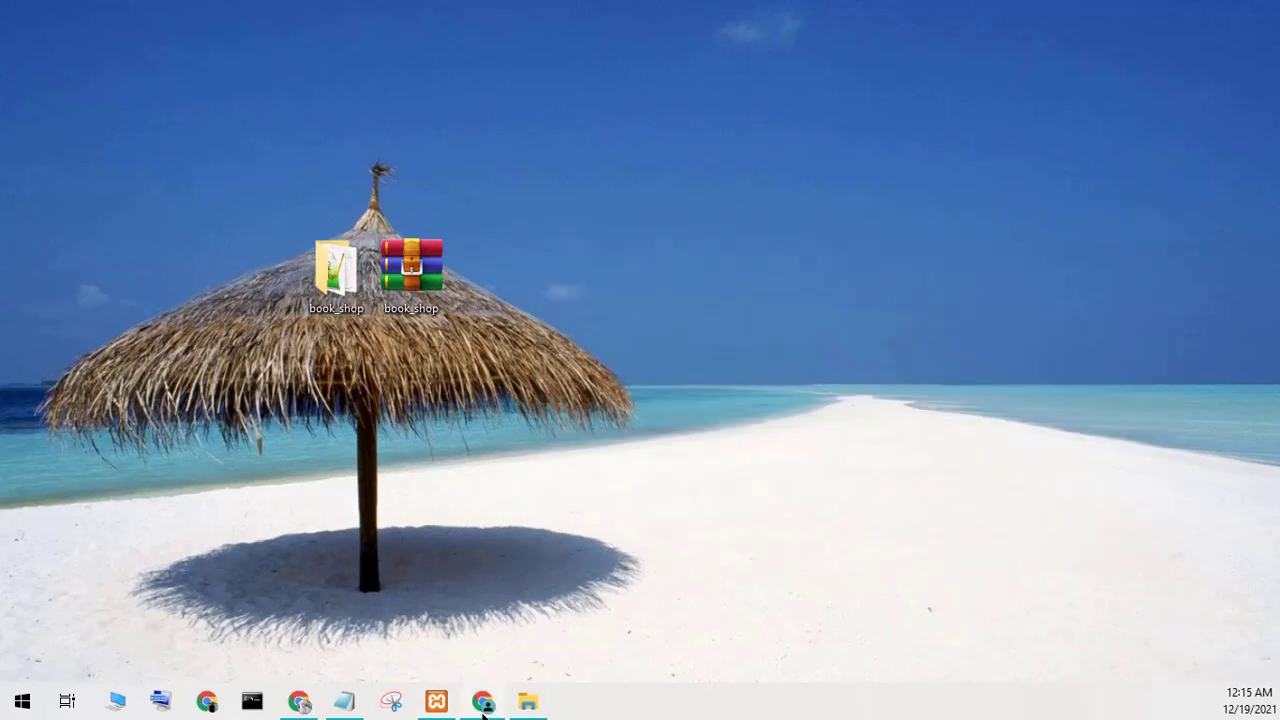
{"action": "left_click", "coordinate": [483, 701]}
Write the Notepad reminder 'type localhost/phpmyadmin', then bring Chrome's new tab page forward.
{"action": "left_click", "coordinate": [344, 701]}
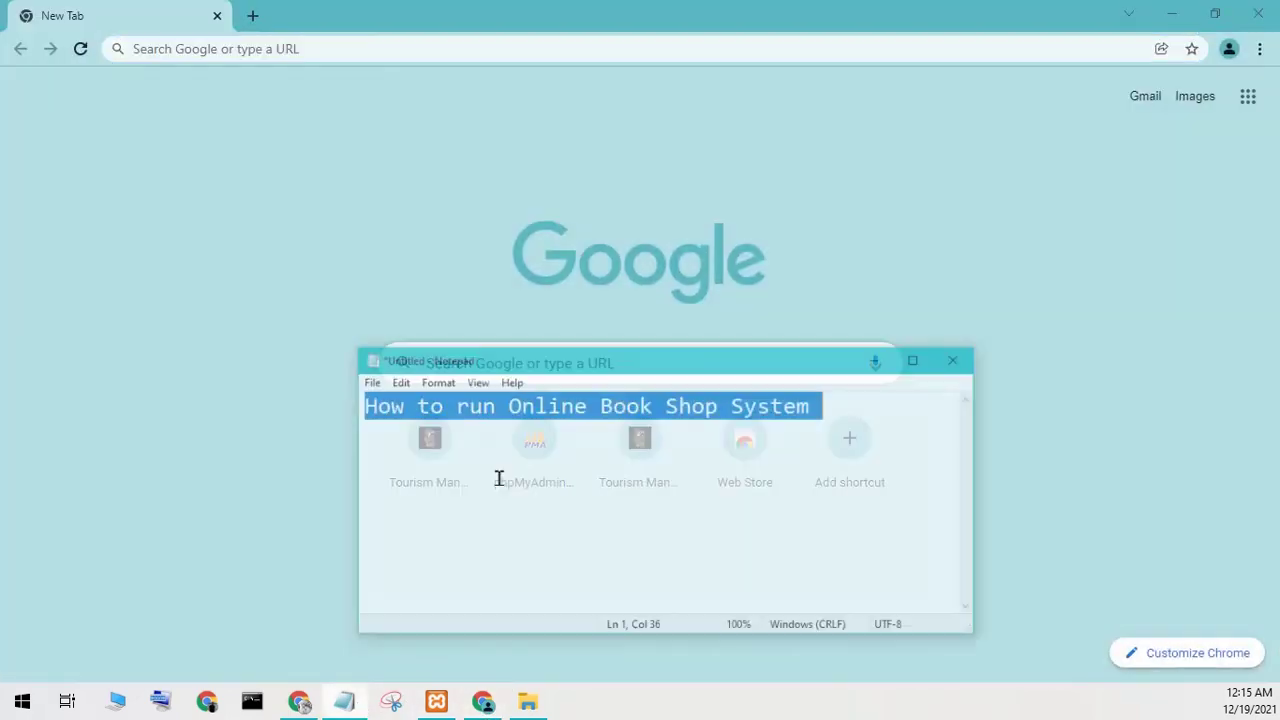
{"action": "type", "text": "ty"}
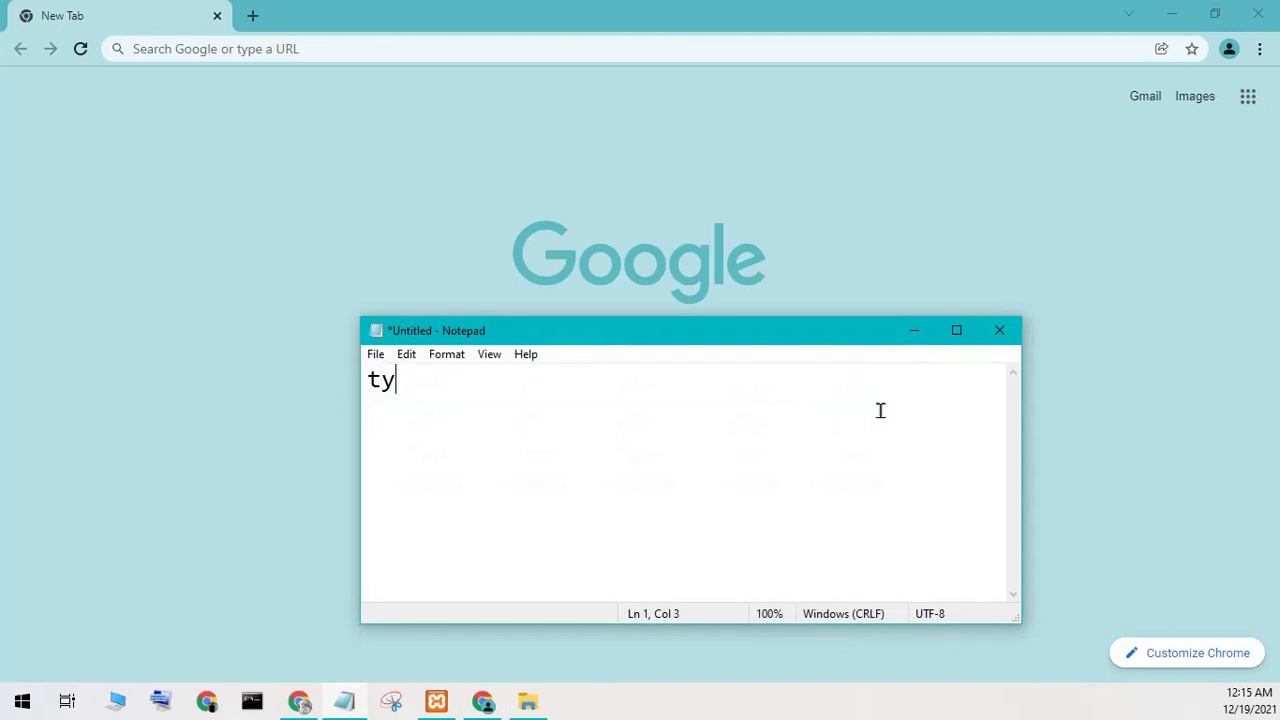
{"action": "type", "text": "pe localocl"}
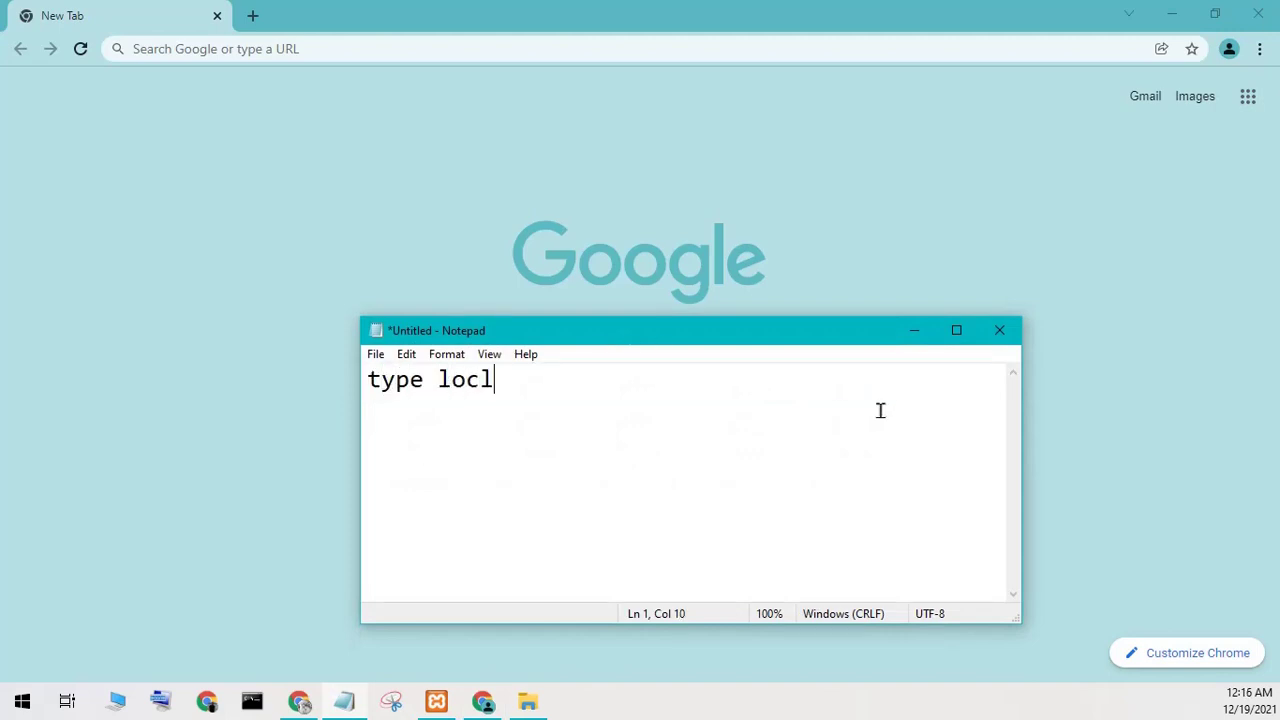
{"action": "key", "text": "BackSpace"}
{"action": "type", "text": "alhost "}
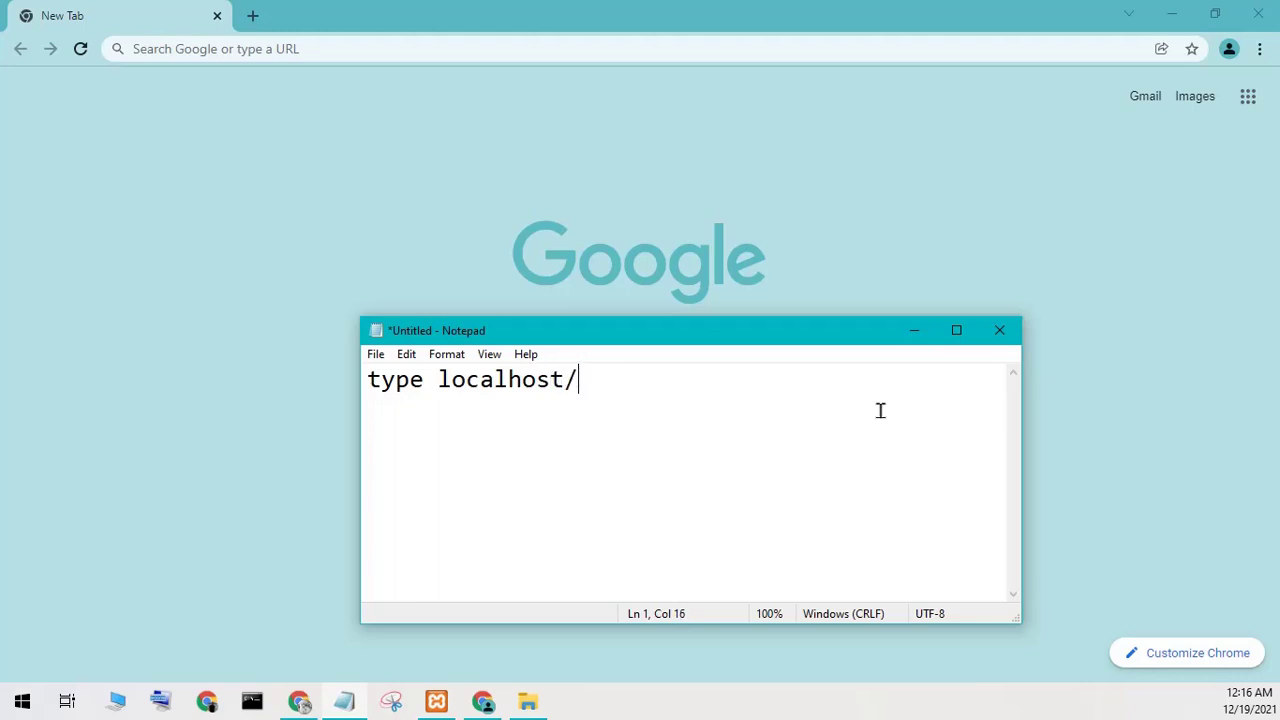
{"action": "type", "text": "phpmyadmin"}
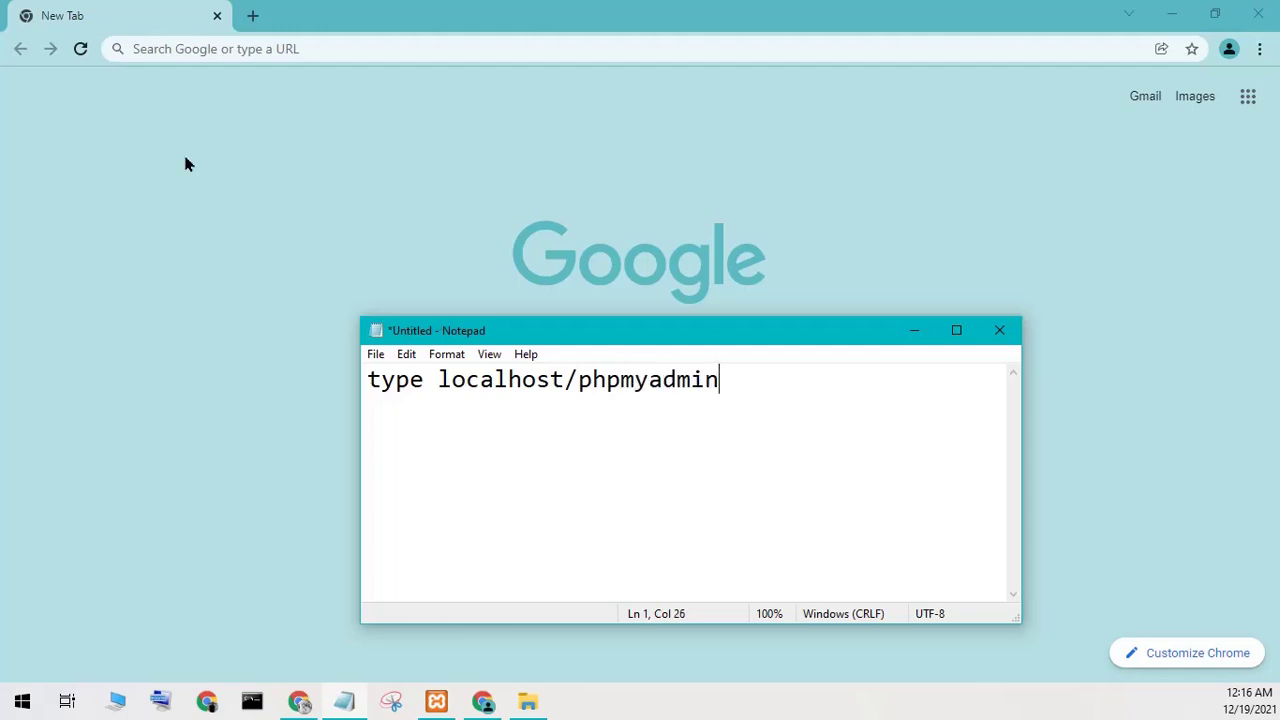
{"action": "left_click", "coordinate": [245, 68]}
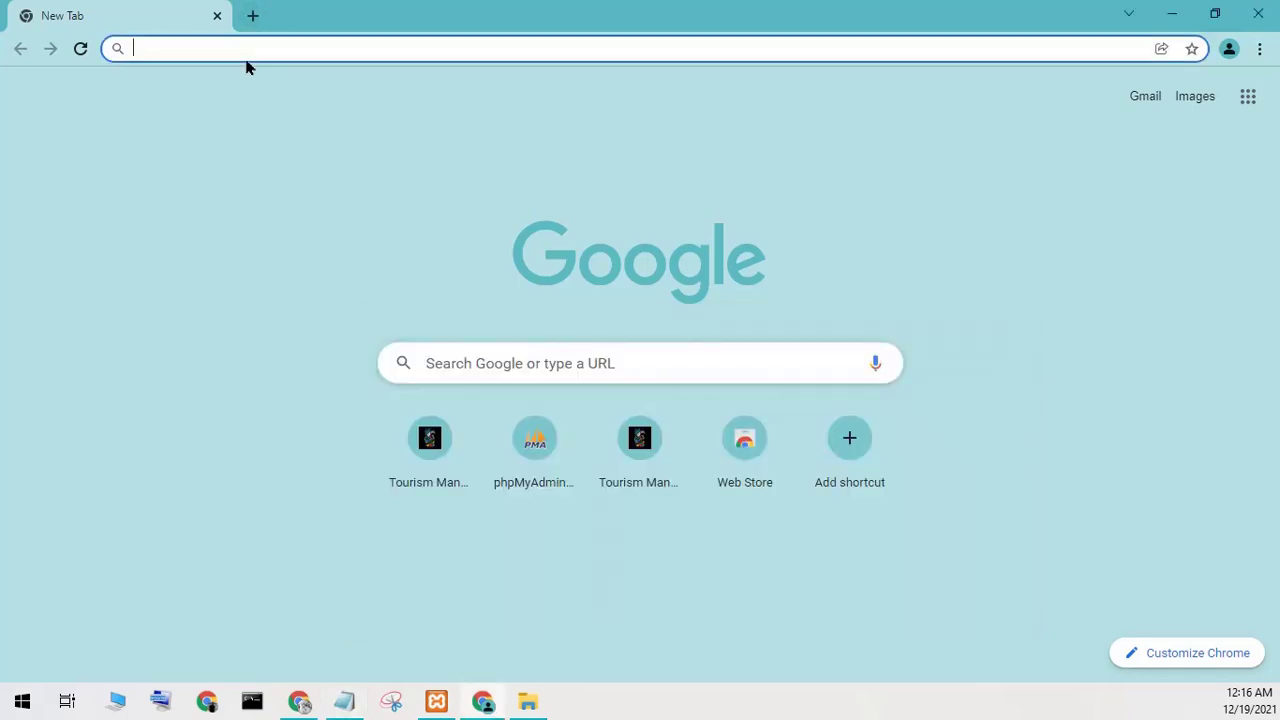
Enter the localhost/phpmyadmin address, which loads misspelled and returns a 404 page.
{"action": "type", "text": "local"}
{"action": "key", "text": "BackSpace"}
{"action": "key", "text": "BackSpace"}
{"action": "key", "text": "BackSpace"}
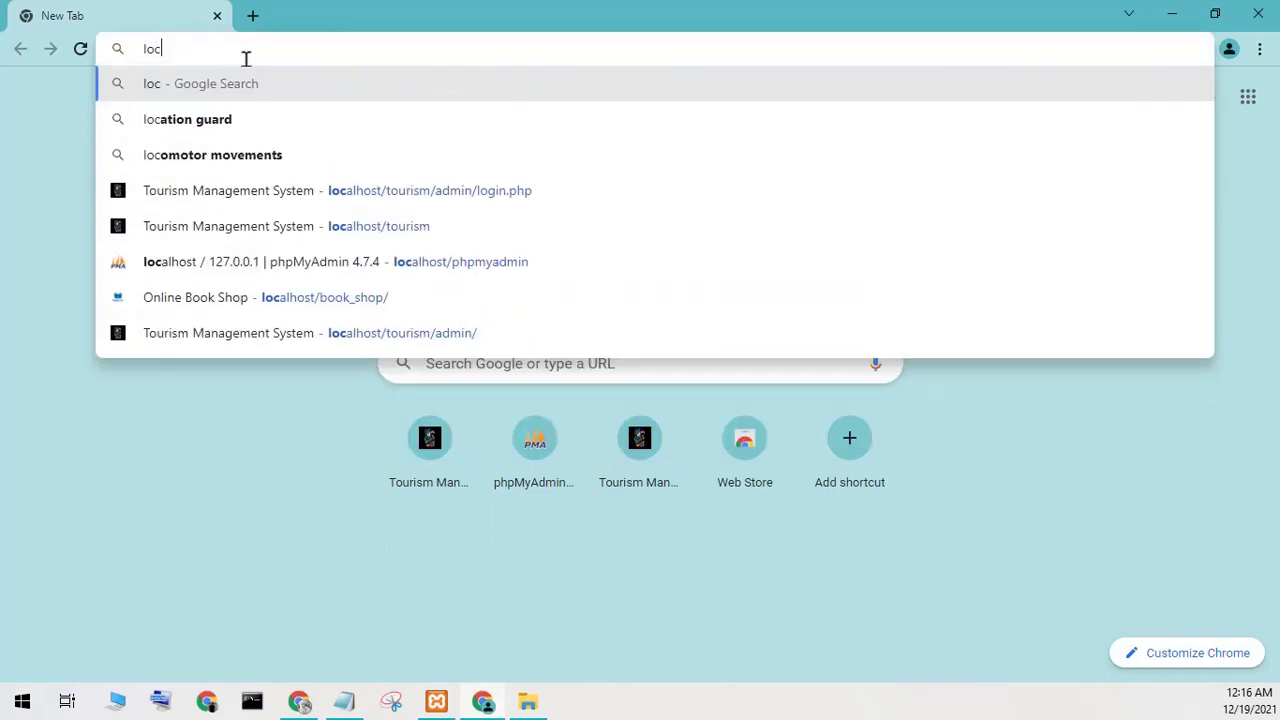
{"action": "type", "text": "alhost"}
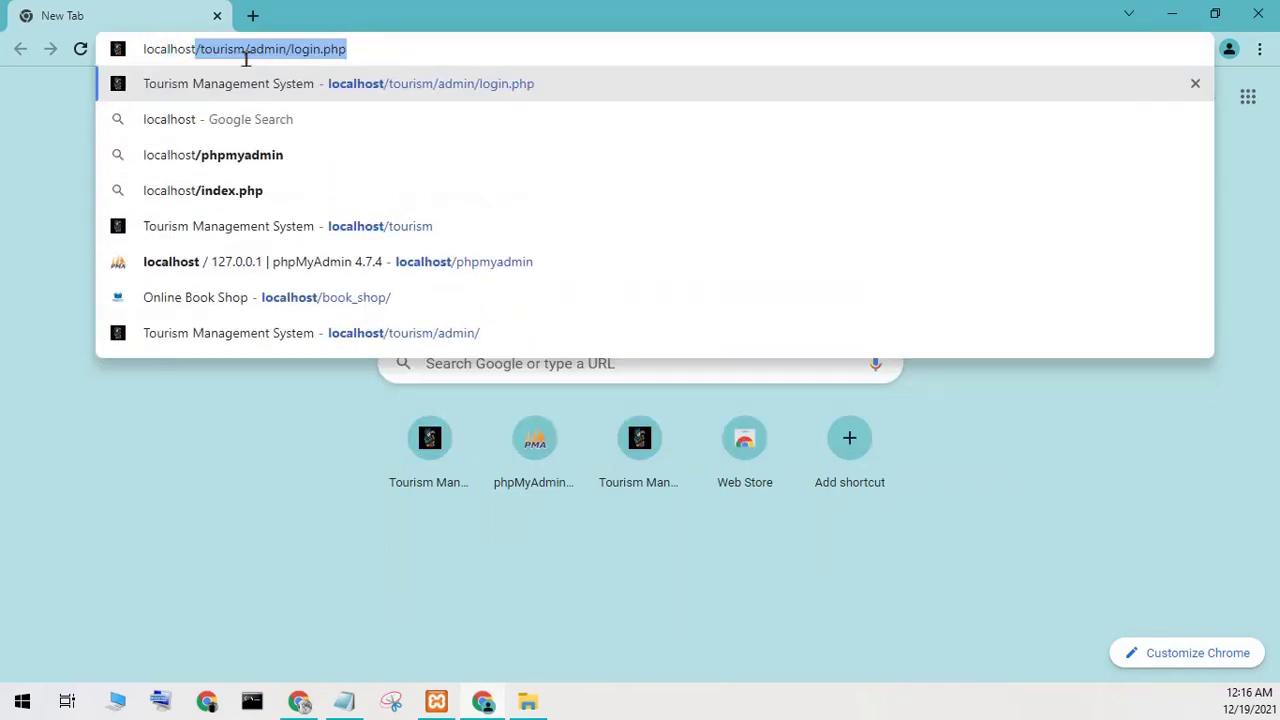
{"action": "type", "text": "/"}
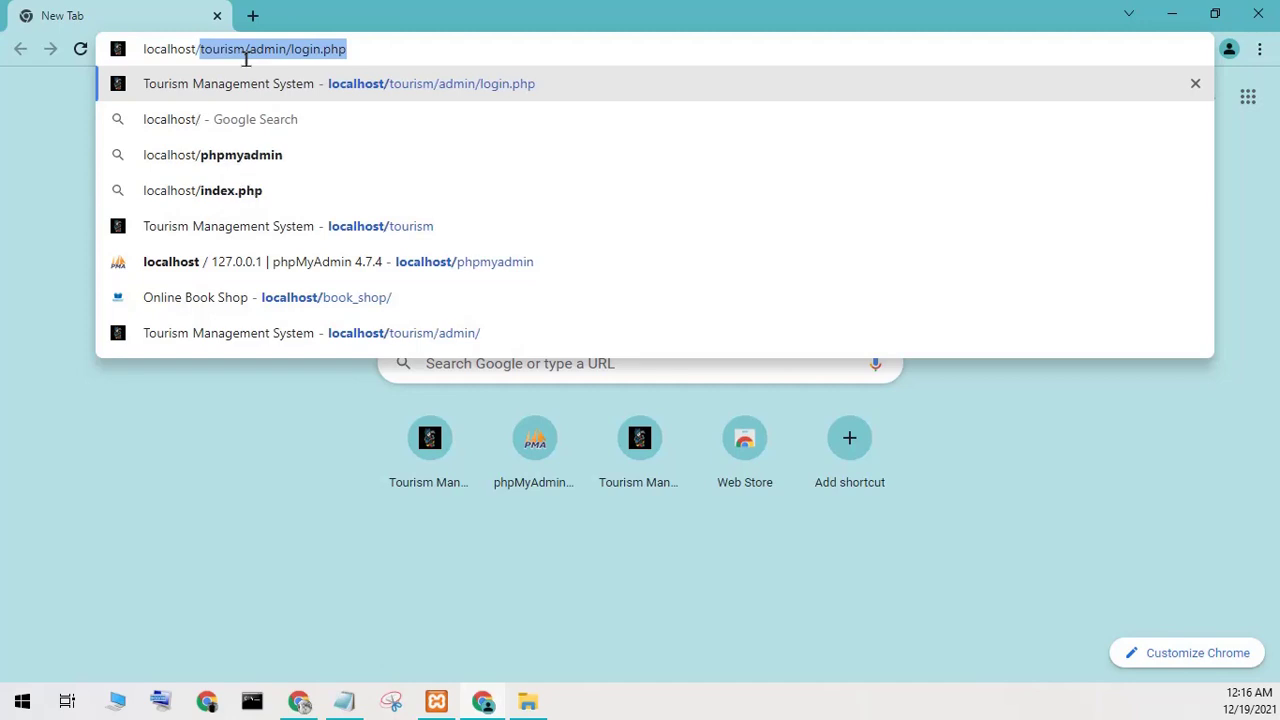
{"action": "type", "text": "php"}
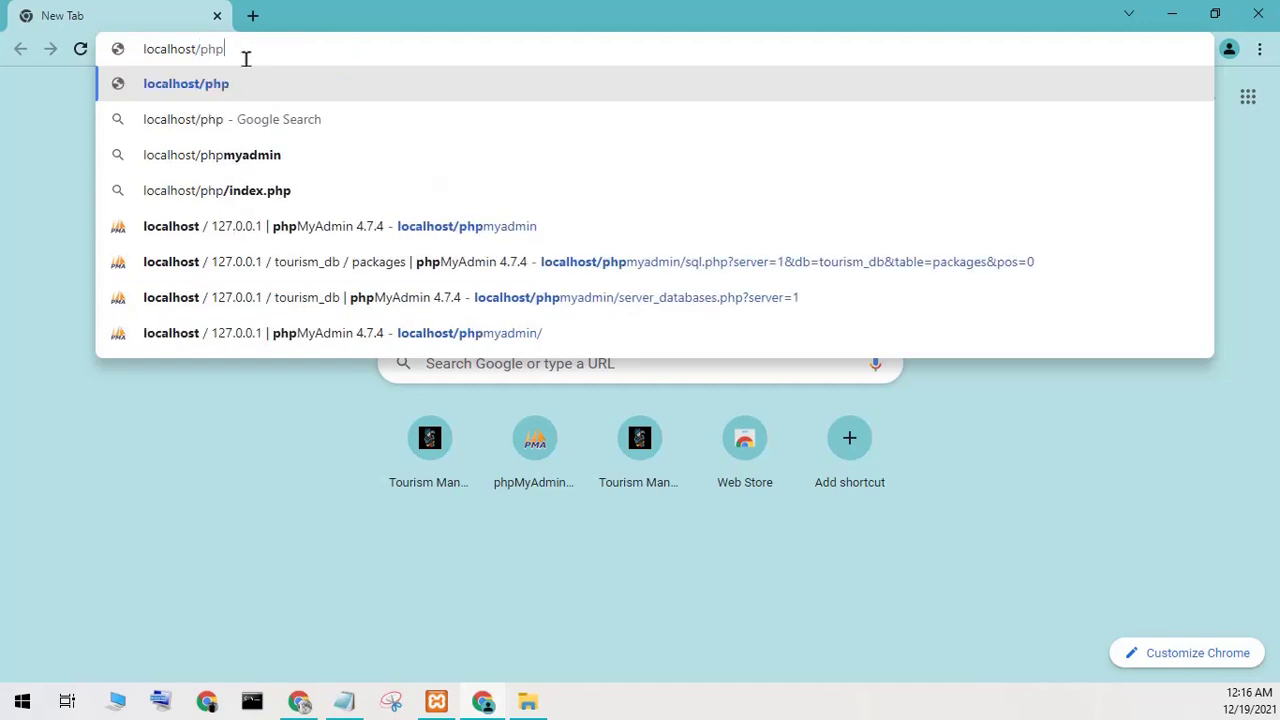
{"action": "type", "text": "ma"}
{"action": "key", "text": "BackSpace"}
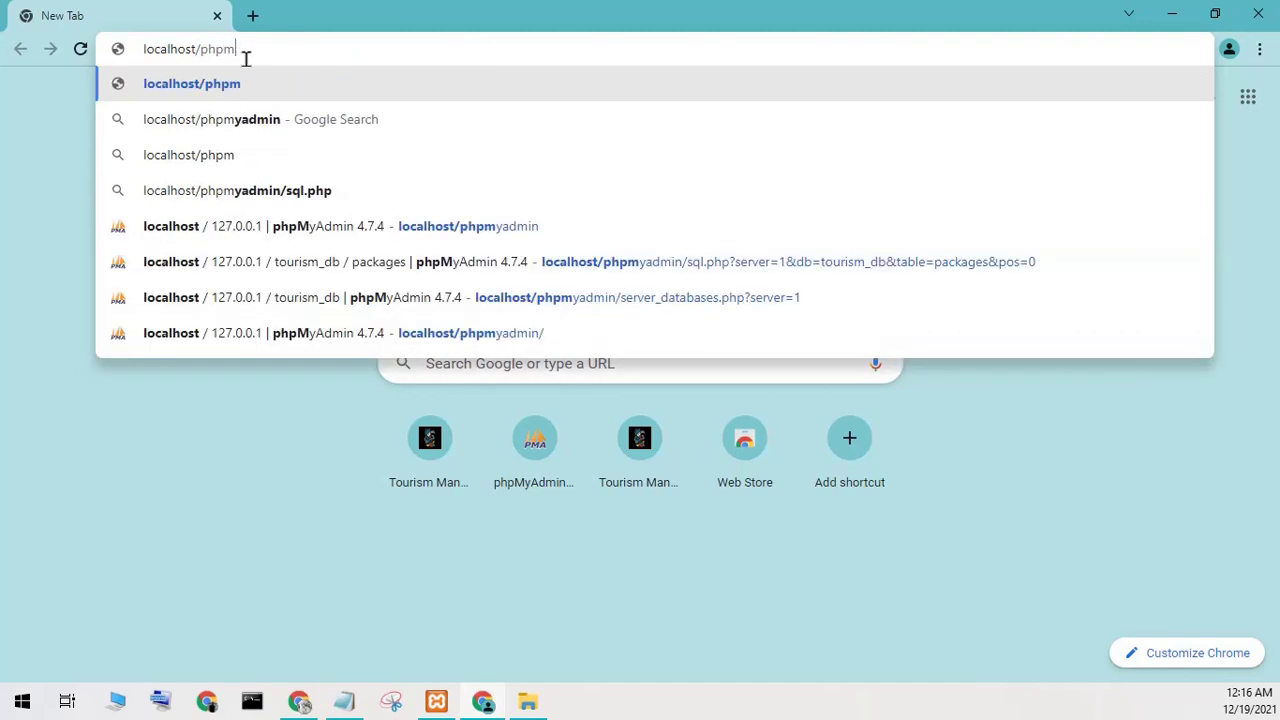
{"action": "type", "text": "ydamin"}
{"action": "key", "text": "Return"}
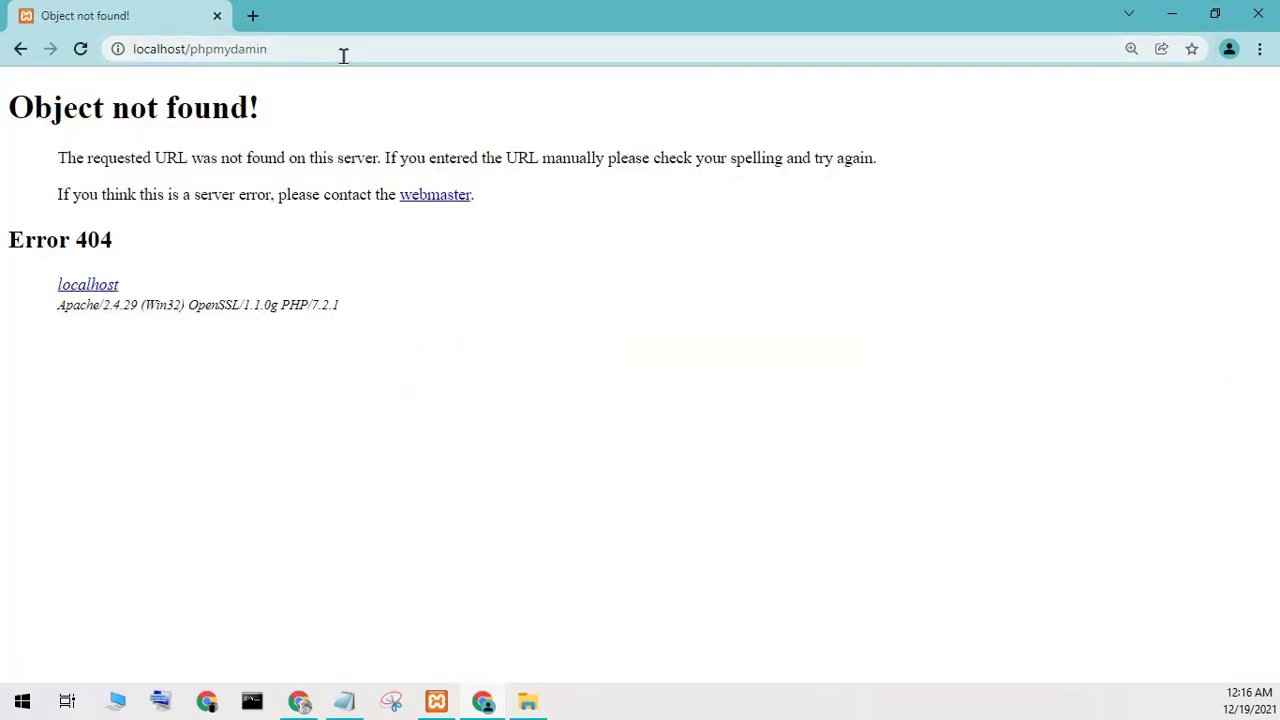
Correct the misspelled address and load the phpMyAdmin home page at localhost/phpmyadmin.
{"action": "left_click", "coordinate": [287, 51]}
{"action": "left_click", "coordinate": [287, 51]}
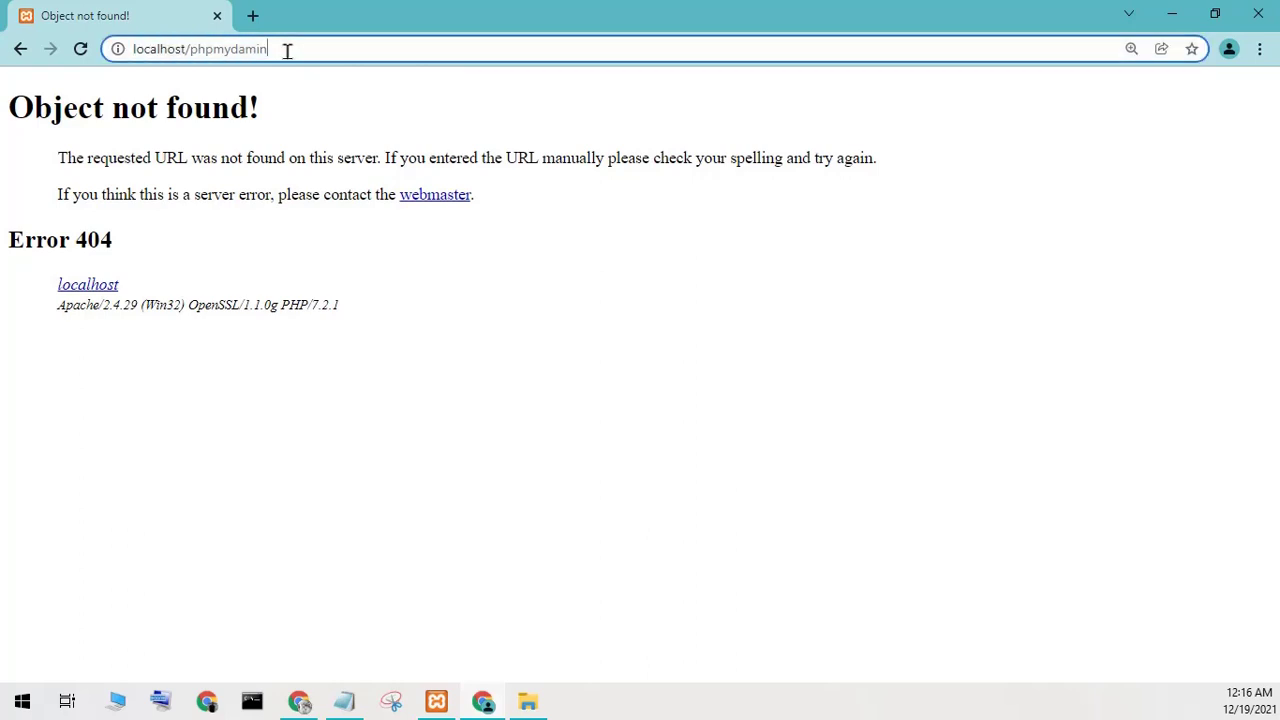
{"action": "key", "text": "BackSpace"}
{"action": "key", "text": "BackSpace"}
{"action": "key", "text": "BackSpace"}
{"action": "key", "text": "BackSpace"}
{"action": "key", "text": "BackSpace"}
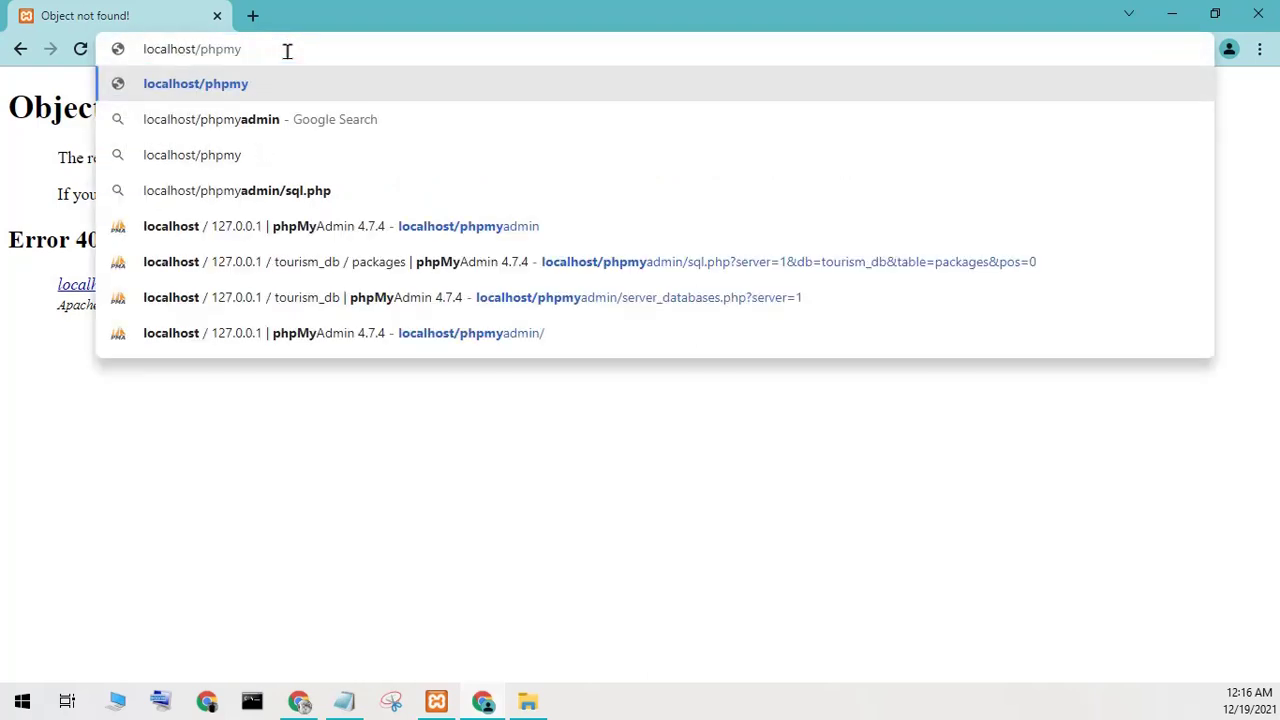
{"action": "type", "text": "admin"}
{"action": "key", "text": "Return"}
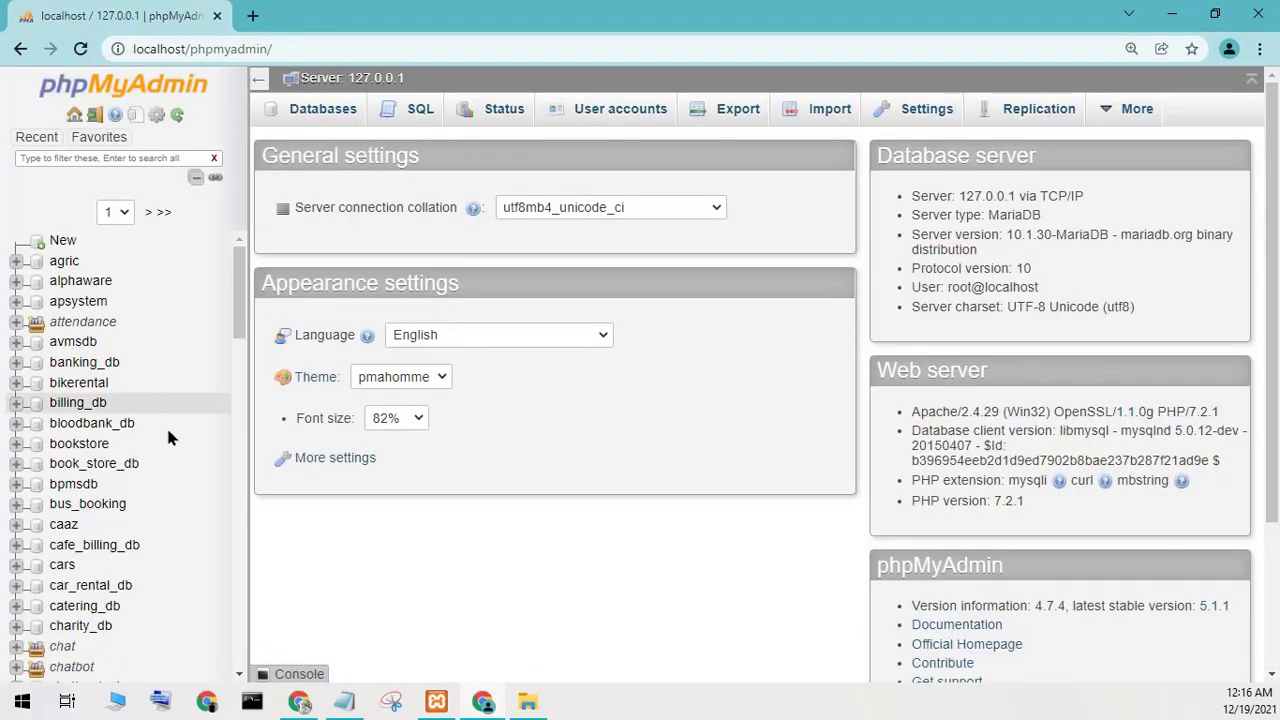
Open phpMyAdmin's New database page and focus the database name field.
{"action": "left_click", "coordinate": [344, 700]}
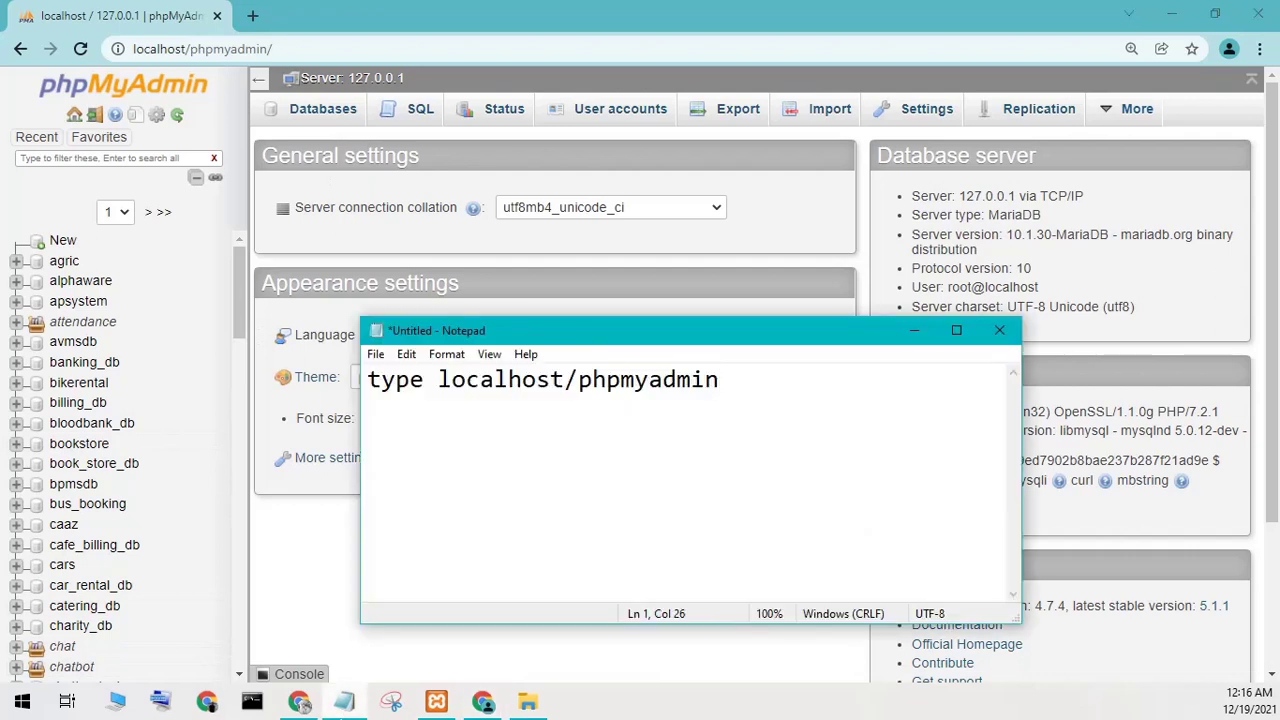
{"action": "left_click", "coordinate": [60, 242]}
{"action": "left_click", "coordinate": [354, 258]}
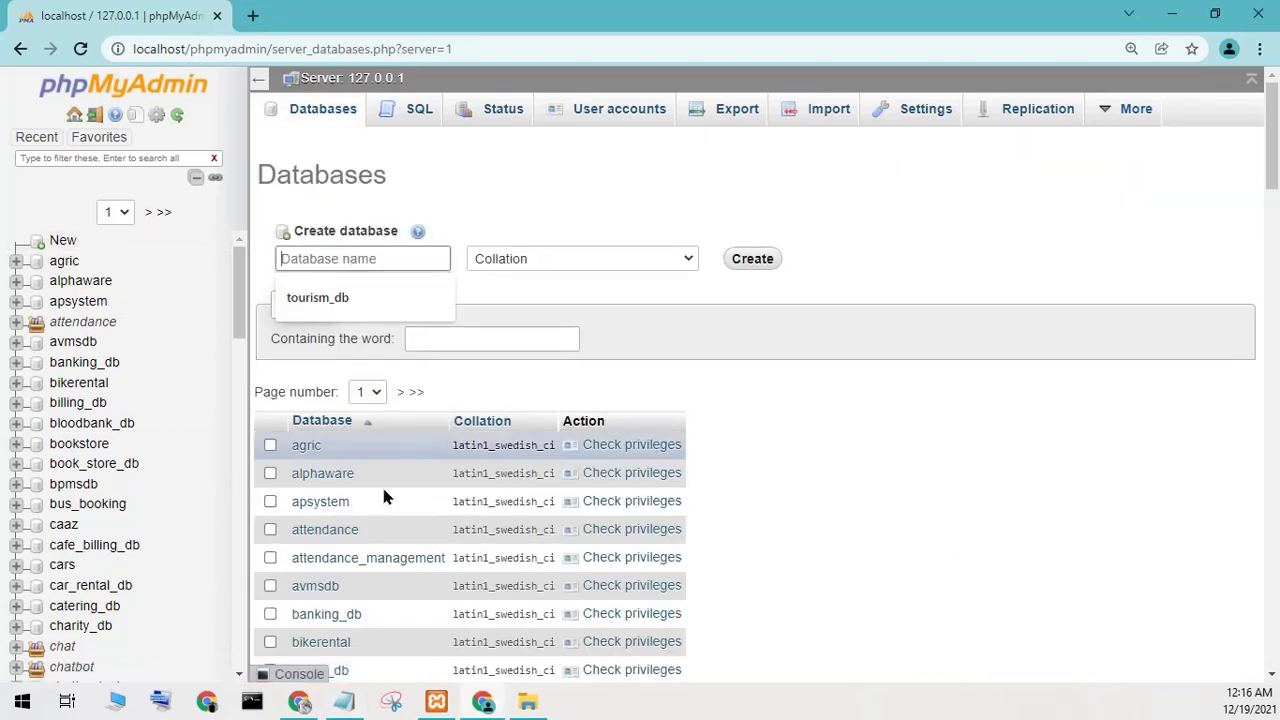
Replace the Notepad note with 'create databas', then minimize Notepad and Chrome to show the desktop.
{"action": "left_click", "coordinate": [344, 701]}
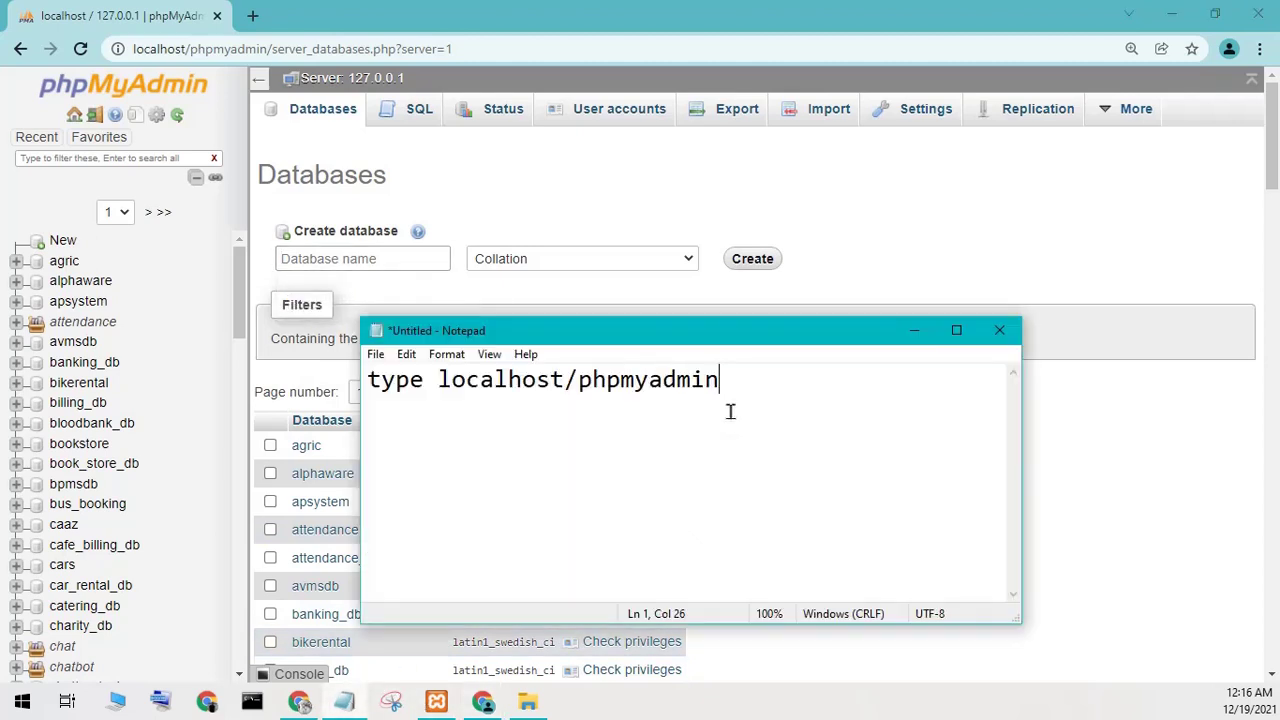
{"action": "key", "text": "ctrl+a"}
{"action": "type", "text": "cr"}
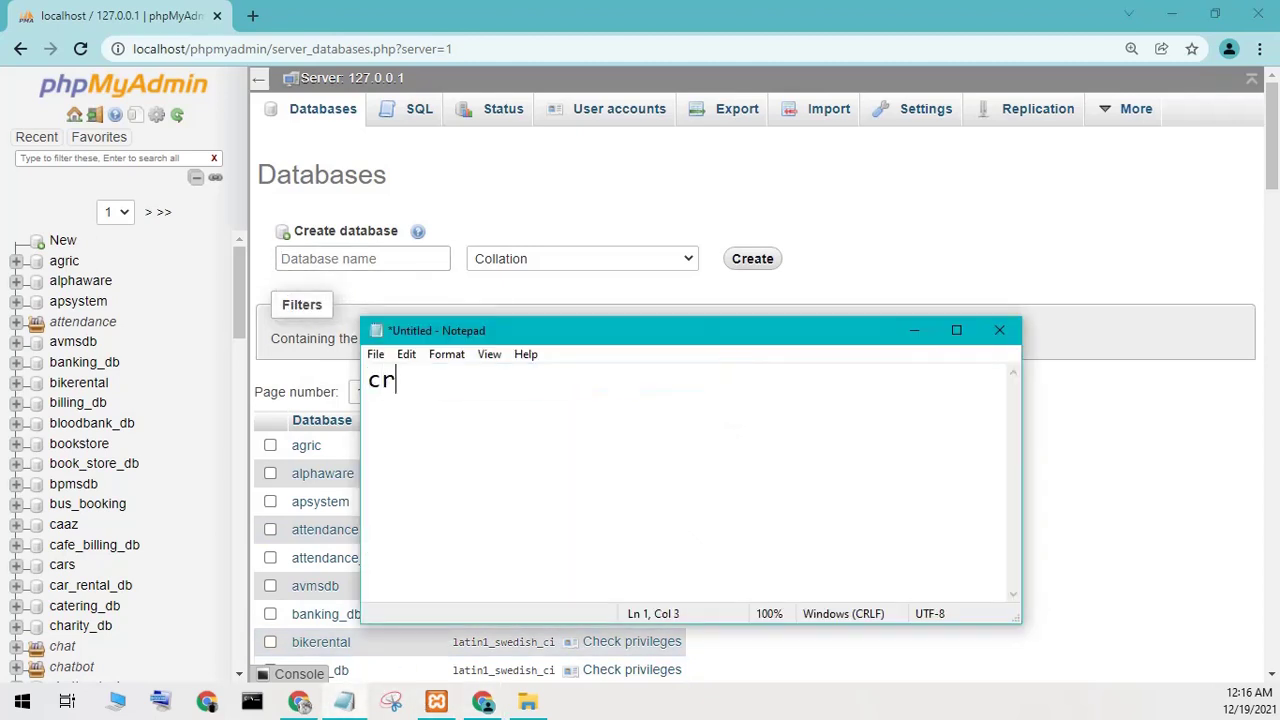
{"action": "type", "text": "eate data"}
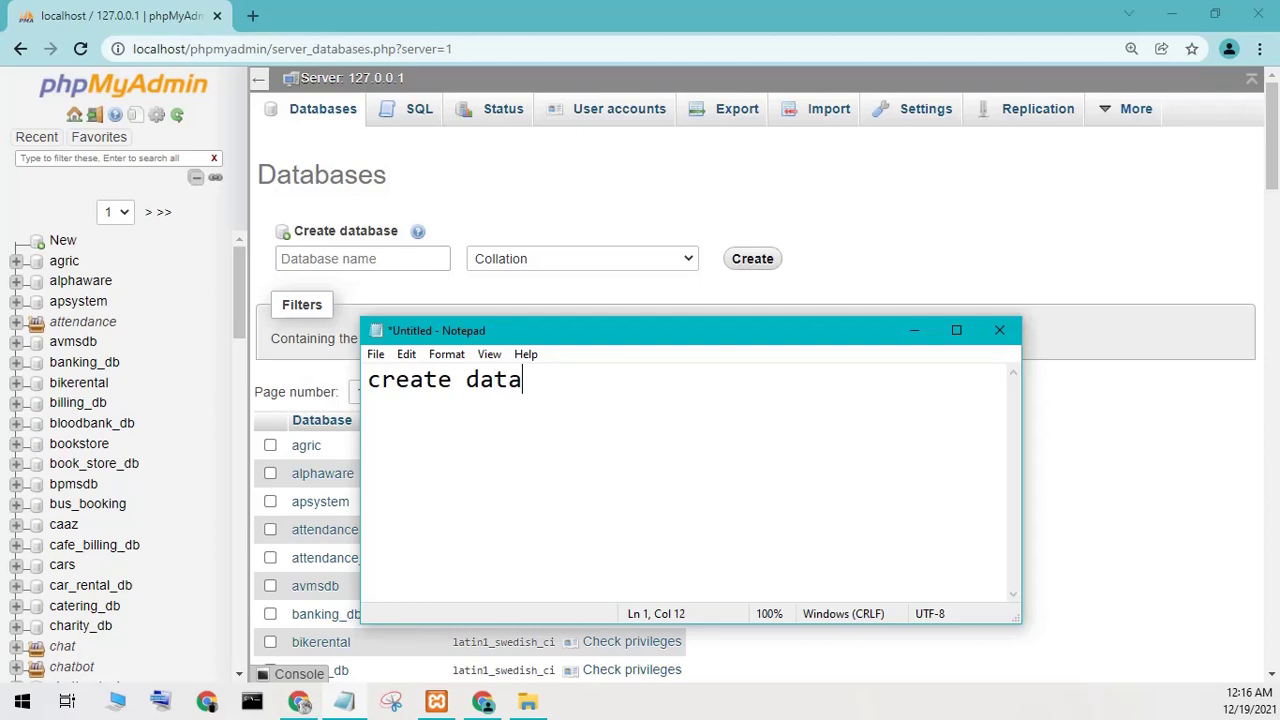
{"action": "type", "text": "base"}
{"action": "left_click", "coordinate": [913, 330]}
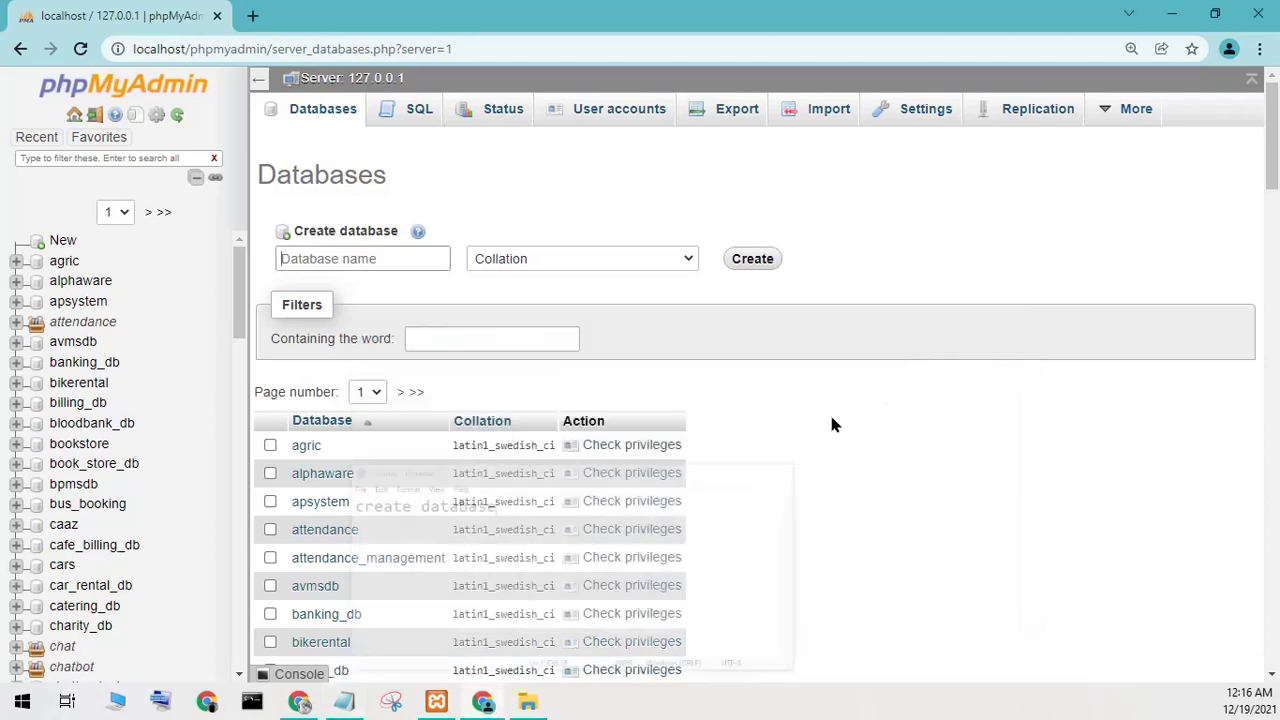
{"action": "left_click", "coordinate": [1171, 14]}
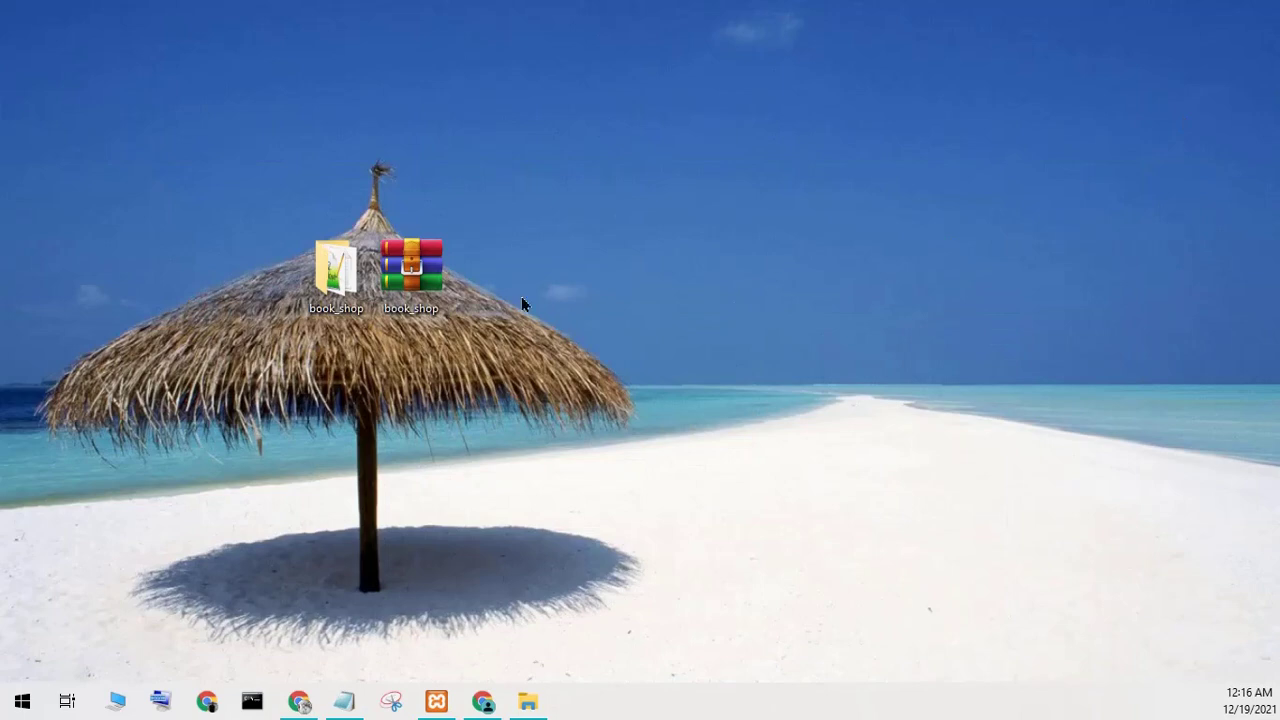
Open the book_shop project's readme in Notepad, maximised, and read through its setup steps.
{"action": "double_click", "coordinate": [335, 285]}
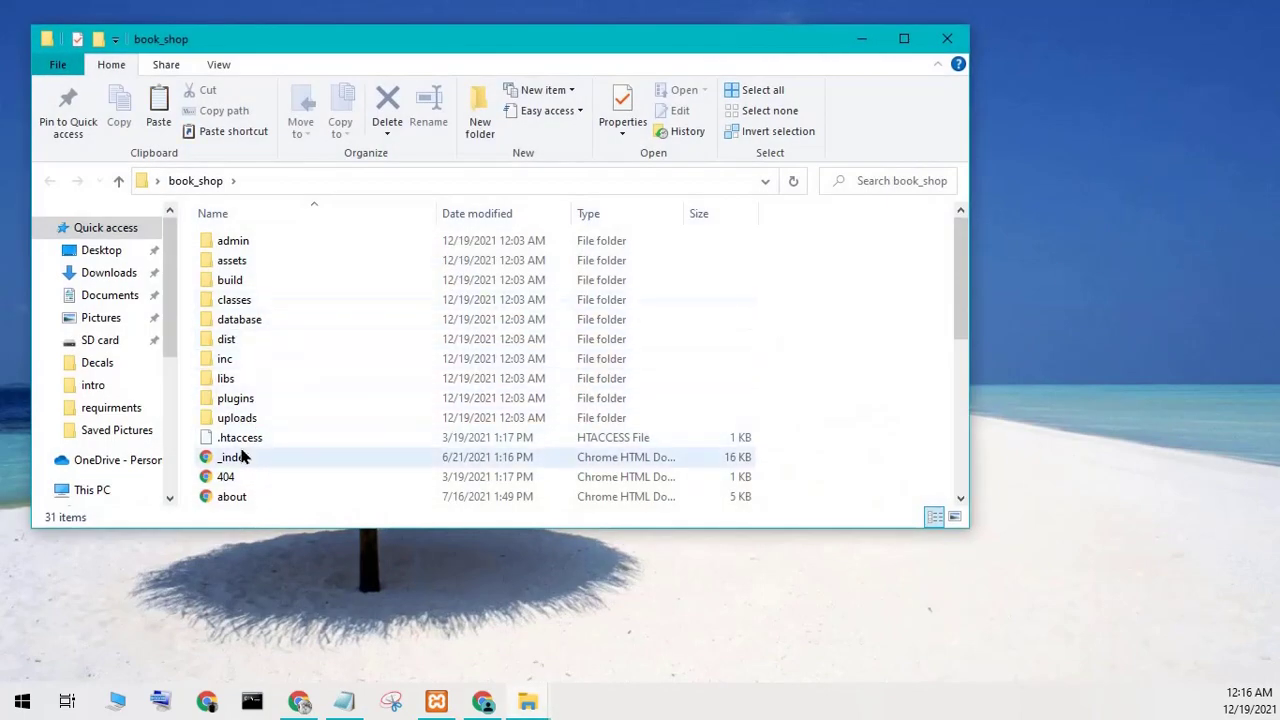
{"action": "left_click_drag", "start_coordinate": [960, 277], "coordinate": [960, 430]}
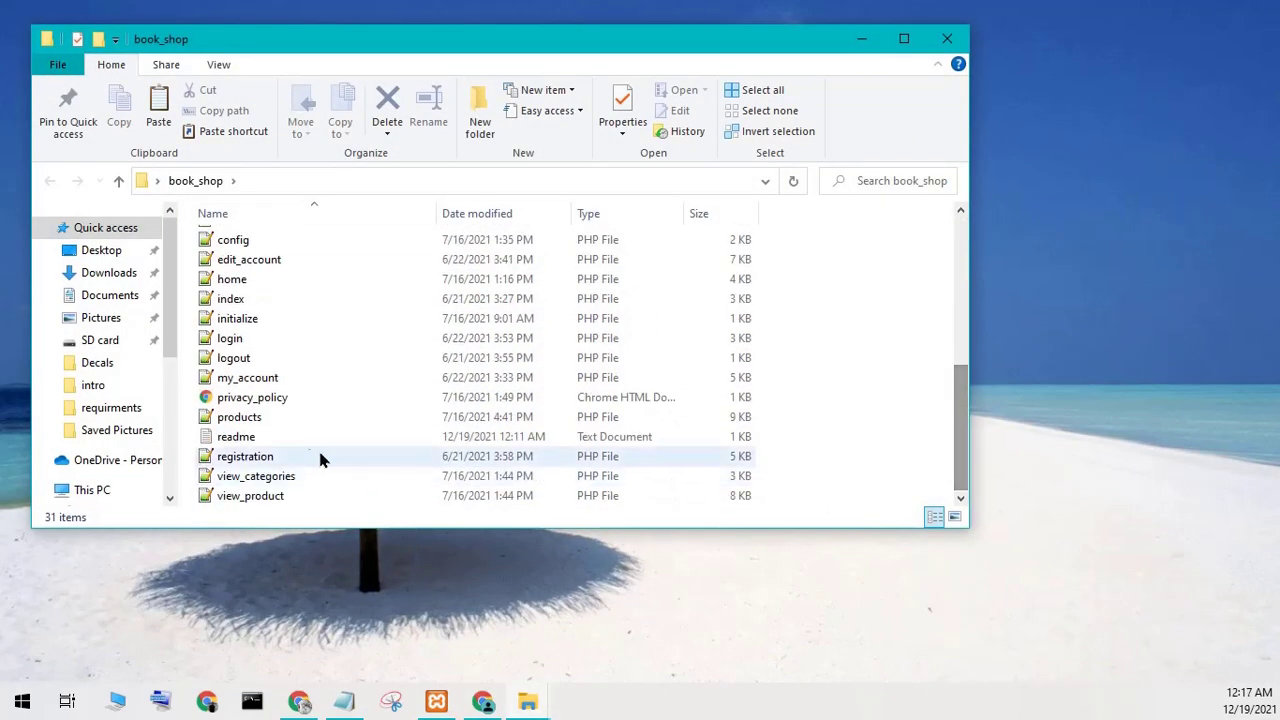
{"action": "double_click", "coordinate": [280, 436]}
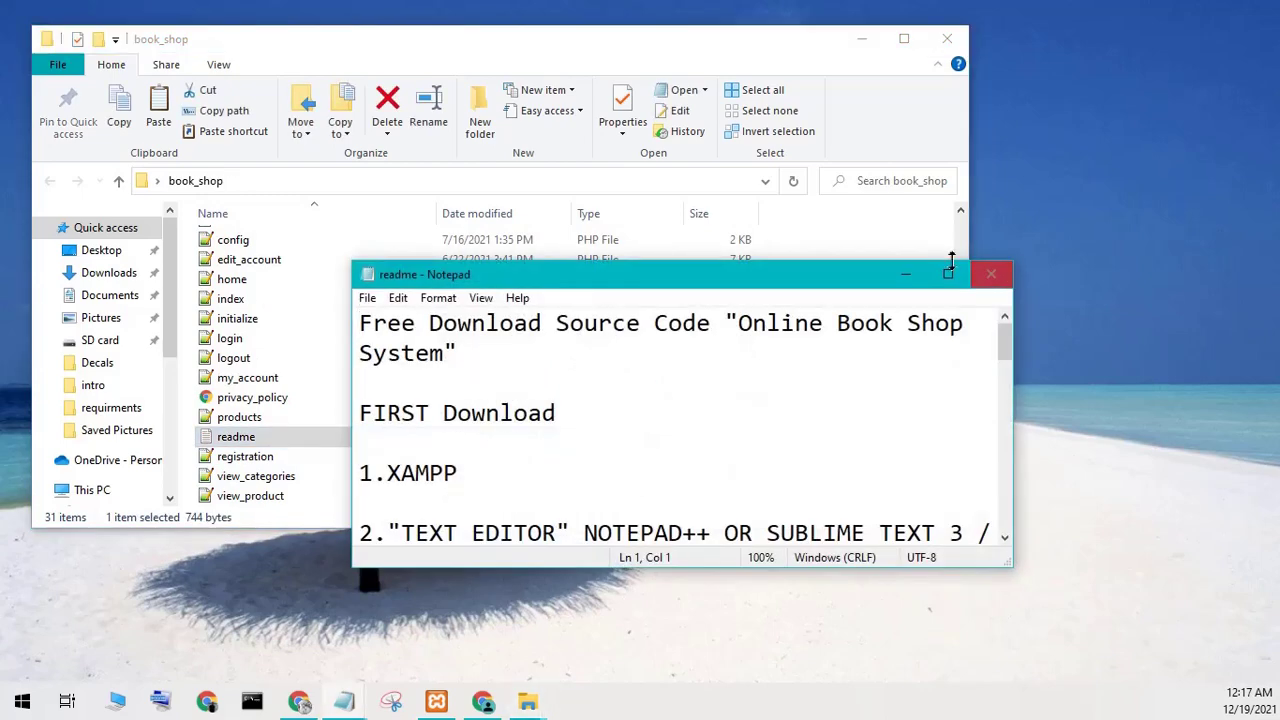
{"action": "left_click", "coordinate": [948, 273]}
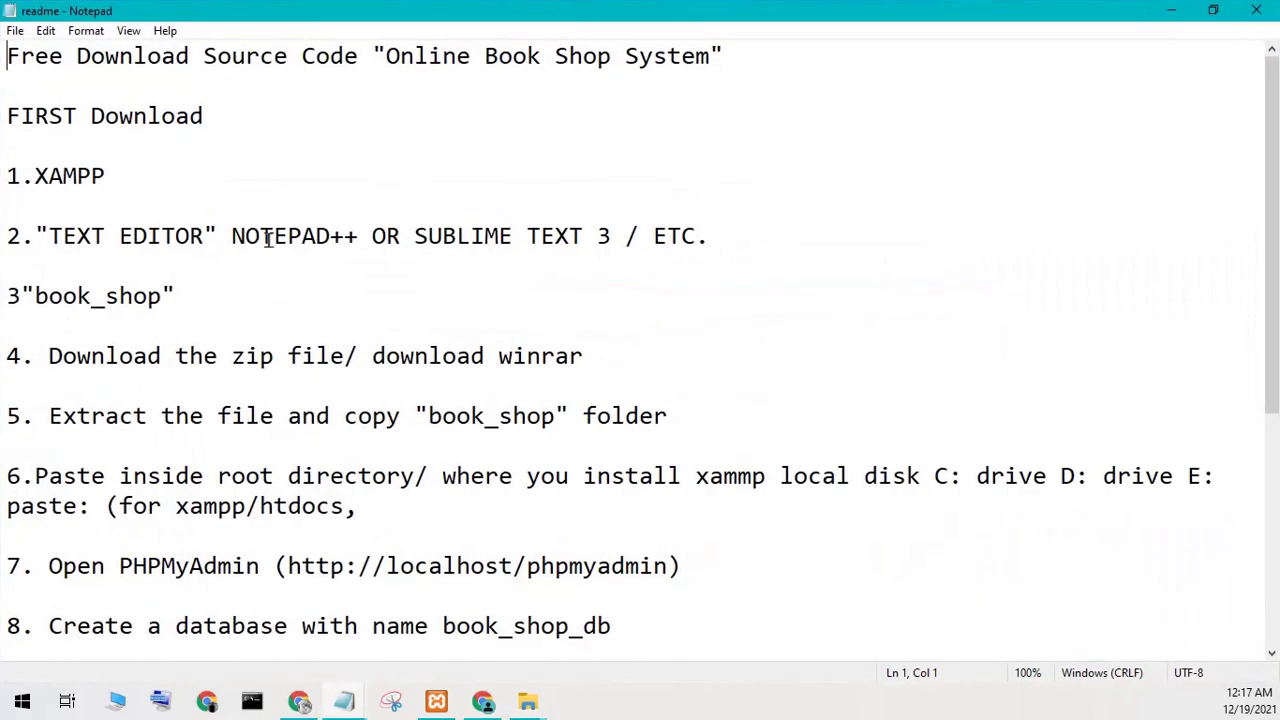
{"action": "left_click_drag", "start_coordinate": [258, 235], "coordinate": [586, 236]}
{"action": "left_click", "coordinate": [545, 265]}
{"action": "left_click_drag", "start_coordinate": [72, 356], "coordinate": [552, 356]}
{"action": "left_click", "coordinate": [488, 394]}
{"action": "left_click_drag", "start_coordinate": [49, 414], "coordinate": [623, 414]}
{"action": "left_click", "coordinate": [856, 452]}
{"action": "scroll", "coordinate": [474, 459], "scroll_direction": "down", "scroll_amount": 5}
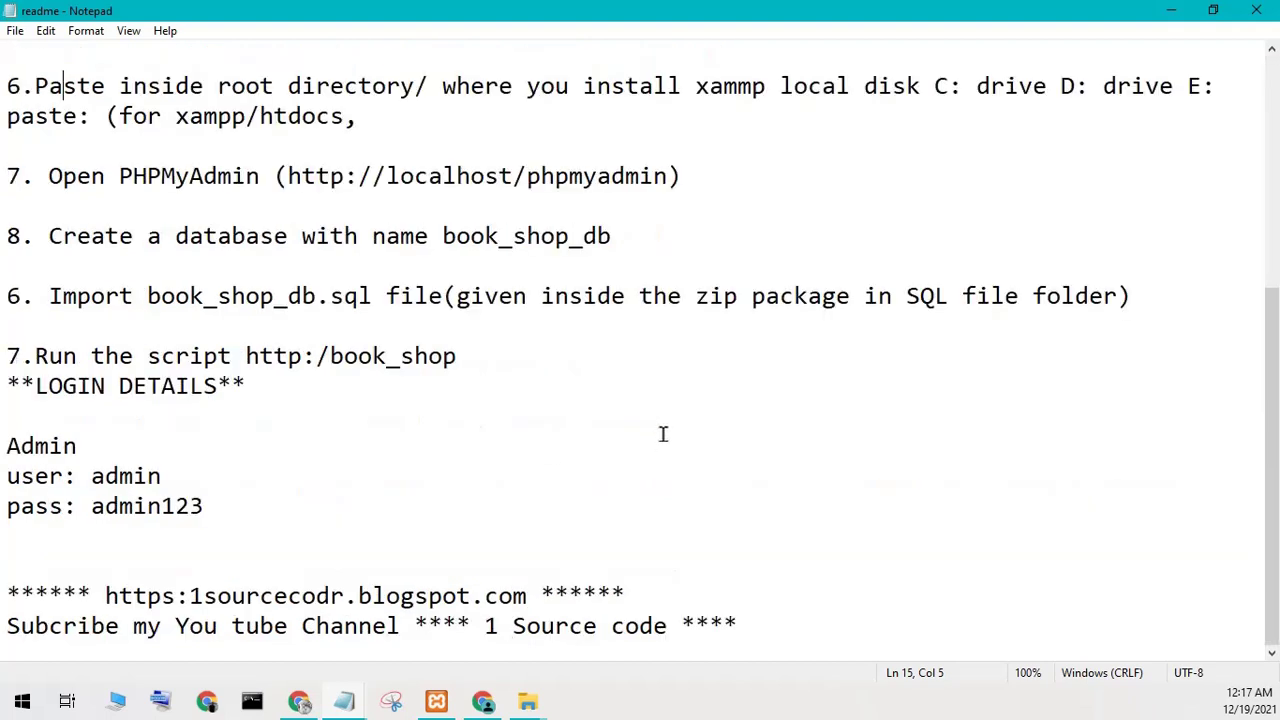
Copy the database name book_shop_db from the readme and return to phpMyAdmin's Databases page.
{"action": "double_click", "coordinate": [524, 236]}
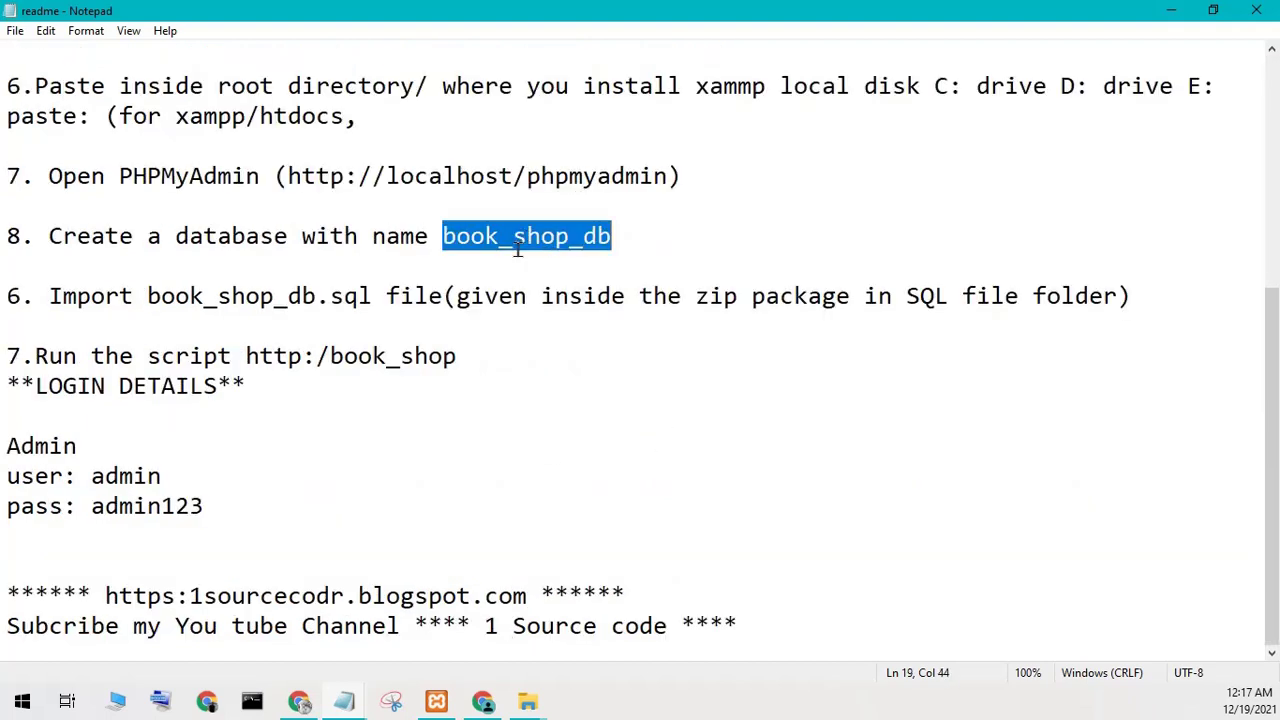
{"action": "right_click", "coordinate": [517, 250]}
{"action": "left_click", "coordinate": [556, 309]}
{"action": "mouse_move", "coordinate": [497, 706]}
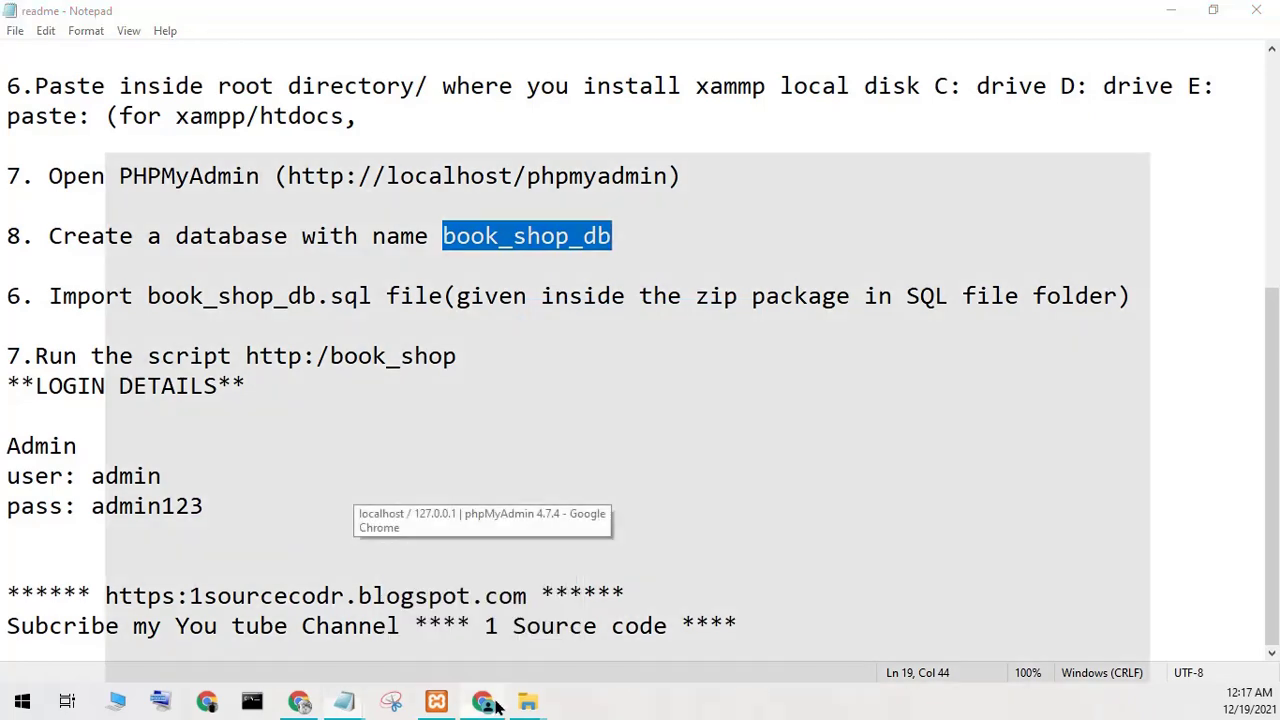
{"action": "left_click", "coordinate": [480, 615]}
{"action": "right_click", "coordinate": [318, 245]}
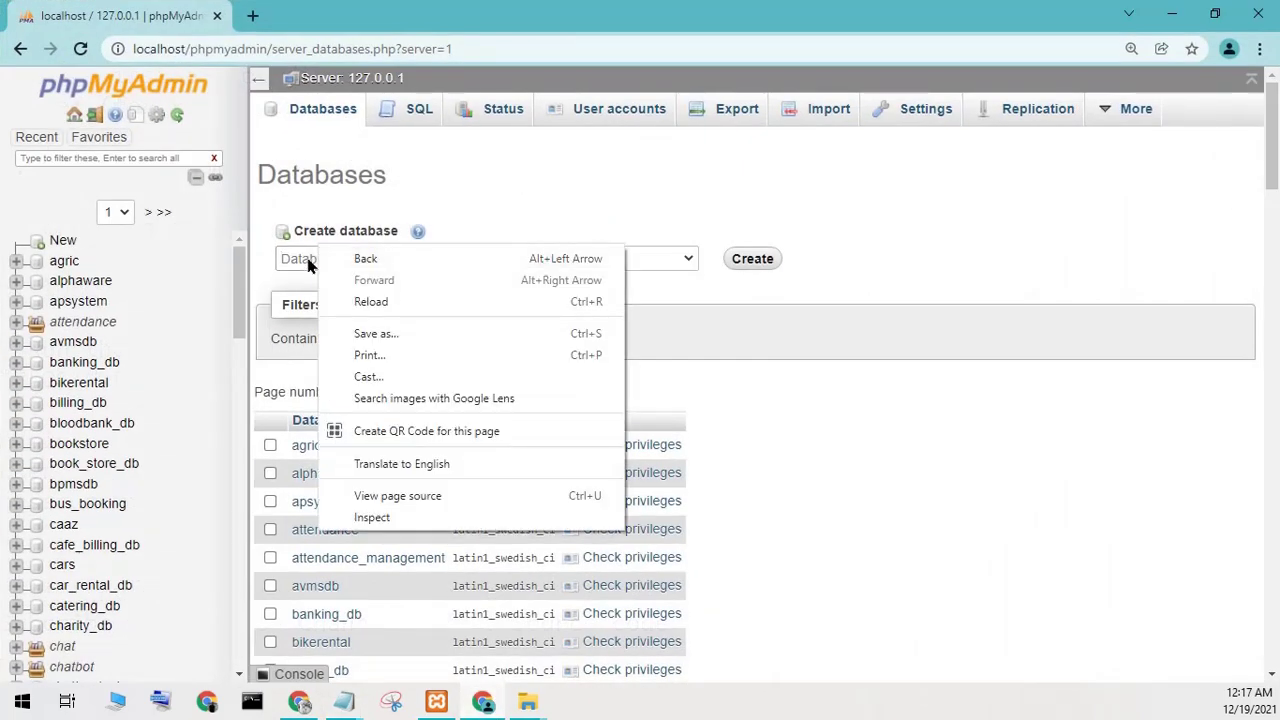
Paste book_shop_db as the new database name, keep the default collation, and create it.
{"action": "left_click", "coordinate": [287, 256]}
{"action": "right_click", "coordinate": [306, 255]}
{"action": "left_click", "coordinate": [332, 398]}
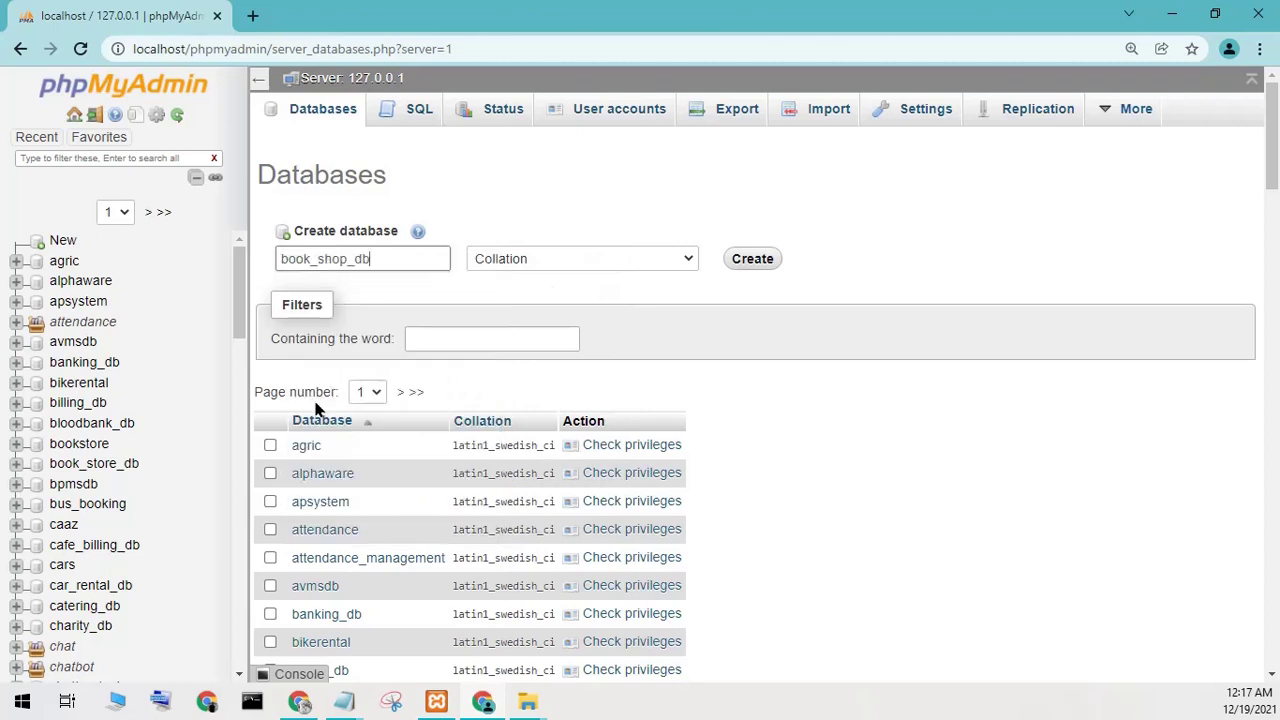
{"action": "left_click", "coordinate": [742, 251]}
{"action": "left_click", "coordinate": [679, 260]}
{"action": "left_click", "coordinate": [769, 288]}
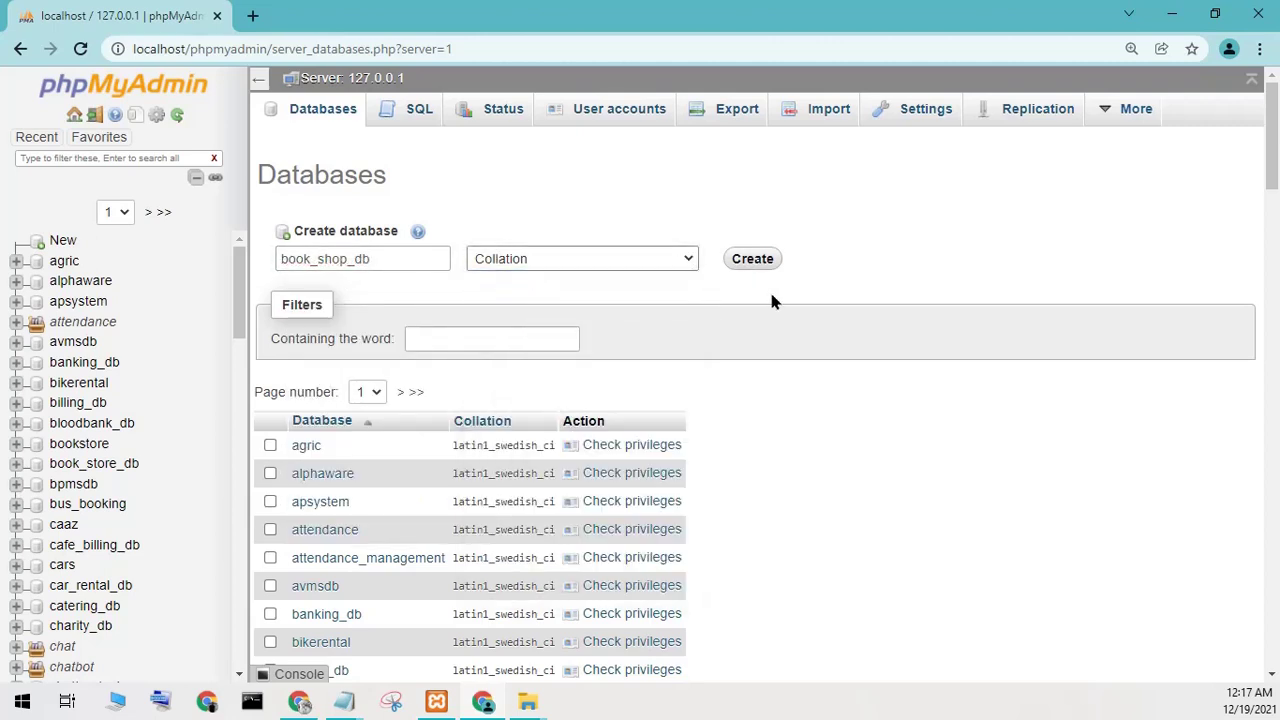
{"action": "left_click", "coordinate": [752, 262]}
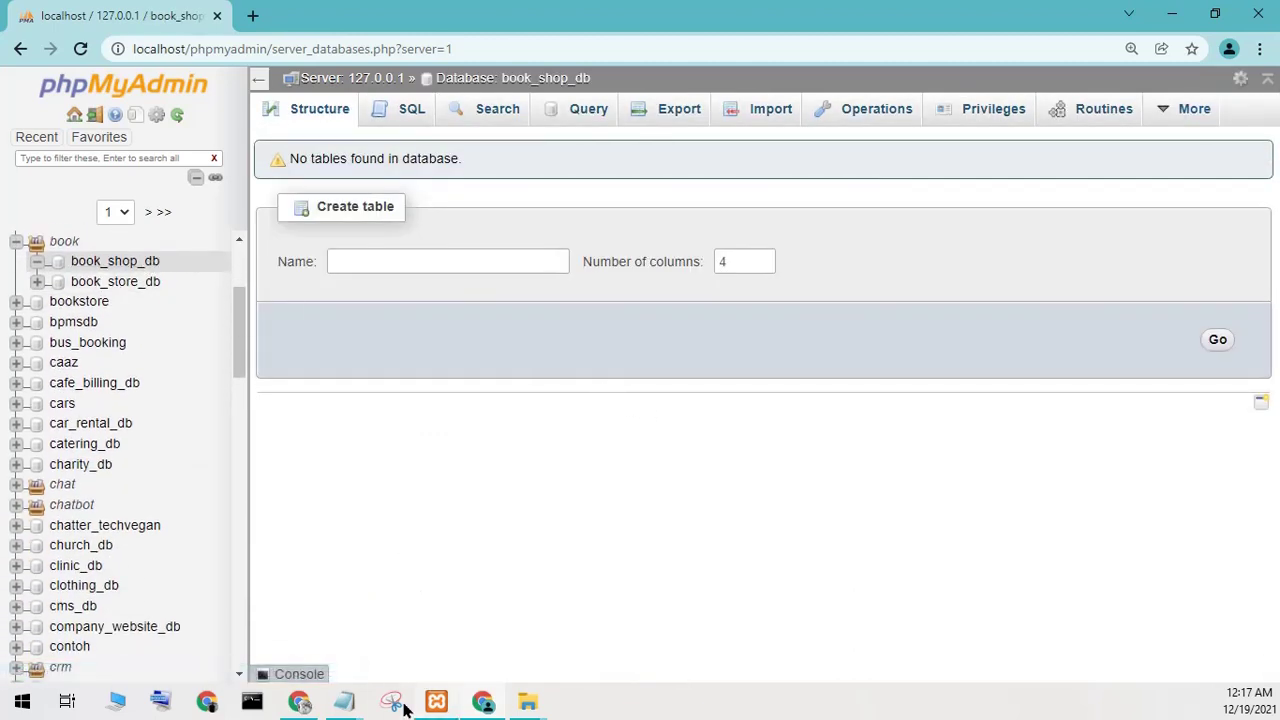
On book_shop_db's Import page, look in the book_shop\database folder for the SQL file.
{"action": "left_click", "coordinate": [768, 109]}
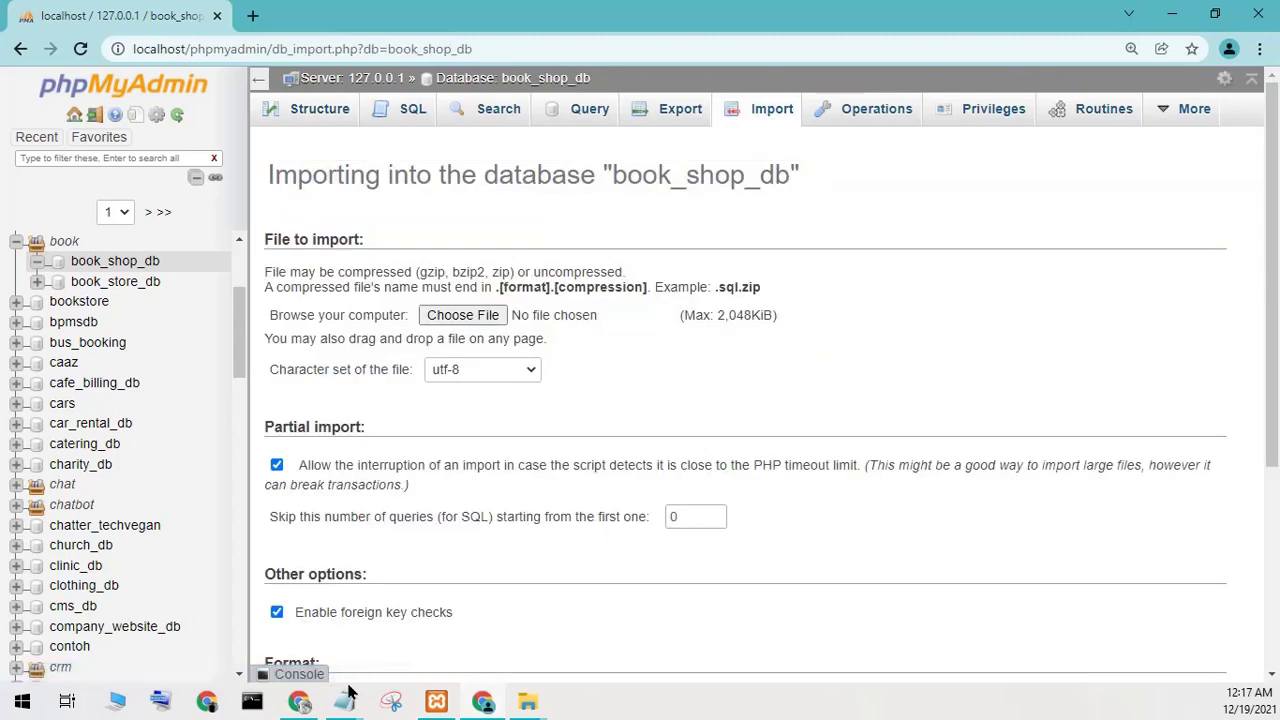
{"action": "left_click", "coordinate": [536, 705]}
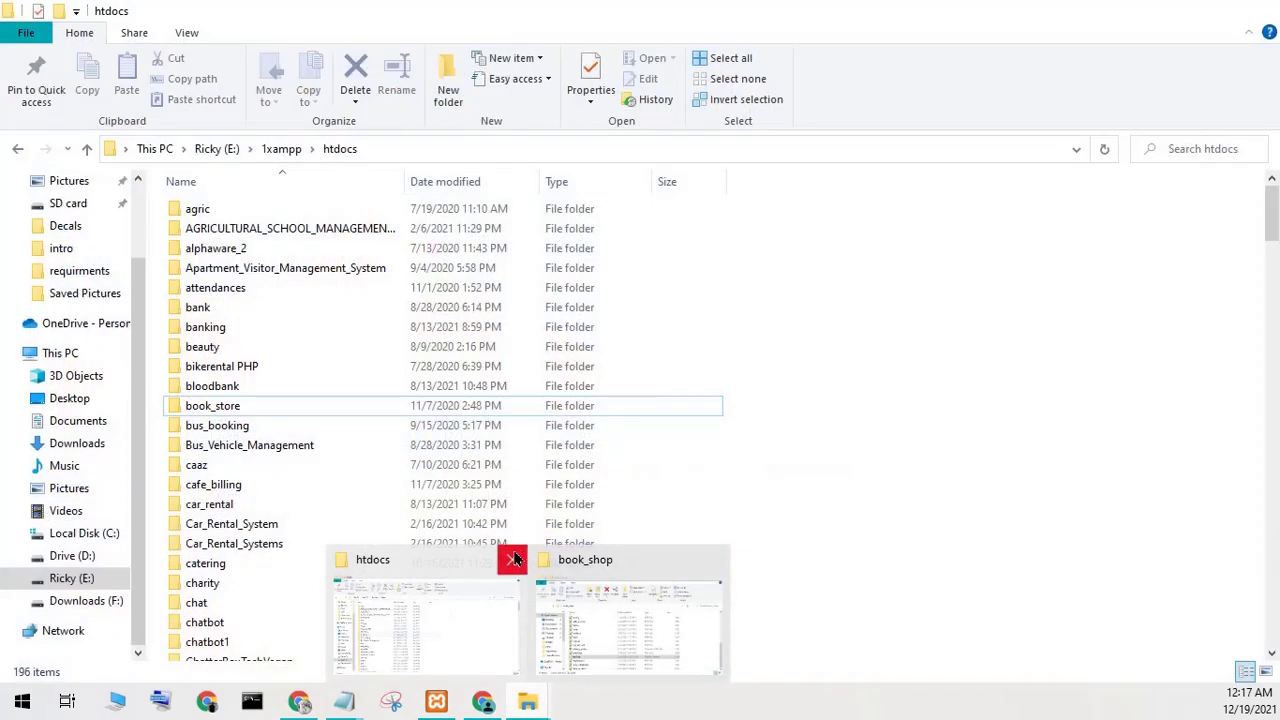
{"action": "left_click", "coordinate": [508, 559]}
{"action": "left_click", "coordinate": [565, 612]}
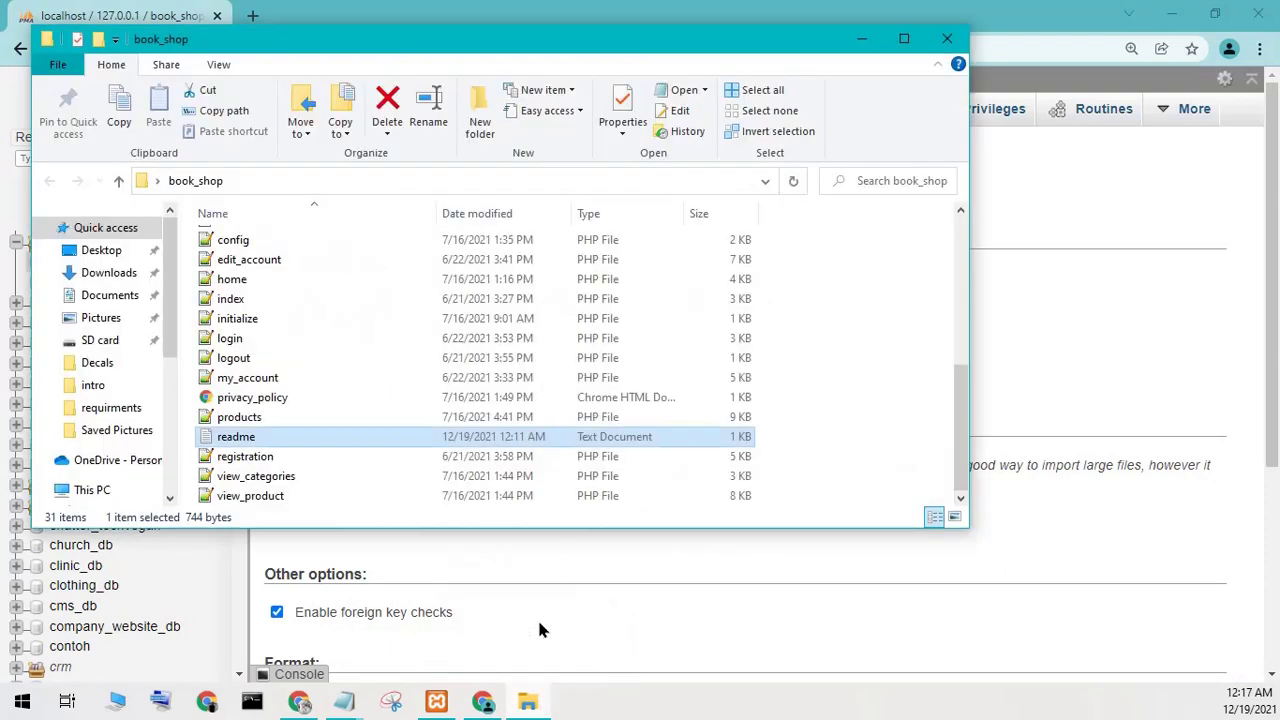
{"action": "scroll", "coordinate": [296, 308], "scroll_direction": "up", "scroll_amount": 4}
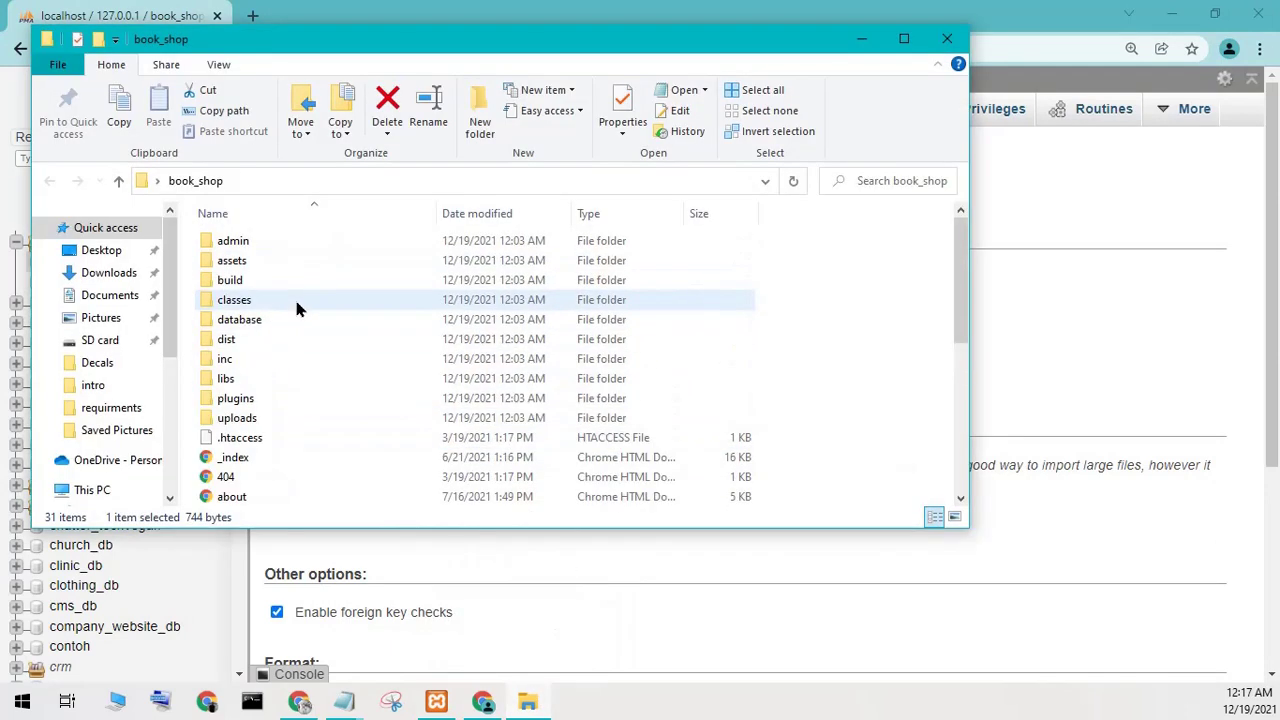
{"action": "left_click", "coordinate": [245, 320]}
{"action": "double_click", "coordinate": [250, 322]}
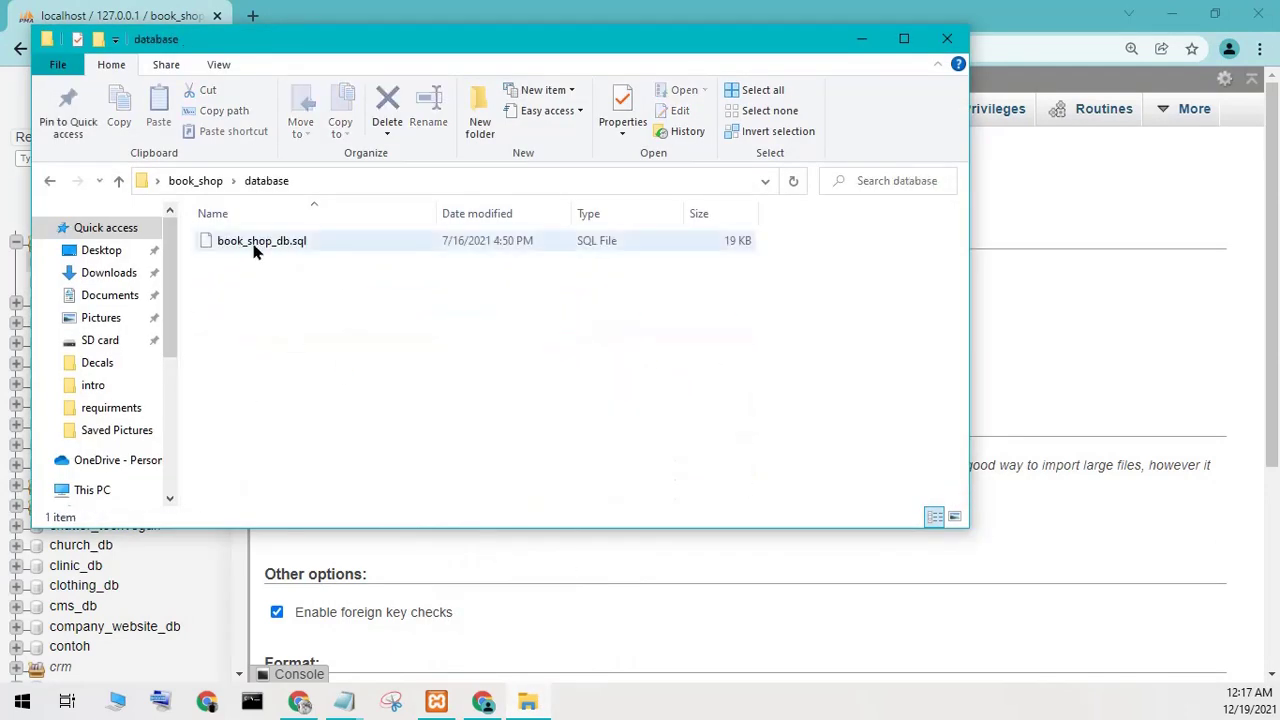
{"action": "left_click", "coordinate": [876, 45]}
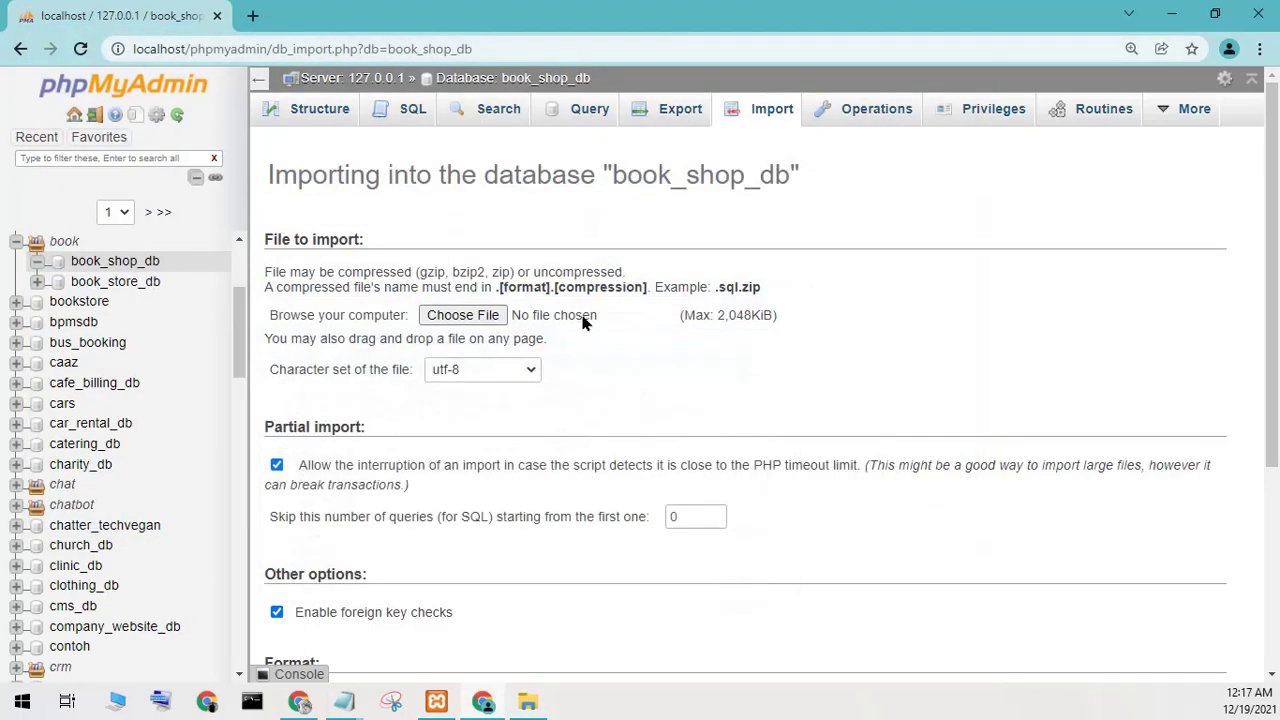
Choose book_shop\database\book_shop_db.sql as the import file and submit the import.
{"action": "left_click", "coordinate": [500, 318]}
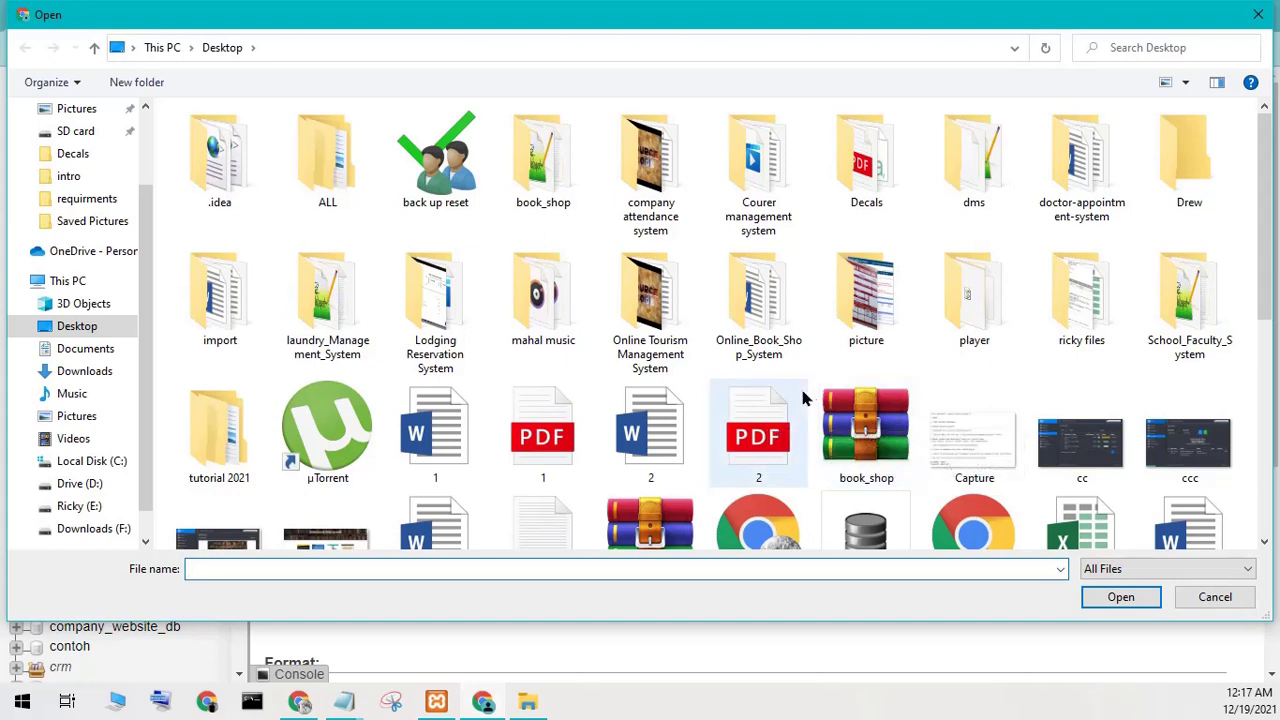
{"action": "double_click", "coordinate": [555, 195]}
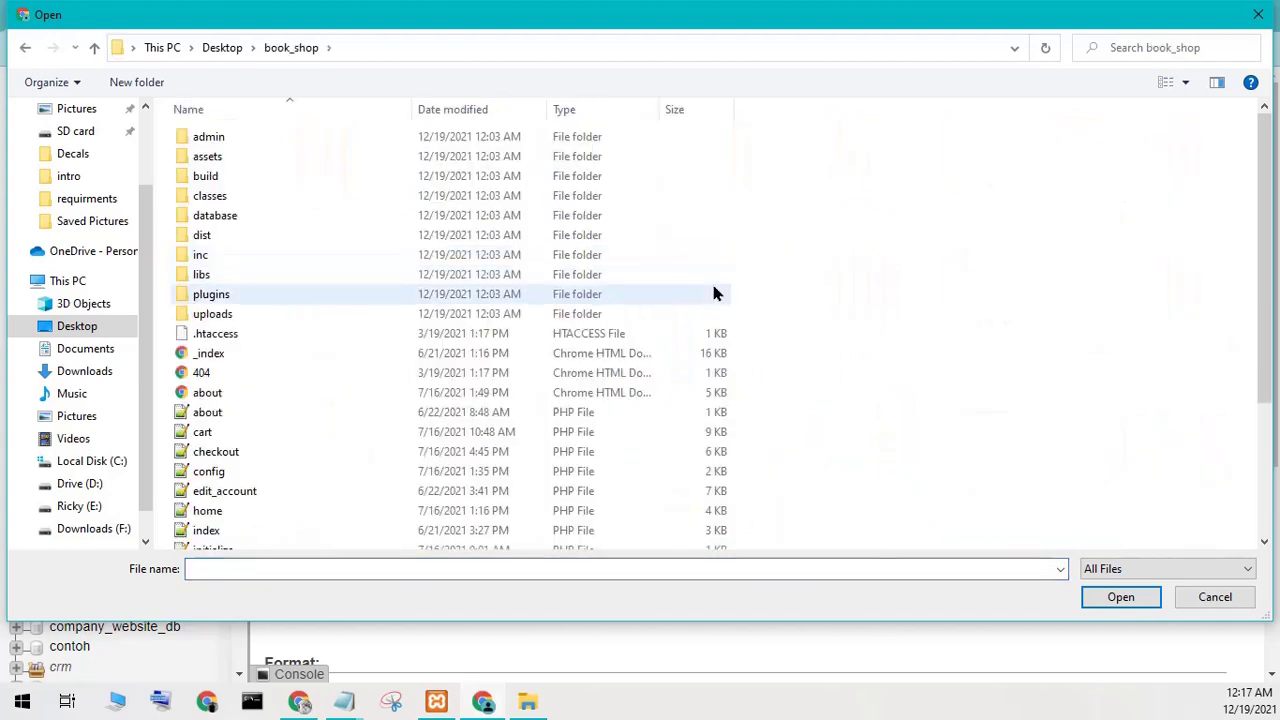
{"action": "double_click", "coordinate": [306, 215]}
{"action": "left_click", "coordinate": [258, 140]}
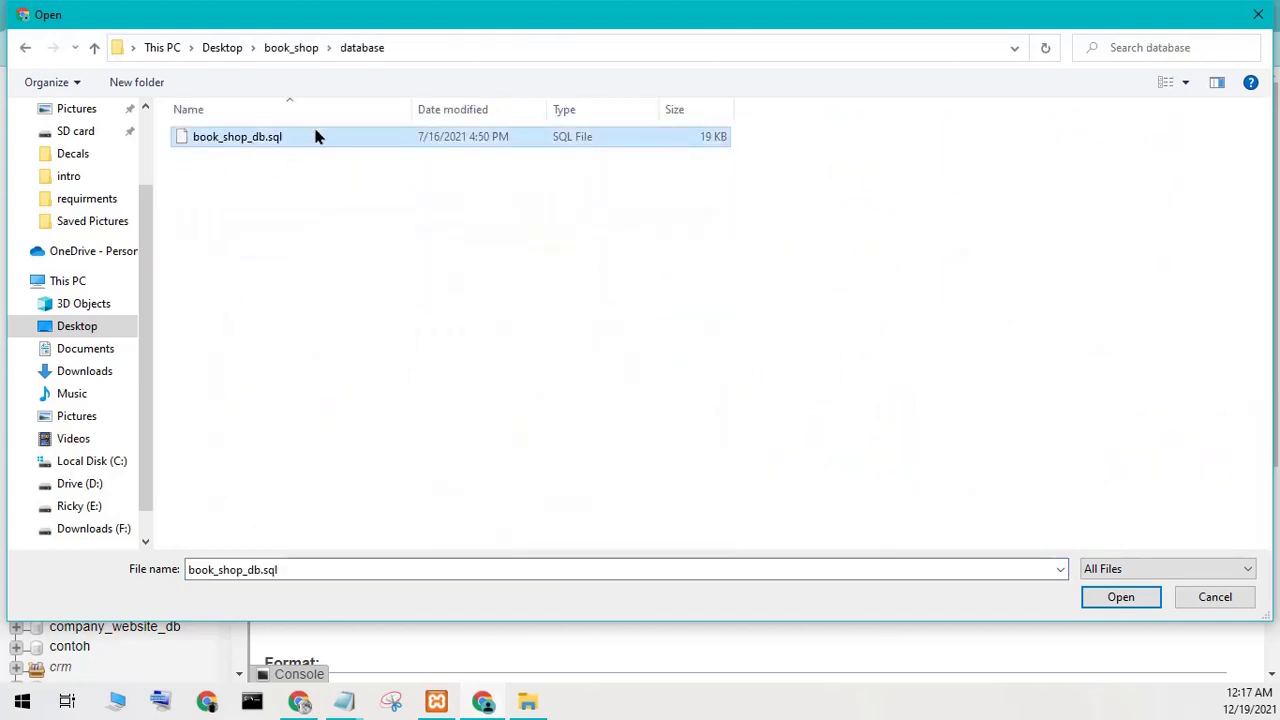
{"action": "left_click", "coordinate": [1118, 597]}
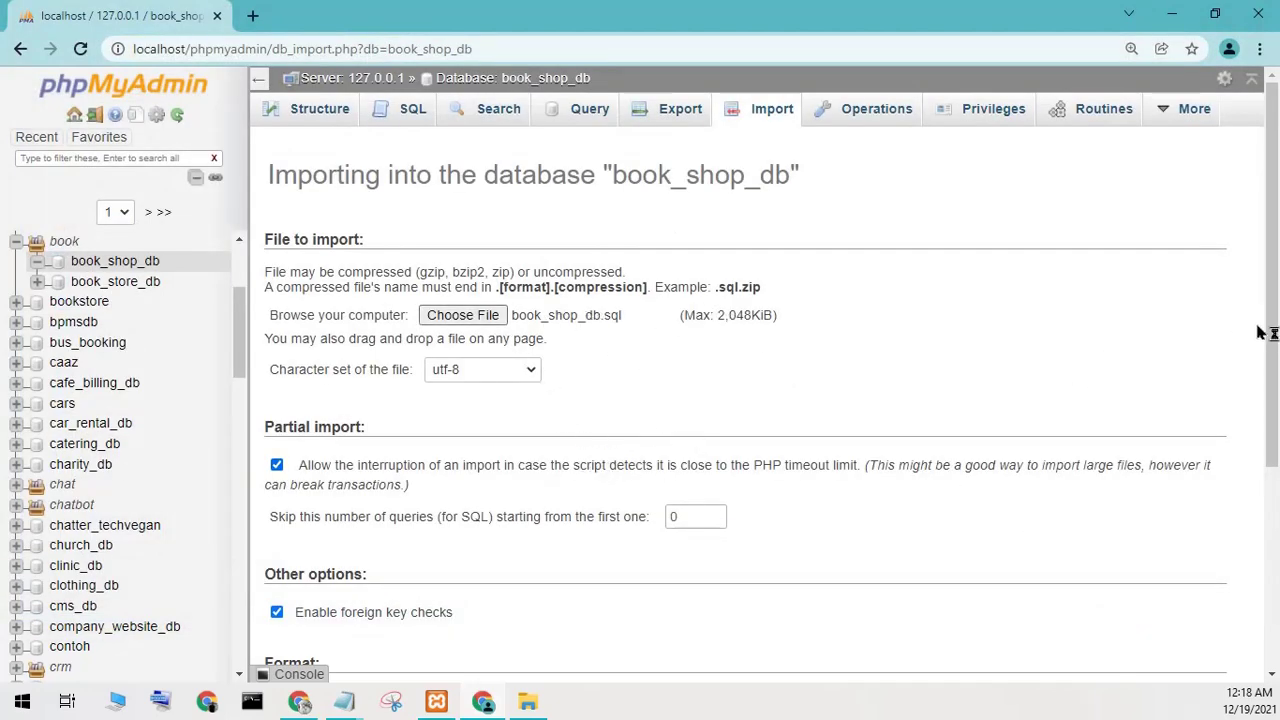
{"action": "left_click_drag", "start_coordinate": [1272, 395], "coordinate": [1276, 595]}
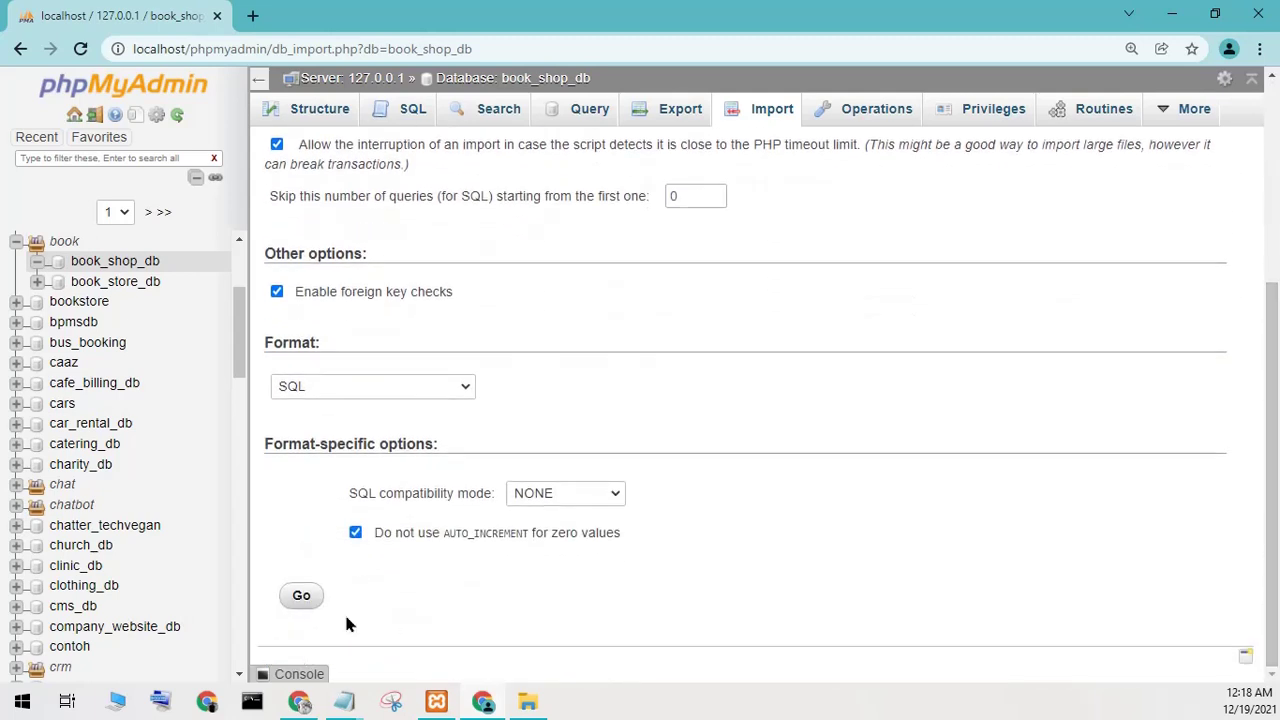
{"action": "left_click", "coordinate": [297, 600]}
Change the scratch Notepad note to 'wait to succ' and minimise it while the import finishes.
{"action": "mouse_move", "coordinate": [344, 700]}
{"action": "left_click", "coordinate": [255, 610]}
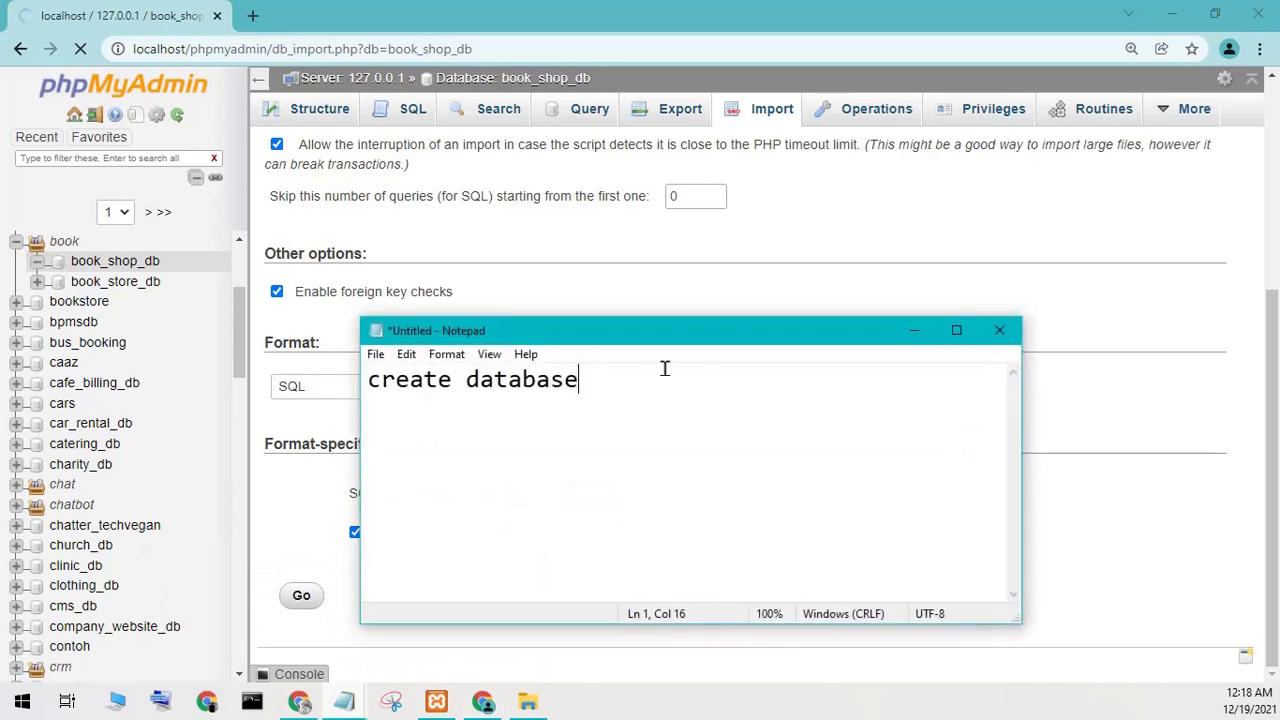
{"action": "left_click_drag", "start_coordinate": [664, 369], "coordinate": [367, 423]}
{"action": "key", "text": "BackSpace"}
{"action": "key", "text": "BackSpace"}
{"action": "key", "text": "BackSpace"}
{"action": "type", "text": "w"}
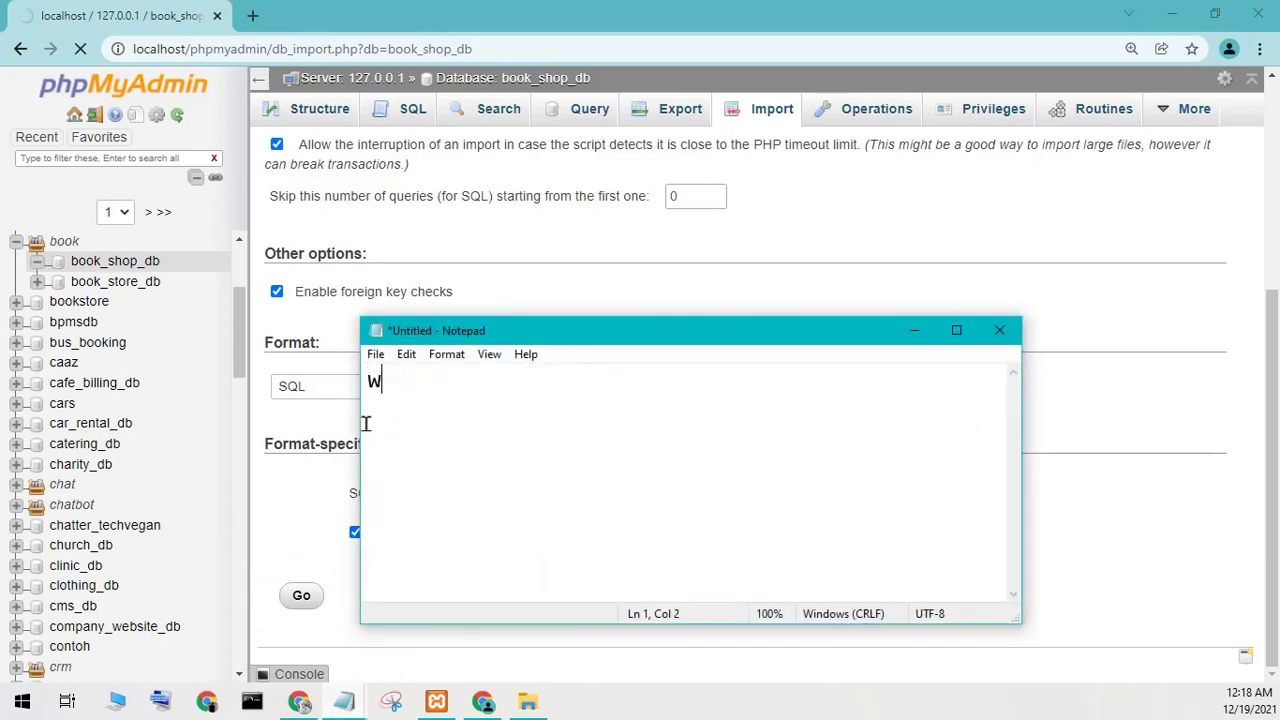
{"action": "type", "text": "ait to succes import"}
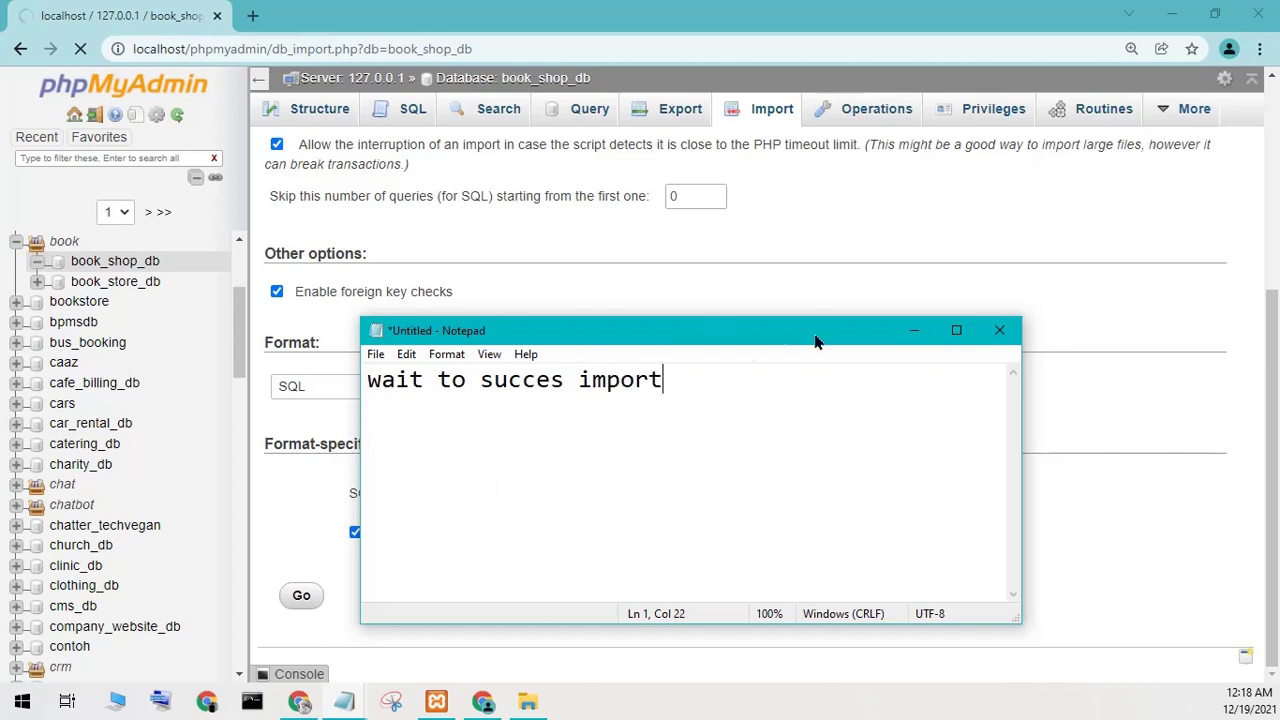
{"action": "left_click", "coordinate": [914, 330]}
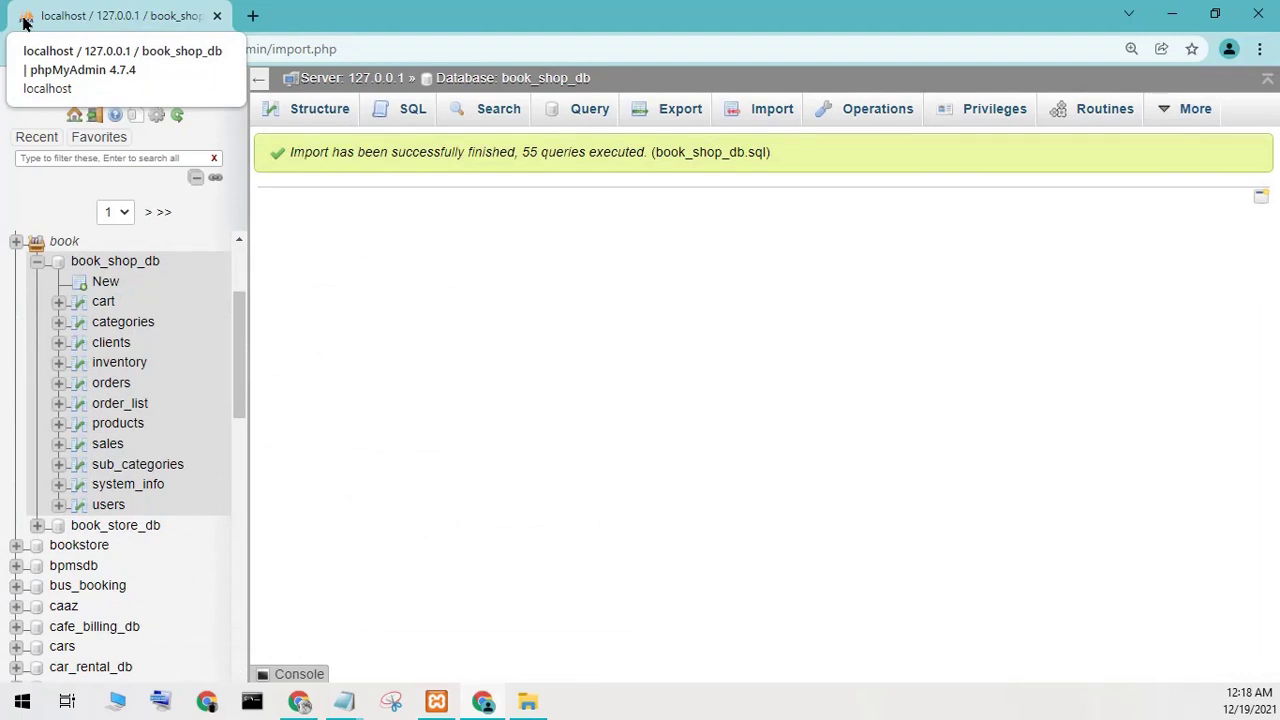
Browse the cart, categories, clients, inventory, orders and users tables, then minimise Chrome.
{"action": "left_click", "coordinate": [93, 302]}
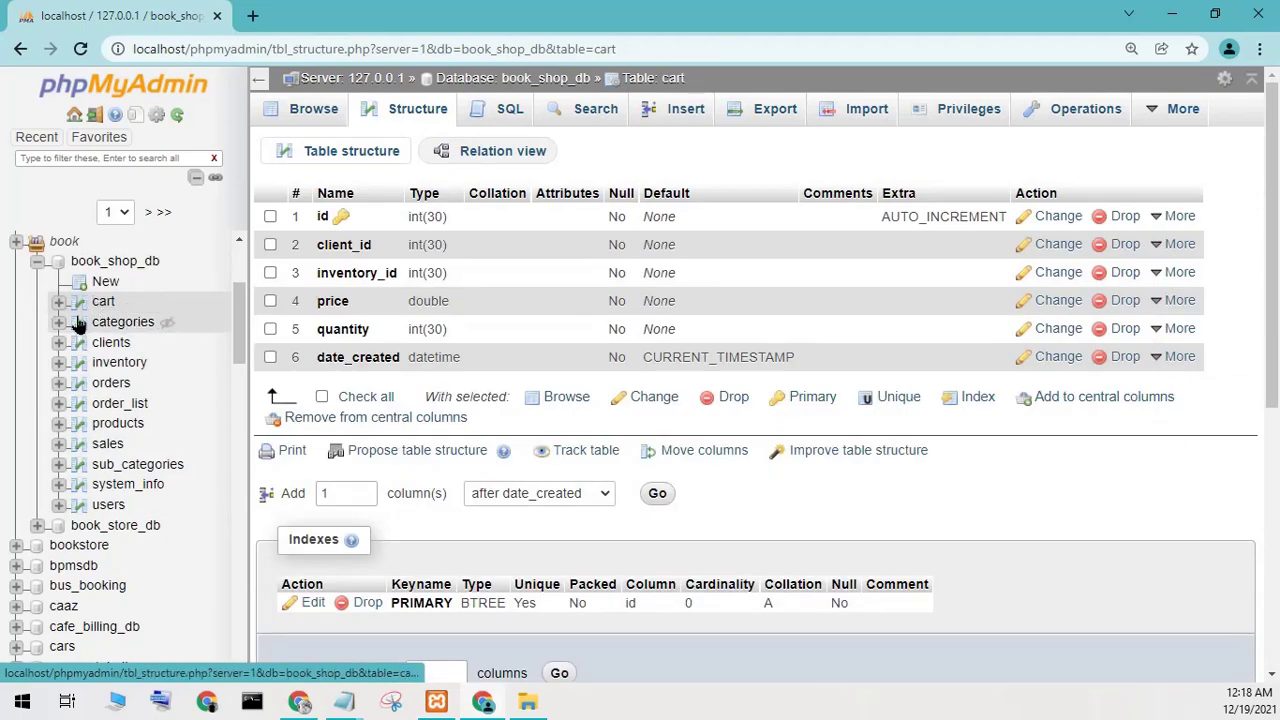
{"action": "left_click", "coordinate": [112, 322]}
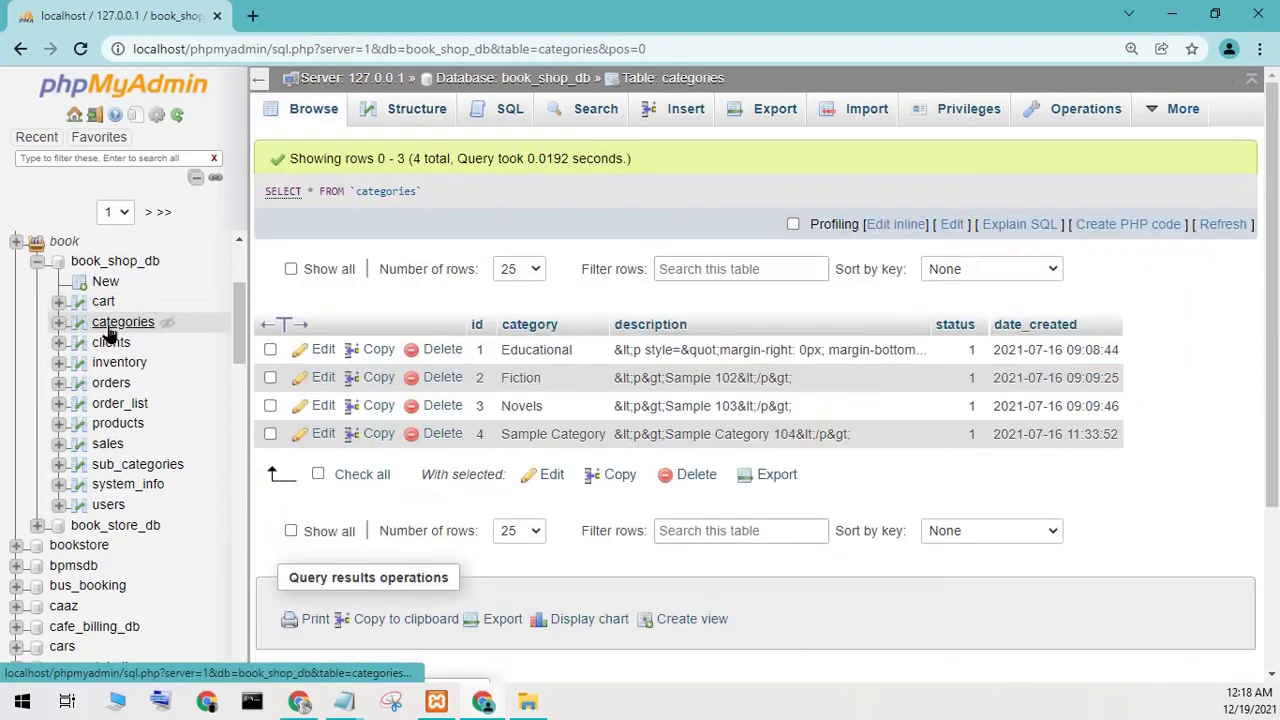
{"action": "left_click", "coordinate": [105, 346]}
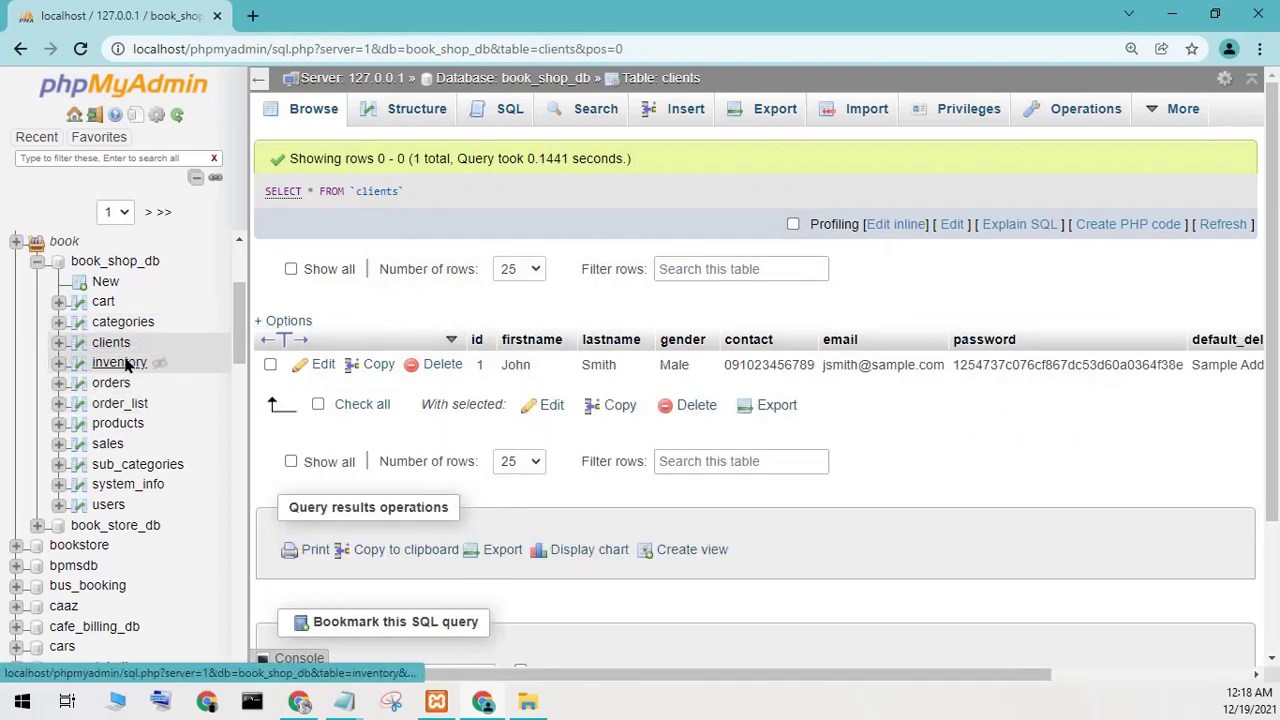
{"action": "left_click", "coordinate": [121, 364]}
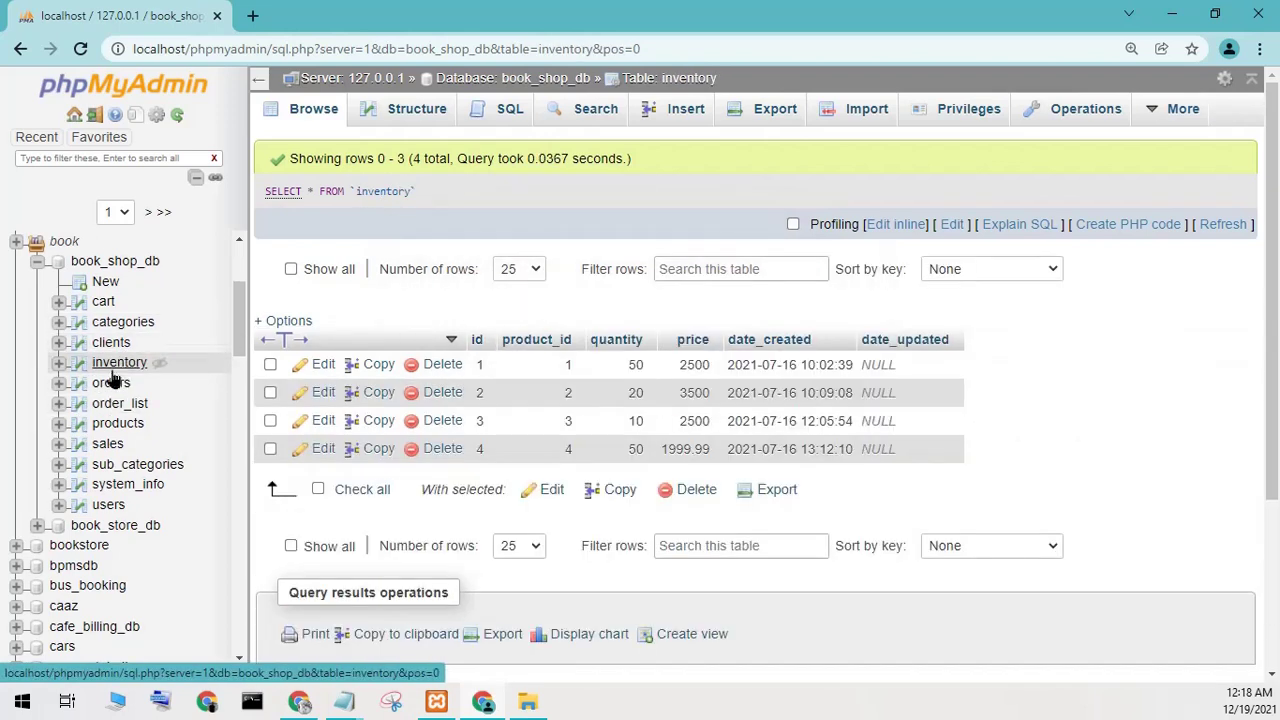
{"action": "left_click", "coordinate": [106, 386]}
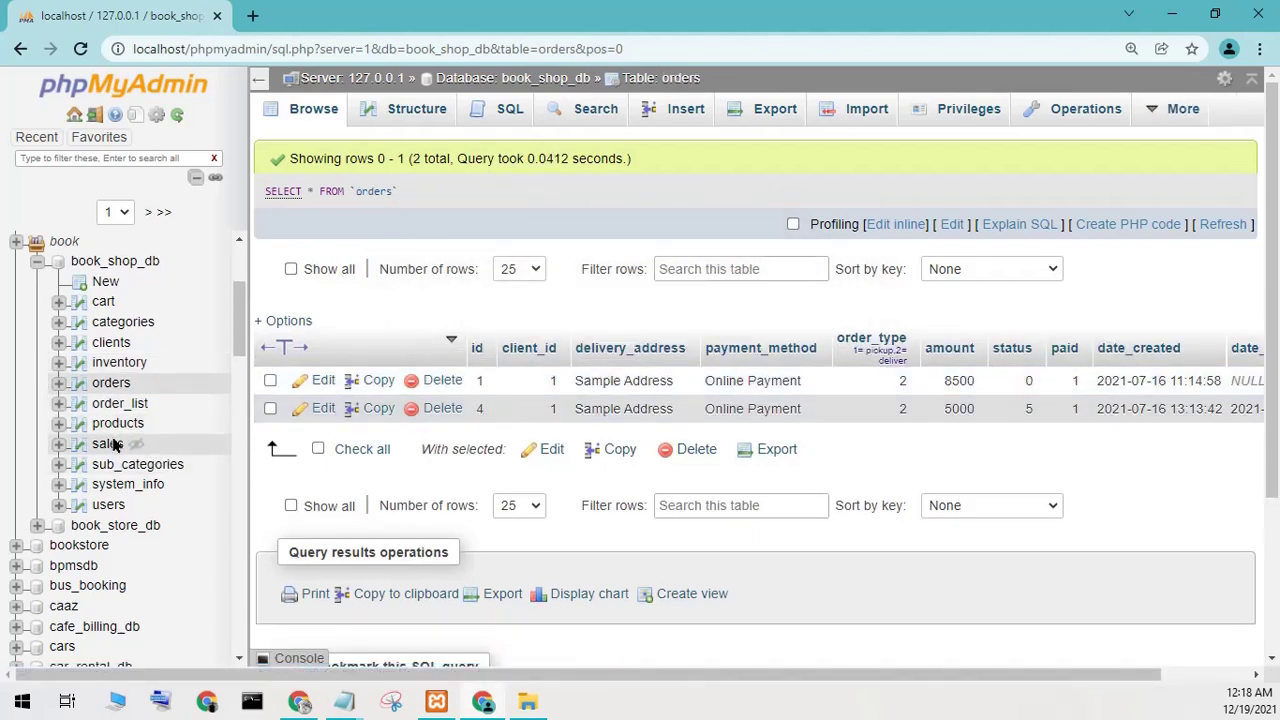
{"action": "left_click", "coordinate": [108, 506]}
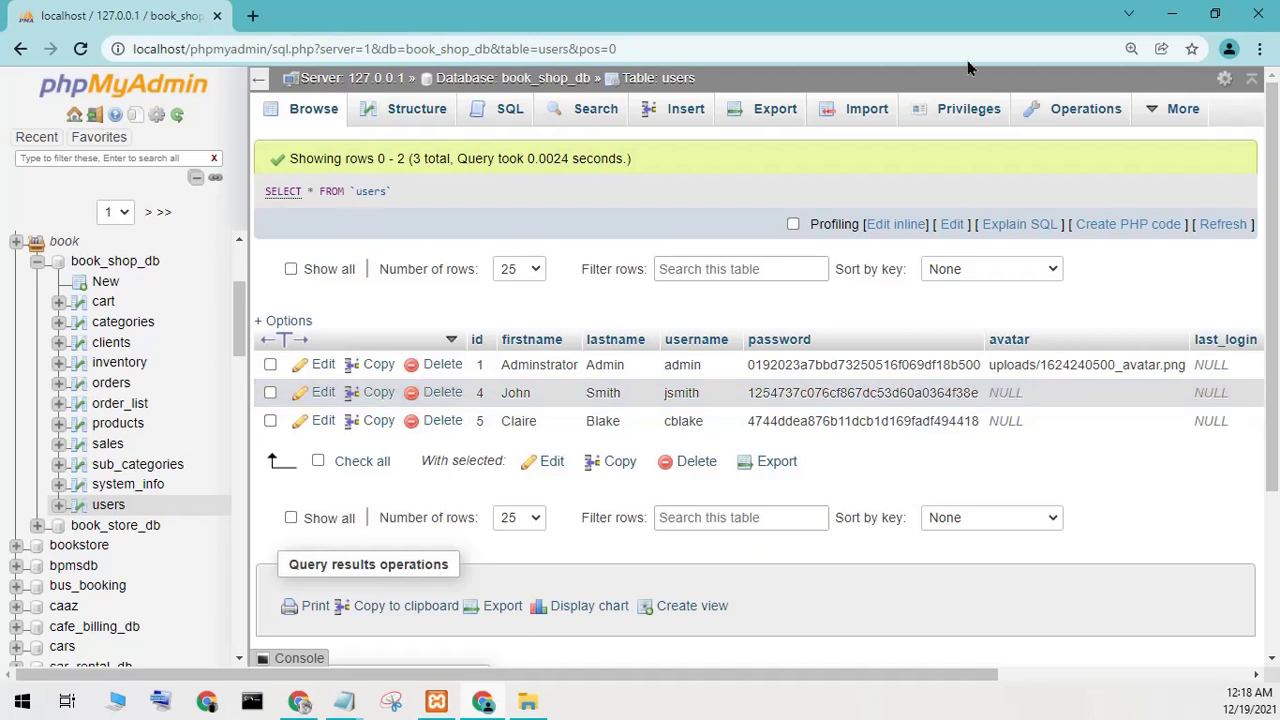
{"action": "left_click", "coordinate": [1172, 14]}
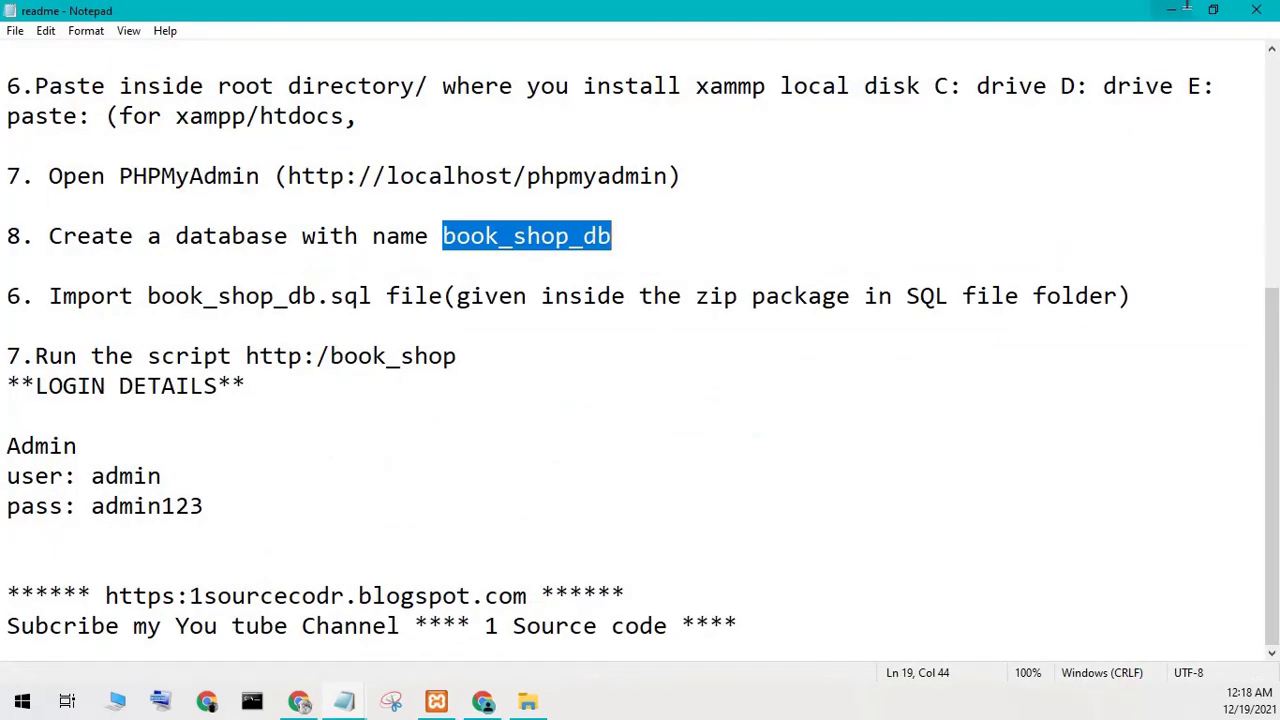
Hide the readme, rewrite the scratch note as 'my xampp install in drive E', and minimise it.
{"action": "left_click", "coordinate": [308, 393]}
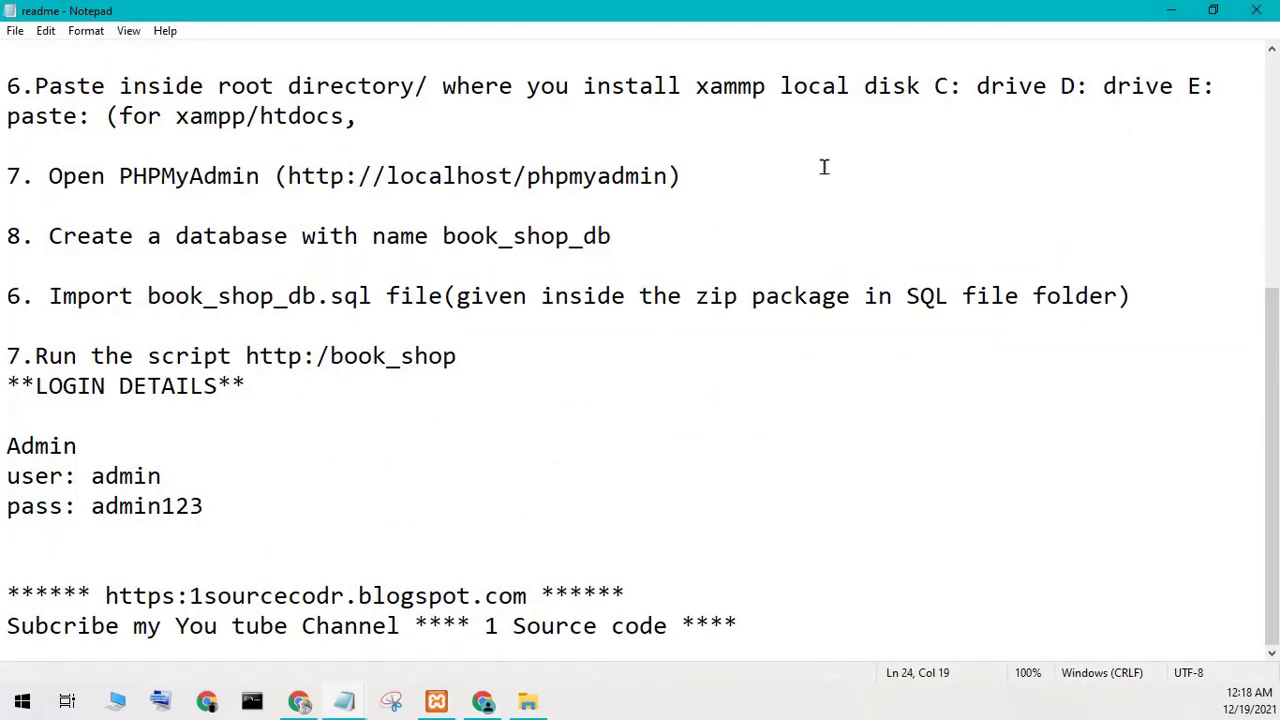
{"action": "left_click", "coordinate": [1170, 18]}
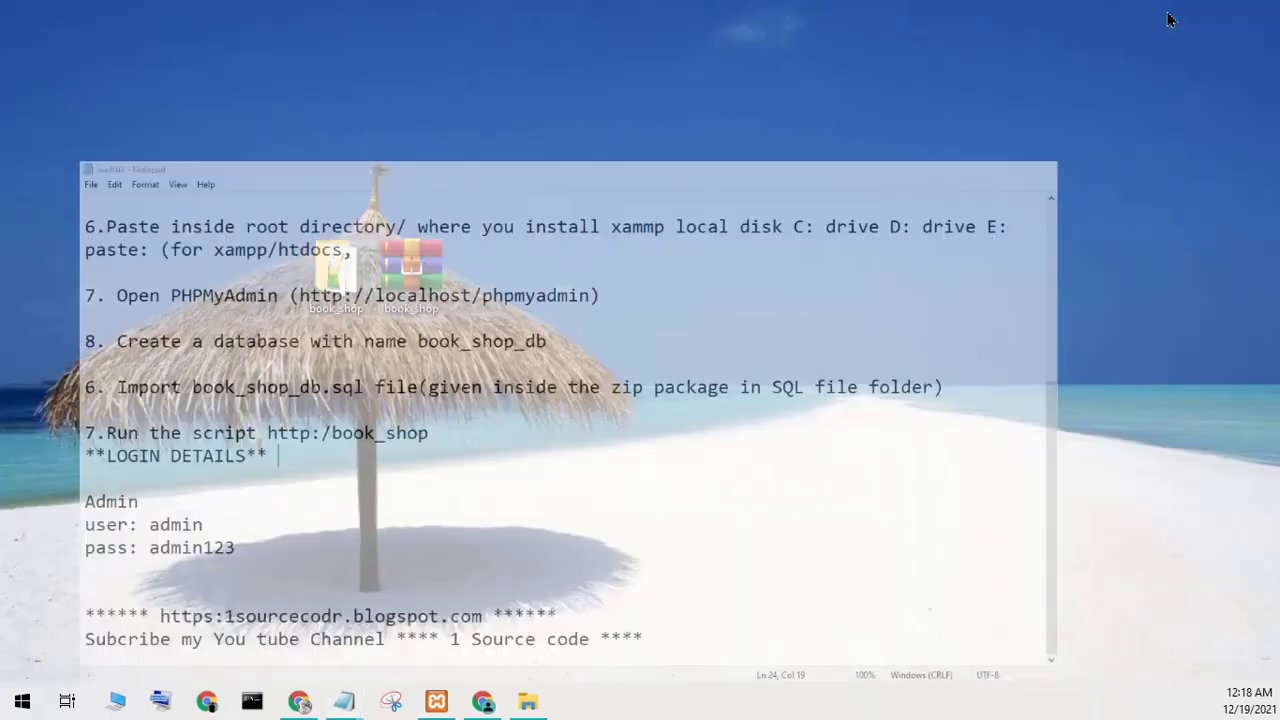
{"action": "mouse_move", "coordinate": [340, 708]}
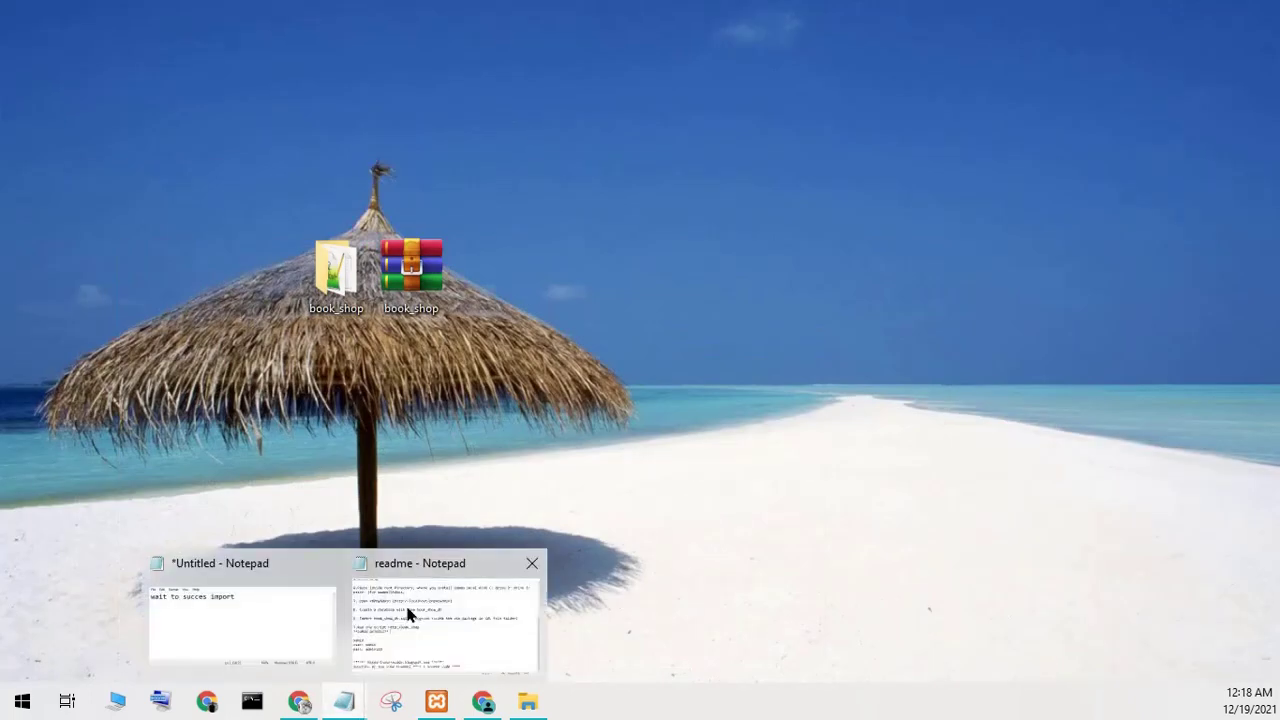
{"action": "left_click", "coordinate": [232, 620]}
{"action": "left_click_drag", "start_coordinate": [694, 397], "coordinate": [313, 385]}
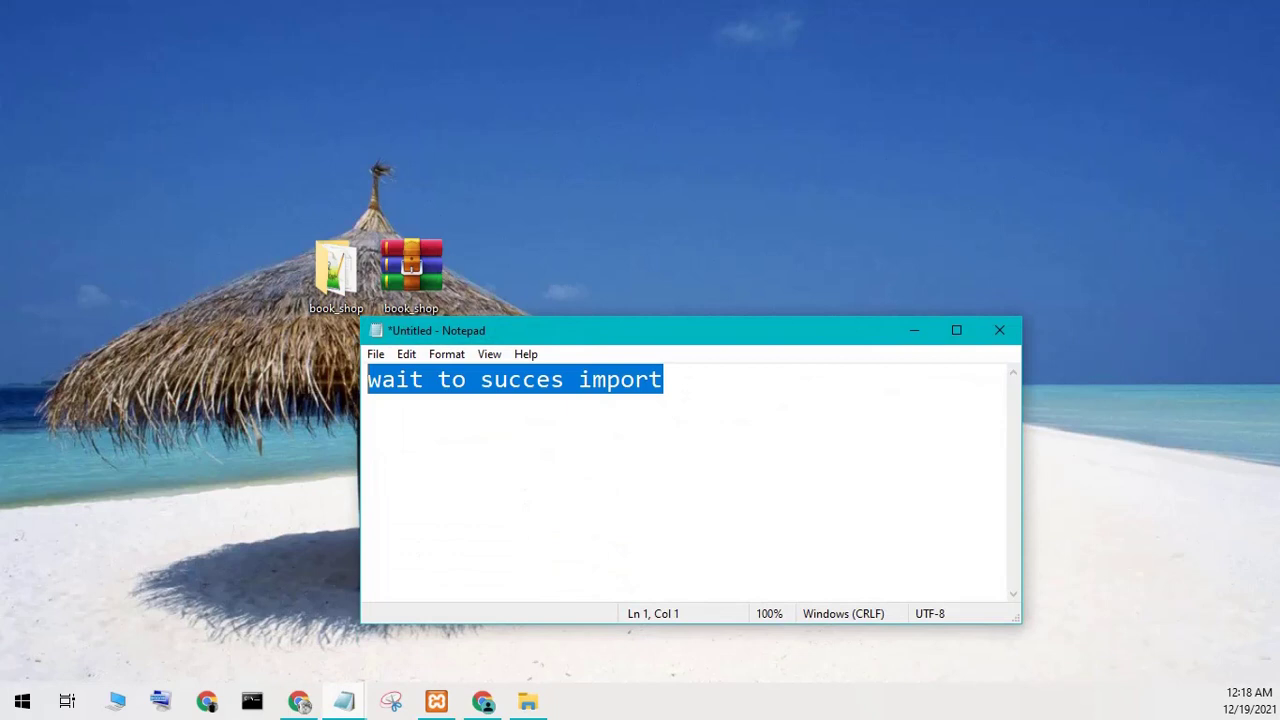
{"action": "type", "text": "my xamppp"}
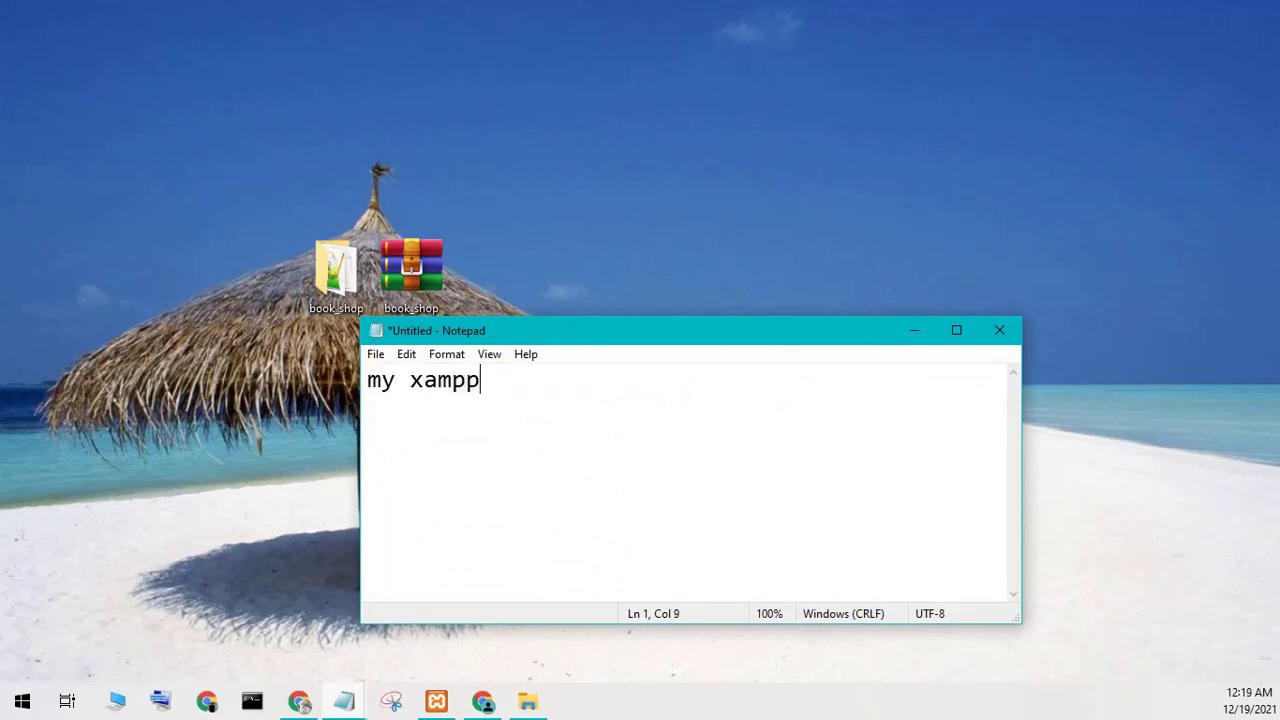
{"action": "key", "text": "BackSpace"}
{"action": "key", "text": "BackSpace"}
{"action": "type", "text": "instal"}
{"action": "key", "text": "BackSpace"}
{"action": "type", "text": "all in drive E"}
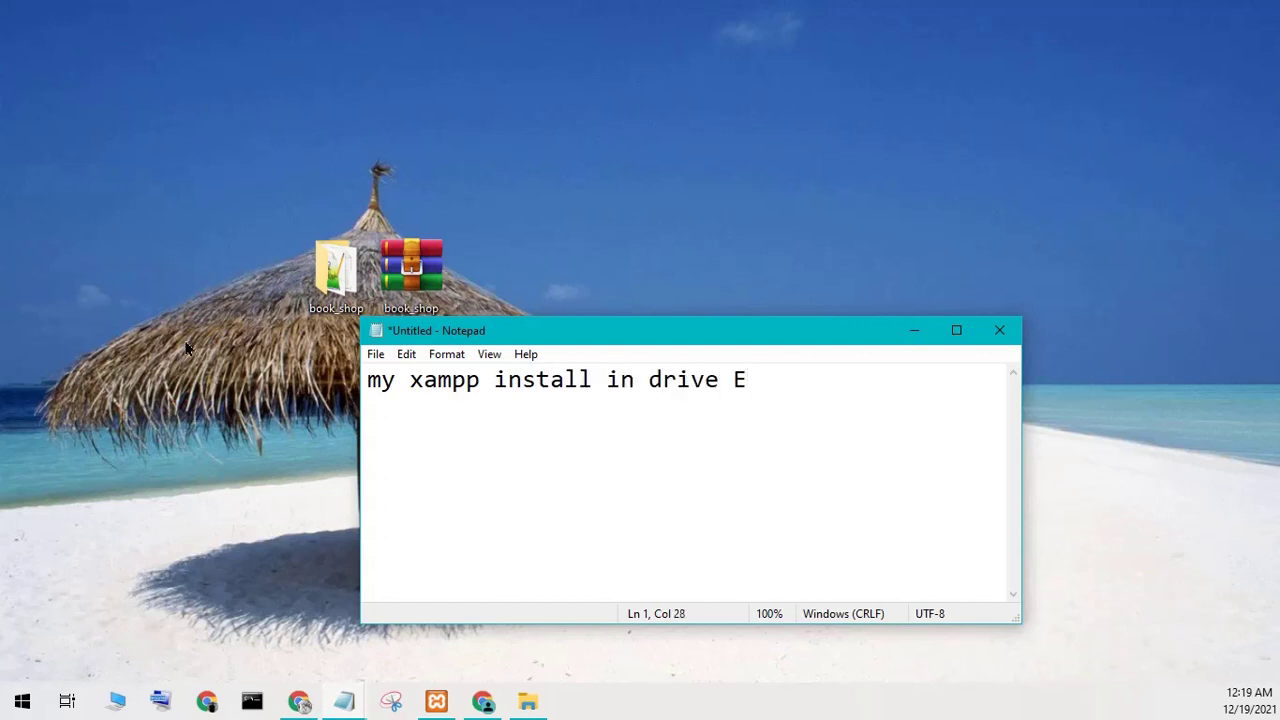
{"action": "left_click", "coordinate": [910, 331]}
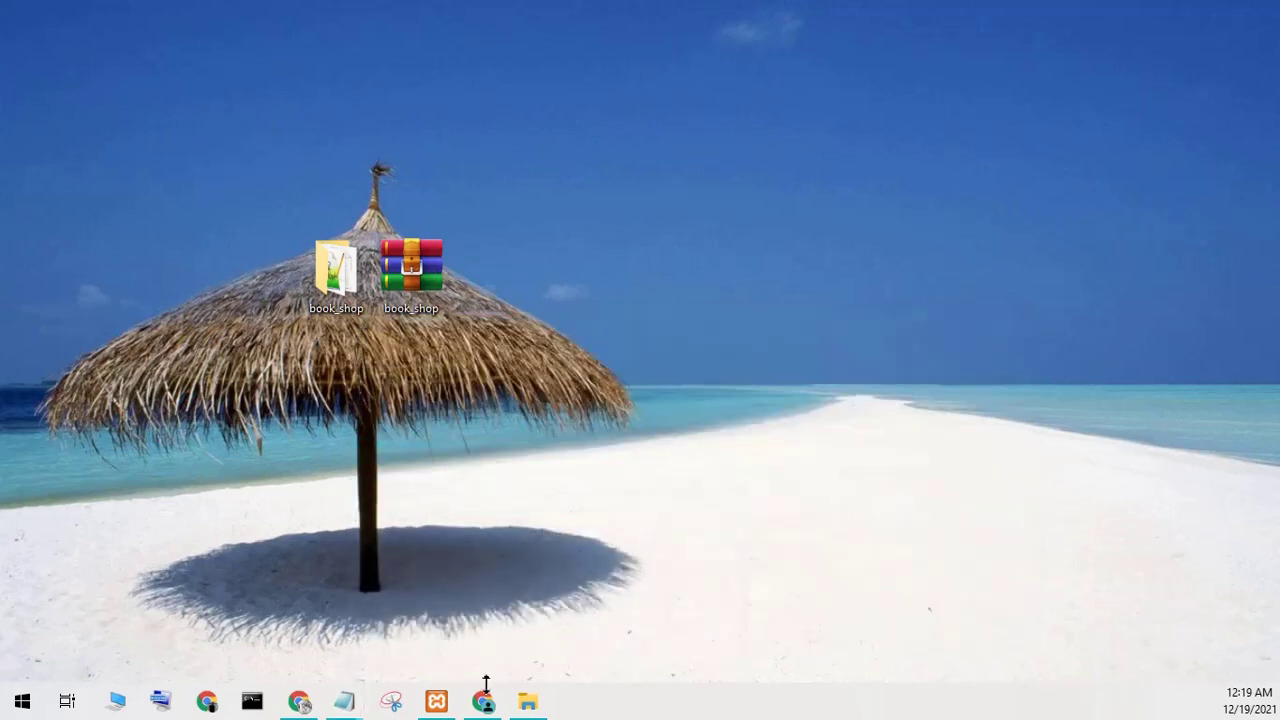
Close the old folder window and copy the book_shop folder from the desktop.
{"action": "left_click", "coordinate": [521, 706]}
{"action": "left_click", "coordinate": [962, 42]}
{"action": "right_click", "coordinate": [347, 293]}
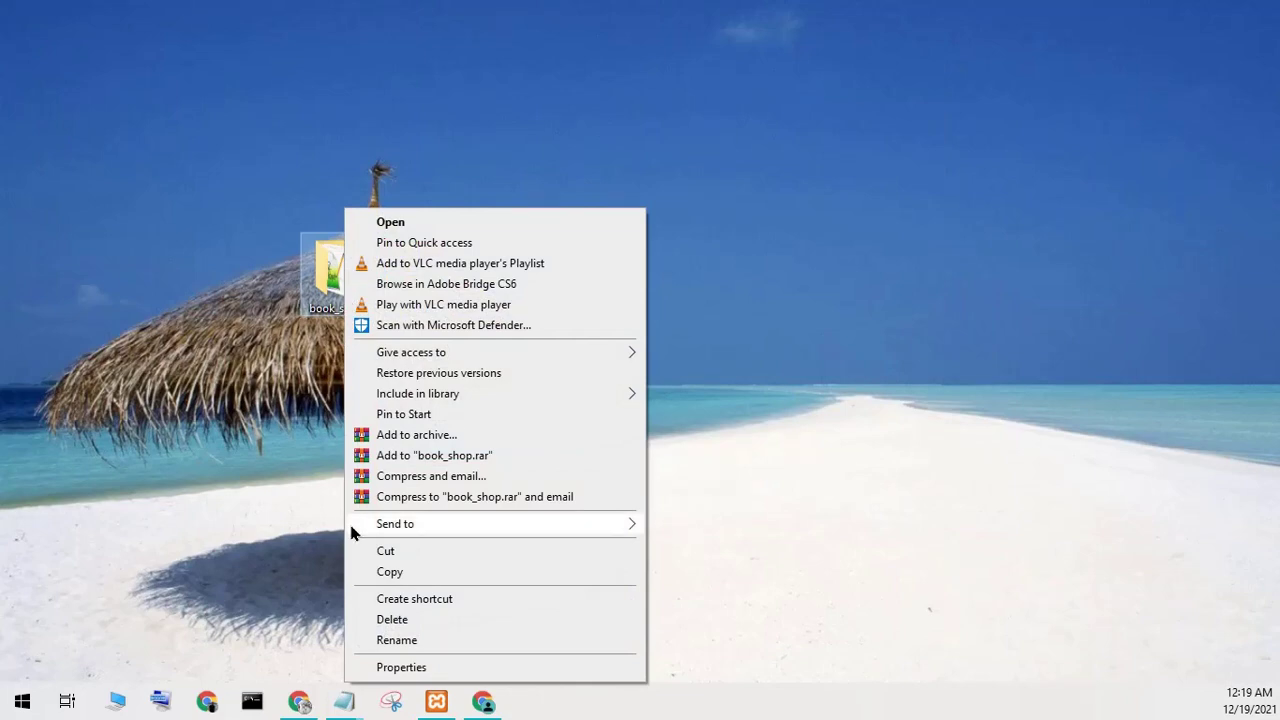
{"action": "left_click", "coordinate": [378, 572]}
In a new File Explorer window, go to E:\1xampp\htdocs.
{"action": "left_click", "coordinate": [117, 705]}
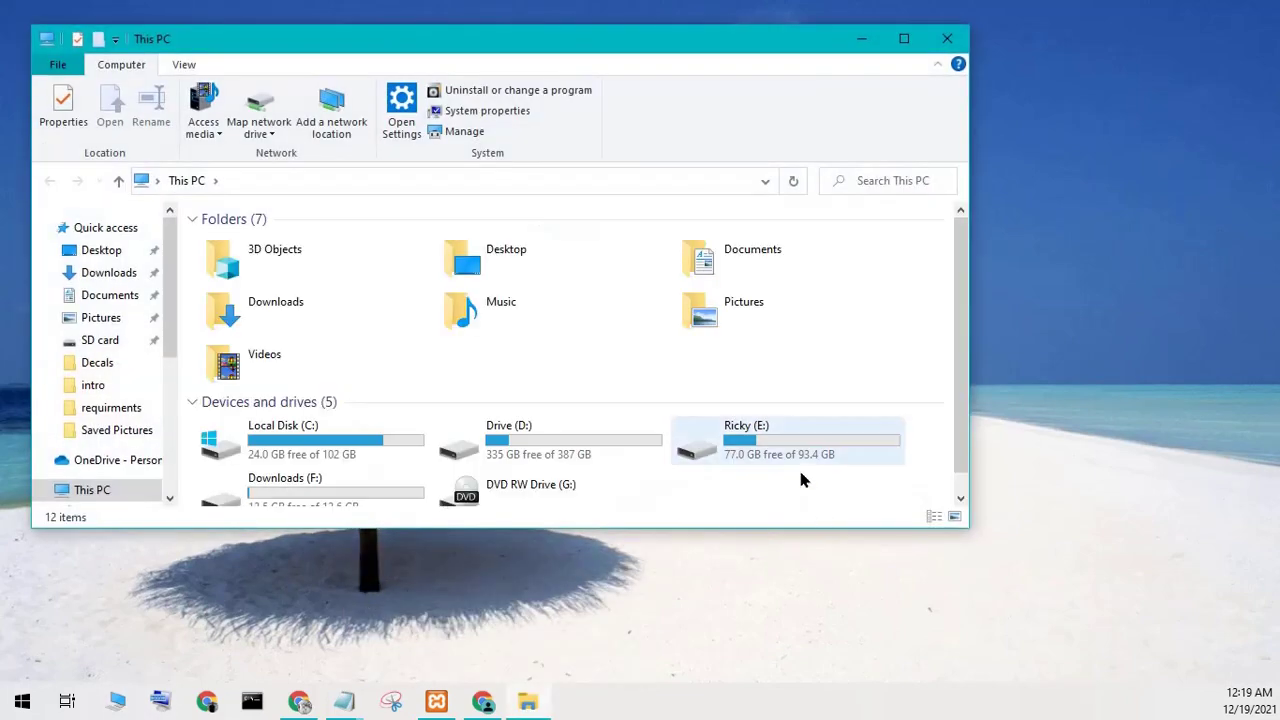
{"action": "double_click", "coordinate": [788, 428]}
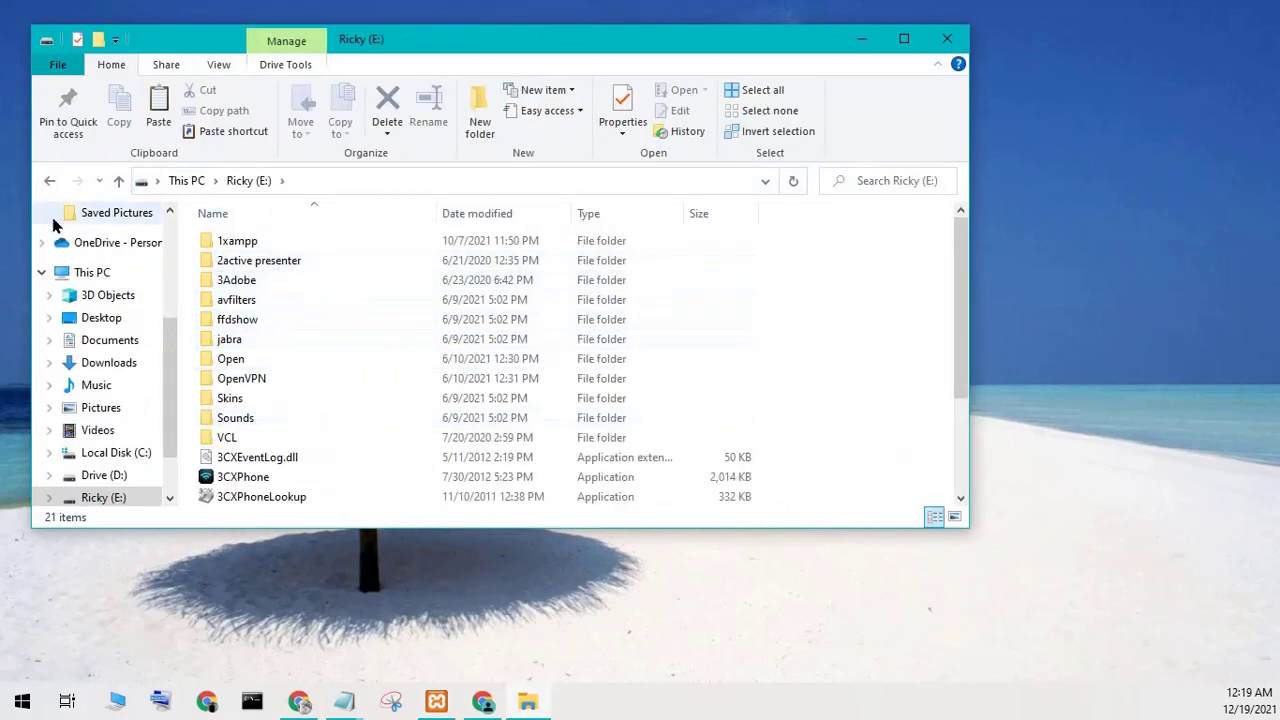
{"action": "double_click", "coordinate": [250, 243]}
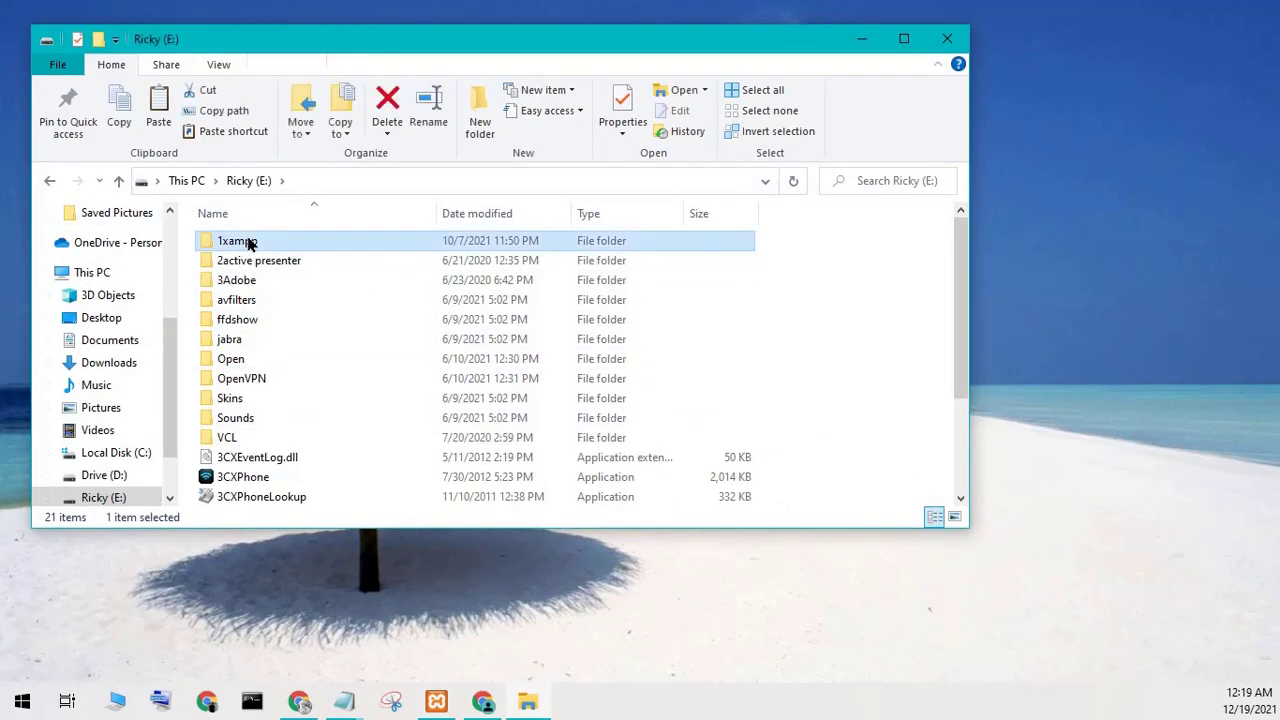
{"action": "double_click", "coordinate": [268, 340]}
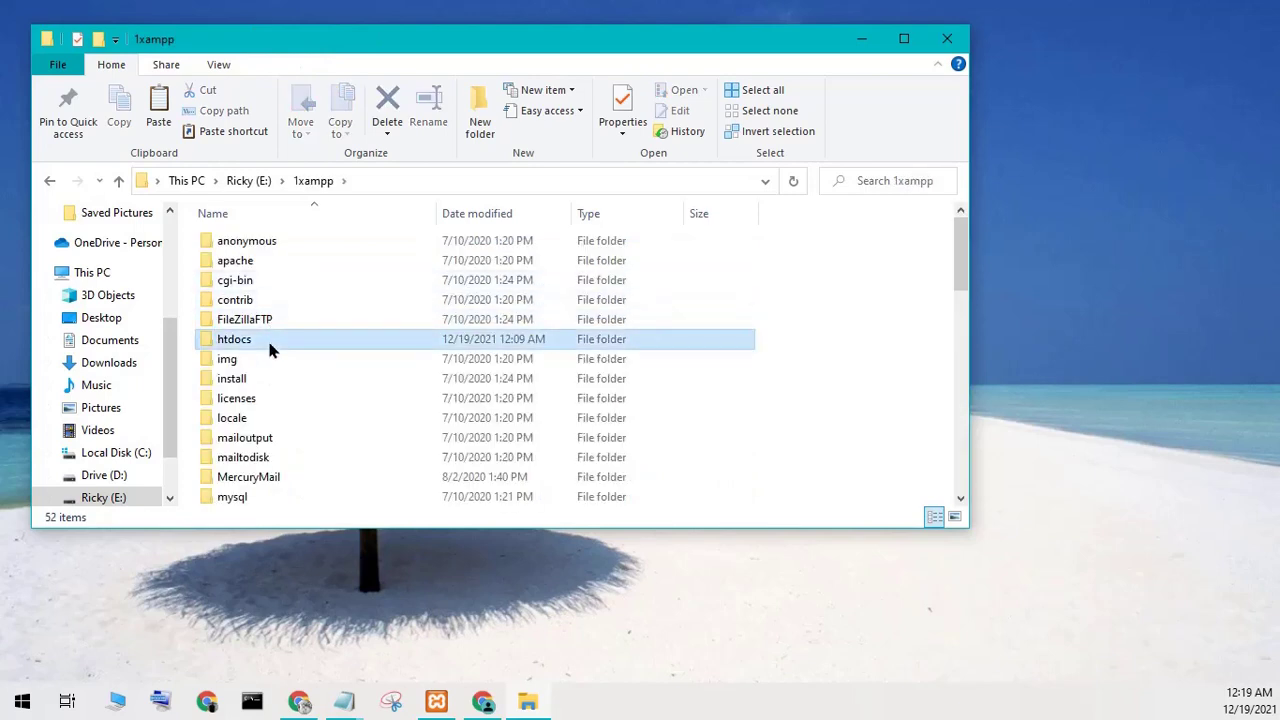
Paste book_shop into E:\1xampp\htdocs, open it, and copy its full folder path.
{"action": "right_click", "coordinate": [769, 314]}
{"action": "left_click", "coordinate": [813, 442]}
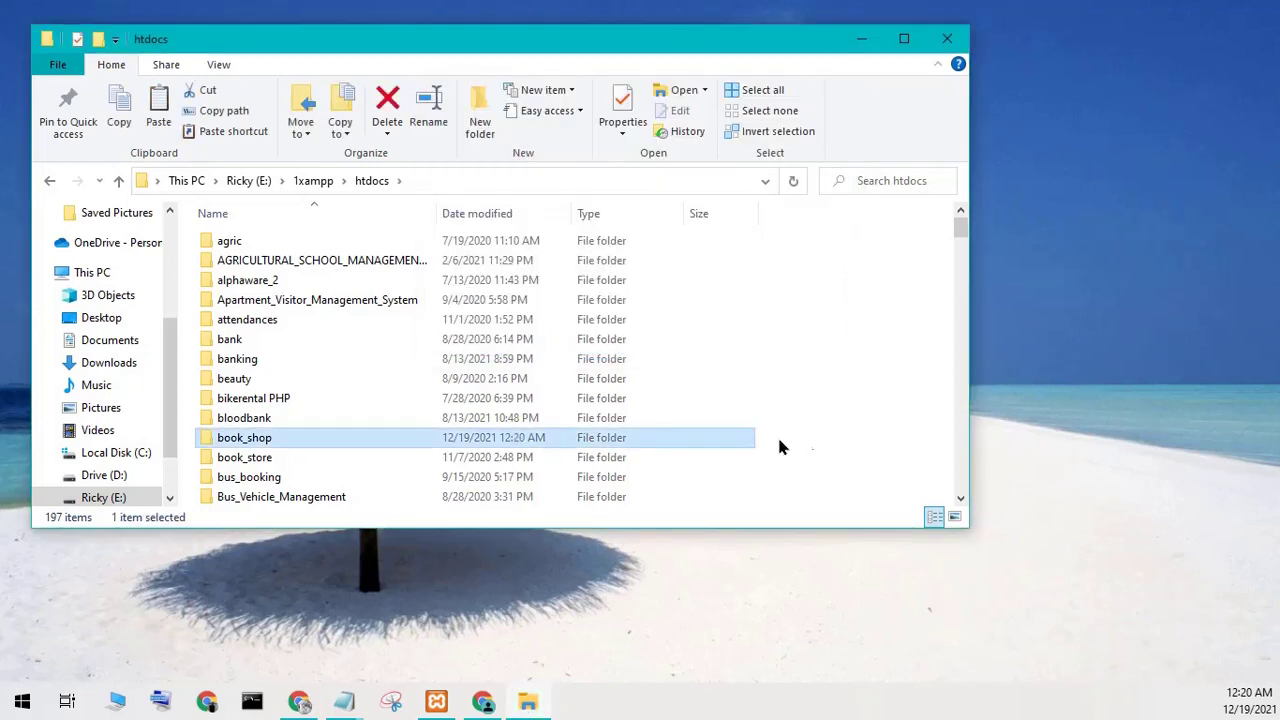
{"action": "double_click", "coordinate": [604, 440]}
{"action": "left_click", "coordinate": [533, 181]}
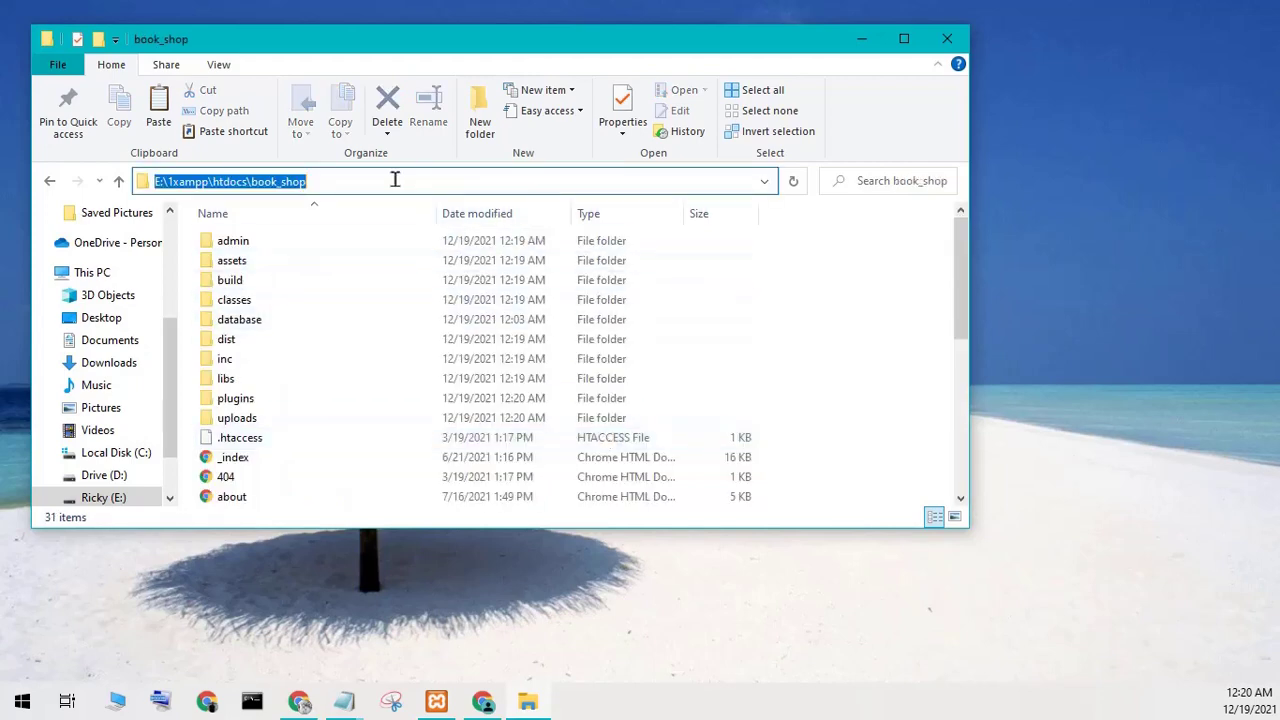
{"action": "right_click", "coordinate": [262, 178]}
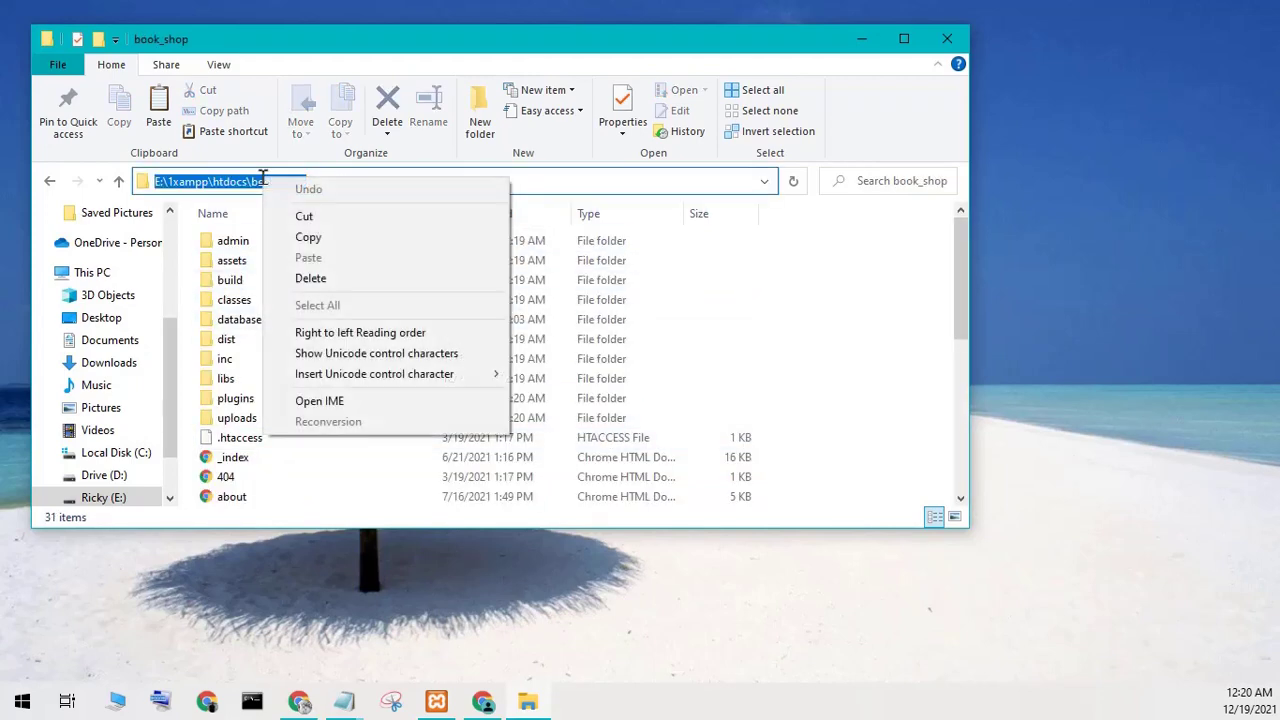
{"action": "left_click", "coordinate": [292, 237]}
{"action": "left_click", "coordinate": [486, 703]}
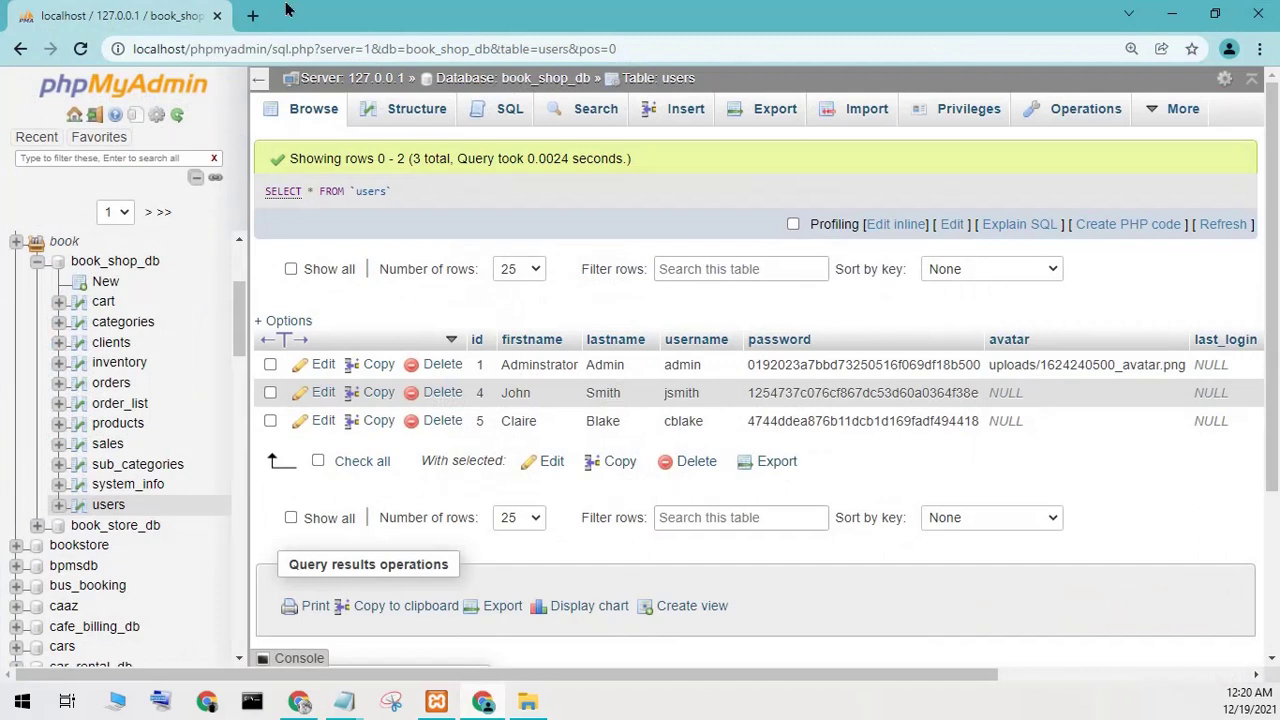
In a new tab, turn the pasted folder path into localhost/book_shop and load it.
{"action": "left_click", "coordinate": [253, 16]}
{"action": "right_click", "coordinate": [252, 52]}
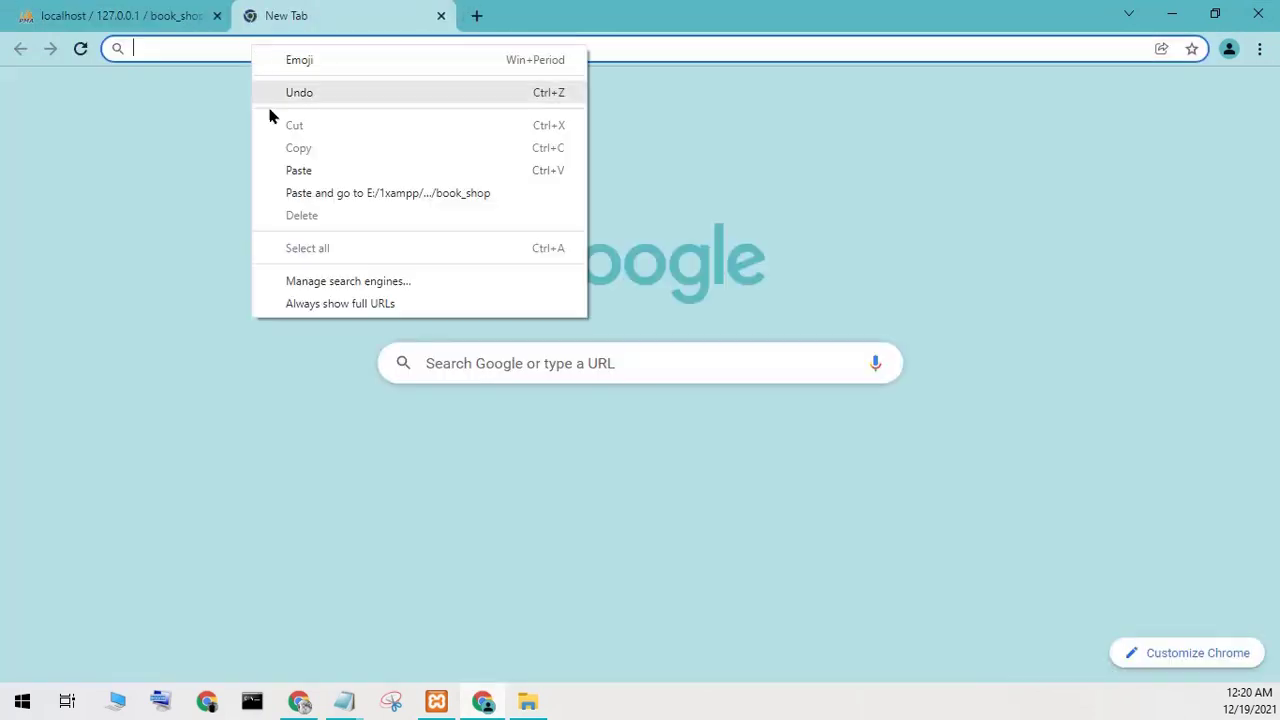
{"action": "left_click", "coordinate": [297, 168]}
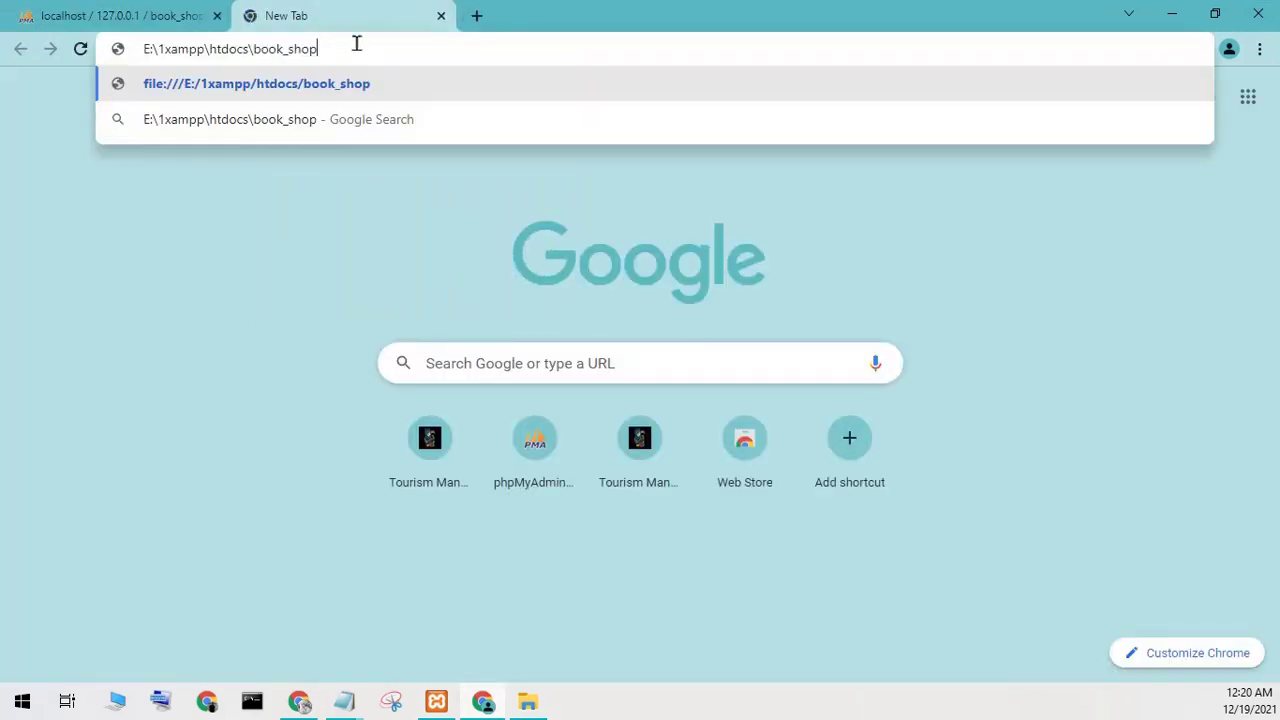
{"action": "left_click_drag", "start_coordinate": [246, 54], "coordinate": [33, 87]}
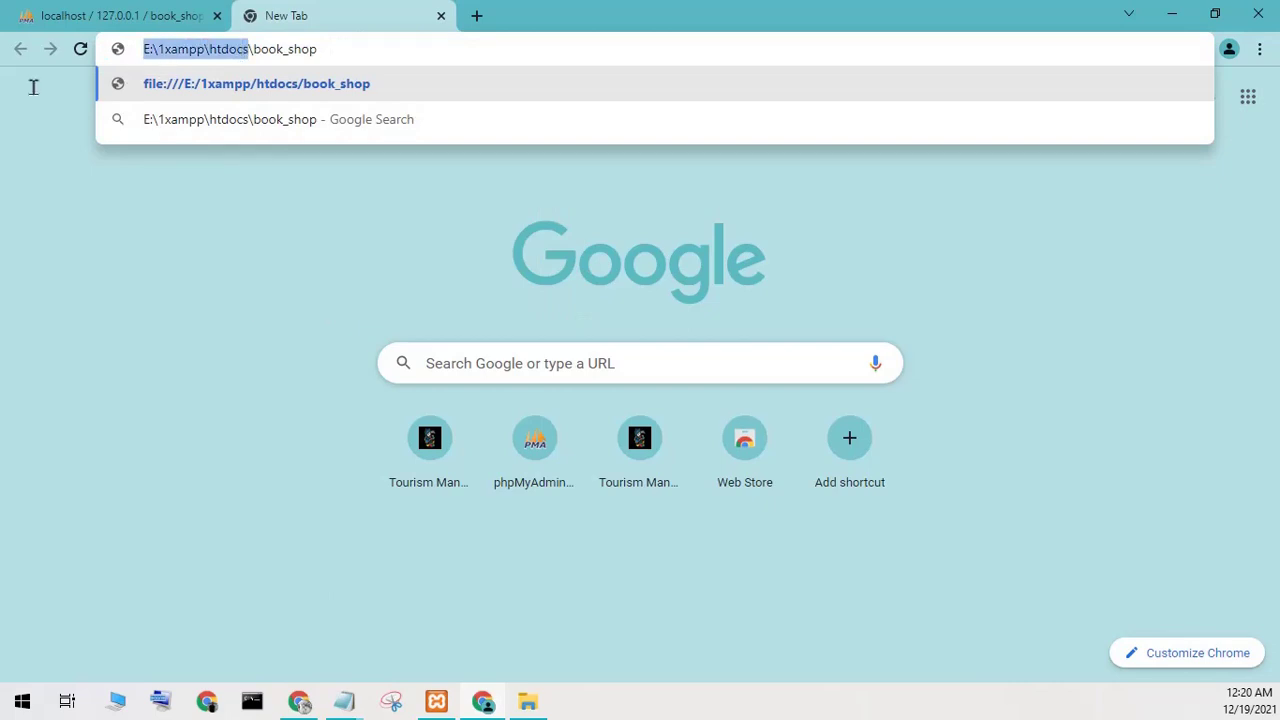
{"action": "key", "text": "BackSpace"}
{"action": "type", "text": "localh"}
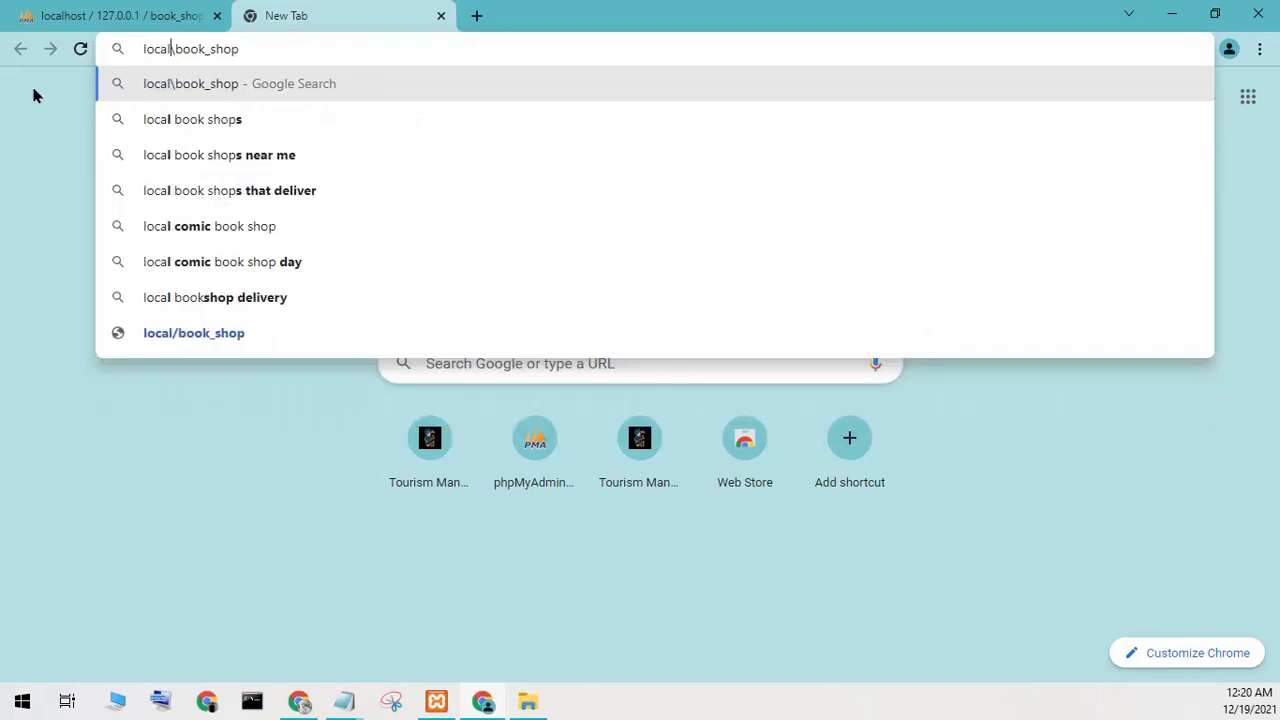
{"action": "type", "text": "ost"}
{"action": "key", "text": "Delete"}
{"action": "type", "text": "/"}
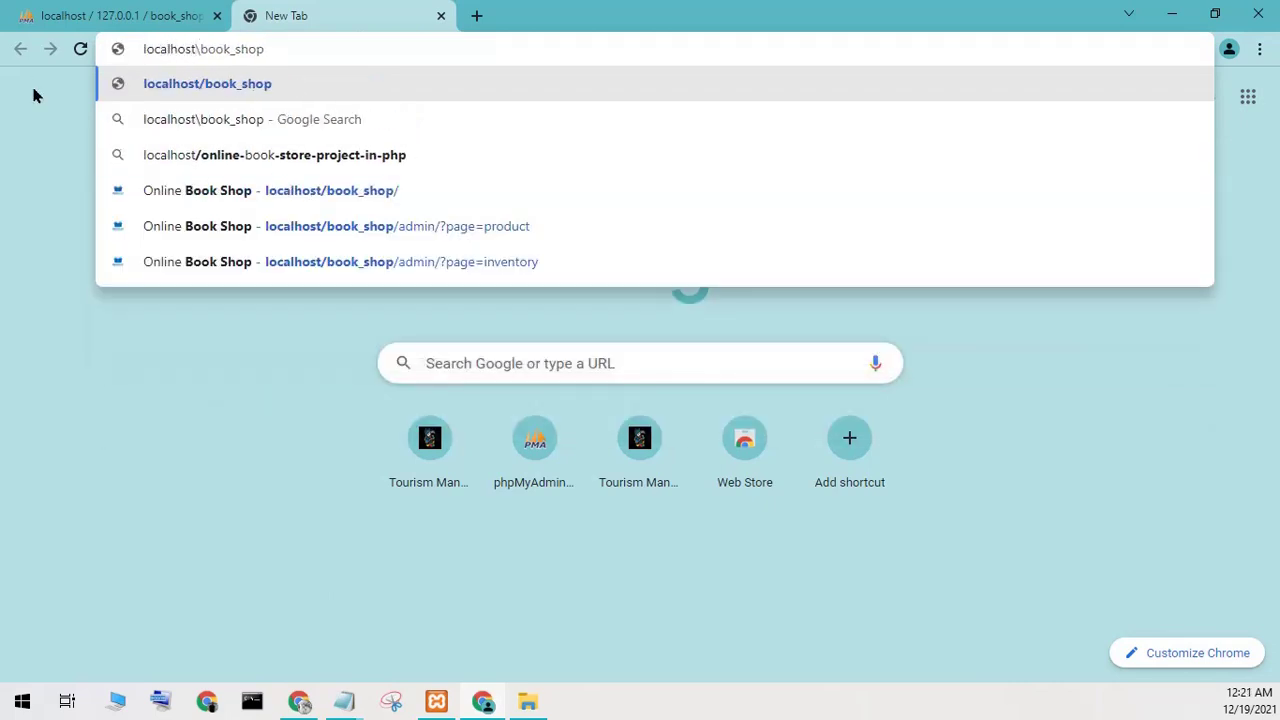
{"action": "key", "text": "Return"}
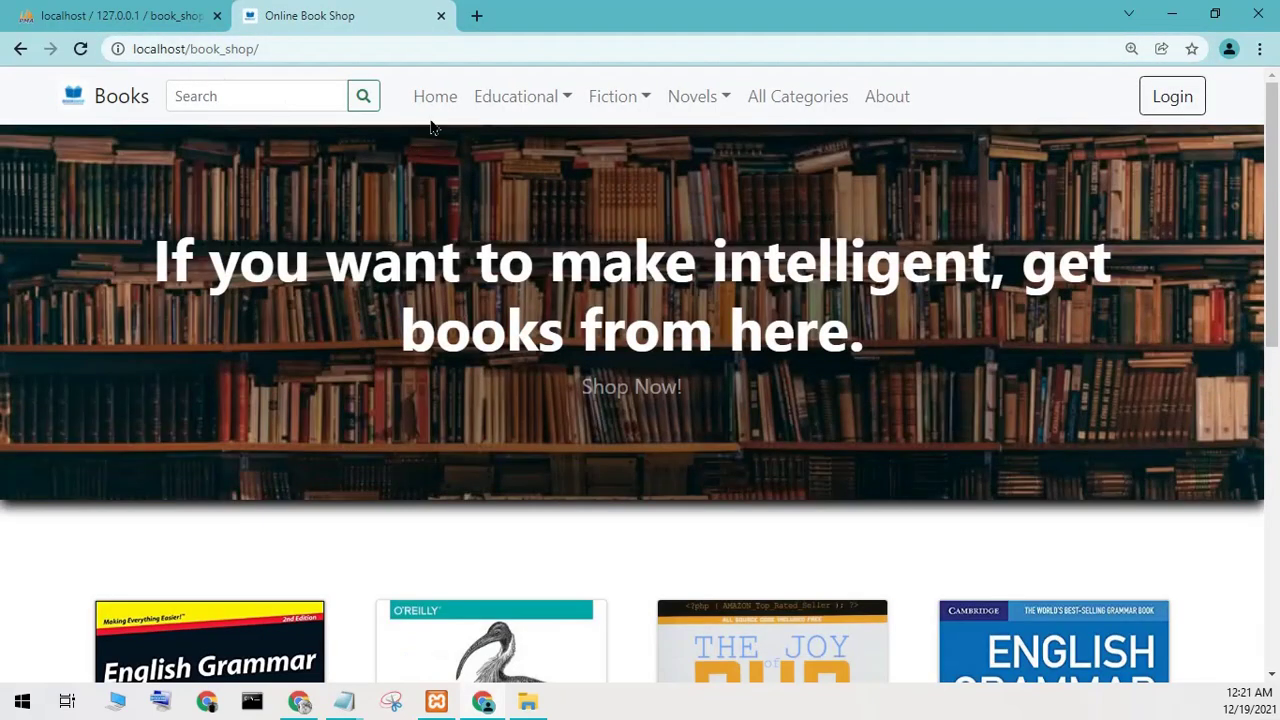
From the shop home page, view the Educational Programming and Grammar book pages.
{"action": "left_click", "coordinate": [418, 103]}
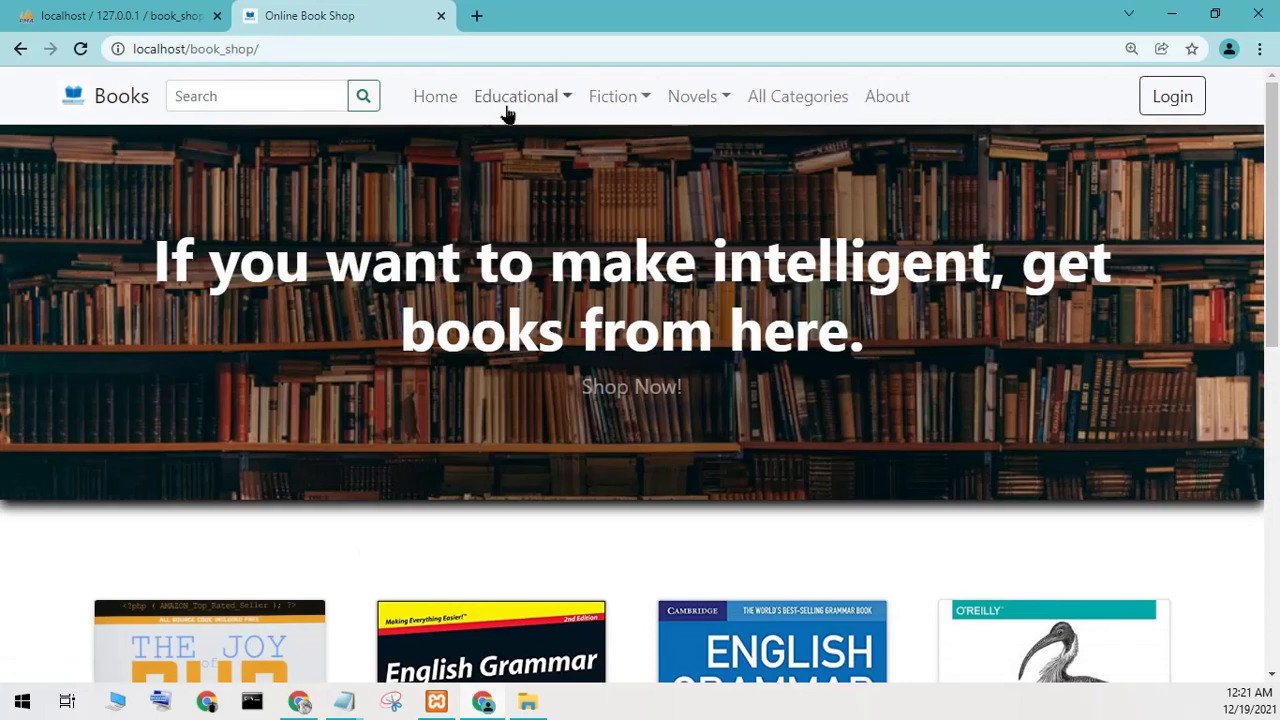
{"action": "left_click", "coordinate": [508, 114]}
{"action": "left_click", "coordinate": [510, 145]}
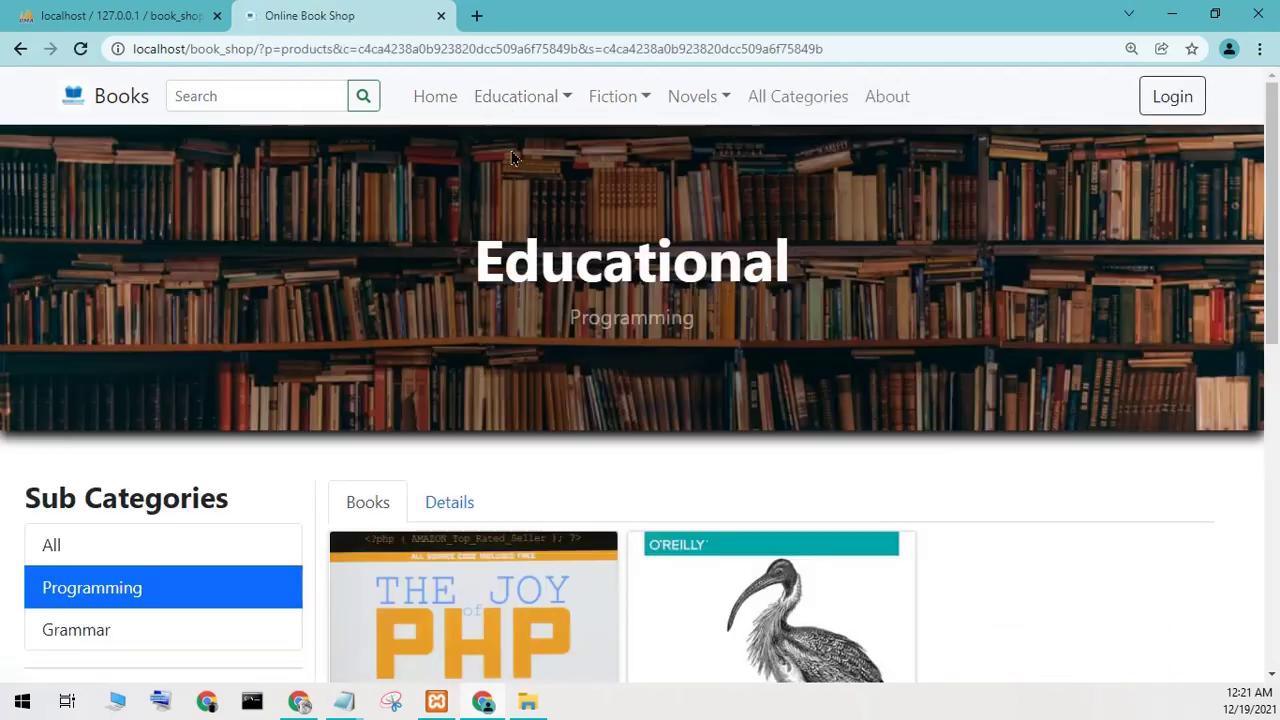
{"action": "left_click", "coordinate": [489, 112]}
{"action": "left_click", "coordinate": [517, 138]}
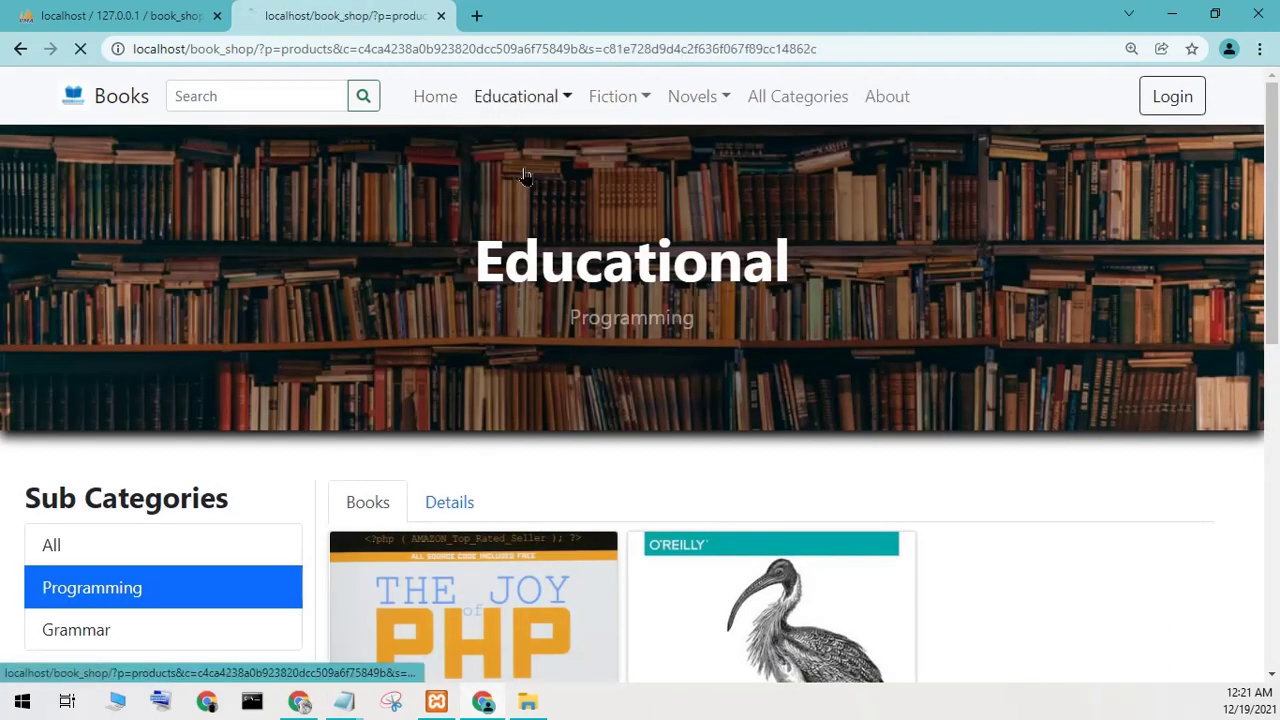
{"action": "scroll", "coordinate": [528, 200], "scroll_direction": "down", "scroll_amount": 4}
{"action": "scroll", "coordinate": [530, 220], "scroll_direction": "up", "scroll_amount": 4}
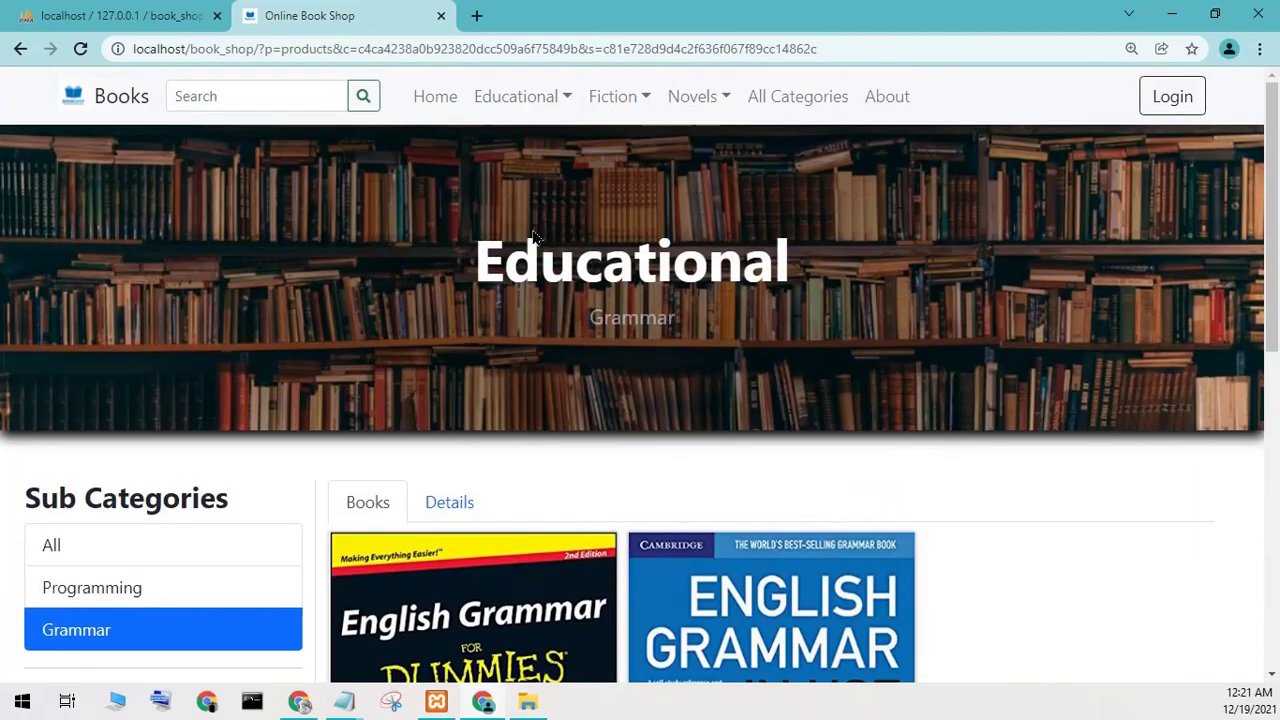
{"action": "left_click", "coordinate": [166, 587]}
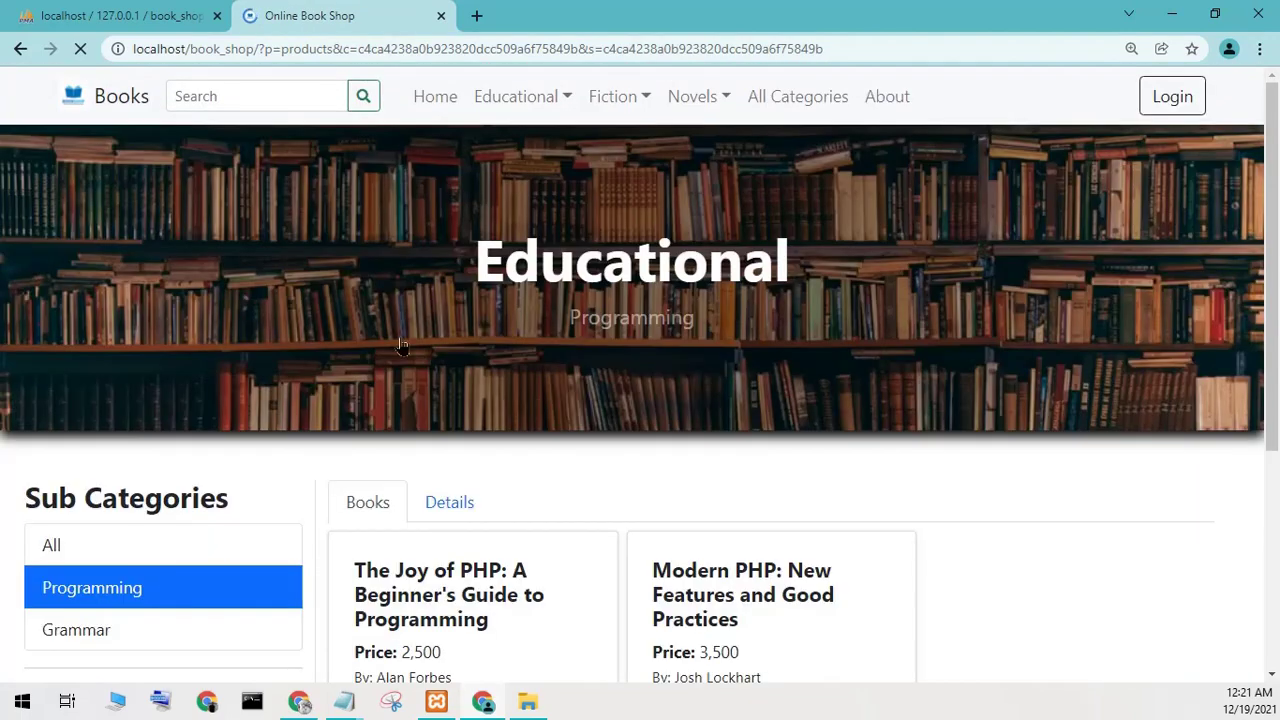
View the Fiction Literary books and the Action and Adventure novels pages.
{"action": "left_click", "coordinate": [606, 100]}
{"action": "left_click", "coordinate": [604, 134]}
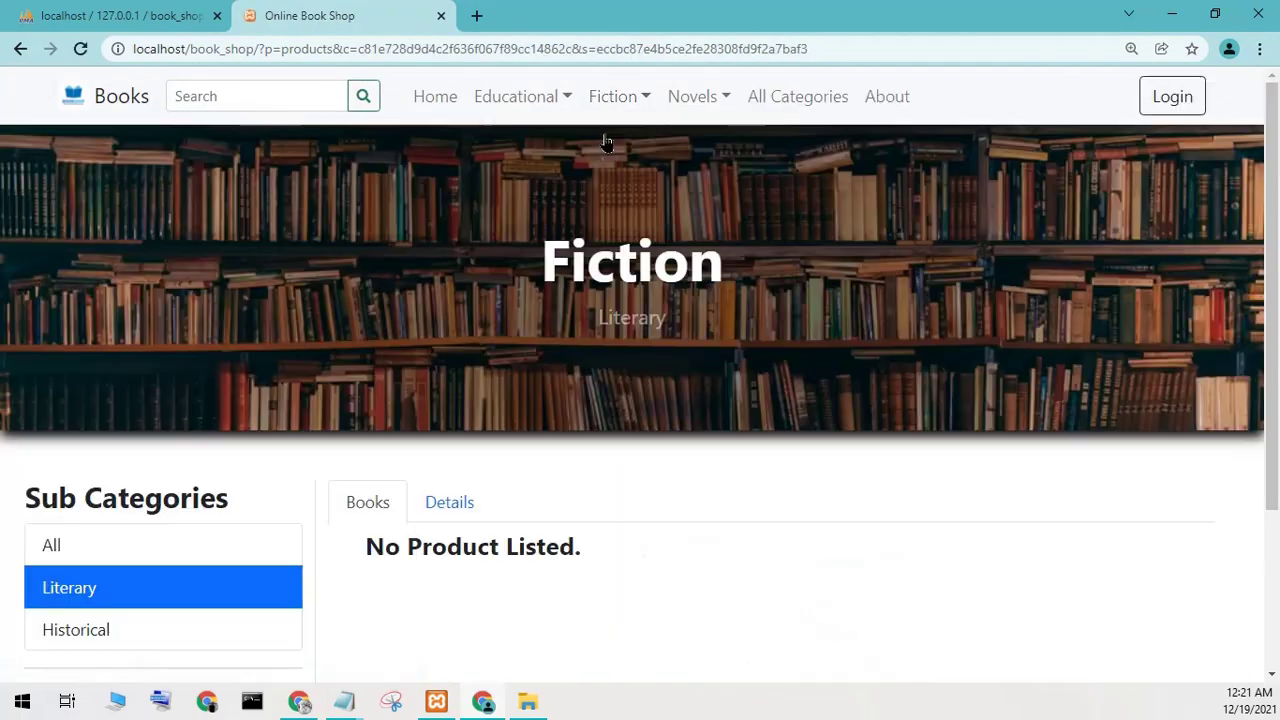
{"action": "scroll", "coordinate": [632, 132], "scroll_direction": "down", "scroll_amount": 3}
{"action": "scroll", "coordinate": [660, 126], "scroll_direction": "up", "scroll_amount": 3}
{"action": "left_click", "coordinate": [692, 98]}
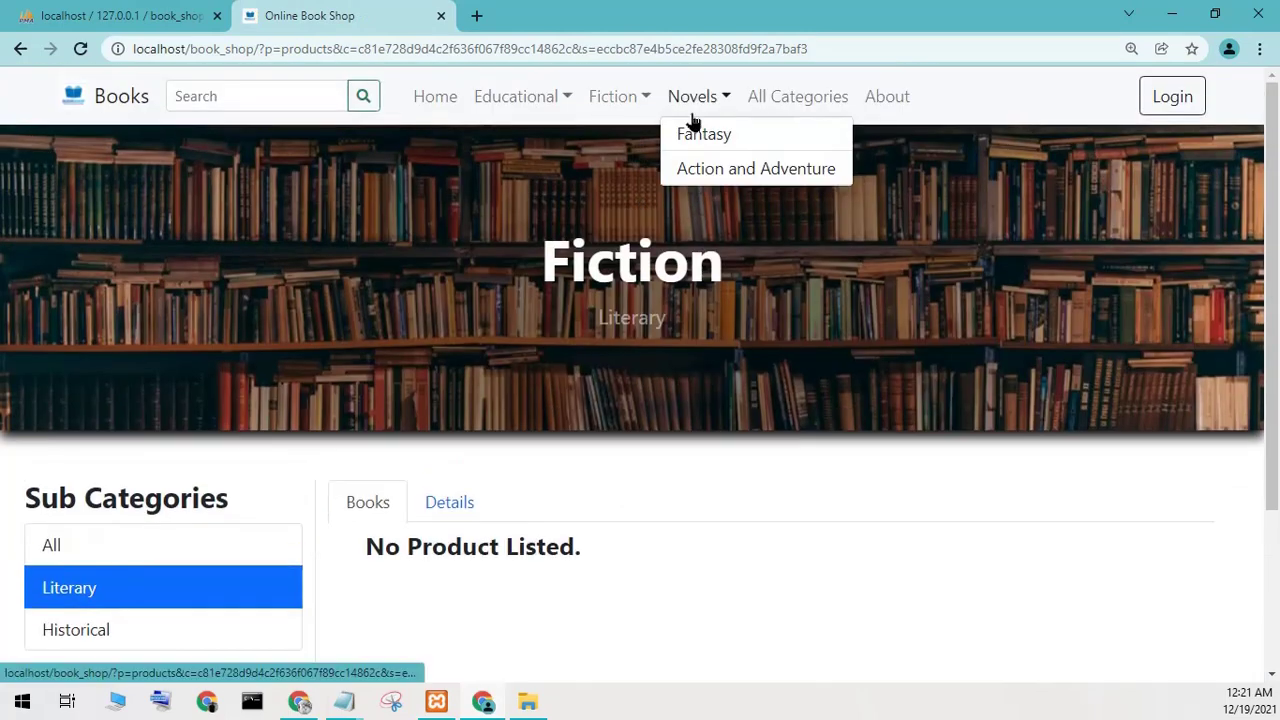
{"action": "left_click", "coordinate": [705, 170]}
{"action": "scroll", "coordinate": [705, 172], "scroll_direction": "down", "scroll_amount": 3}
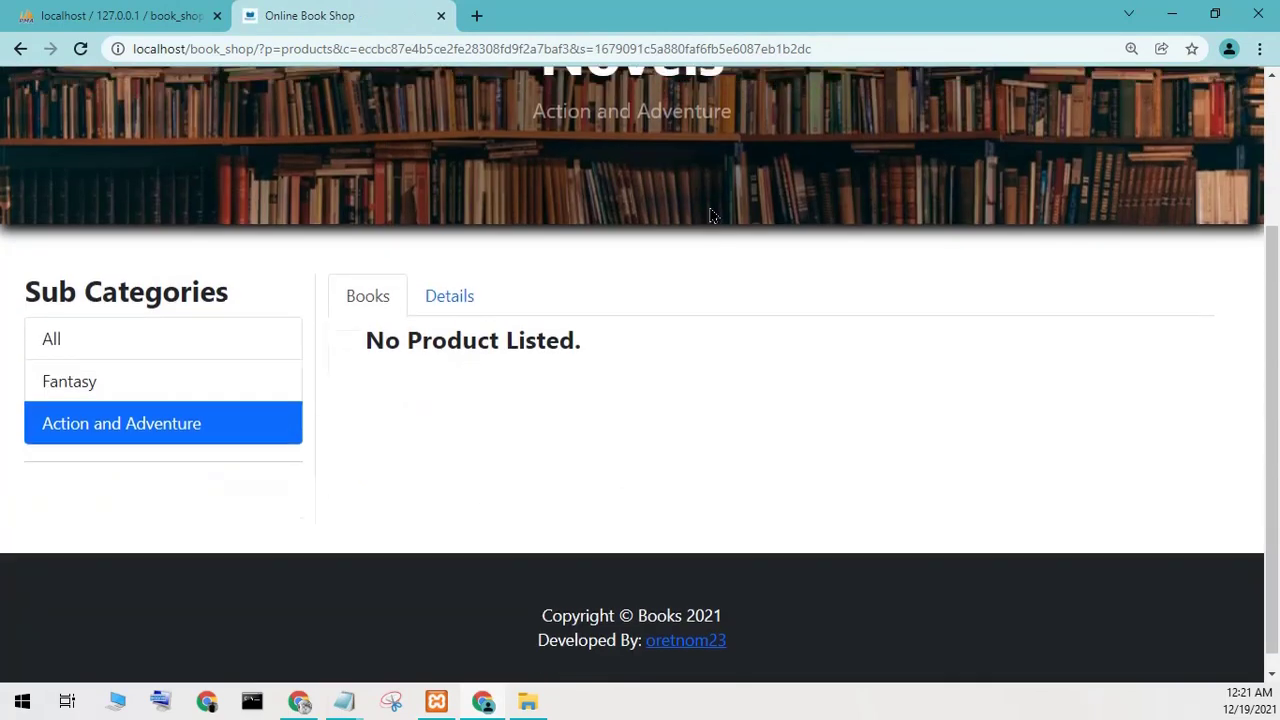
{"action": "scroll", "coordinate": [840, 172], "scroll_direction": "up", "scroll_amount": 3}
Open All Categories, go back to the shop home page, and minimise Chrome.
{"action": "left_click", "coordinate": [792, 102]}
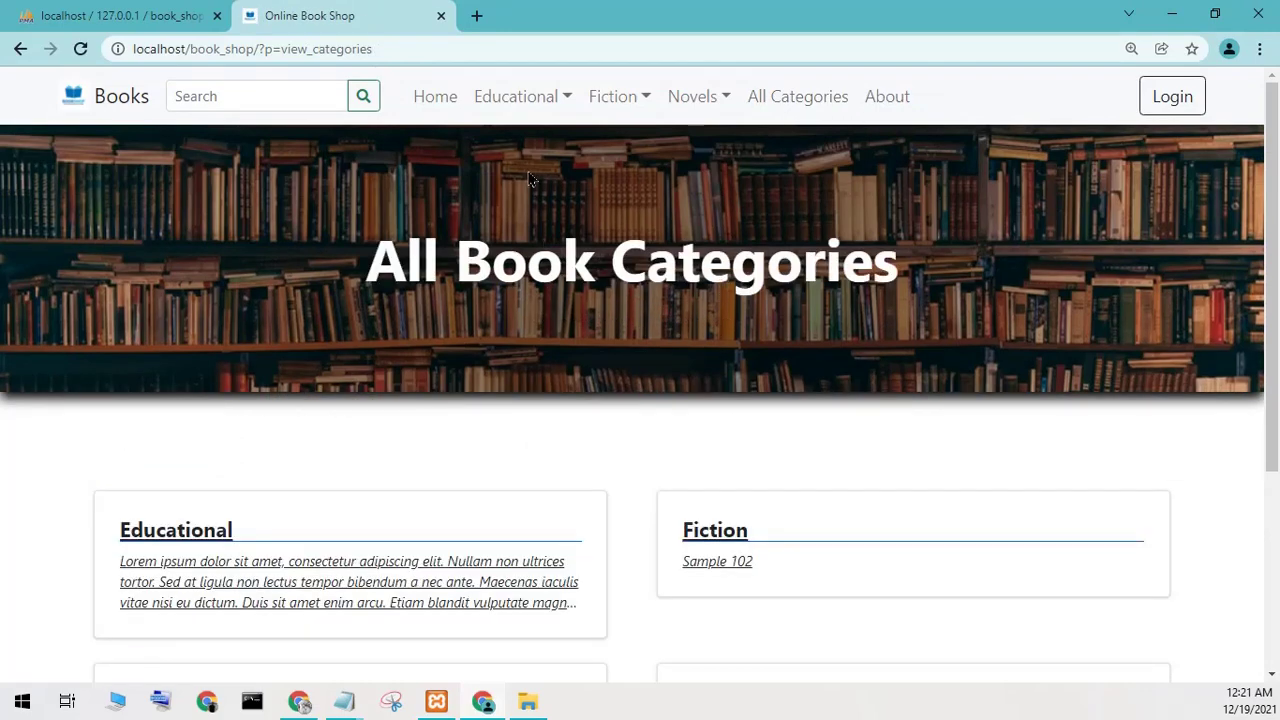
{"action": "left_click", "coordinate": [440, 102]}
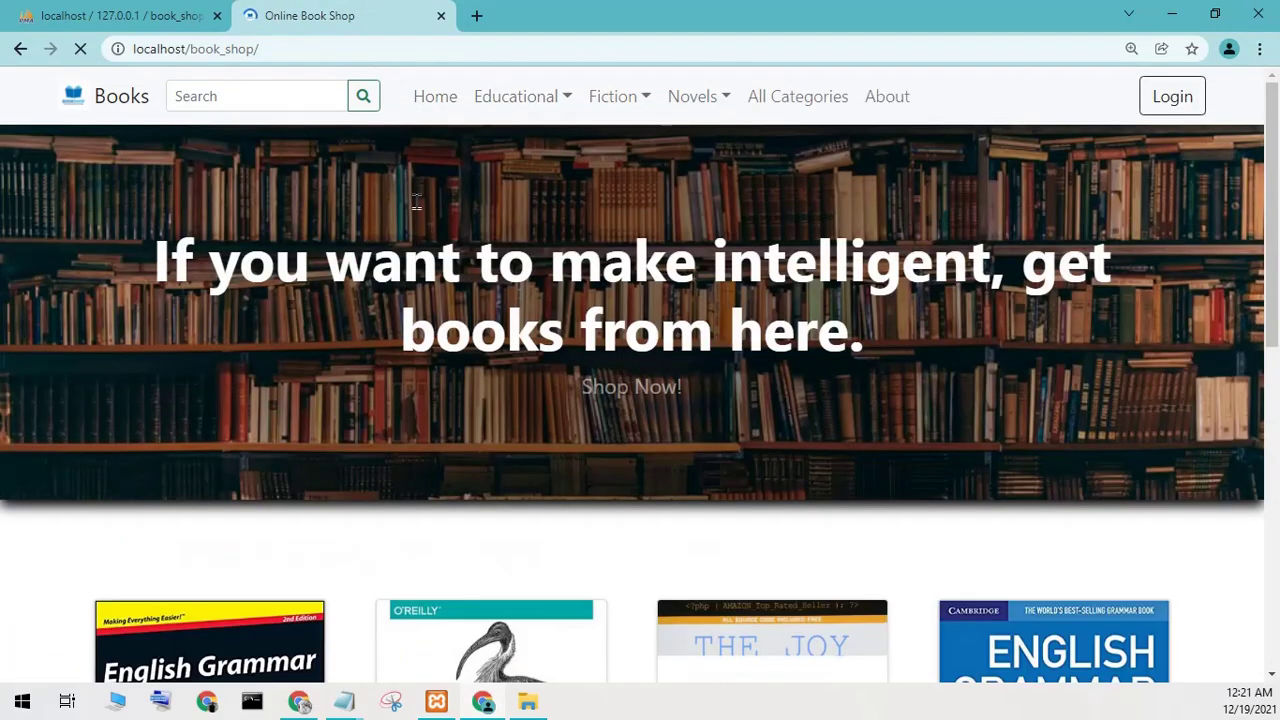
{"action": "left_click", "coordinate": [97, 8]}
{"action": "left_click", "coordinate": [320, 17]}
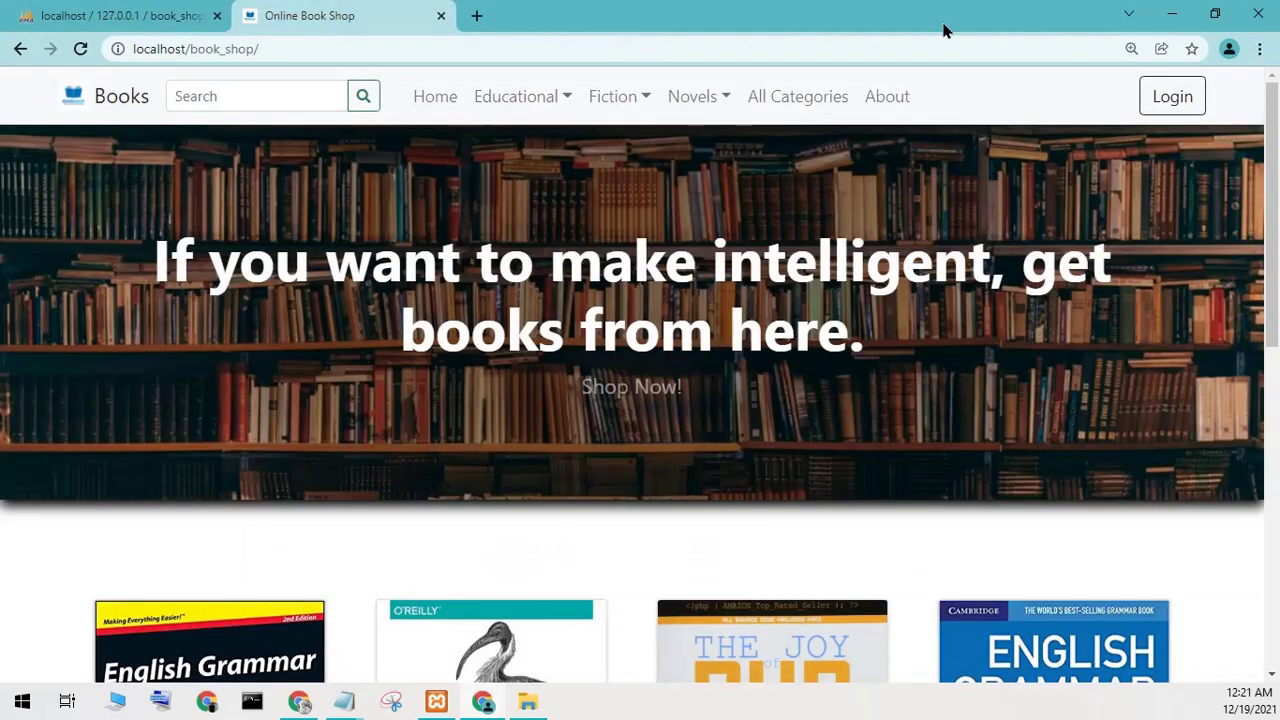
{"action": "left_click", "coordinate": [1170, 15]}
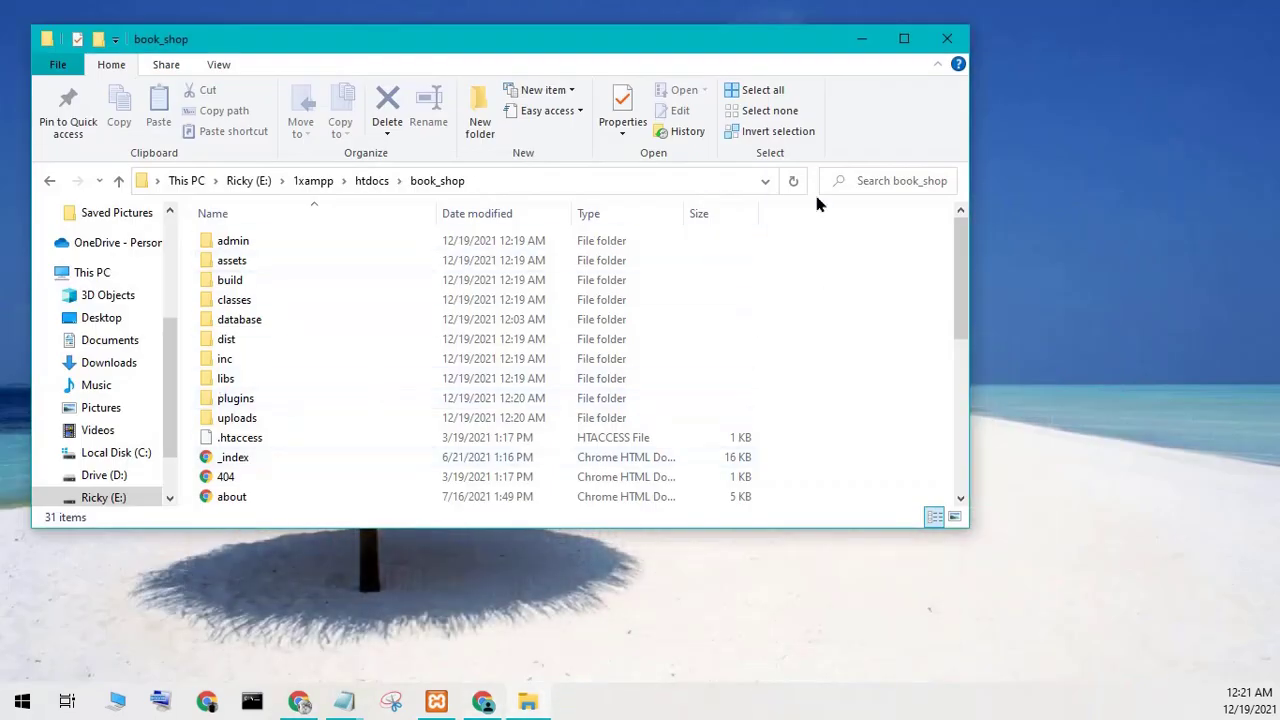
Open admin/index.php in Notepad++ from the admin folder and launch it in Chrome.
{"action": "double_click", "coordinate": [303, 245]}
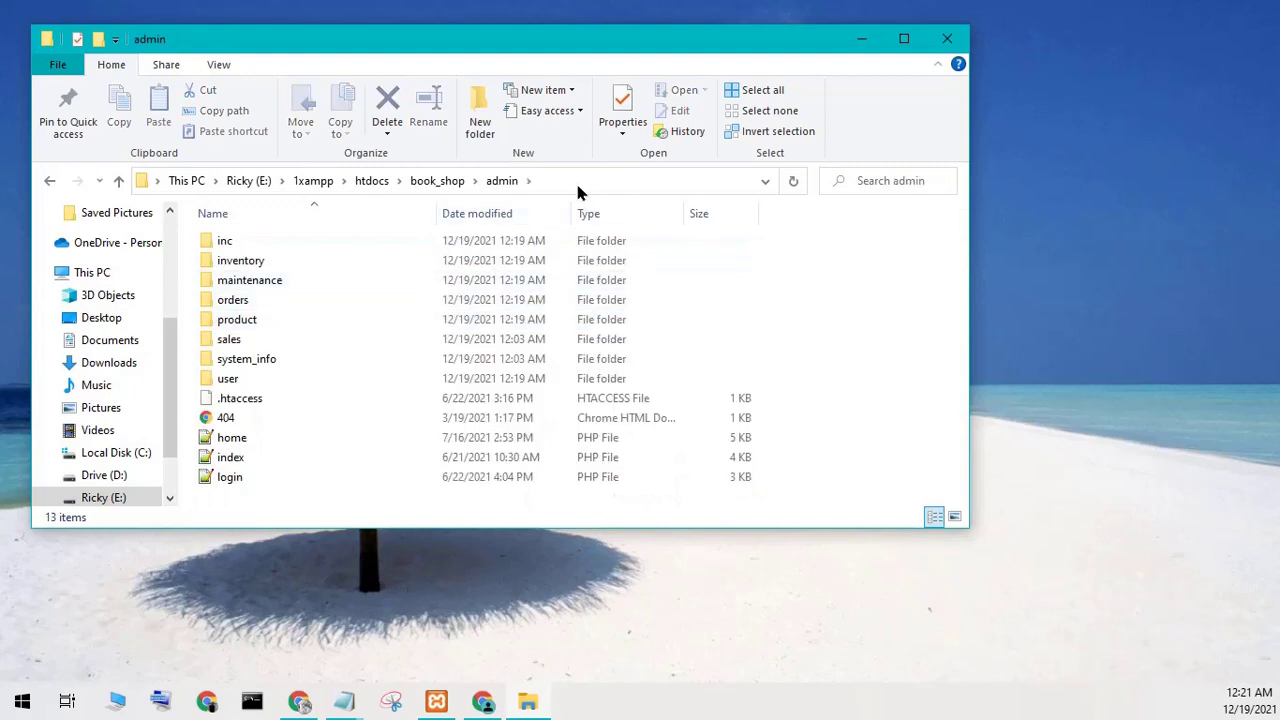
{"action": "left_click", "coordinate": [283, 457]}
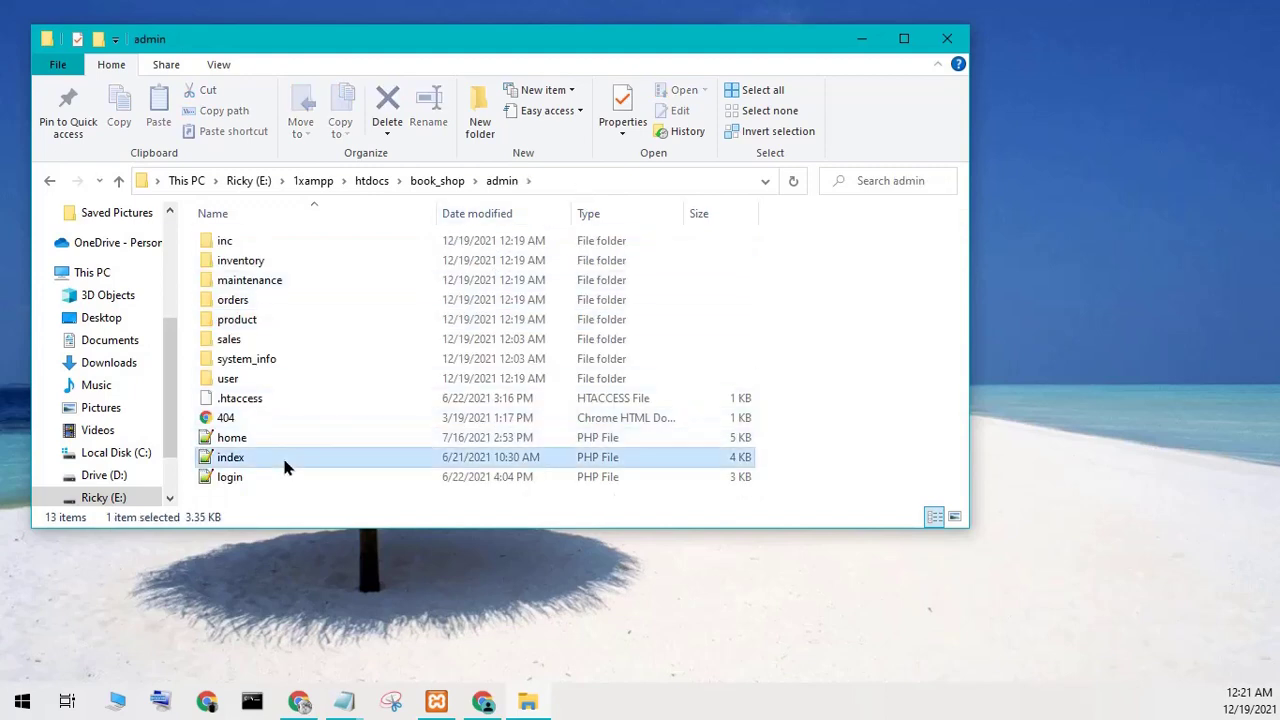
{"action": "right_click", "coordinate": [283, 457]}
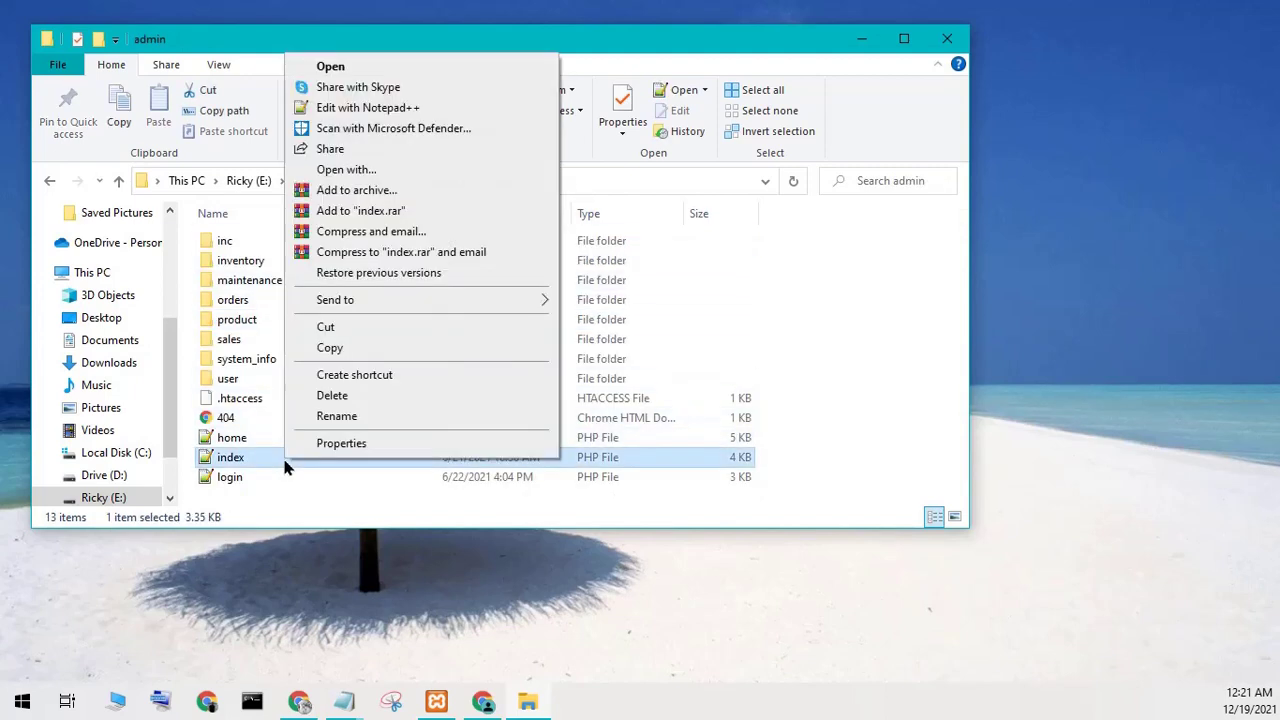
{"action": "left_click", "coordinate": [340, 108]}
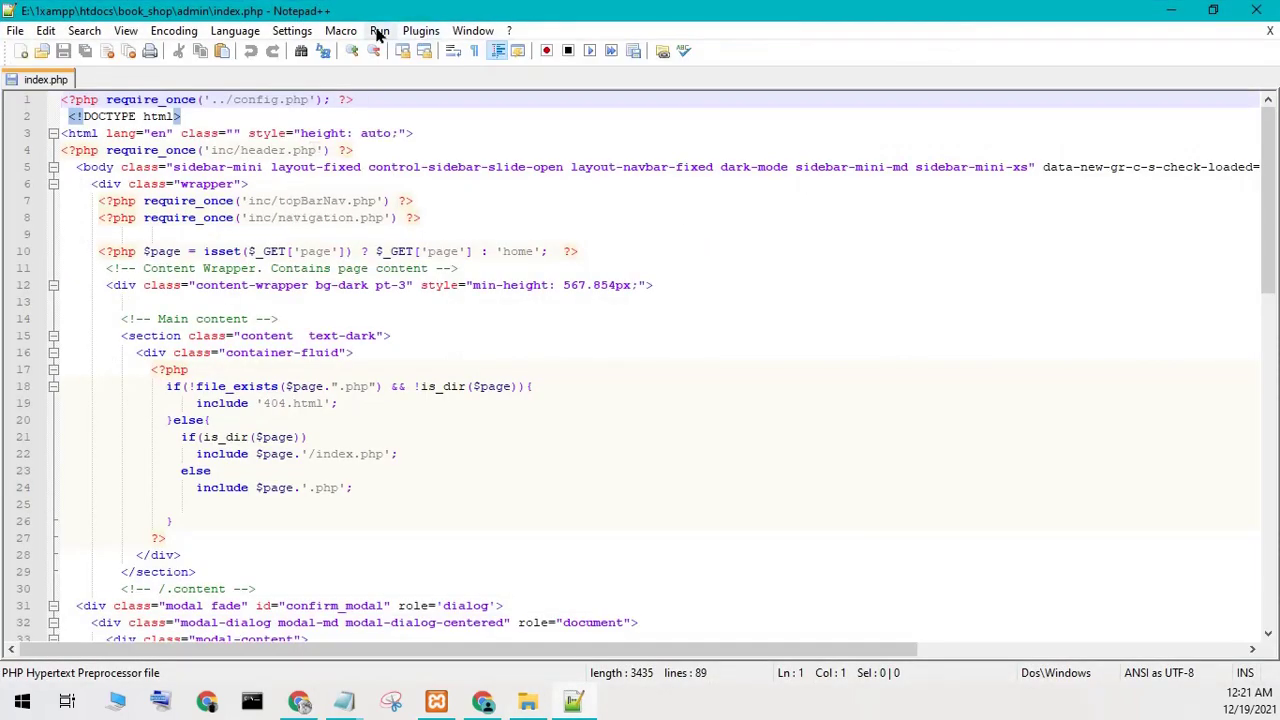
{"action": "left_click", "coordinate": [379, 31]}
{"action": "left_click", "coordinate": [415, 120]}
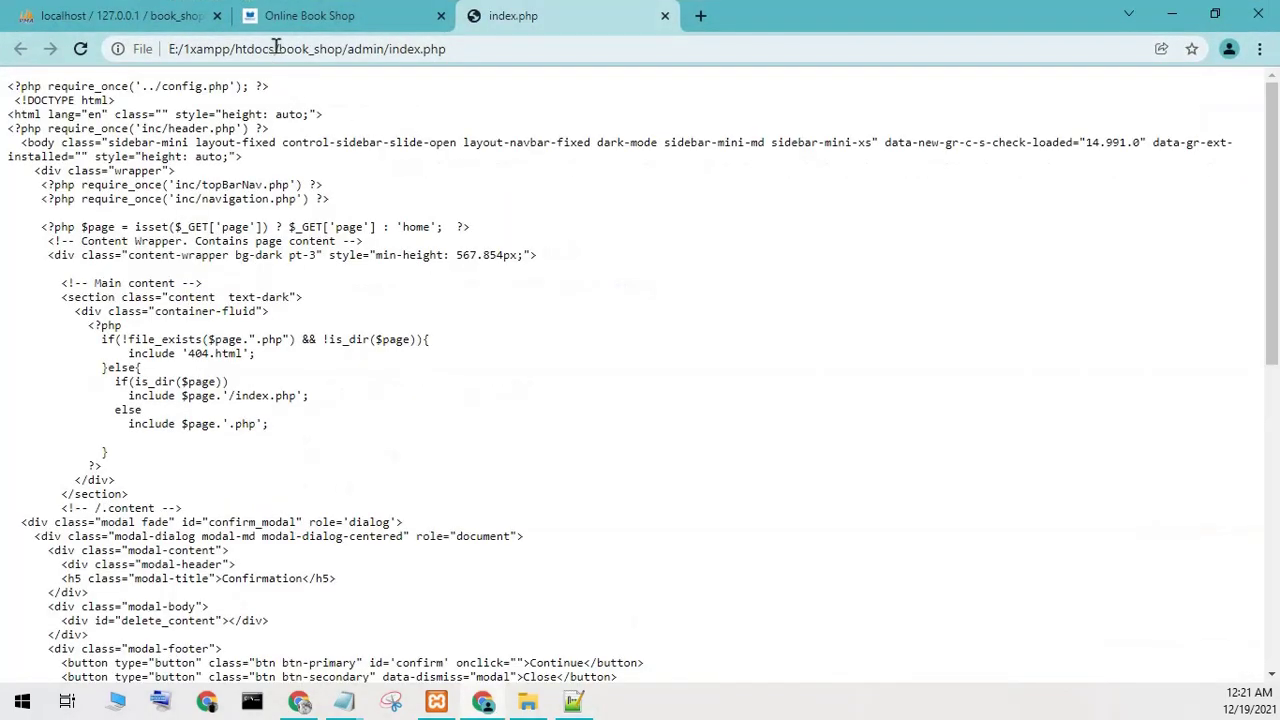
Replace the file:///E:/1xampp/htdocs prefix with localhost to load the admin page.
{"action": "left_click_drag", "start_coordinate": [277, 48], "coordinate": [168, 48]}
{"action": "key", "text": "BackSpace"}
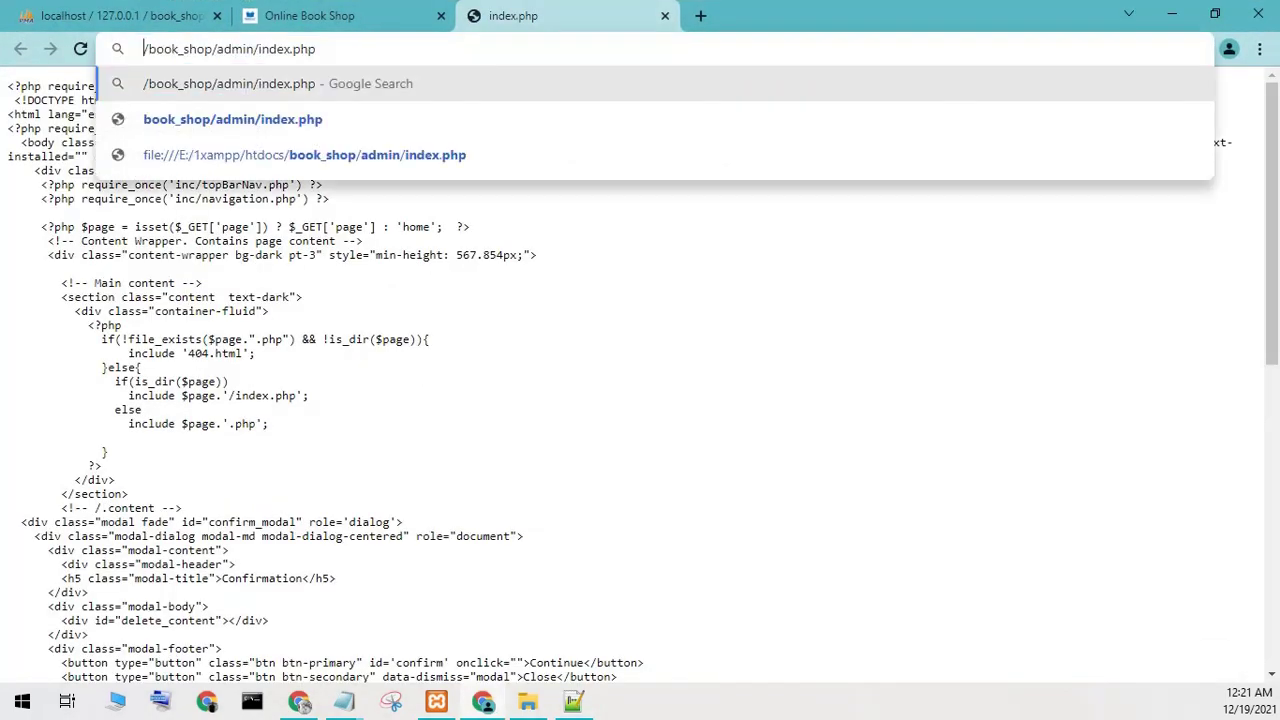
{"action": "type", "text": "localh"}
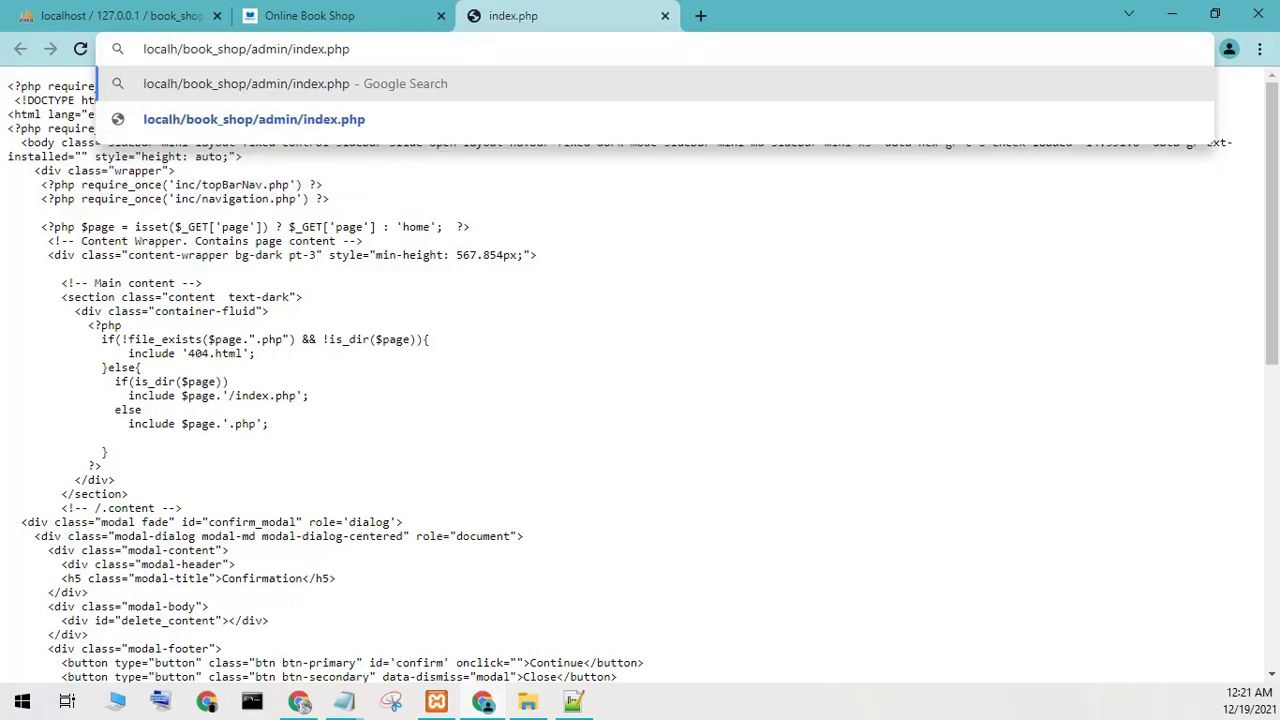
{"action": "type", "text": "ost"}
{"action": "key", "text": "Return"}
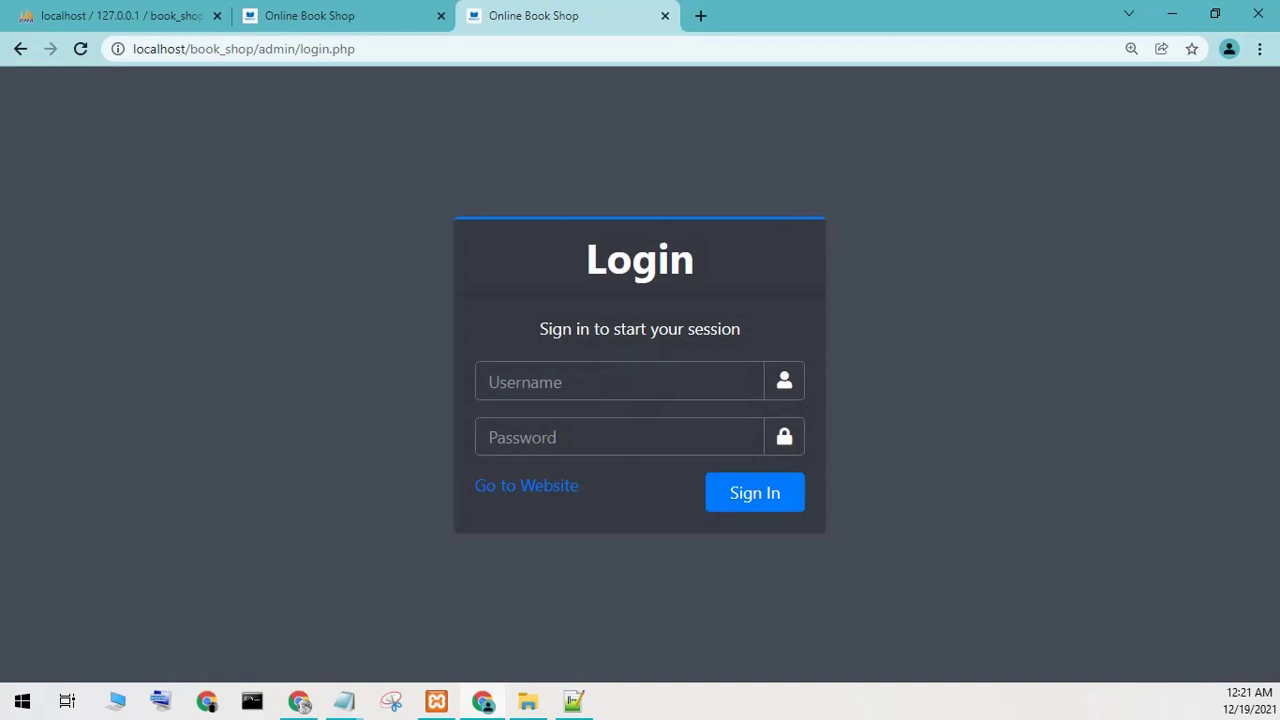
Write the admin credentials into the Untitled Notepad note, then put the note away.
{"action": "mouse_move", "coordinate": [325, 699]}
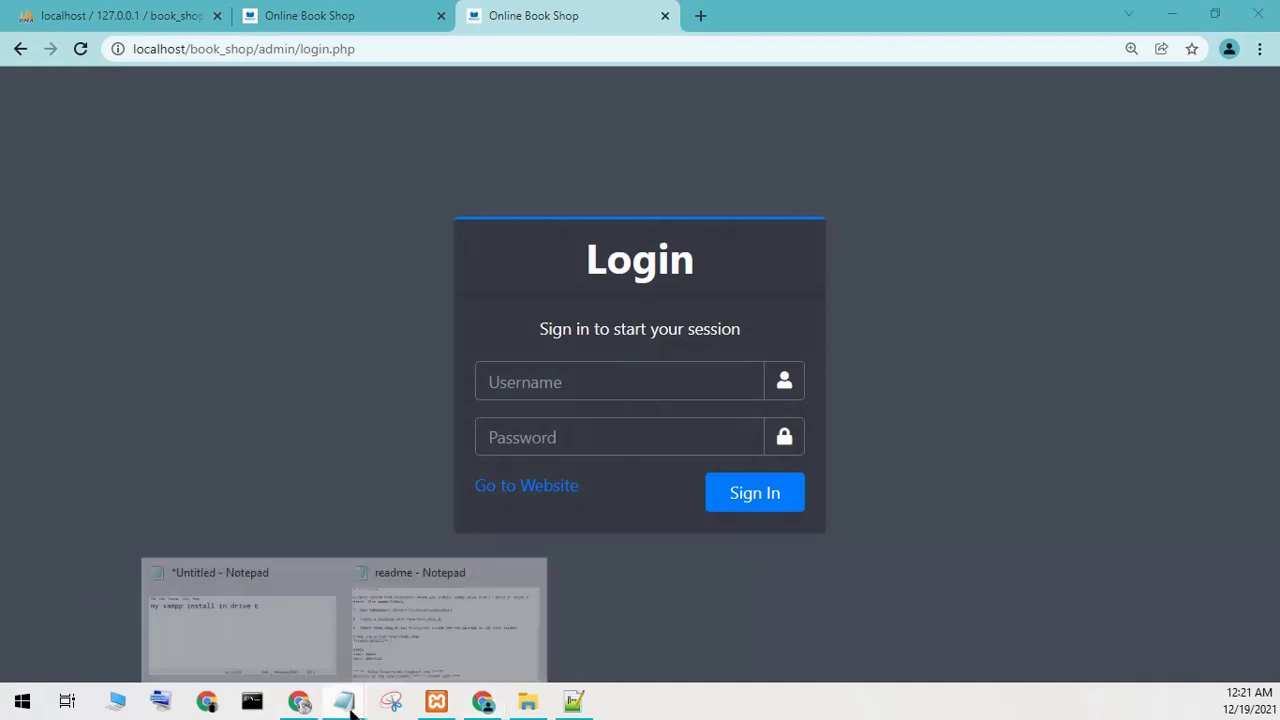
{"action": "left_click", "coordinate": [306, 610]}
{"action": "key", "text": "shift+Home"}
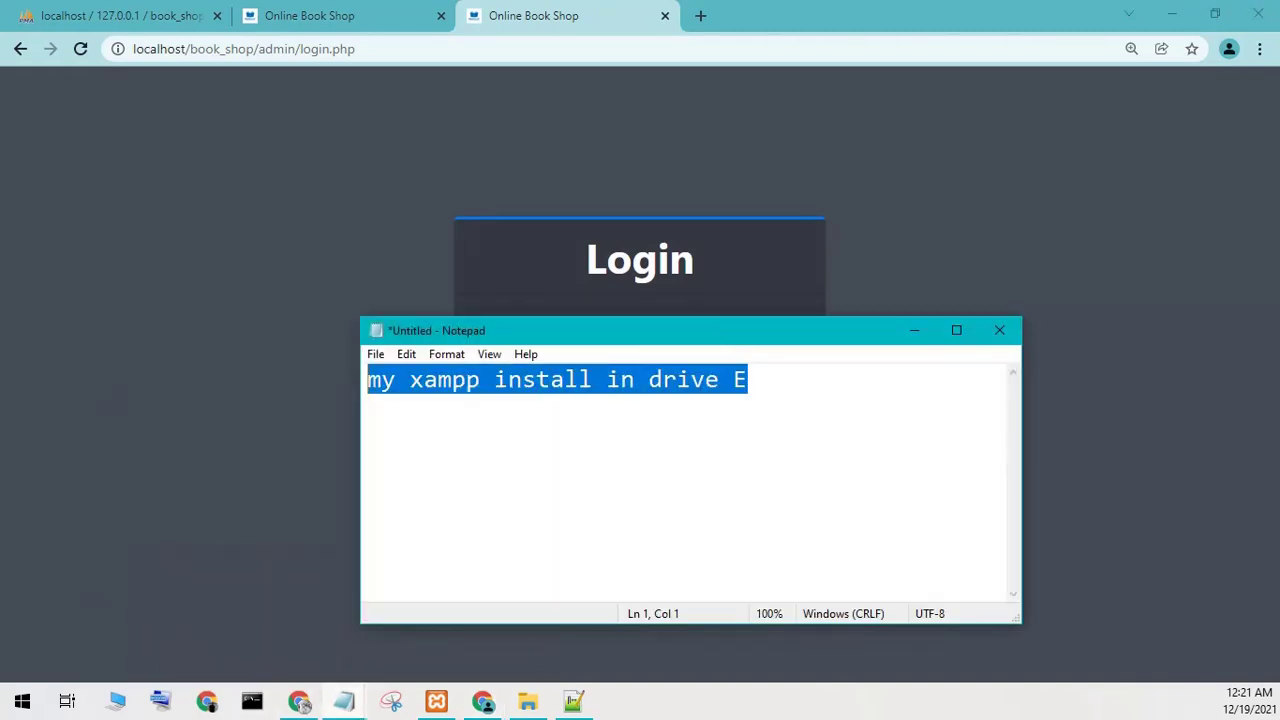
{"action": "type", "text": "admin "}
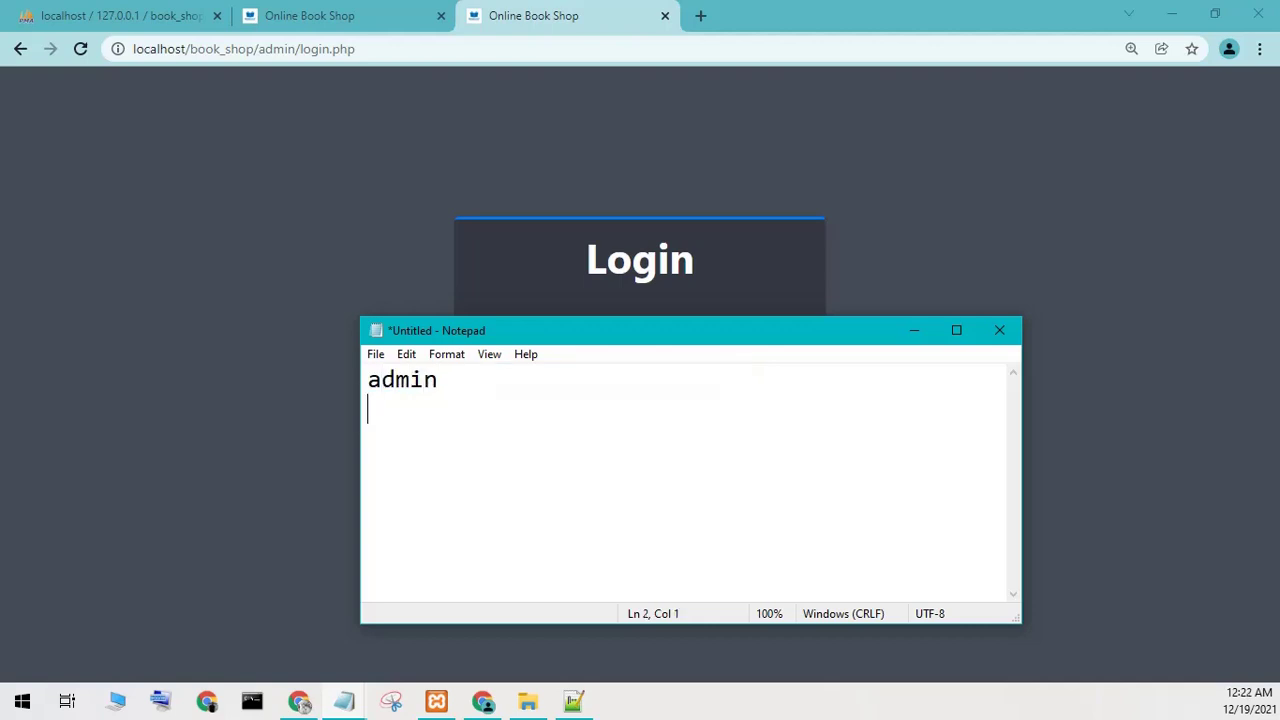
{"action": "type", "text": "admin123"}
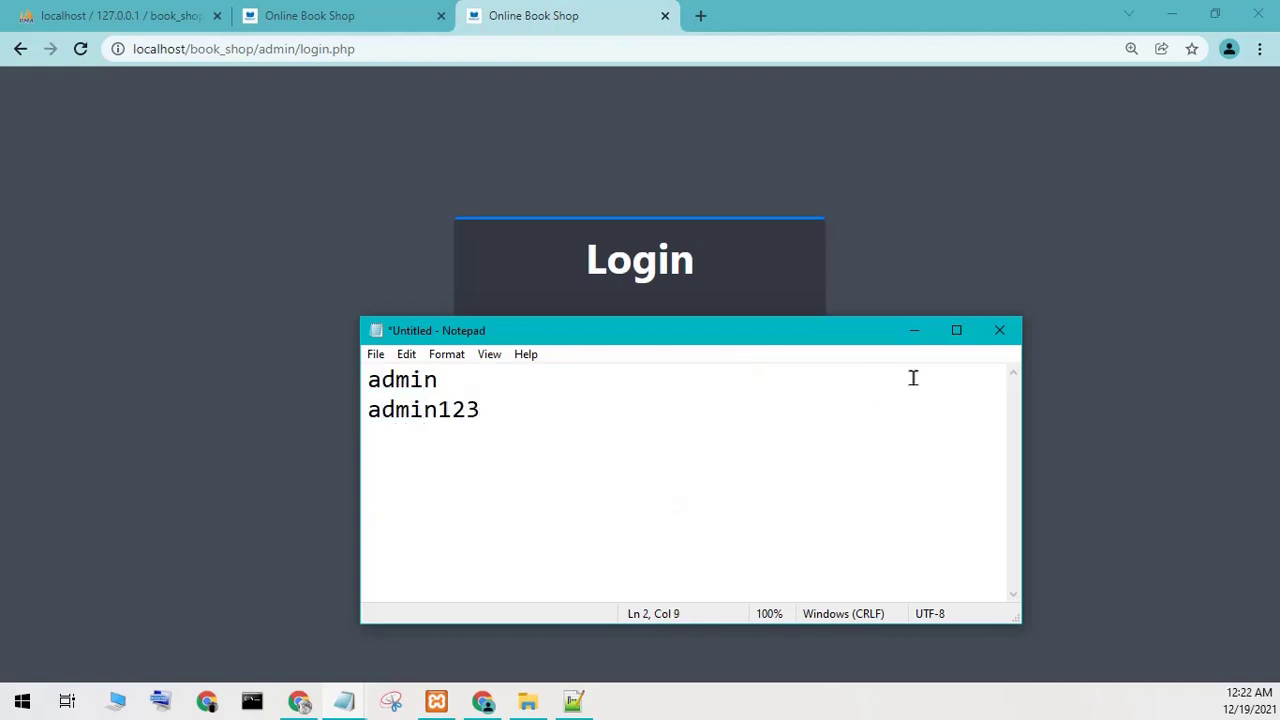
{"action": "left_click", "coordinate": [907, 328]}
Sign in on the admin login page with the administrator username and password.
{"action": "left_click", "coordinate": [601, 381]}
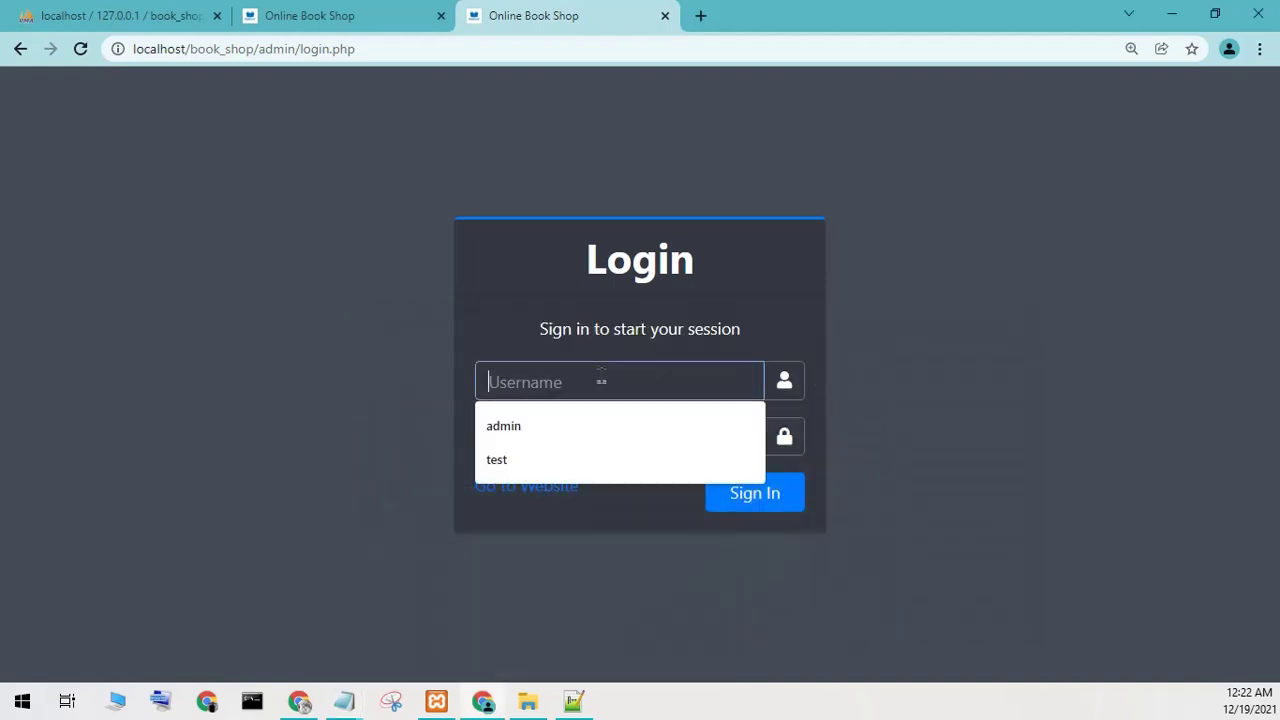
{"action": "type", "text": "admin"}
{"action": "key", "text": "Tab"}
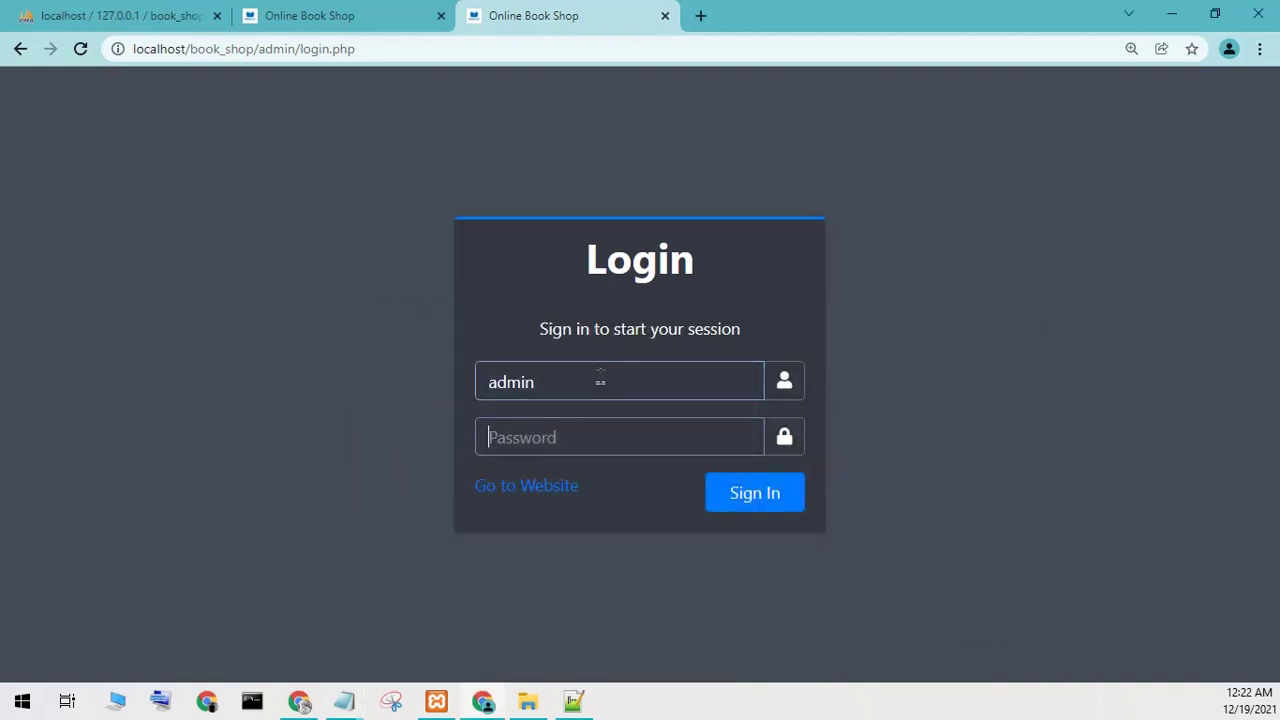
{"action": "type", "text": "1234"}
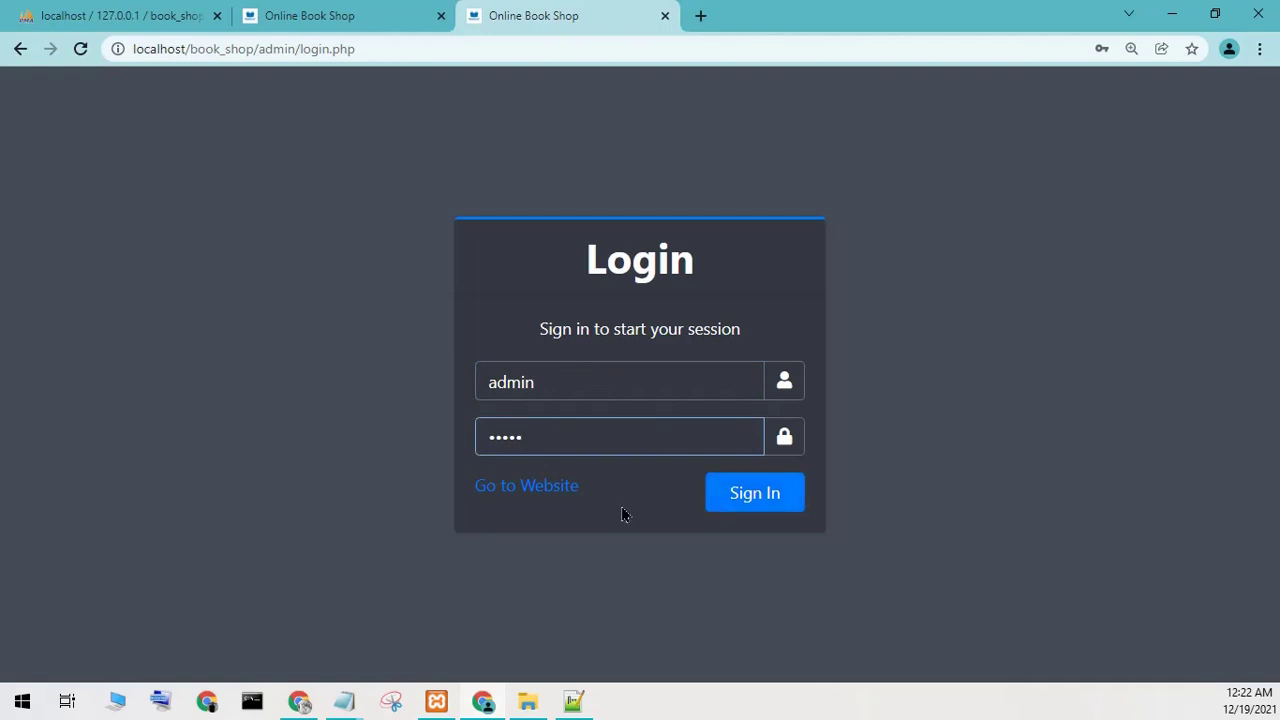
{"action": "double_click", "coordinate": [600, 440]}
{"action": "type", "text": "12"}
{"action": "left_click", "coordinate": [786, 502]}
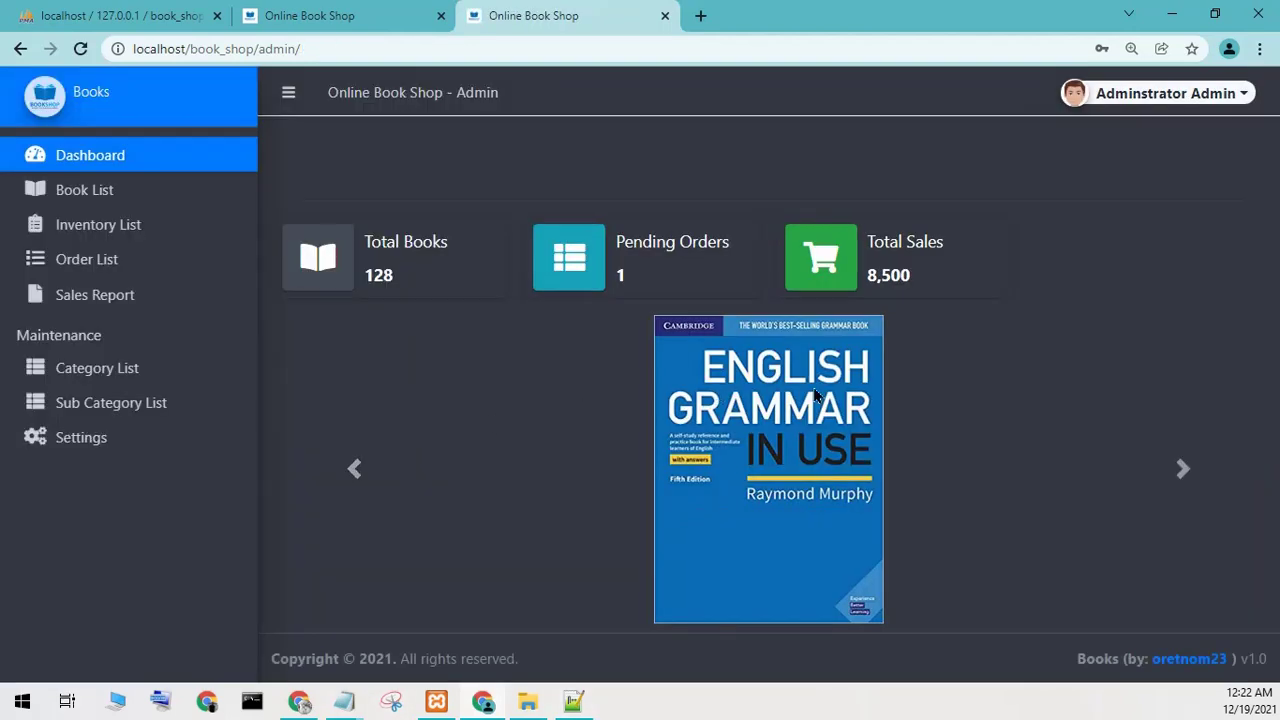
Browse Inventory List, Order List, Sales Report, Category List and Book List, returning to Dashboard.
{"action": "left_click", "coordinate": [65, 224]}
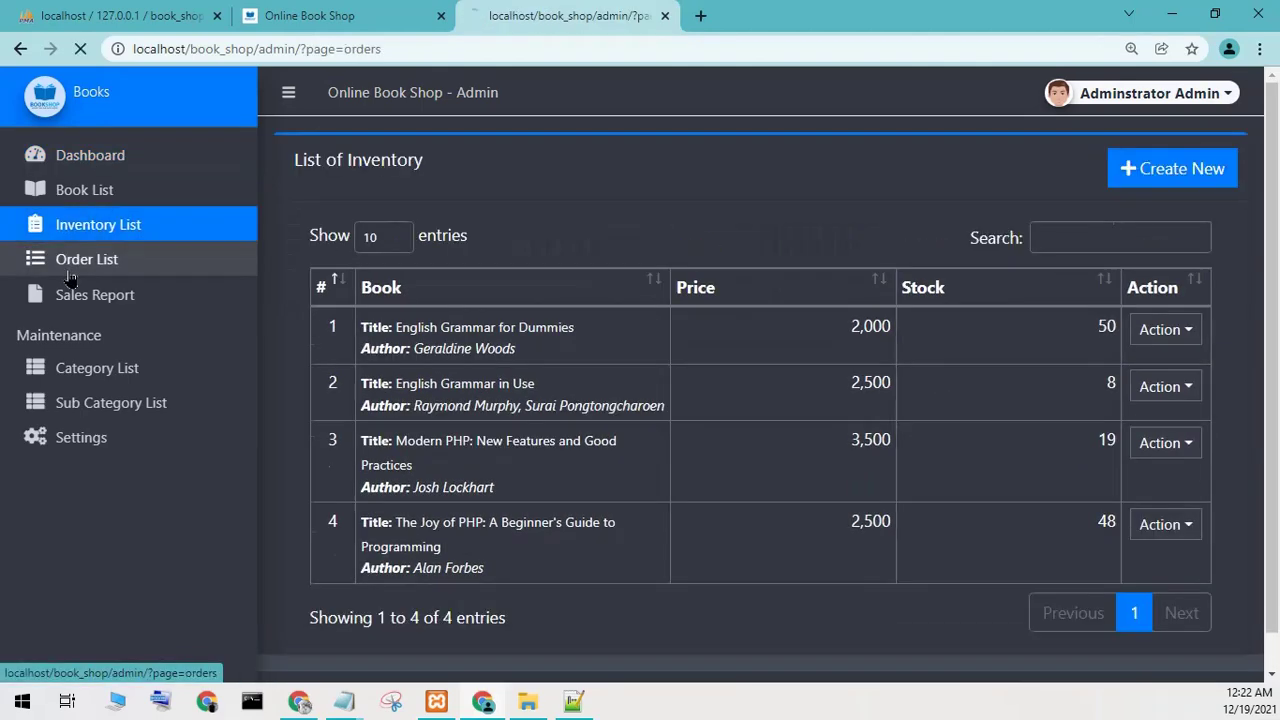
{"action": "left_click", "coordinate": [86, 259]}
{"action": "left_click", "coordinate": [80, 295]}
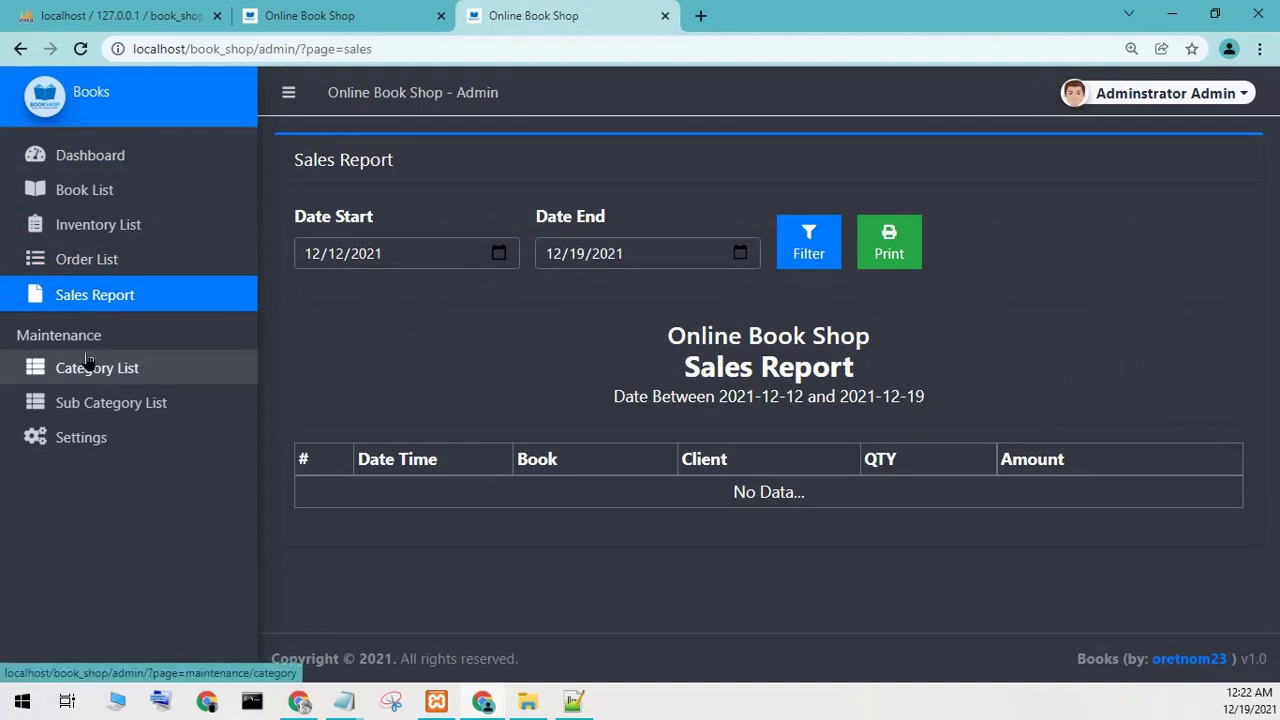
{"action": "left_click", "coordinate": [86, 366]}
{"action": "left_click", "coordinate": [96, 223]}
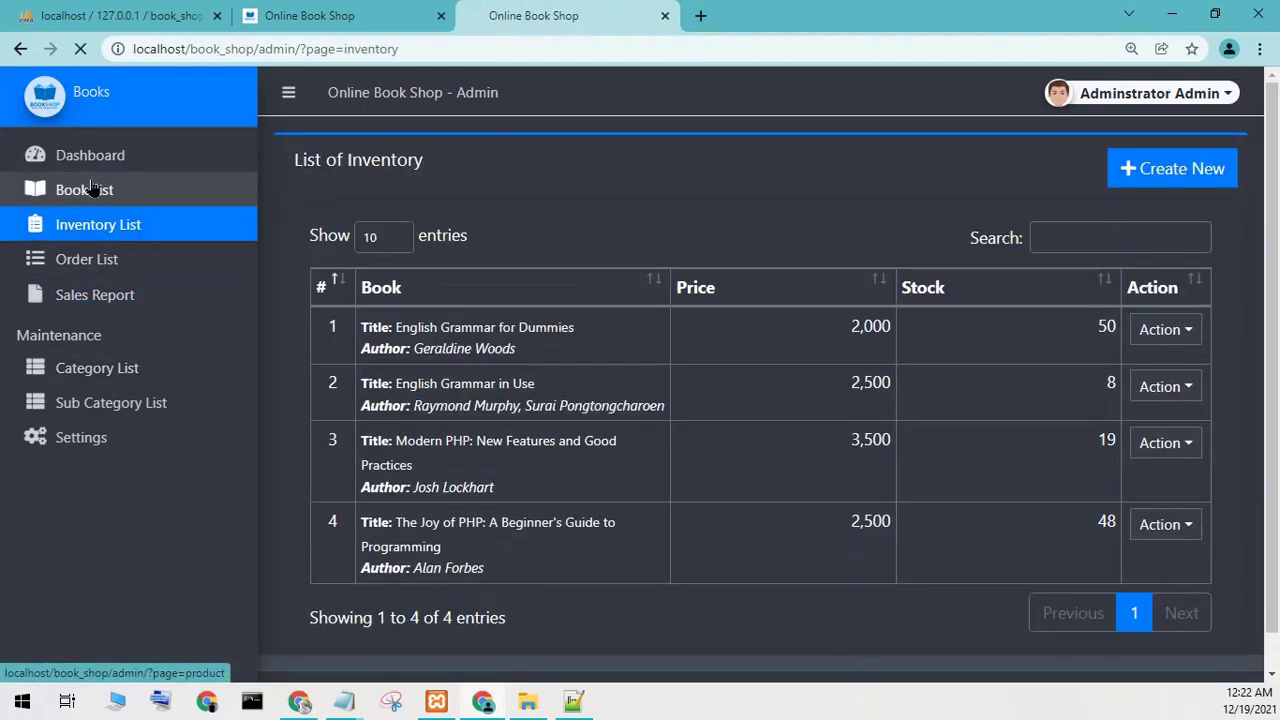
{"action": "left_click", "coordinate": [82, 189]}
{"action": "left_click", "coordinate": [92, 156]}
View the administrator's My Account page, then revisit Order List, Book List and Dashboard.
{"action": "left_click", "coordinate": [1131, 100]}
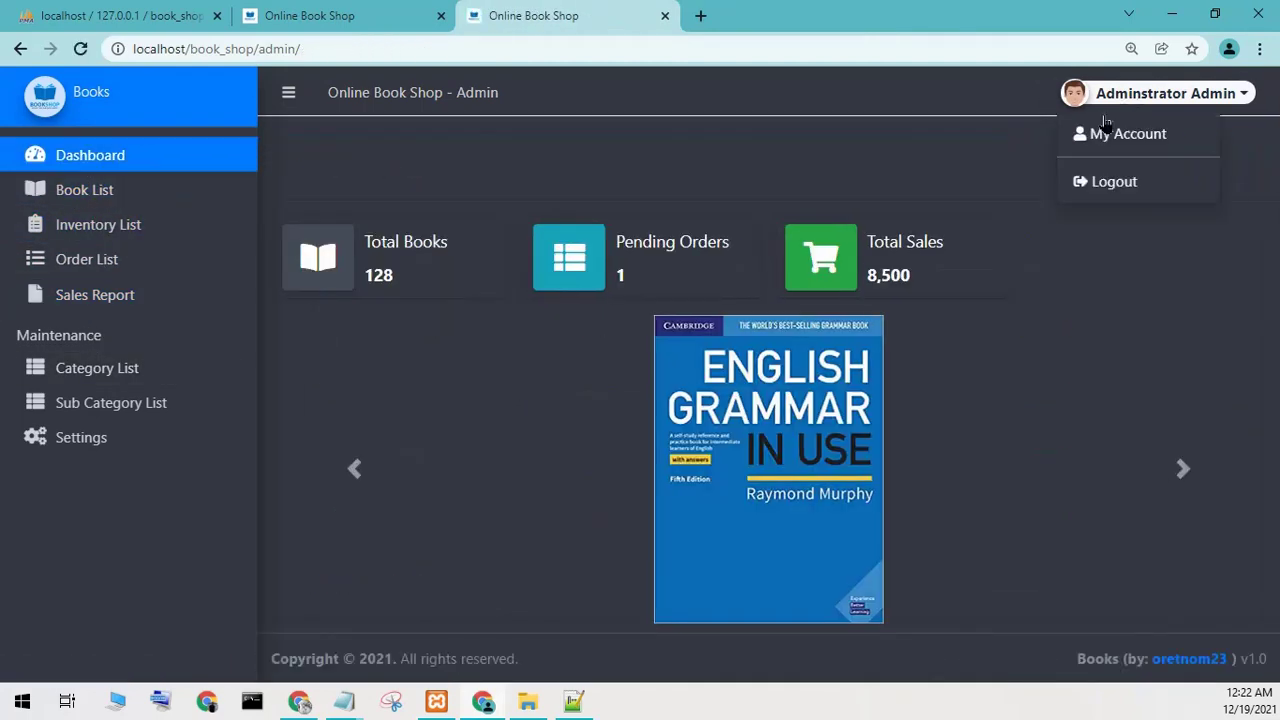
{"action": "left_click", "coordinate": [1082, 133]}
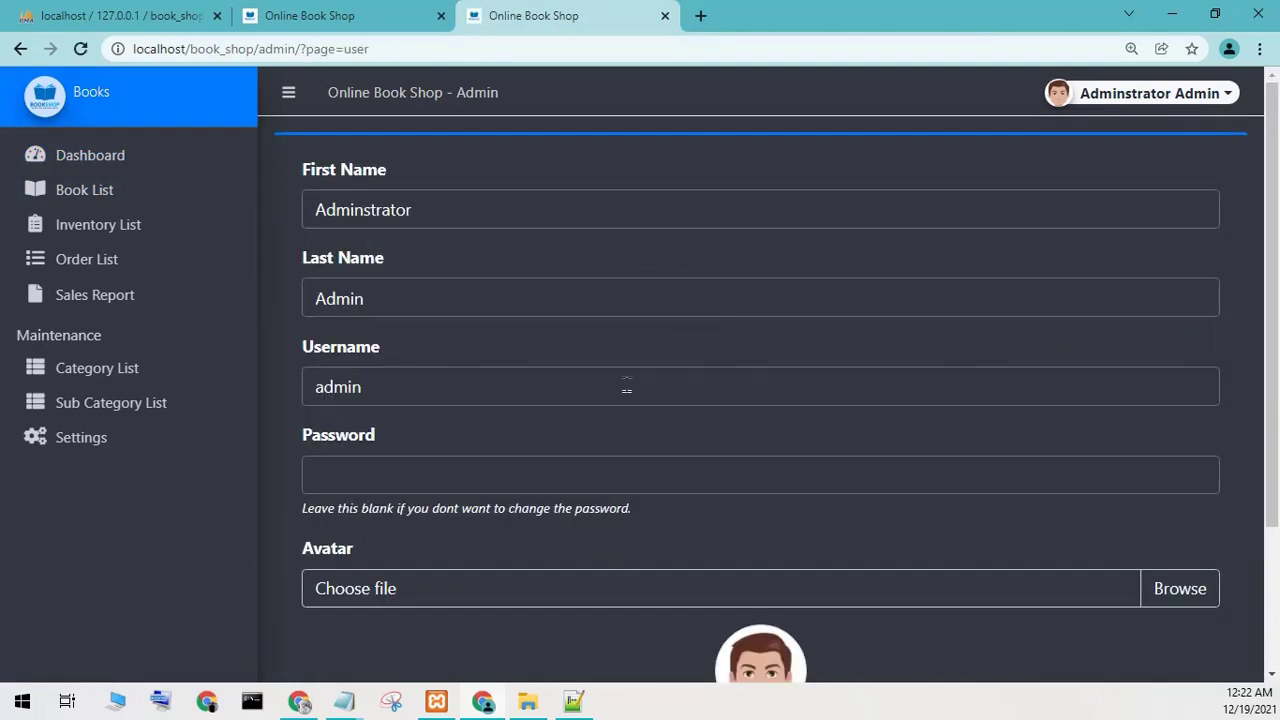
{"action": "scroll", "coordinate": [813, 435], "scroll_direction": "down", "scroll_amount": 2}
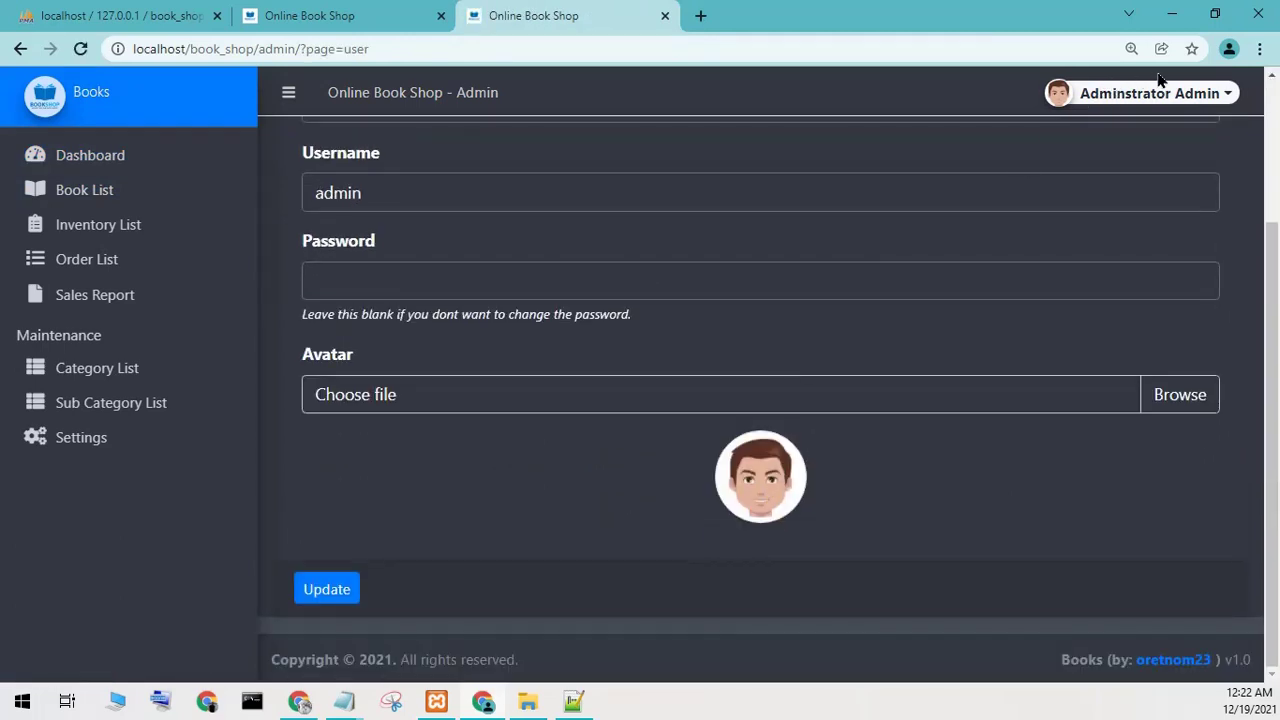
{"action": "left_click", "coordinate": [170, 261]}
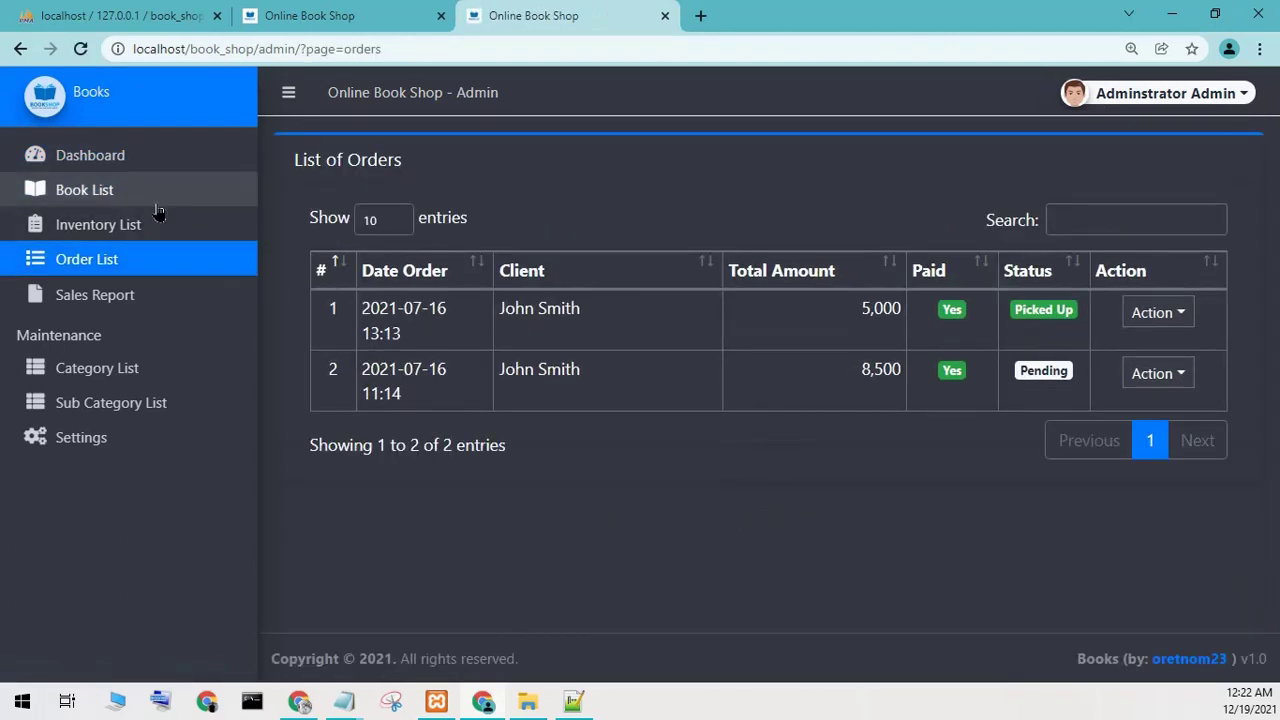
{"action": "left_click", "coordinate": [150, 196]}
{"action": "left_click", "coordinate": [140, 165]}
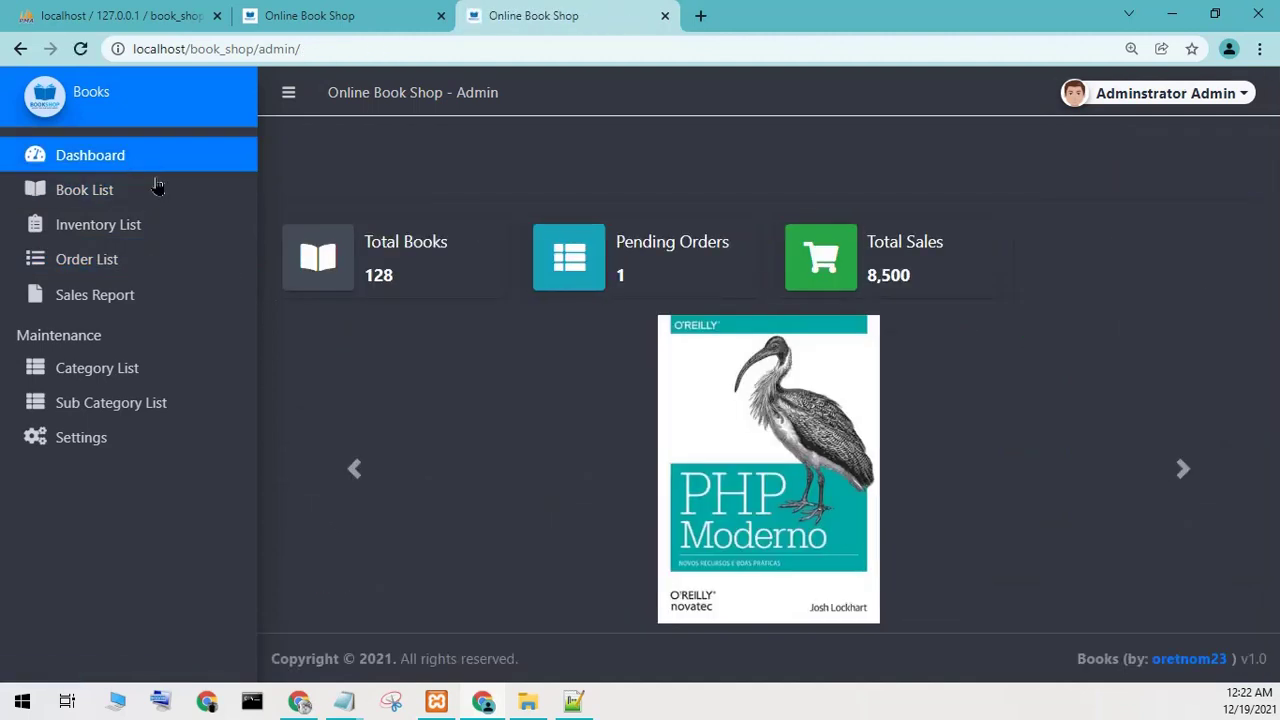
Log out of the admin panel and minimize Chrome.
{"action": "left_click", "coordinate": [1190, 100]}
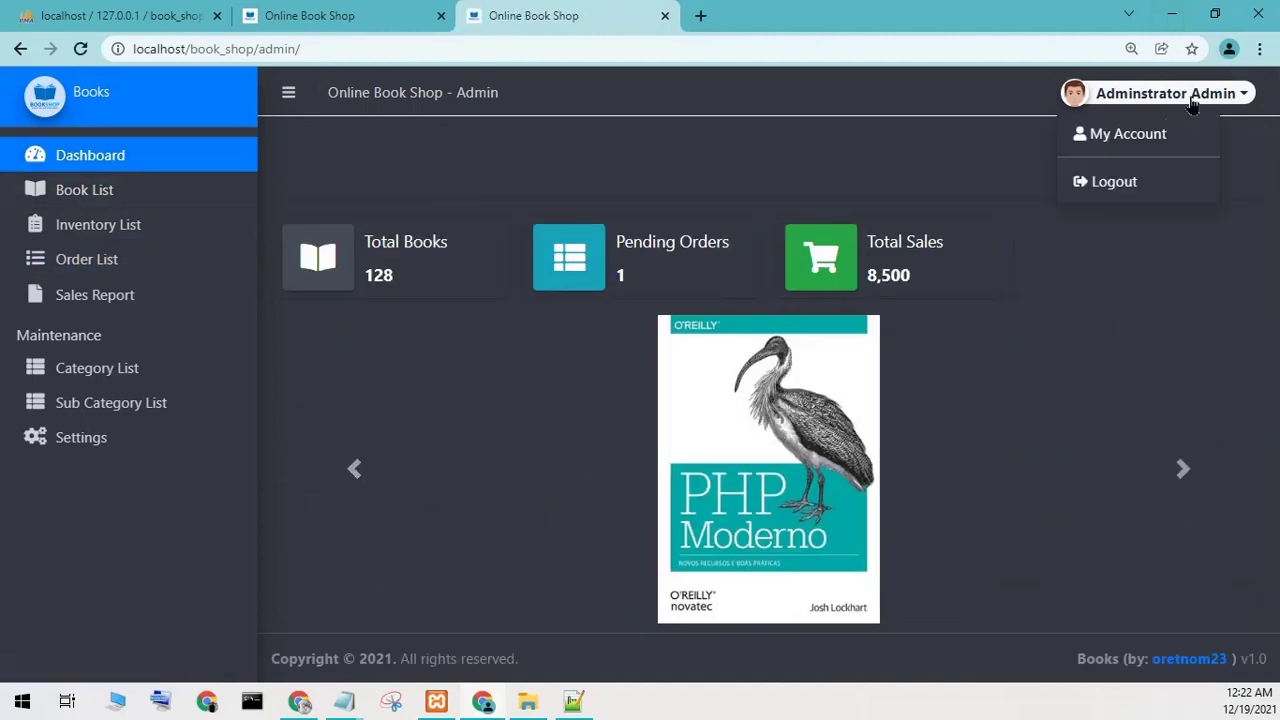
{"action": "left_click", "coordinate": [1116, 186]}
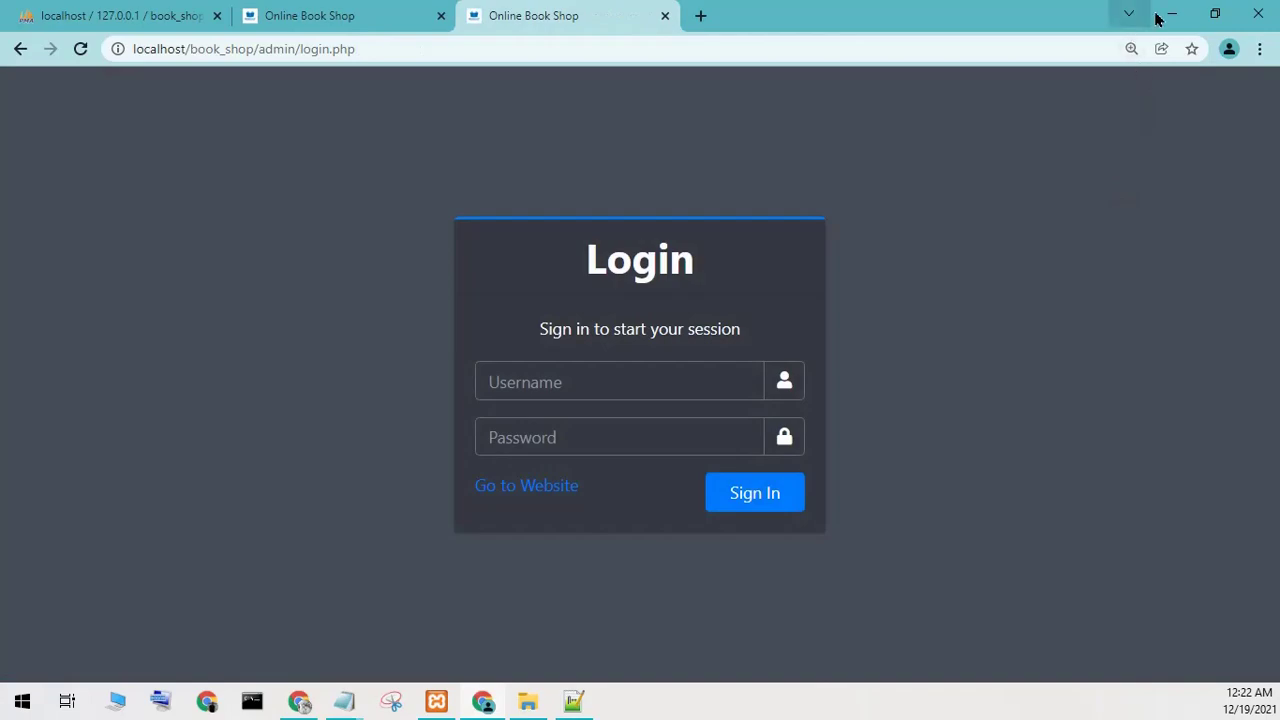
{"action": "left_click", "coordinate": [1170, 15]}
Close the PHP file, Notepad++ and File Explorer.
{"action": "left_click", "coordinate": [1266, 30]}
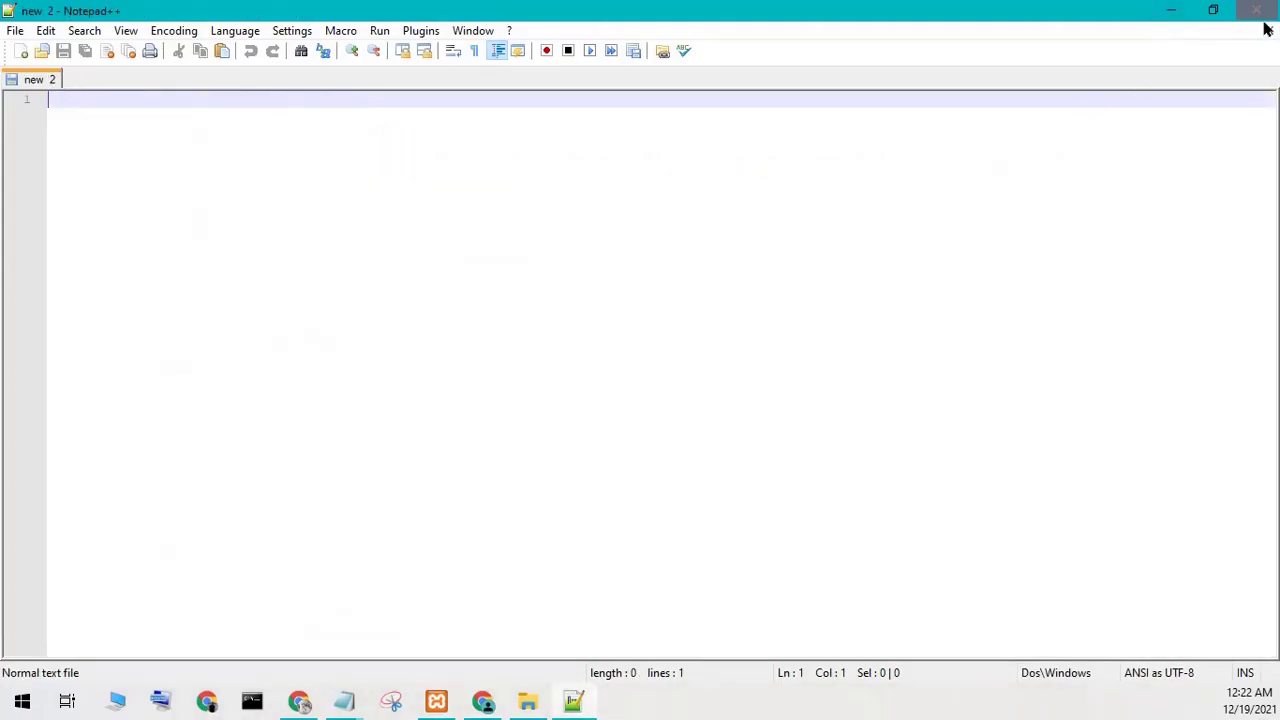
{"action": "left_click", "coordinate": [1258, 10]}
{"action": "left_click", "coordinate": [962, 30]}
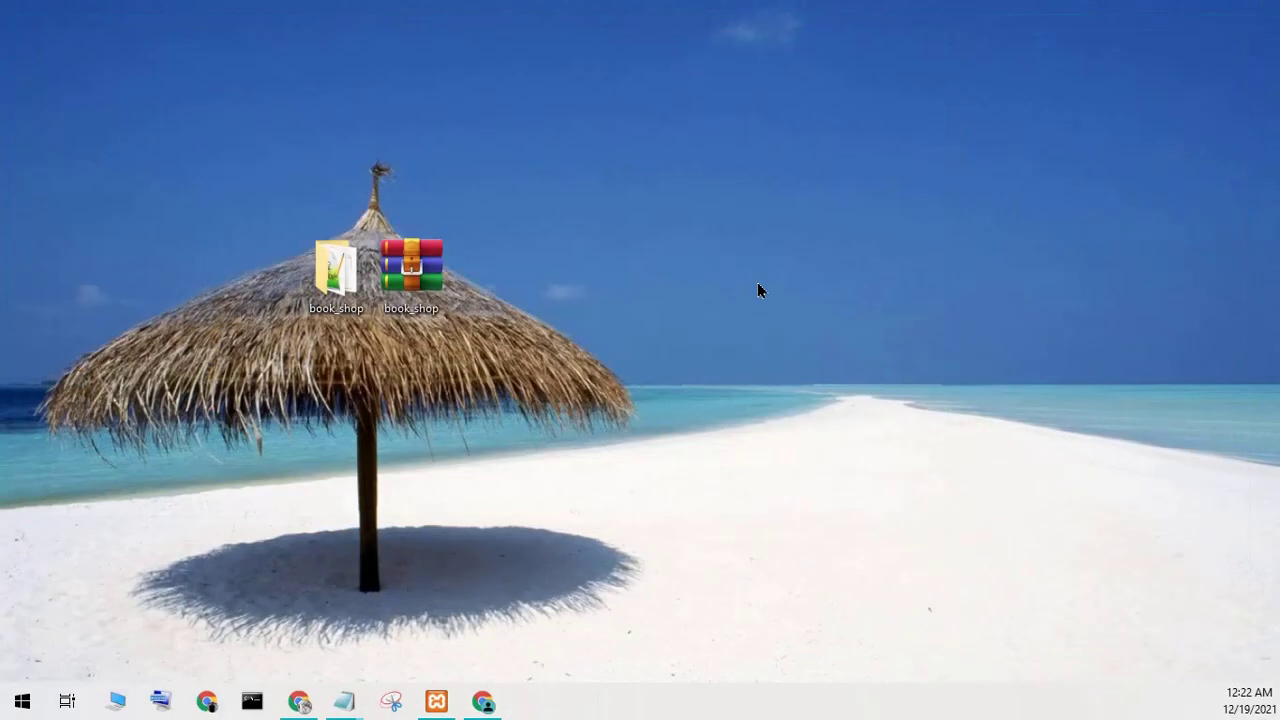
Erase the credentials from the Notepad note, type a thank-you message, clear it, and close Notepad.
{"action": "mouse_move", "coordinate": [335, 707]}
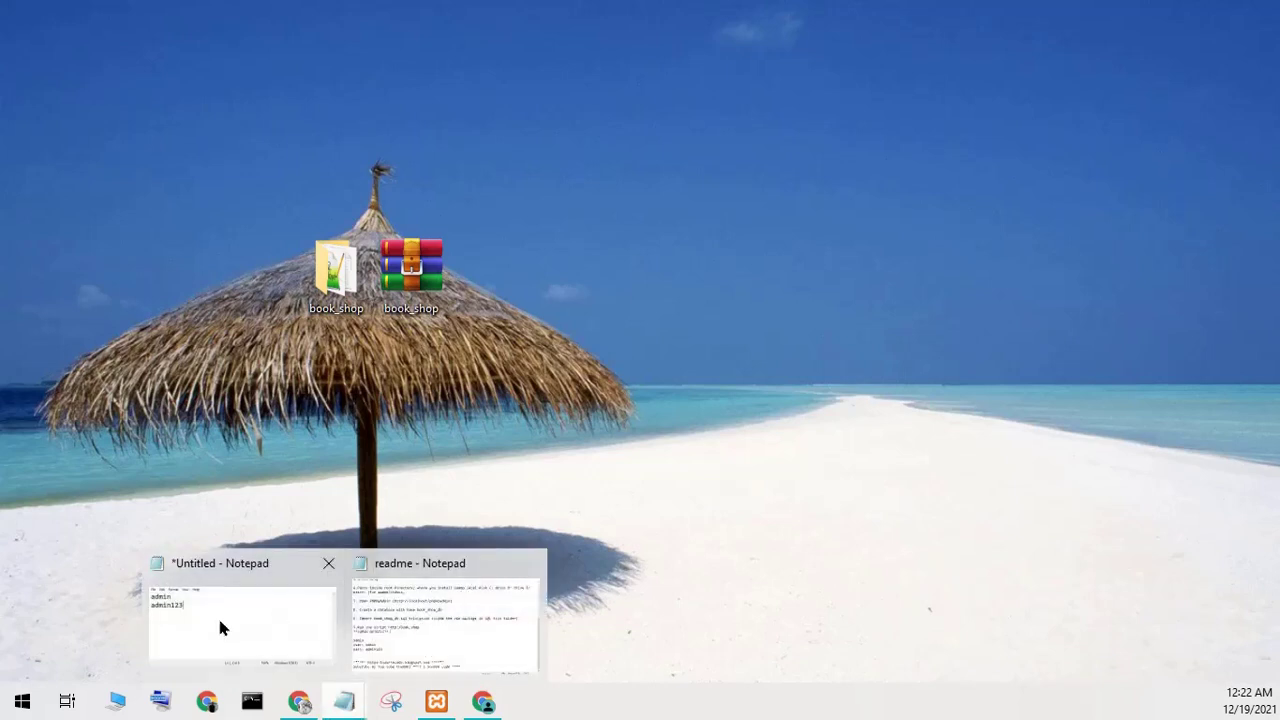
{"action": "left_click", "coordinate": [217, 614]}
{"action": "key", "text": "shift+Home"}
{"action": "key", "text": "BackSpace"}
{"action": "key", "text": "BackSpace"}
{"action": "key", "text": "BackSpace"}
{"action": "key", "text": "BackSpace"}
{"action": "key", "text": "BackSpace"}
{"action": "key", "text": "BackSpace"}
{"action": "key", "text": "BackSpace"}
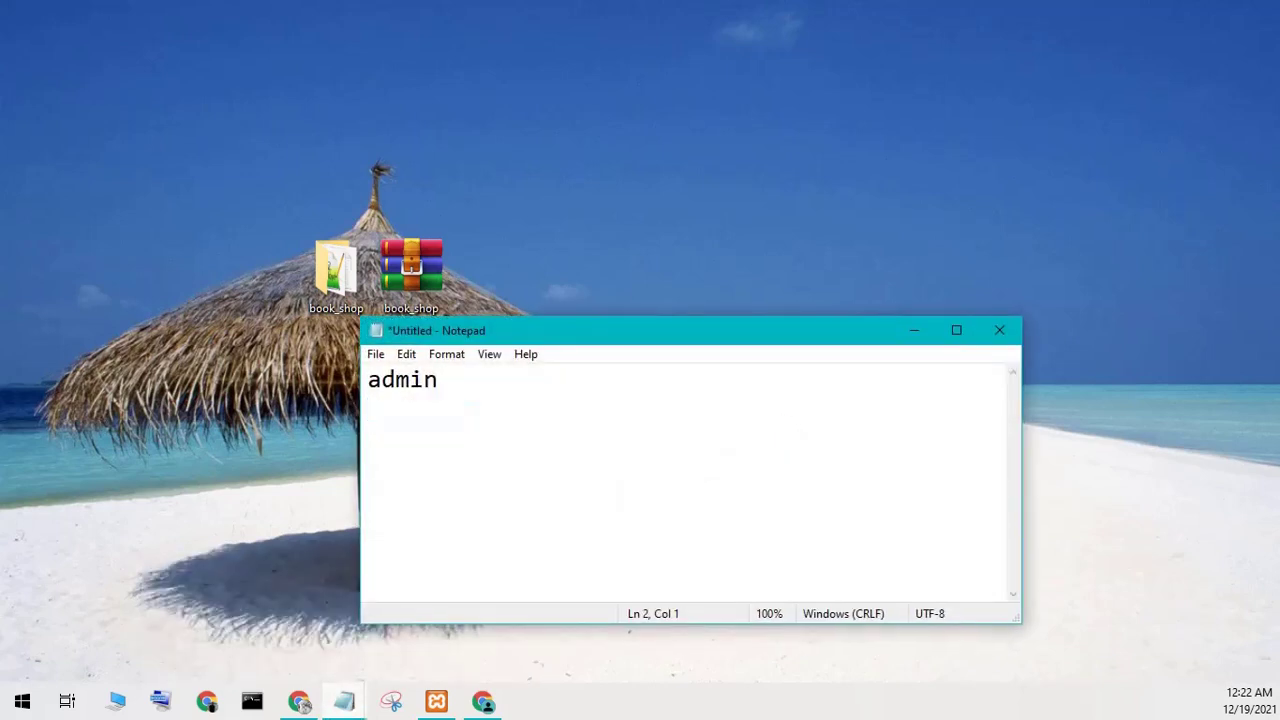
{"action": "type", "text": "th"}
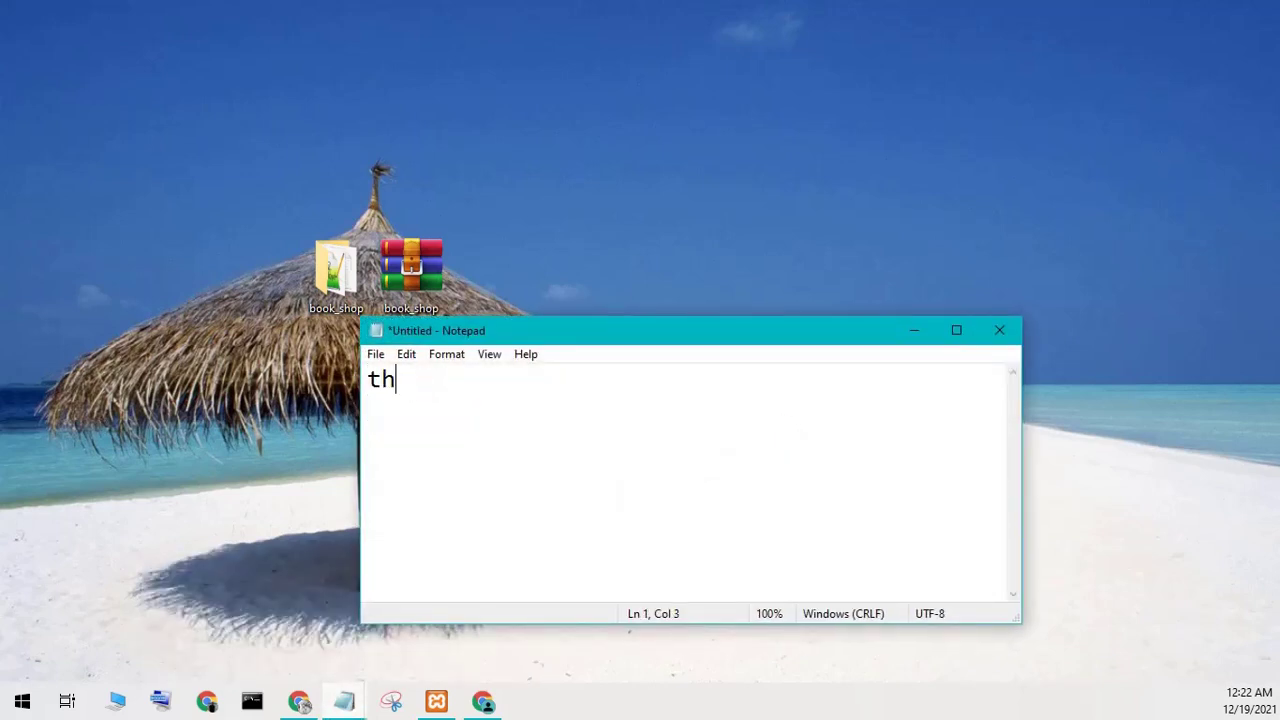
{"action": "type", "text": "anks pls subscribe"}
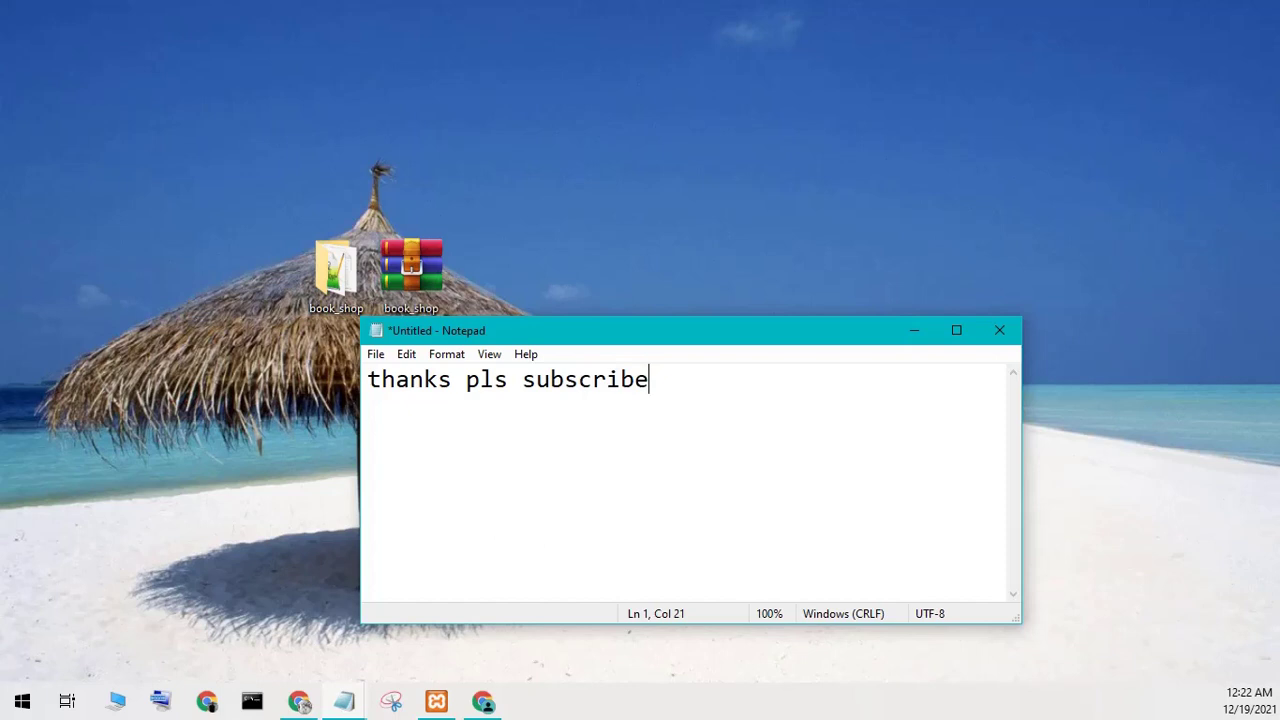
{"action": "key", "text": "ctrl+a"}
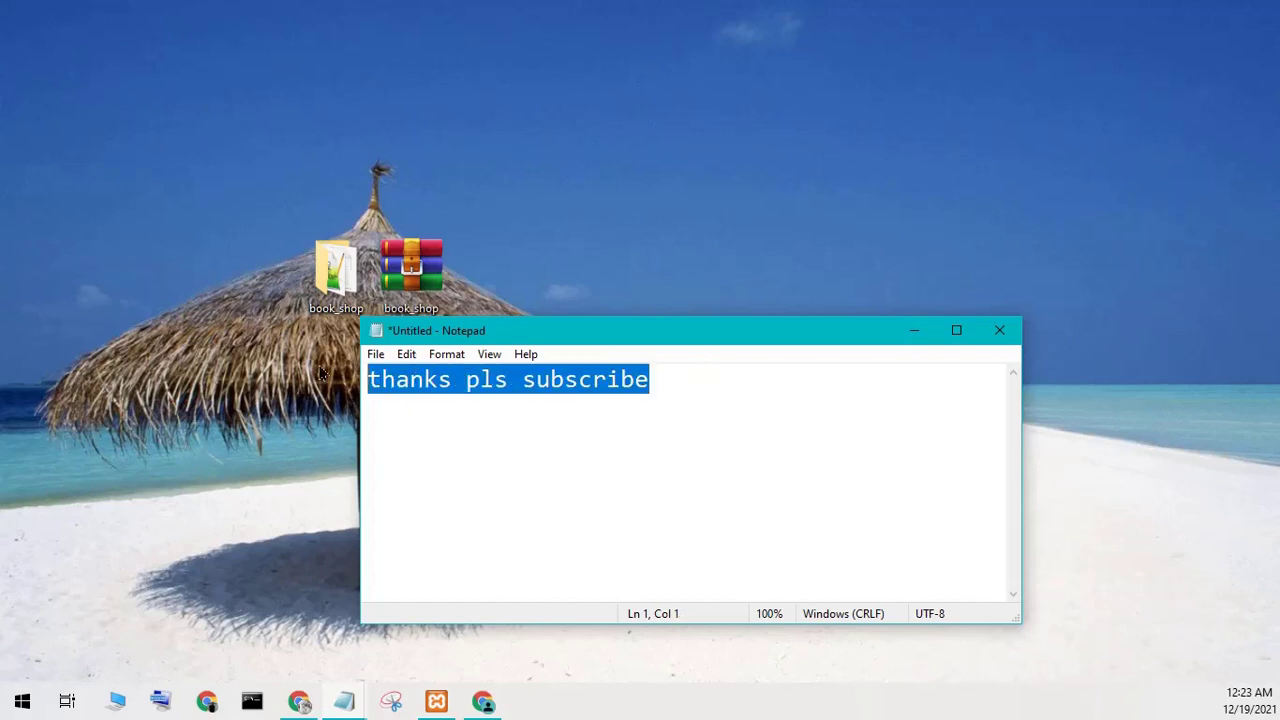
{"action": "key", "text": "BackSpace"}
{"action": "left_click", "coordinate": [1000, 330]}
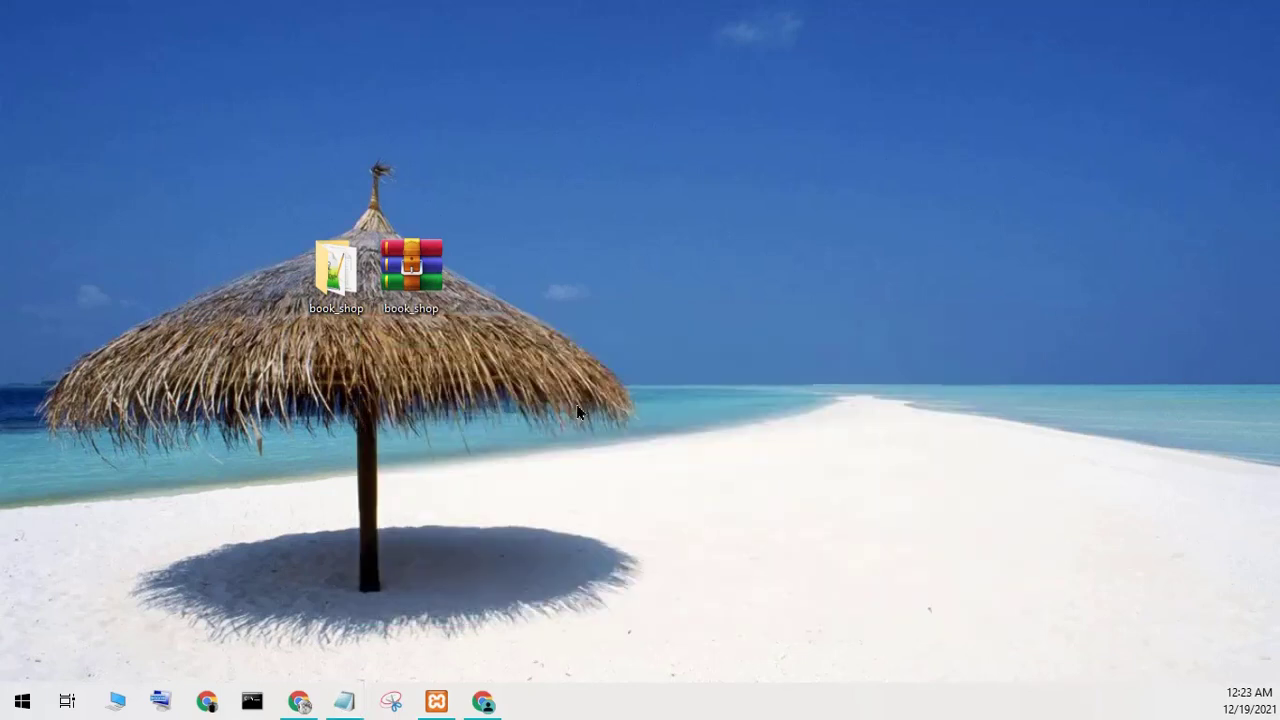